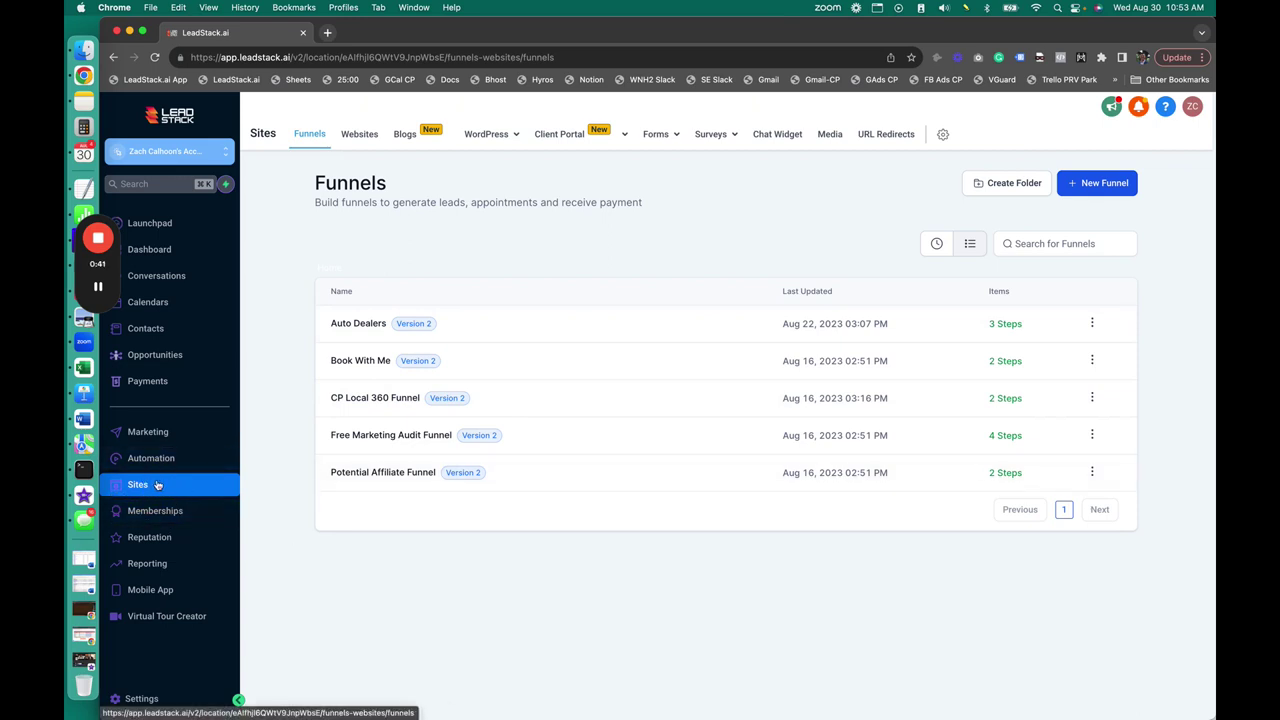
In the CP Local 360 Funnel's settings, set the domain to car.cloudpanore.com and save.
left_click(389, 398)
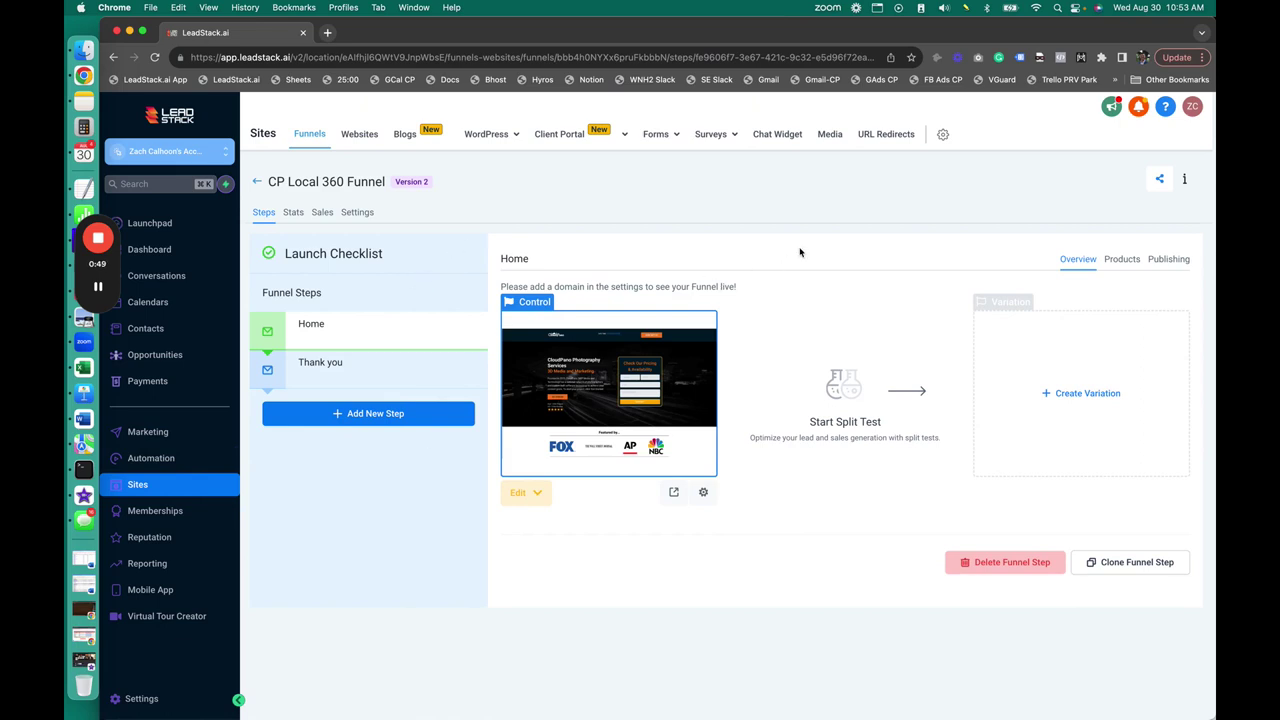
left_click(362, 213)
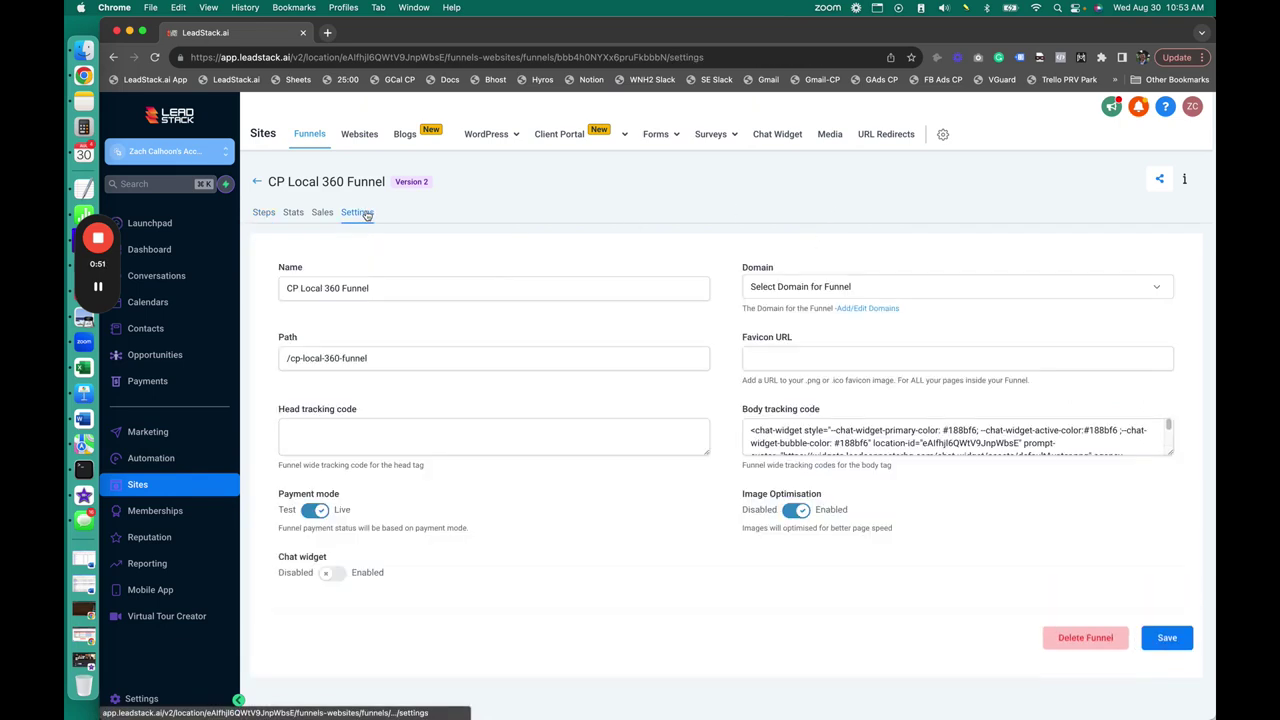
left_click(929, 286)
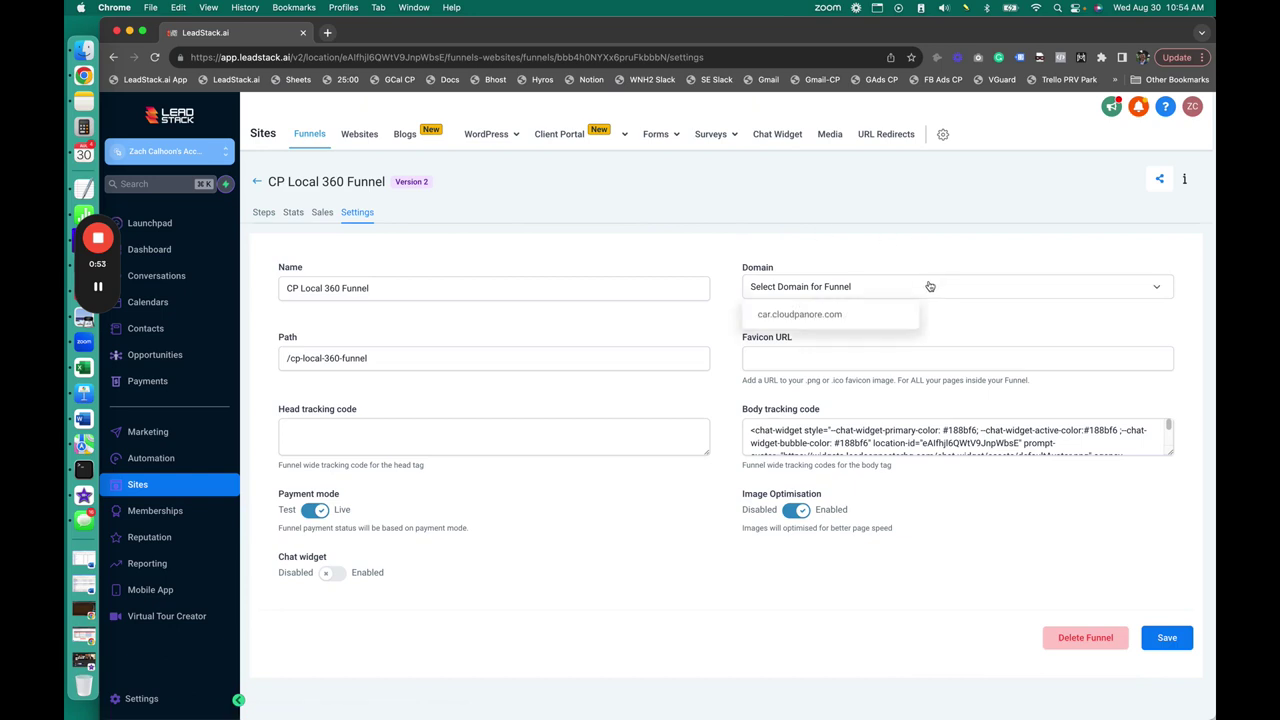
left_click(836, 316)
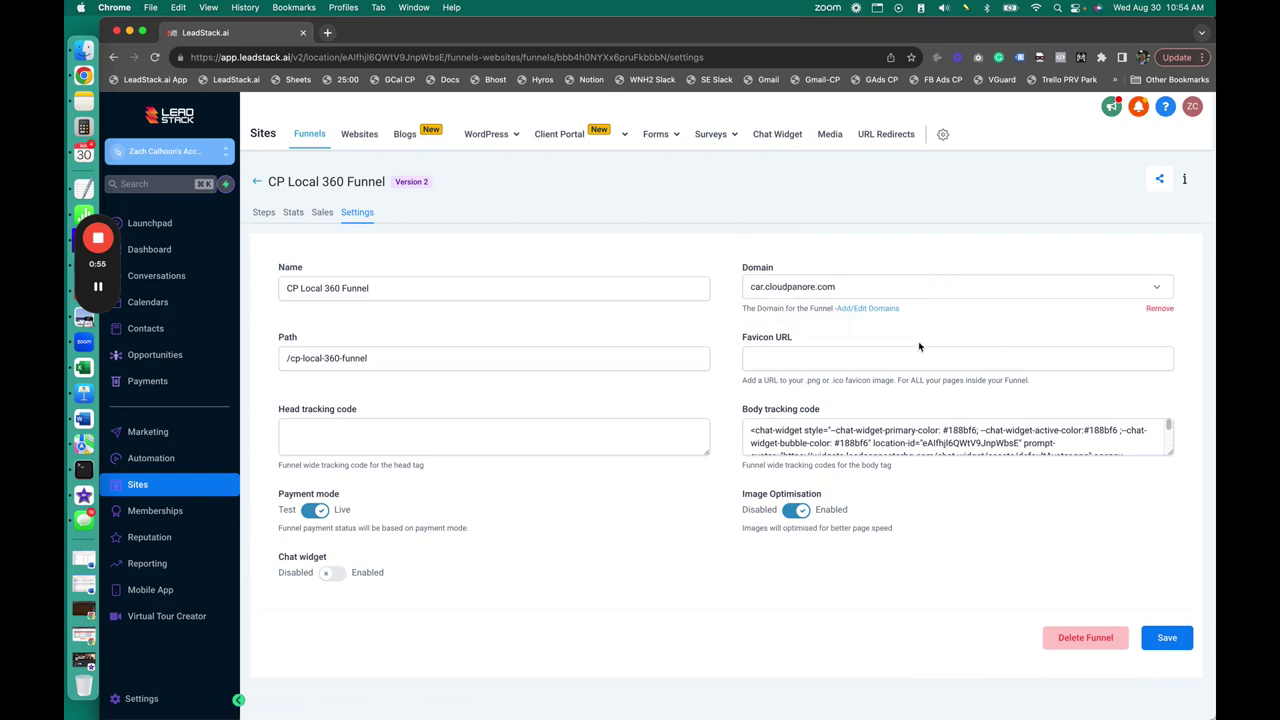
left_click(1167, 638)
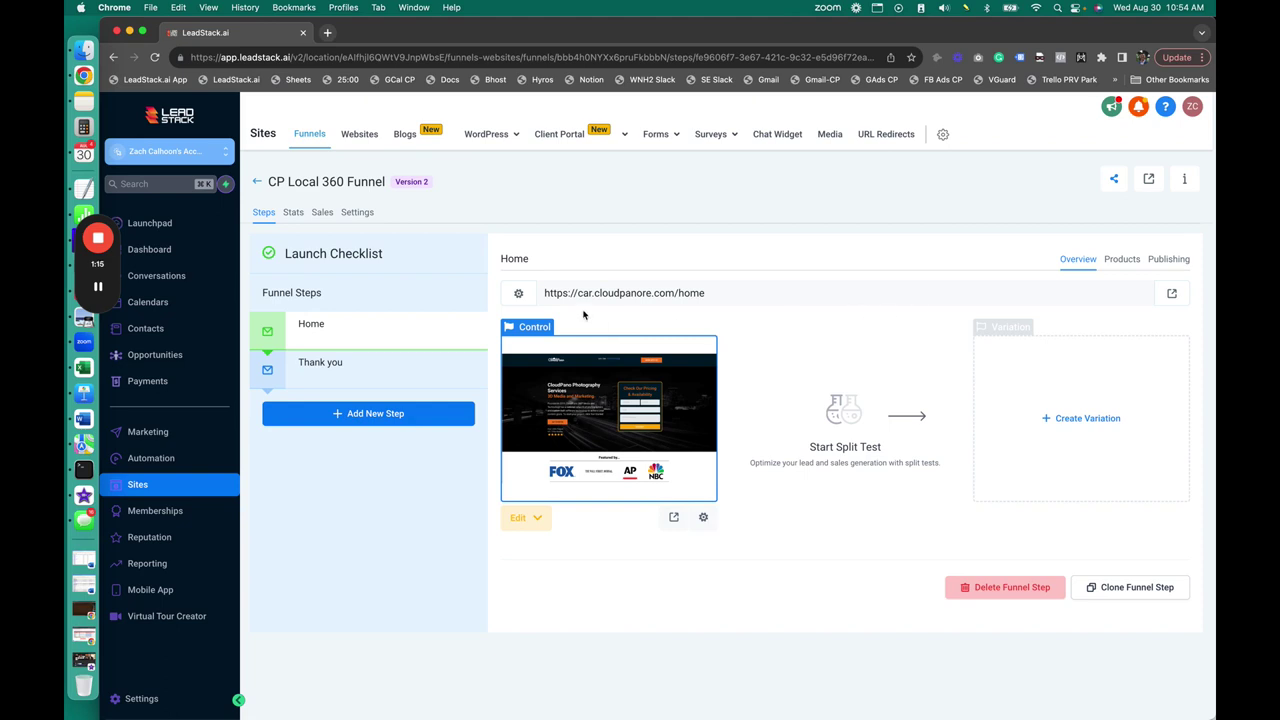
Open the live Home page, dismiss the chat greeting, and highlight the hero and form text.
left_click(1173, 297)
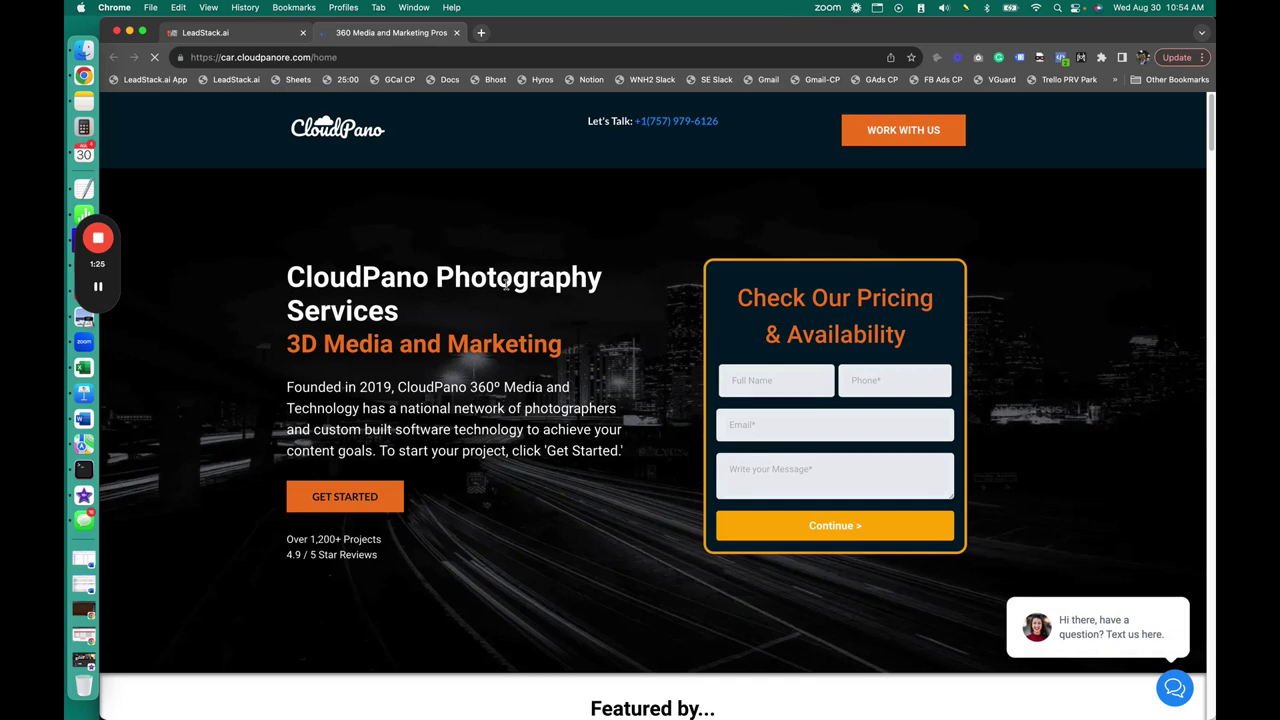
left_click(1172, 586)
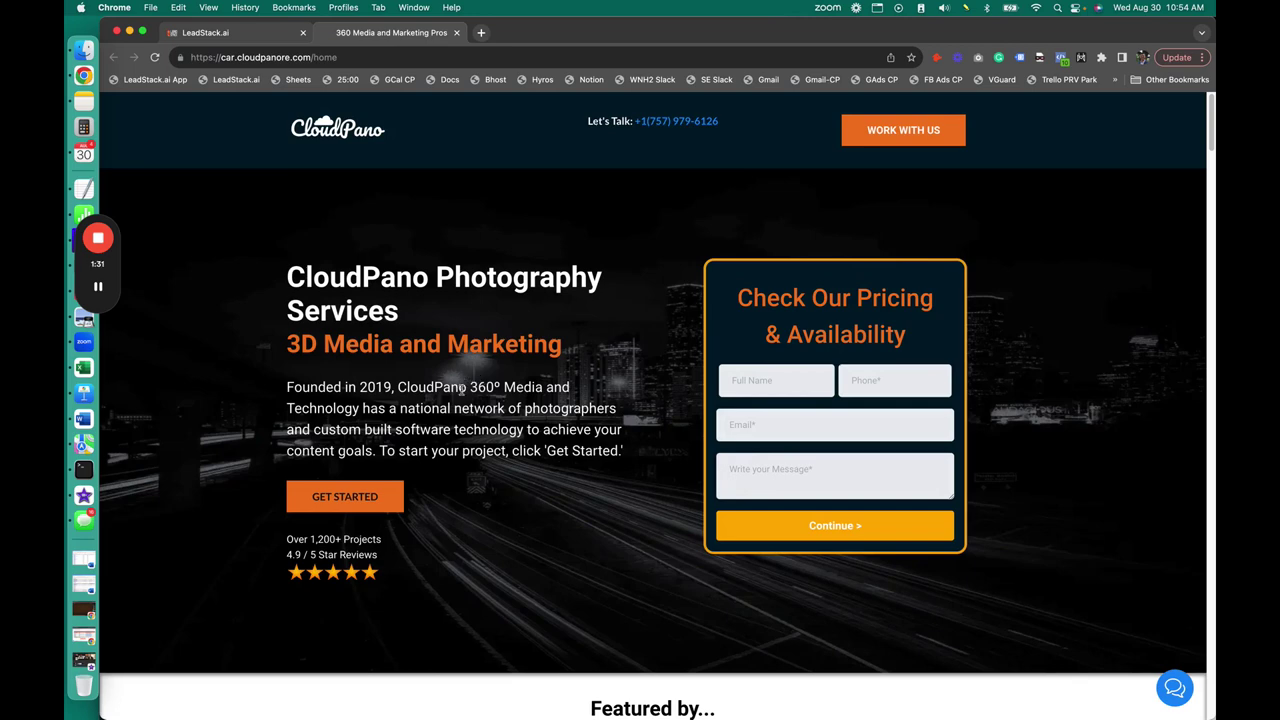
left_click_drag(288, 276, 592, 343)
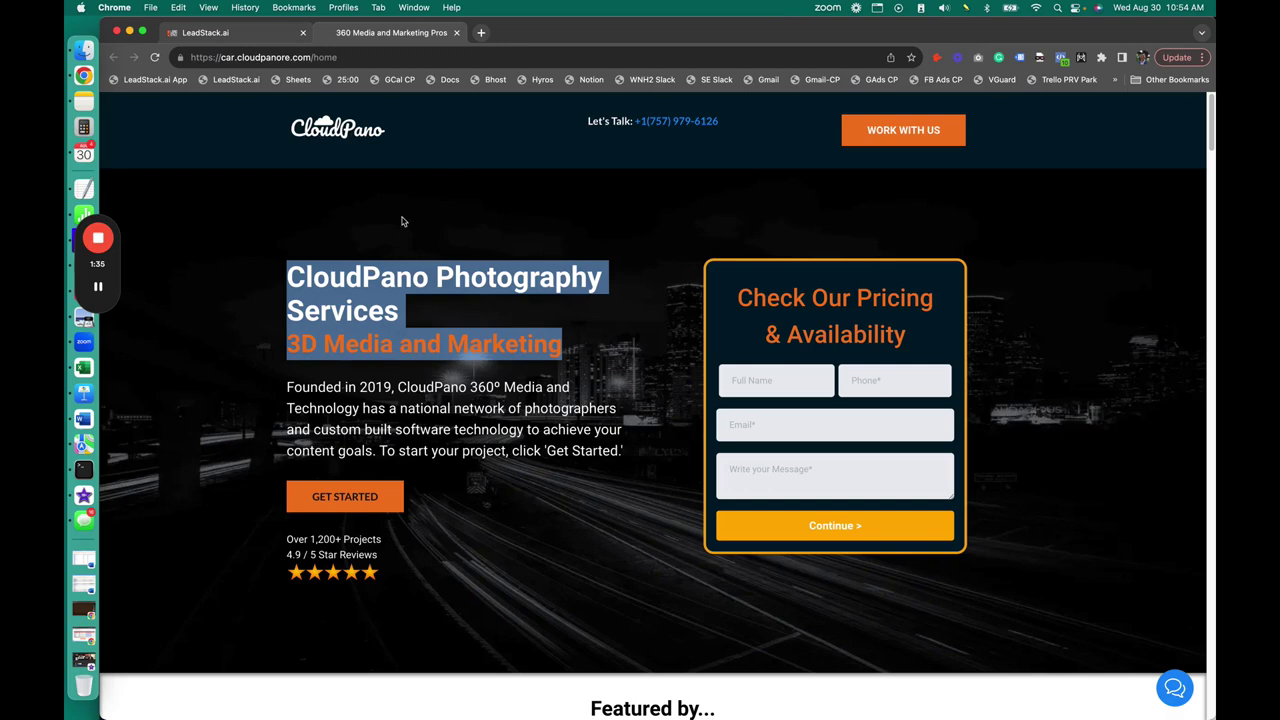
left_click(514, 431)
left_click_drag(284, 393, 617, 452)
left_click(617, 337)
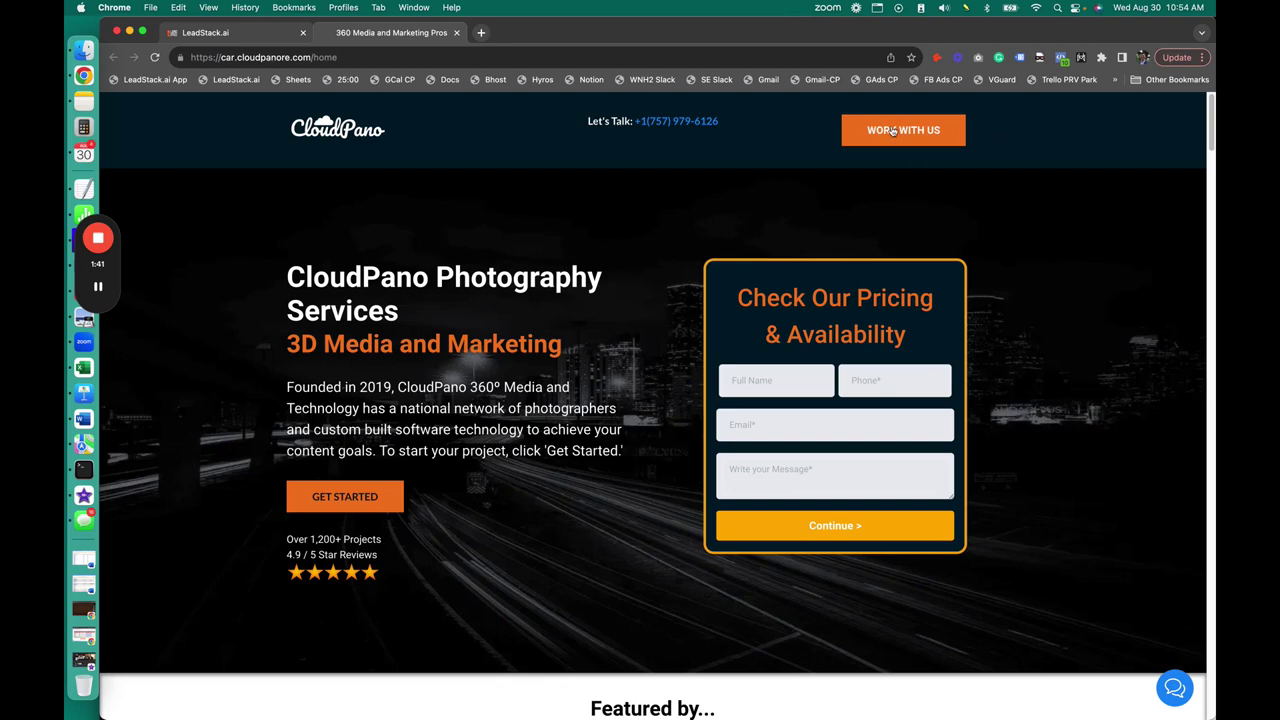
left_click_drag(739, 297, 966, 537)
left_click(1000, 515)
Autofill the pricing form from a saved contact, add message 'hi', submit, then go back.
left_click(738, 378)
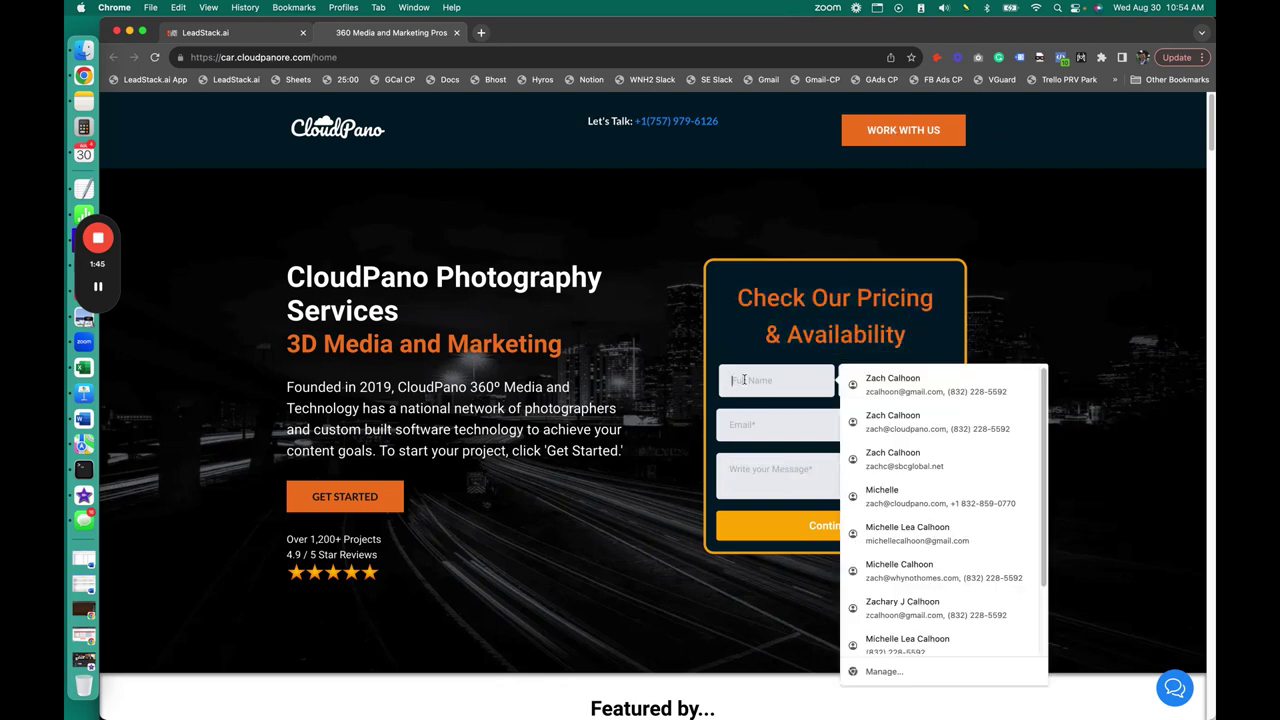
left_click(913, 383)
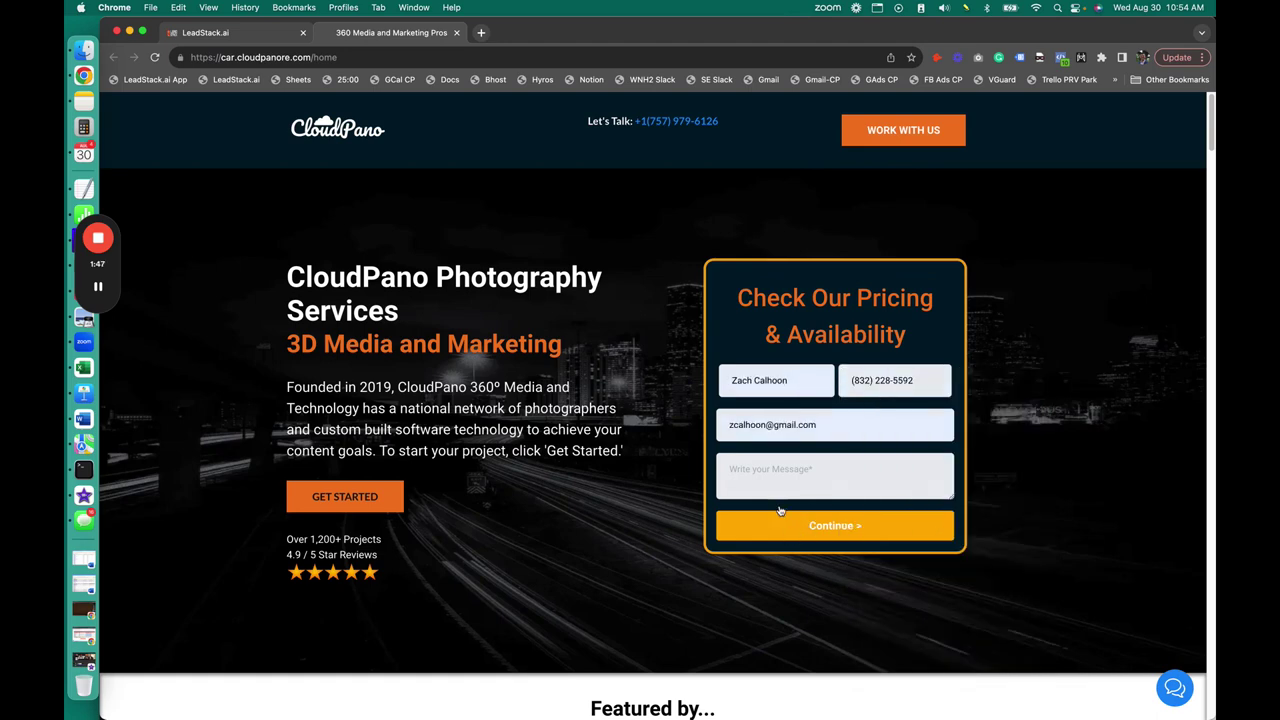
type("hi")
left_click(797, 524)
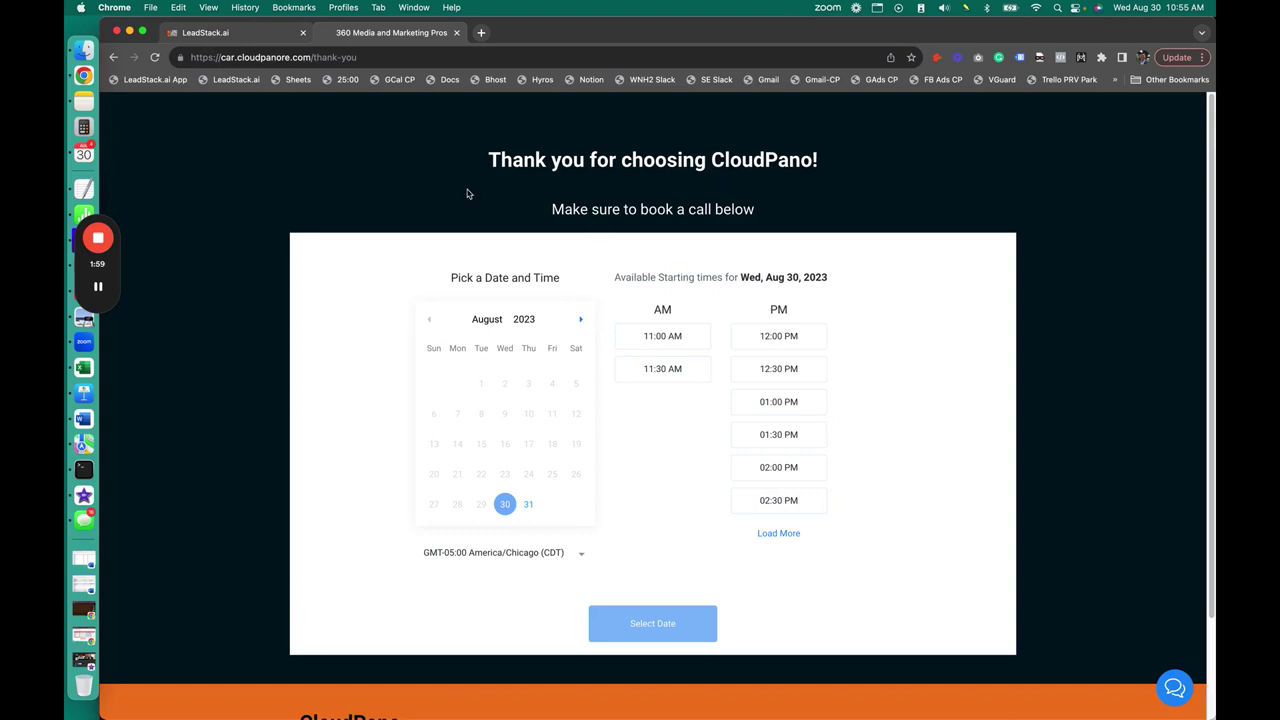
key("super+bracketleft")
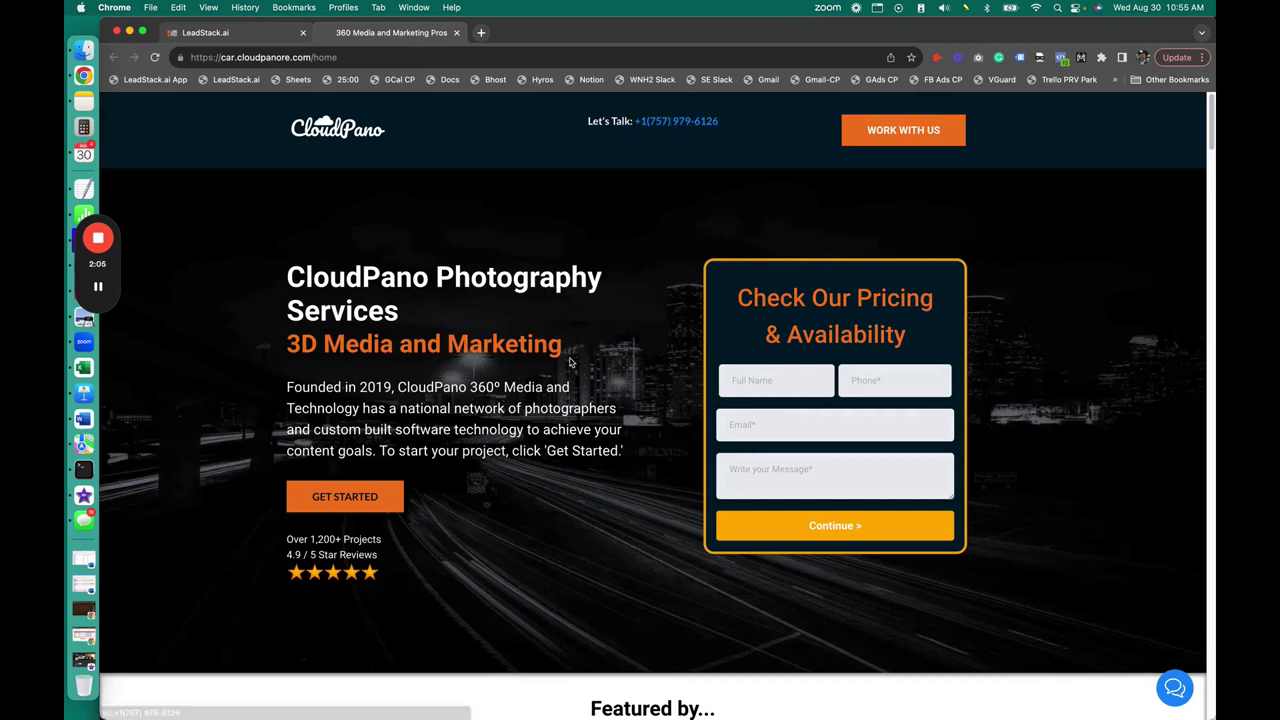
Scroll down past Featured by and Virtual 360° Tours, briefly highlighting the customers line.
scroll(570, 364, "down", 3)
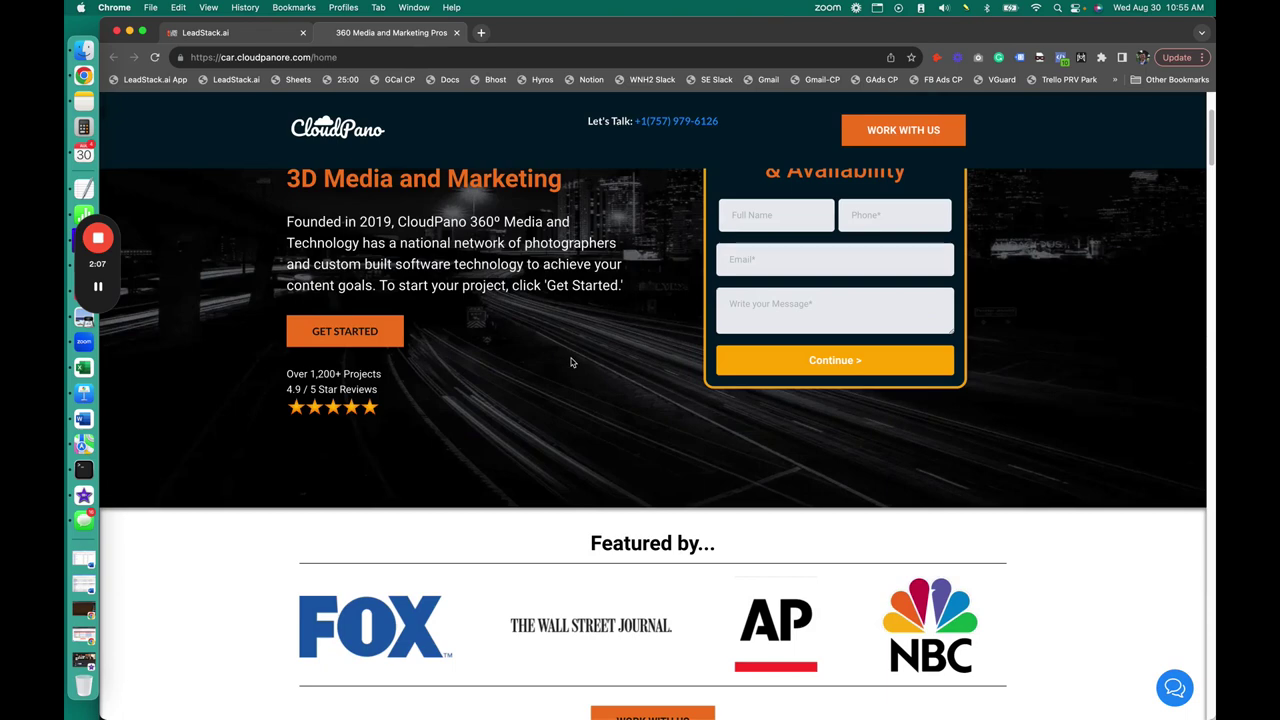
scroll(570, 362, "up", 3)
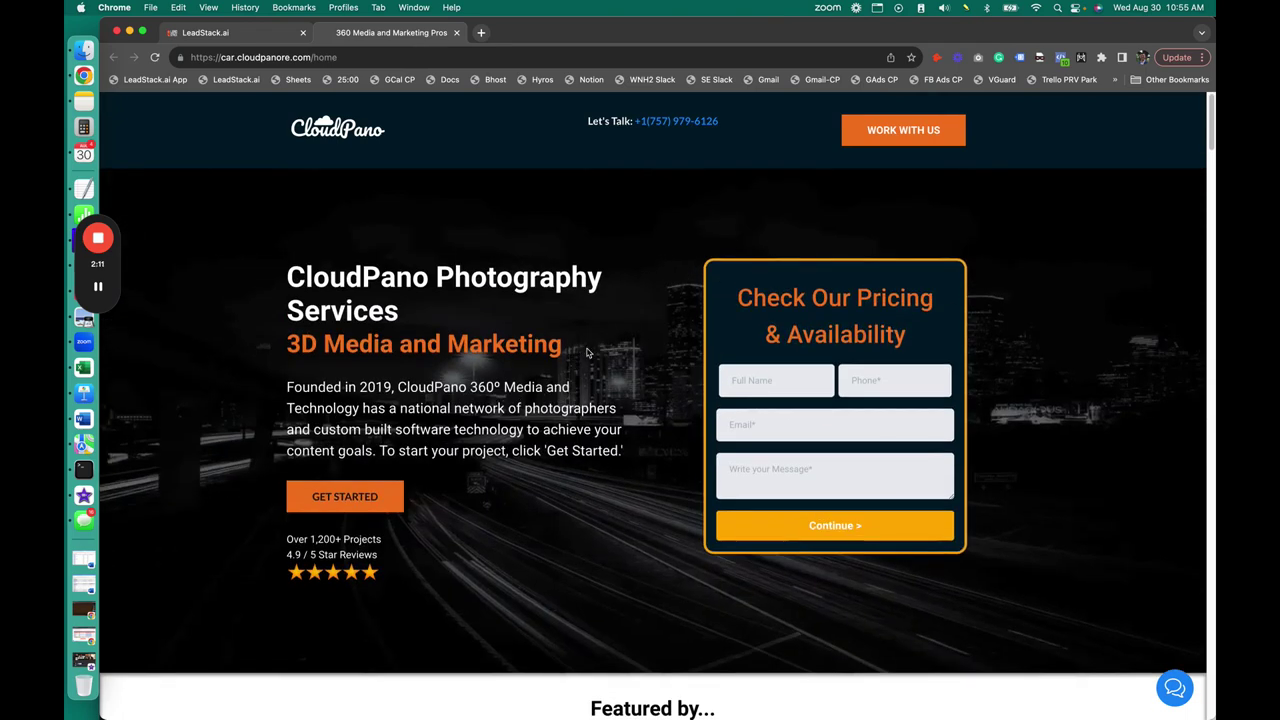
scroll(528, 427, "down", 6)
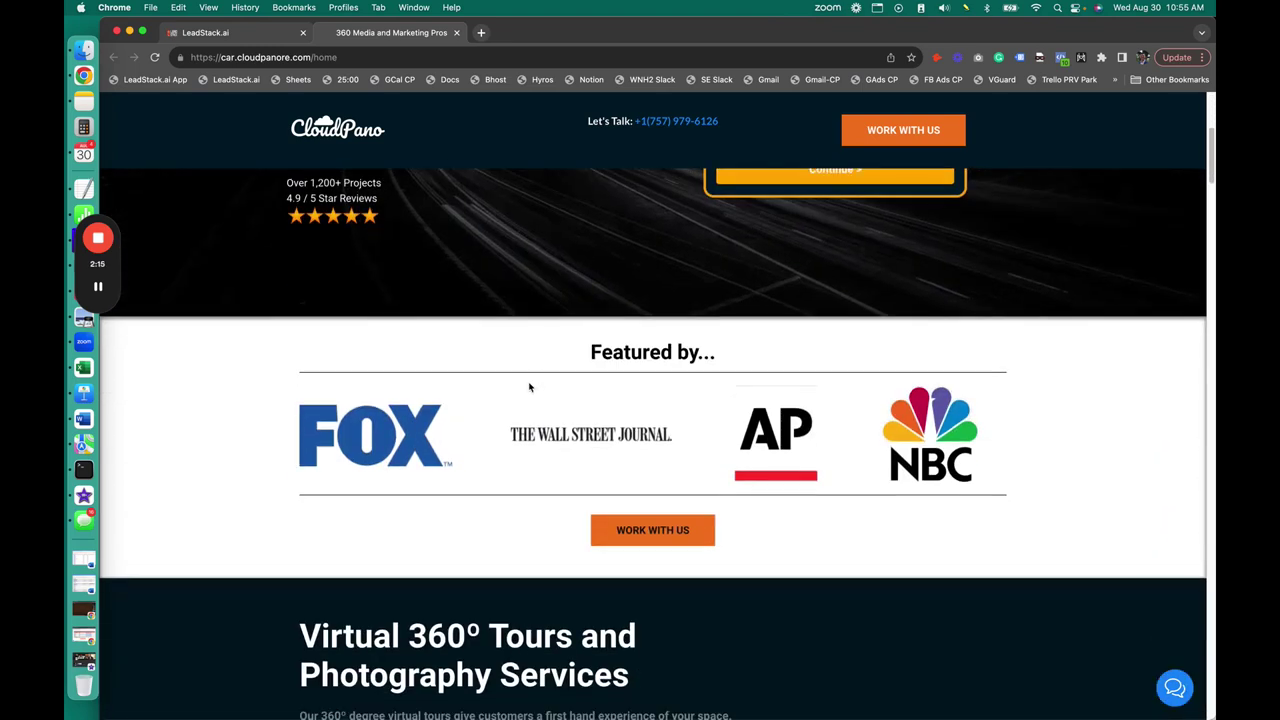
scroll(531, 387, "down", 1)
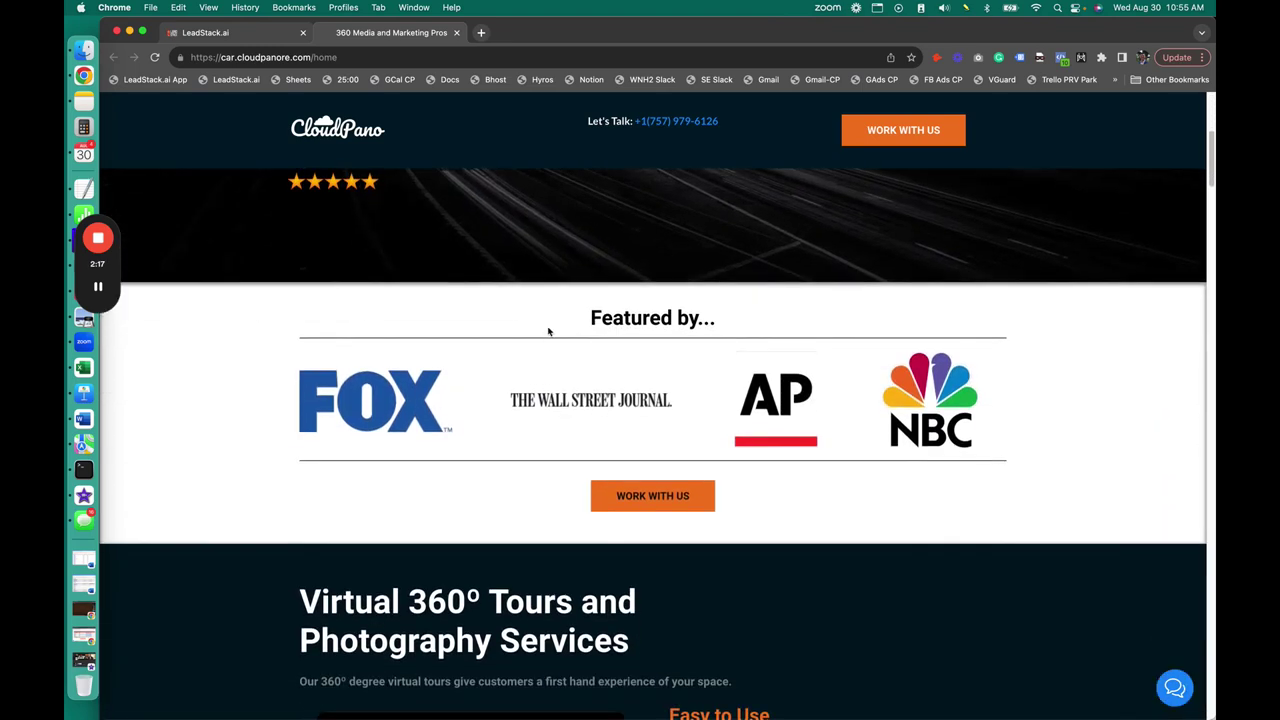
scroll(756, 468, "up", 7)
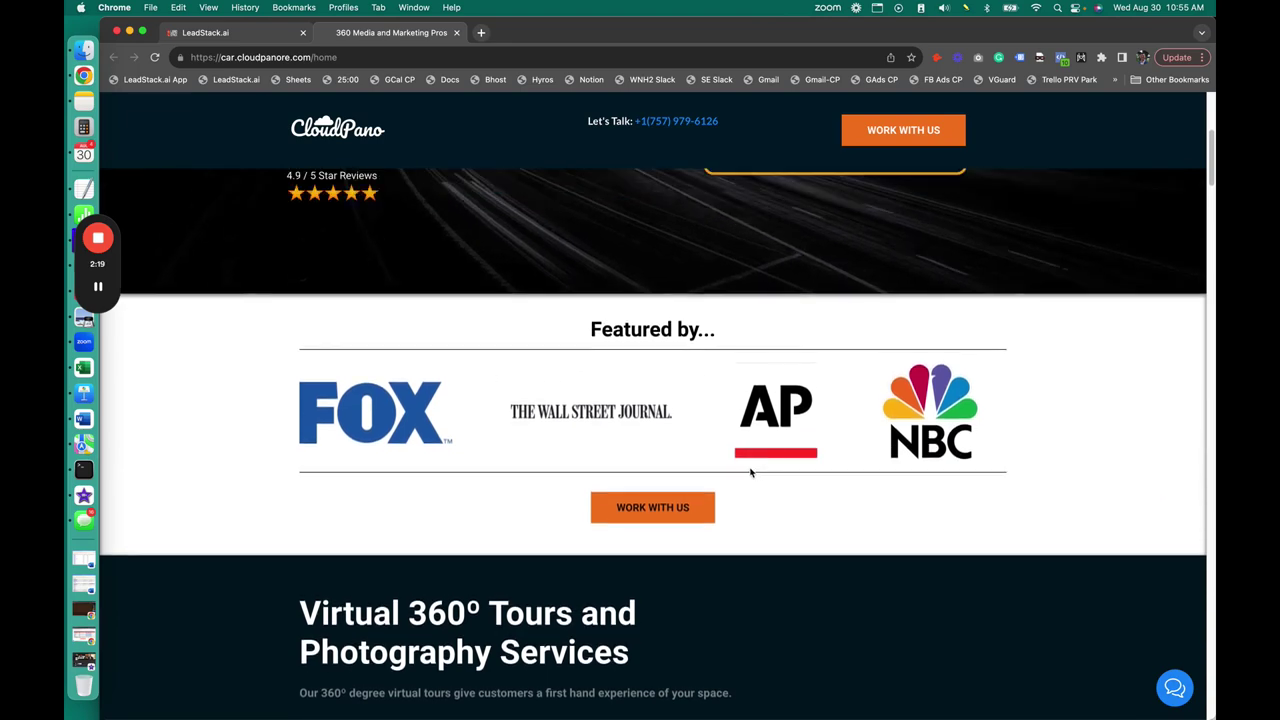
scroll(752, 471, "down", 8)
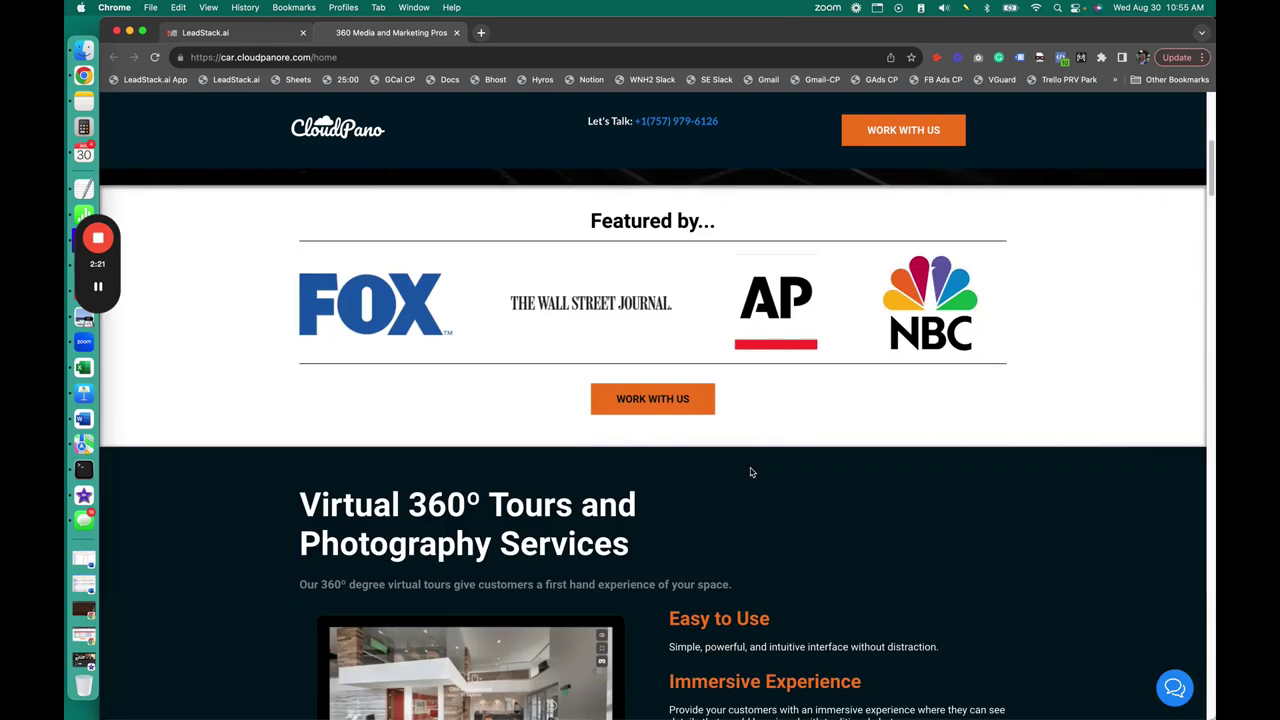
scroll(756, 460, "down", 4)
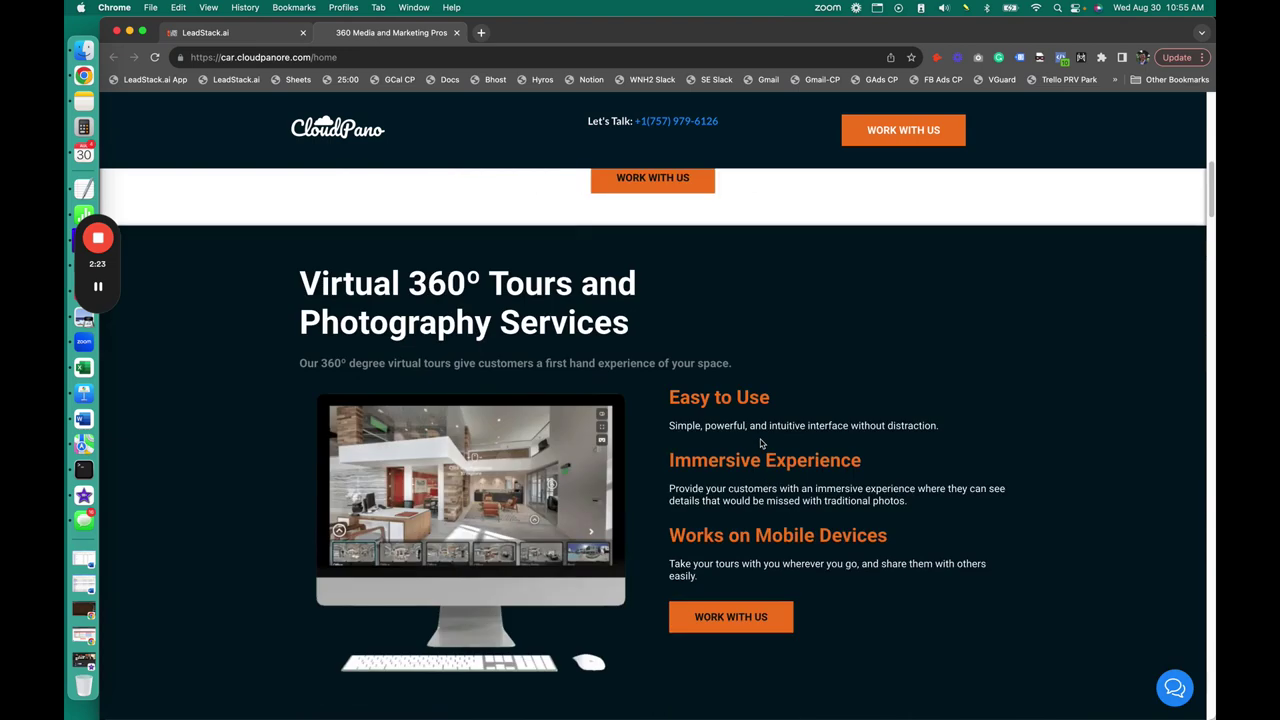
scroll(757, 371, "up", 10)
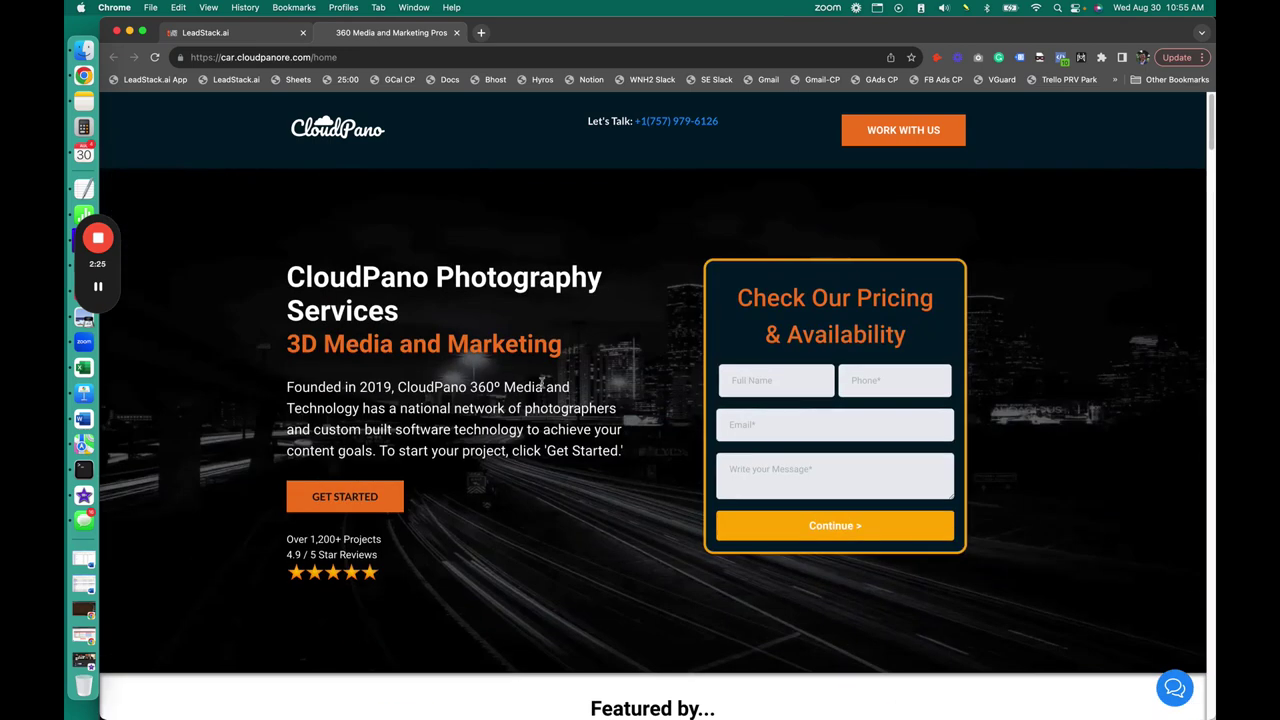
scroll(545, 381, "down", 5)
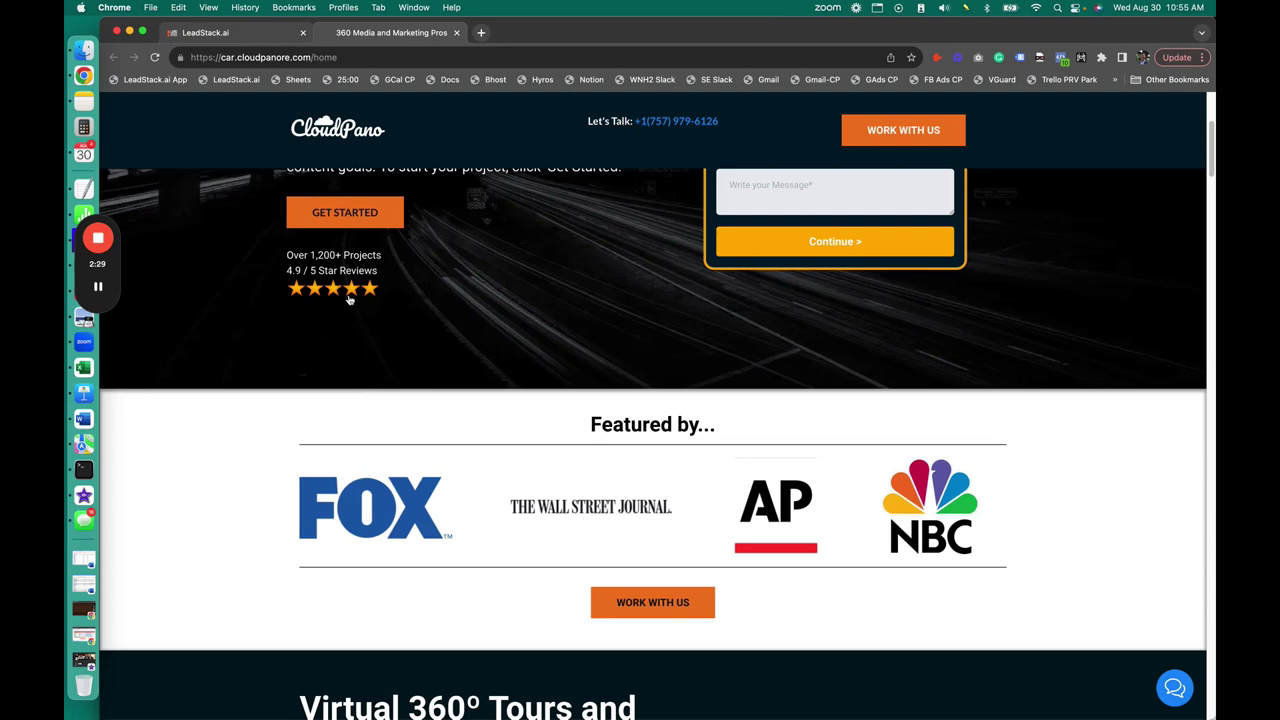
scroll(626, 387, "down", 7)
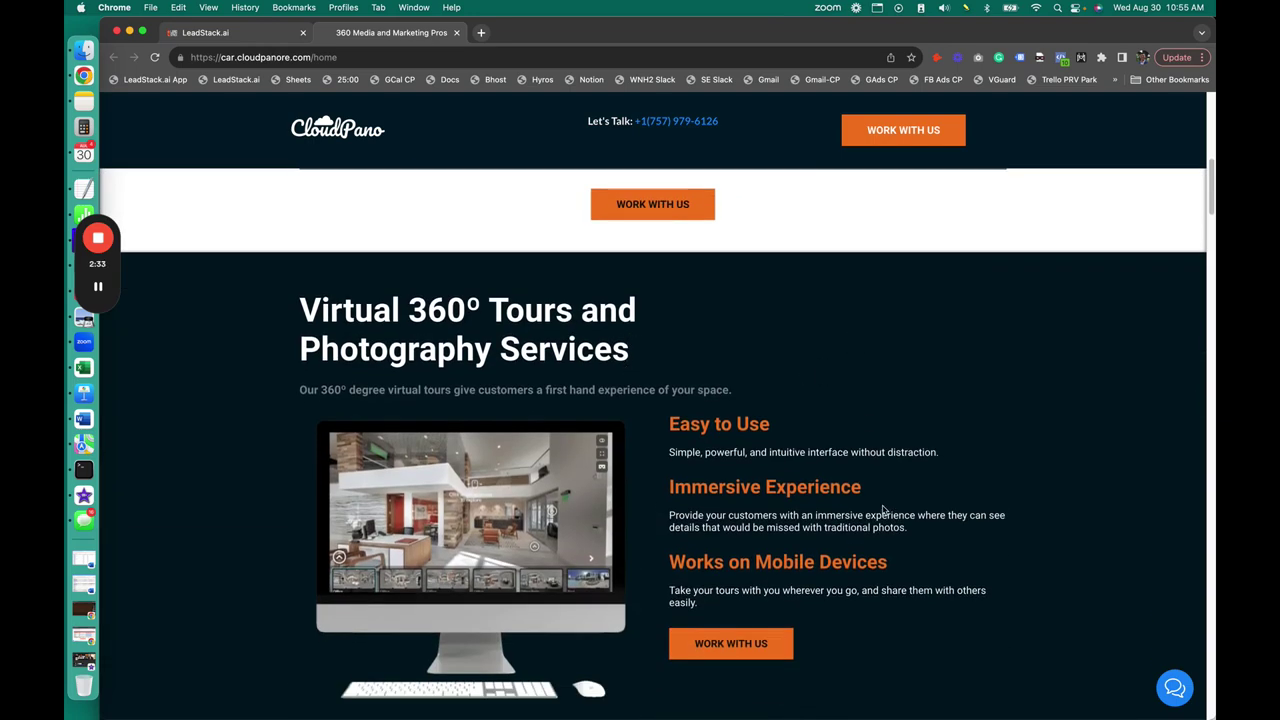
scroll(878, 510, "down", 4)
scroll(875, 490, "down", 8)
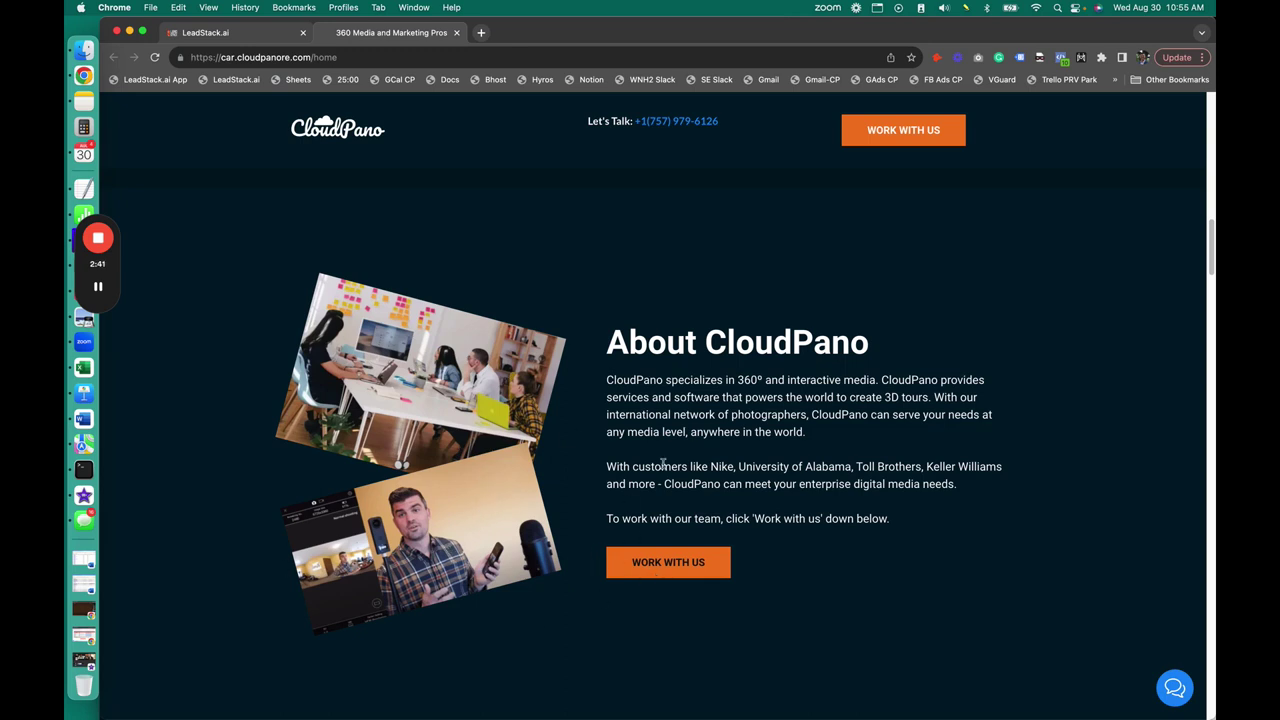
scroll(775, 445, "down", 3)
scroll(815, 394, "down", 5)
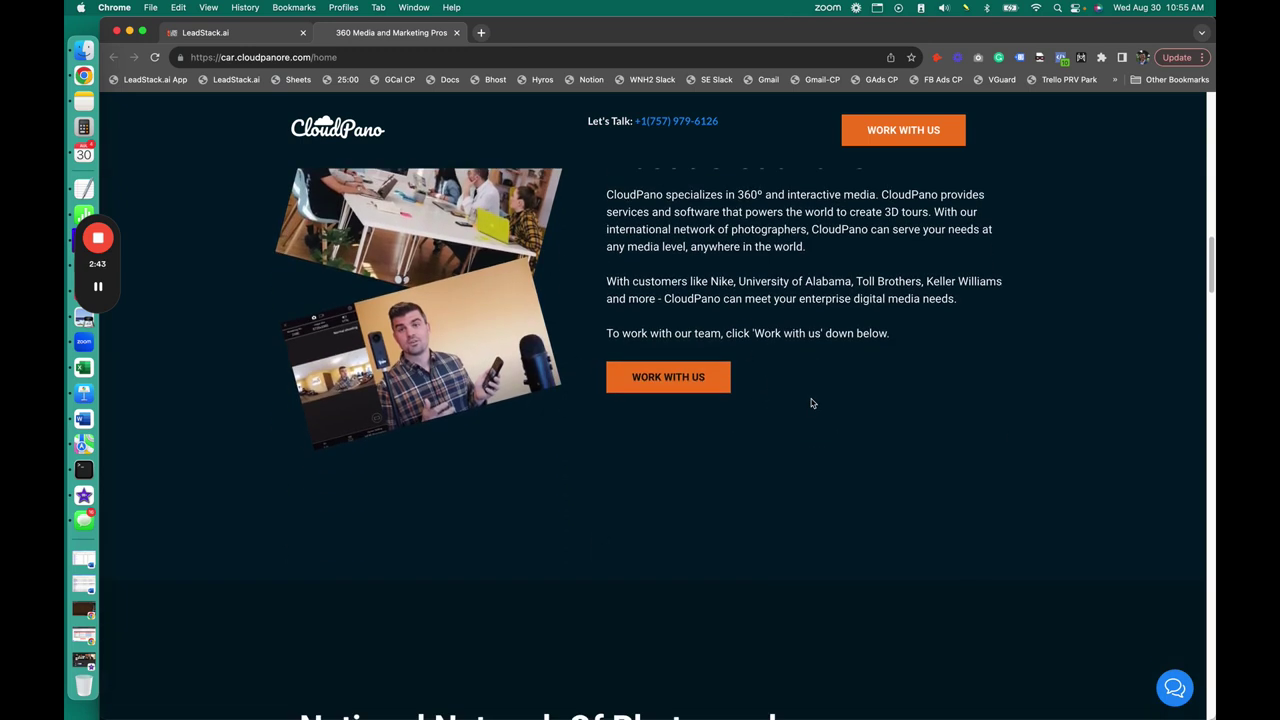
scroll(766, 309, "up", 5)
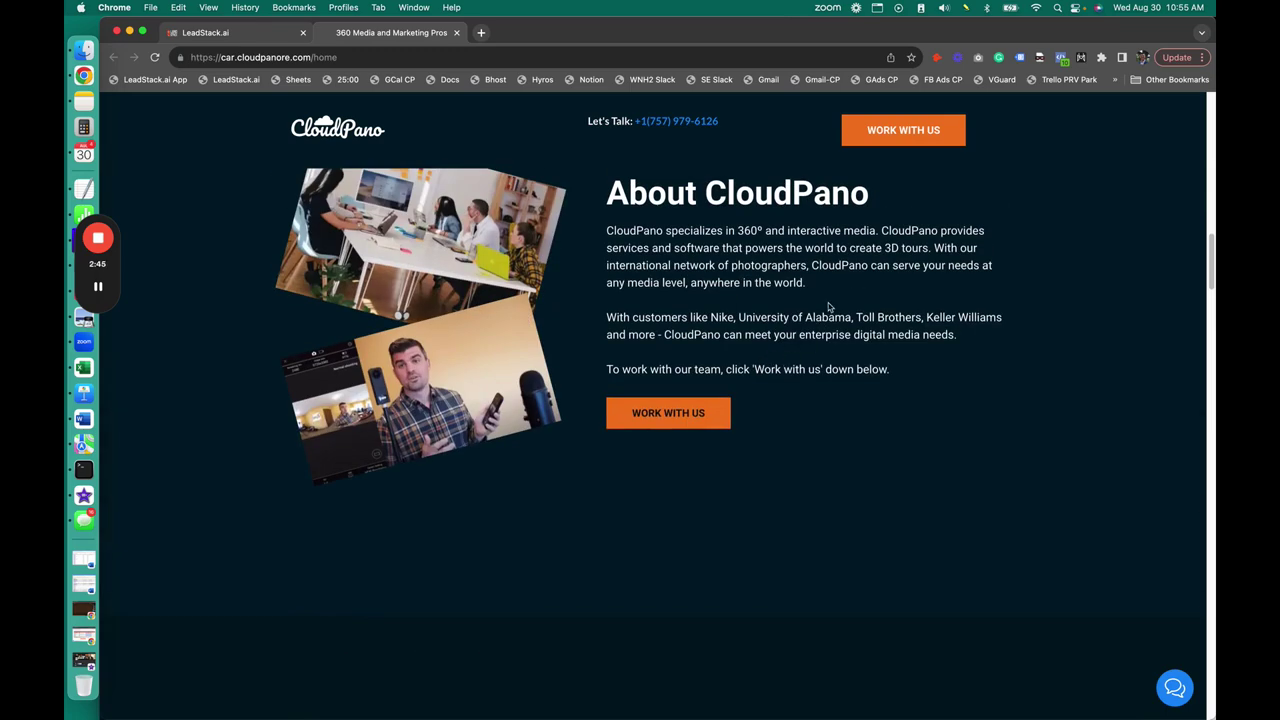
left_click_drag(712, 318, 972, 318)
left_click(927, 332)
Continue past the National Network Of Photography Professionals and Integrations to the 360° Portfolio.
scroll(867, 380, "down", 4)
scroll(867, 380, "down", 5)
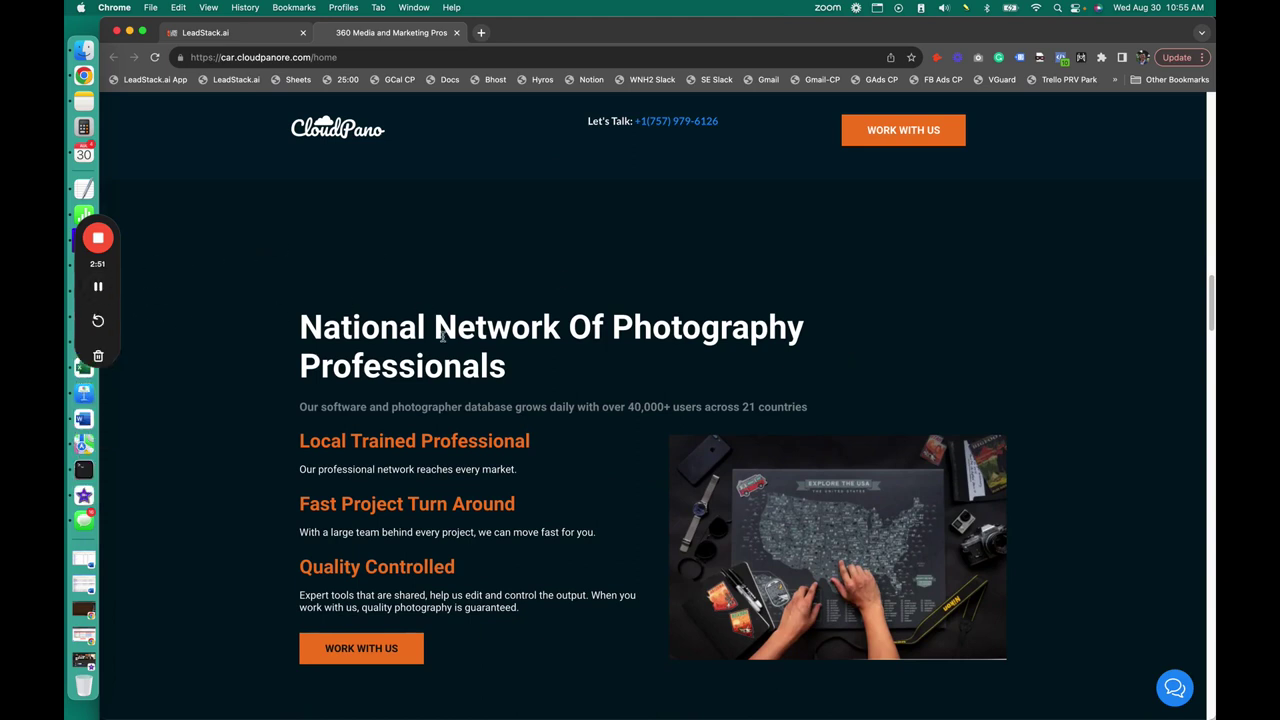
scroll(485, 360, "down", 1)
left_click_drag(322, 253, 512, 302)
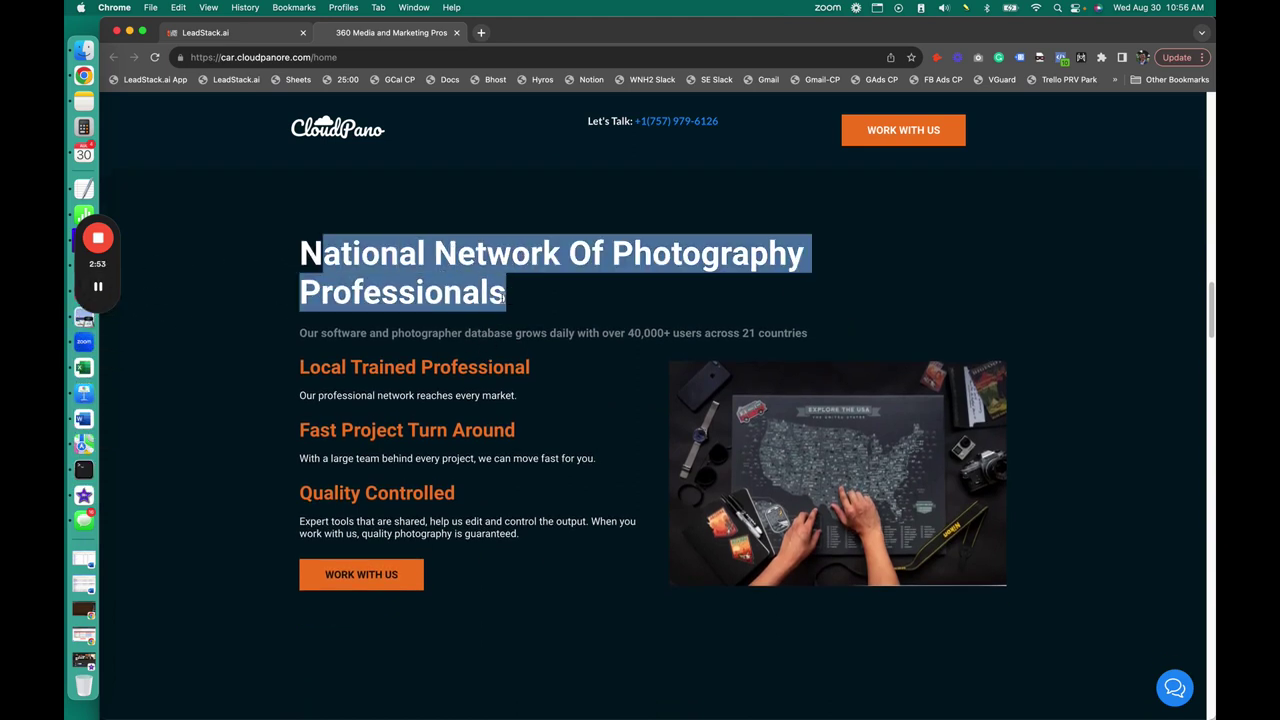
mouse_move(104, 292)
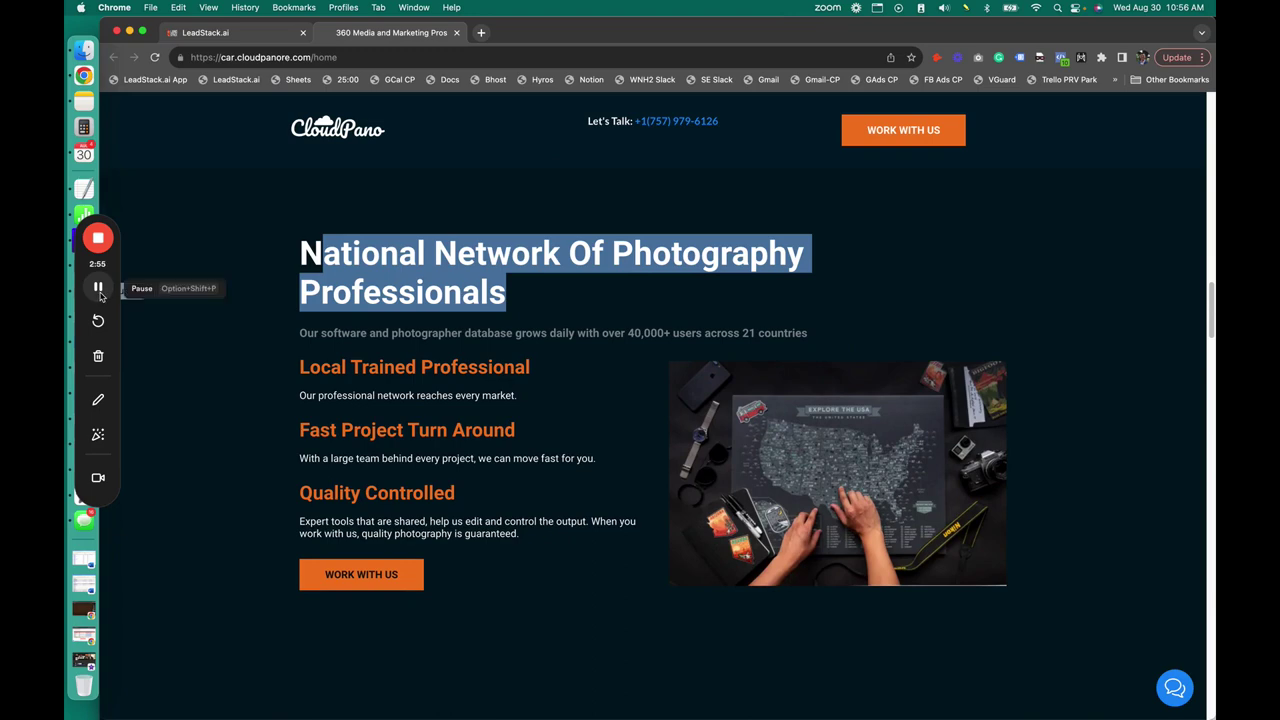
scroll(394, 377, "down", 6)
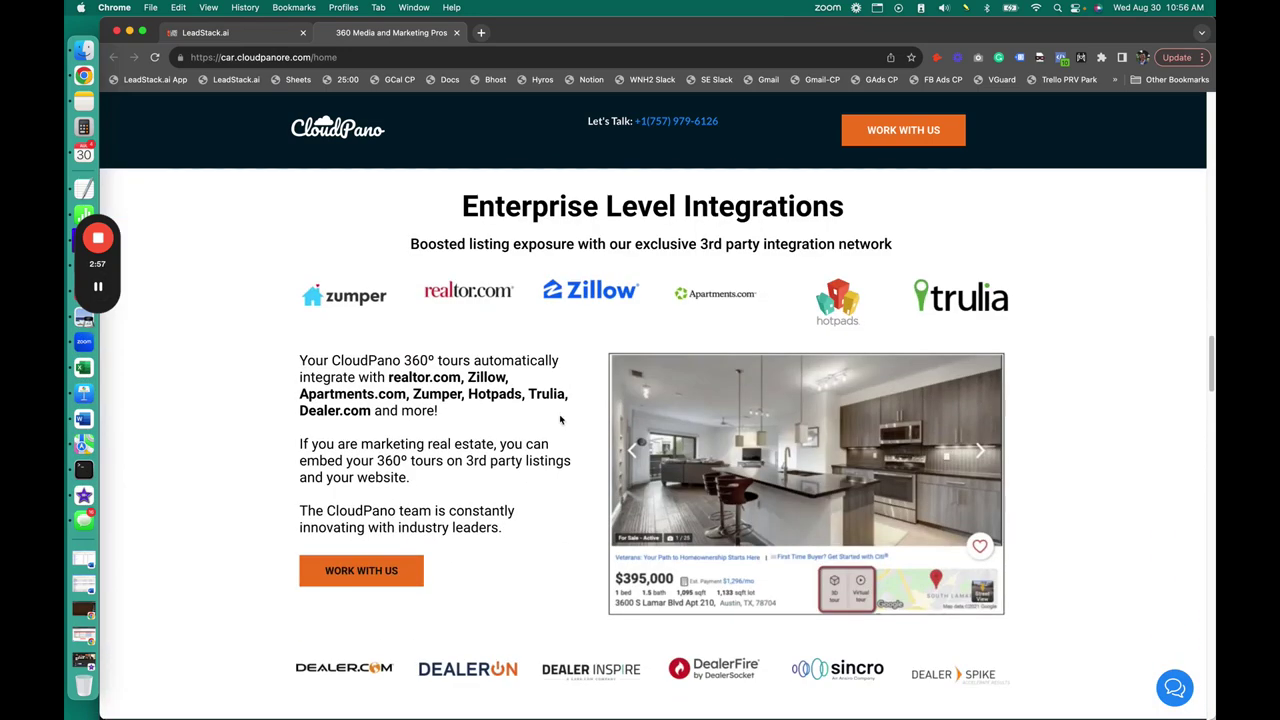
scroll(497, 340, "down", 1)
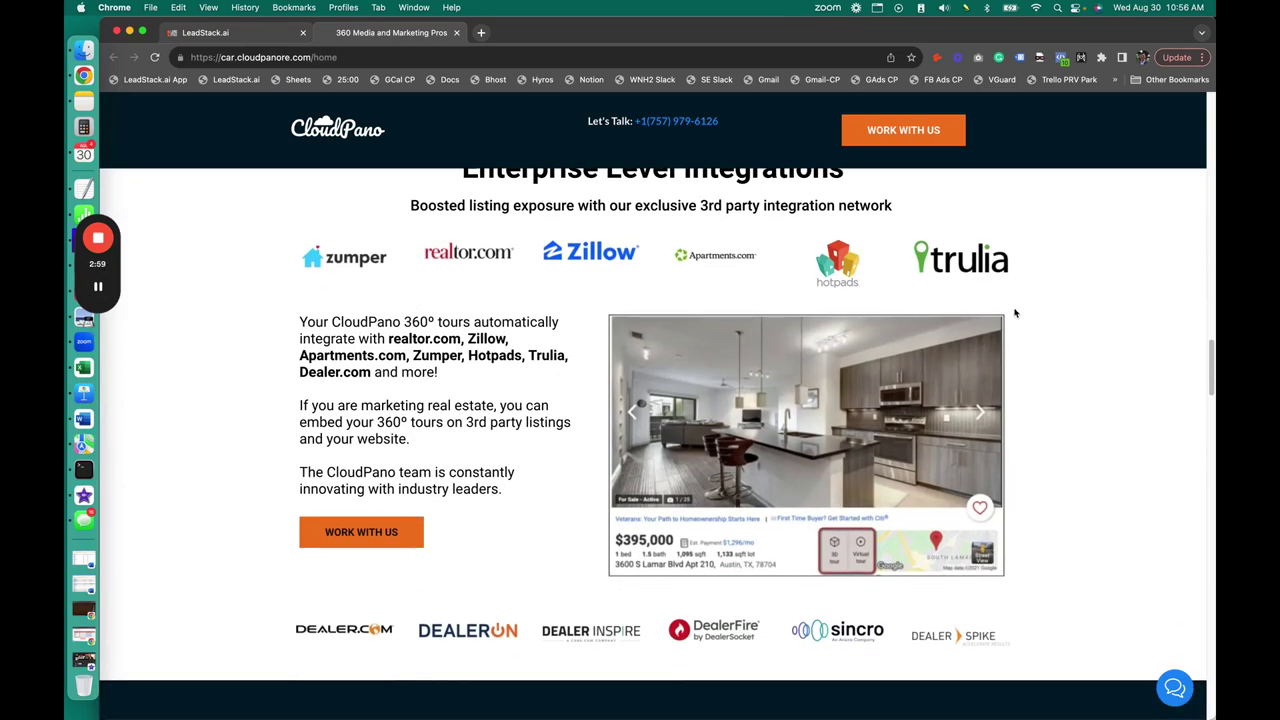
scroll(577, 415, "down", 4)
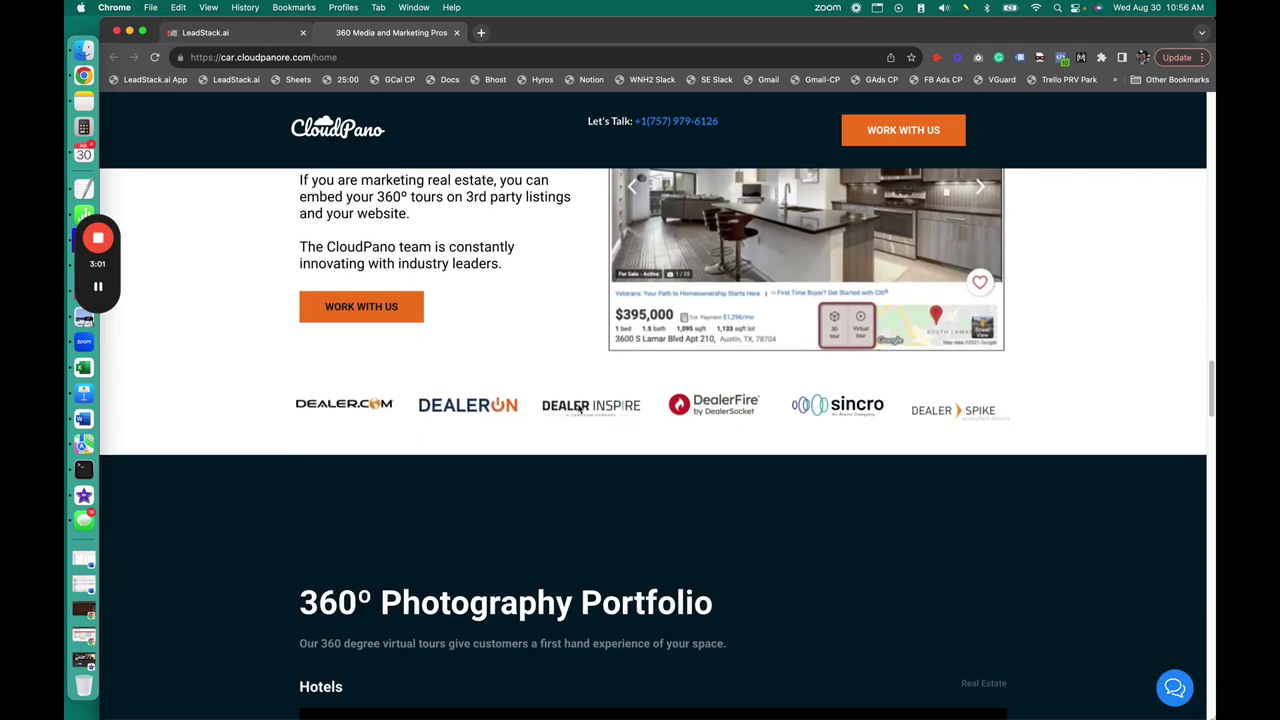
Look around the Hotels panorama, then view the Benjamin Terrace and Franklin Study scenes.
scroll(277, 409, "down", 2)
scroll(246, 394, "down", 2)
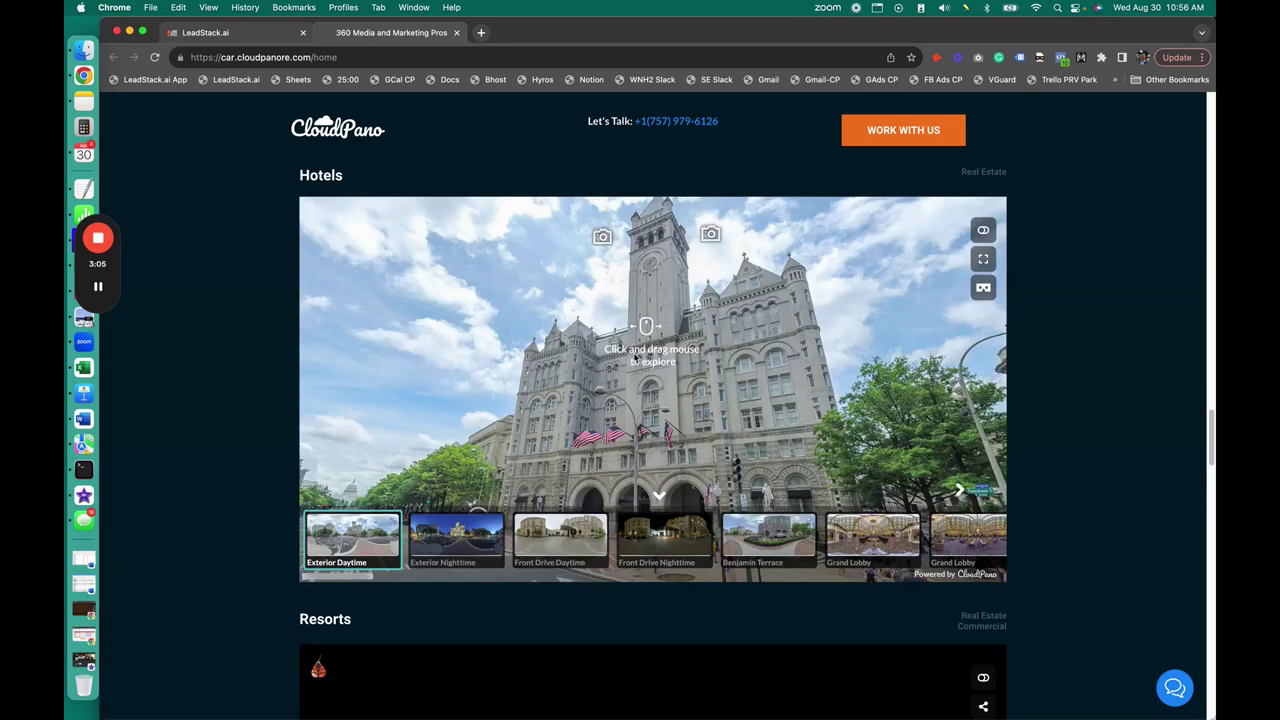
left_click_drag(644, 382, 721, 414)
left_click(721, 414)
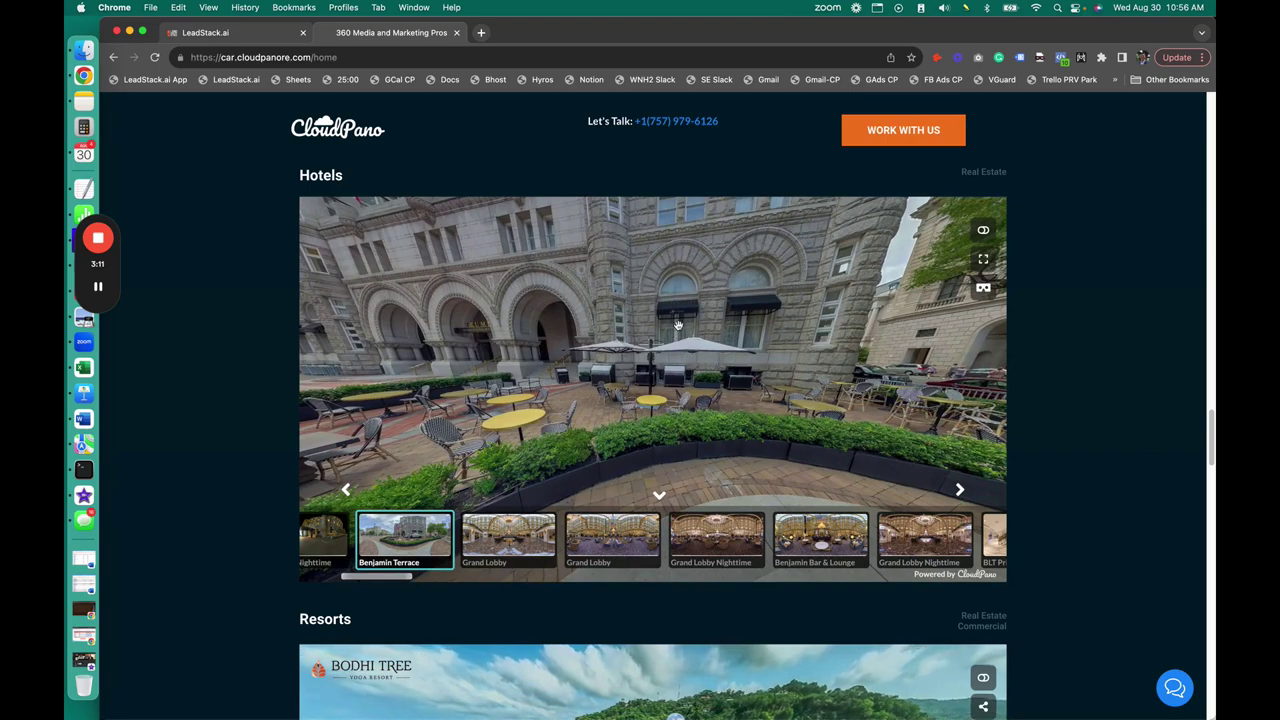
left_click(678, 325)
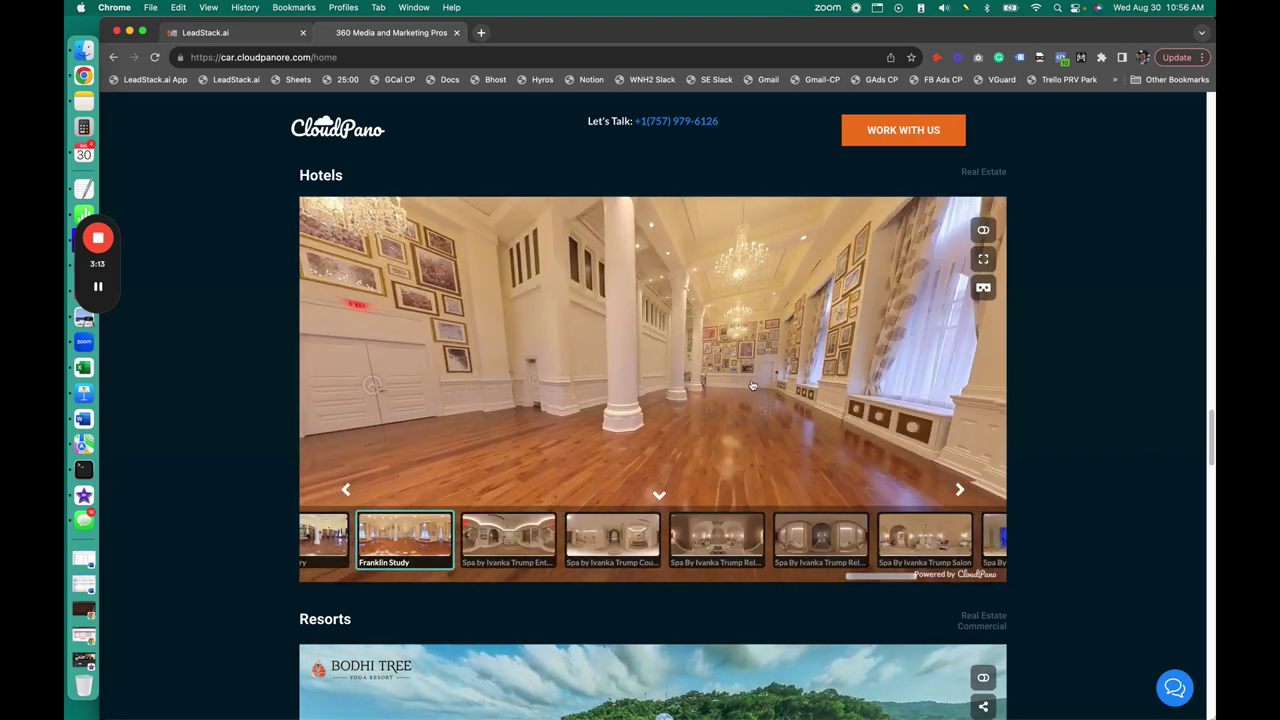
left_click_drag(752, 386, 238, 443)
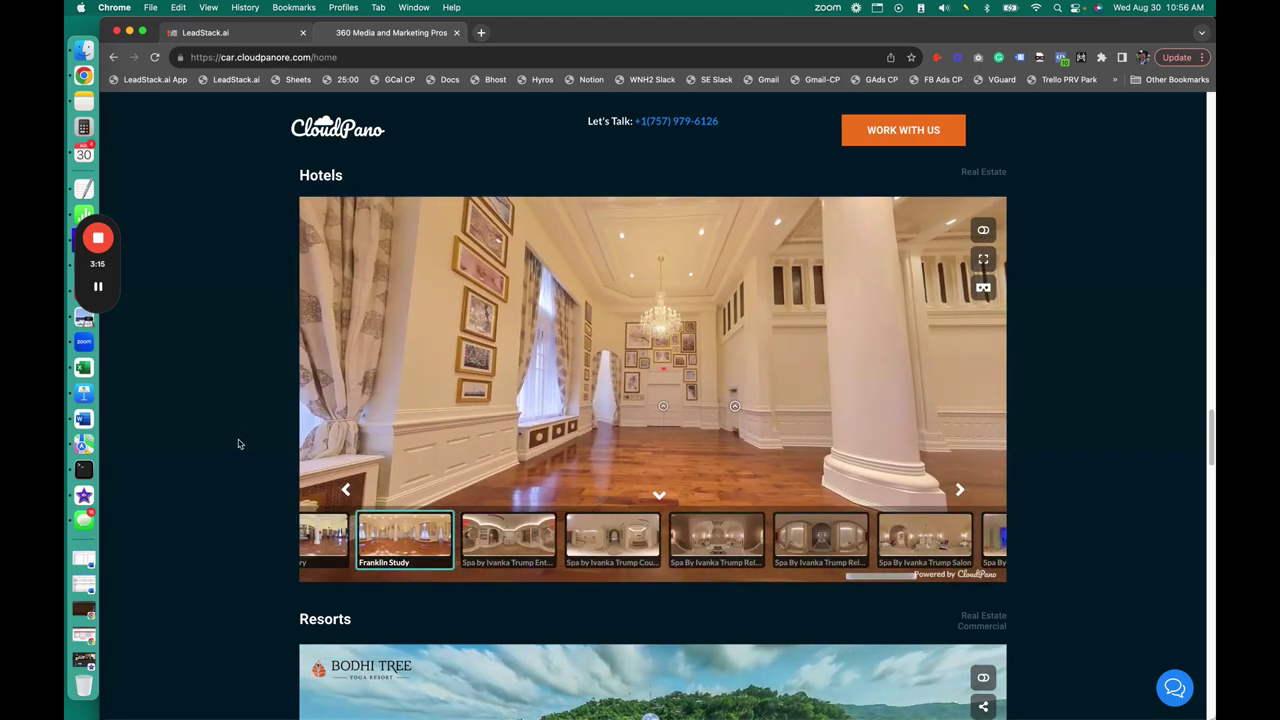
Scroll down the page to the Our Services section.
scroll(238, 443, "down", 10)
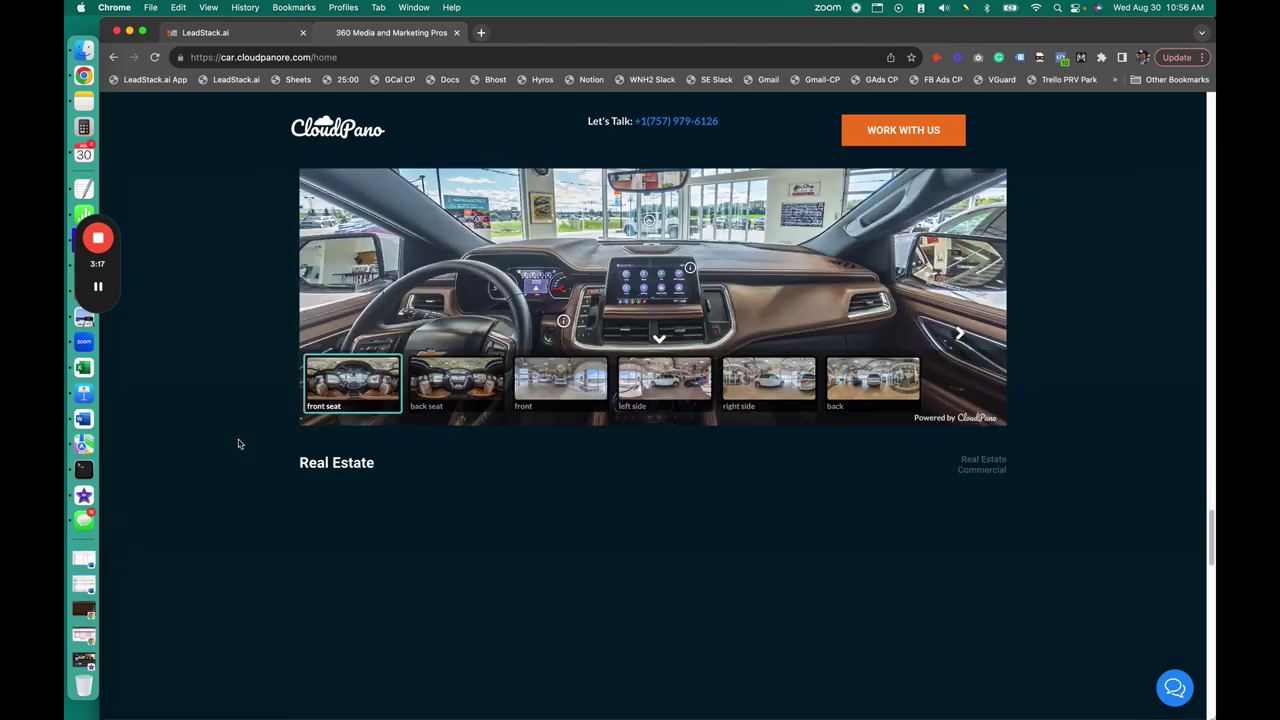
scroll(238, 443, "down", 3)
scroll(238, 443, "up", 5)
scroll(238, 443, "down", 2)
scroll(238, 443, "down", 8)
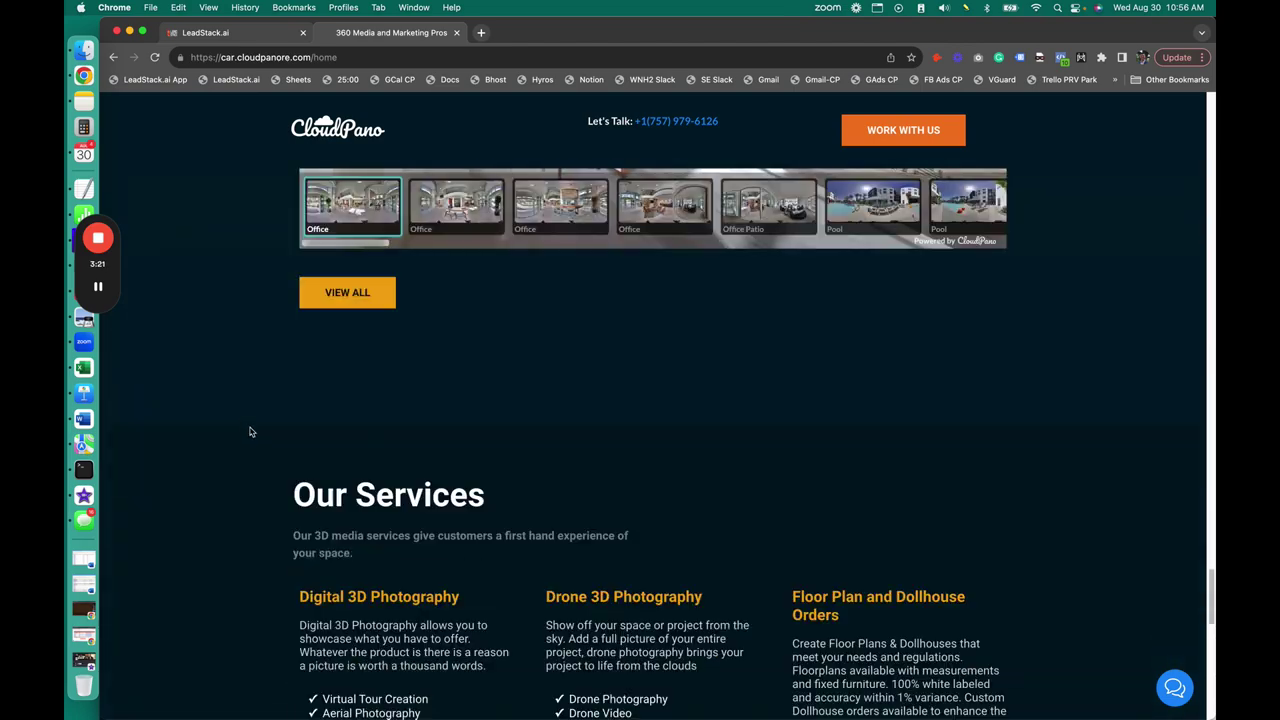
scroll(251, 432, "down", 5)
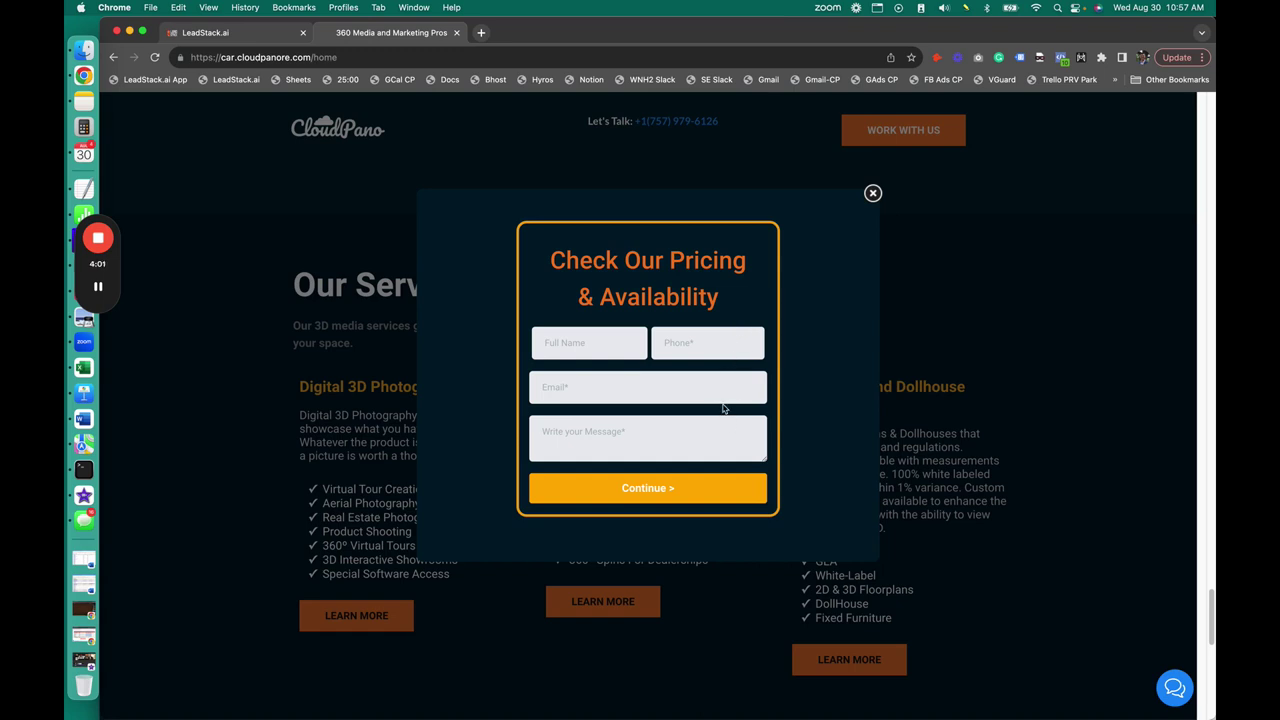
Focus the pricing popup's Full Name field and dismiss Chrome's autofill suggestions.
left_click(595, 347)
key("Escape")
Close the pricing popup and scroll down to the page footer.
left_click(873, 193)
scroll(745, 583, "down", 3)
scroll(740, 586, "down", 7)
scroll(672, 520, "down", 1)
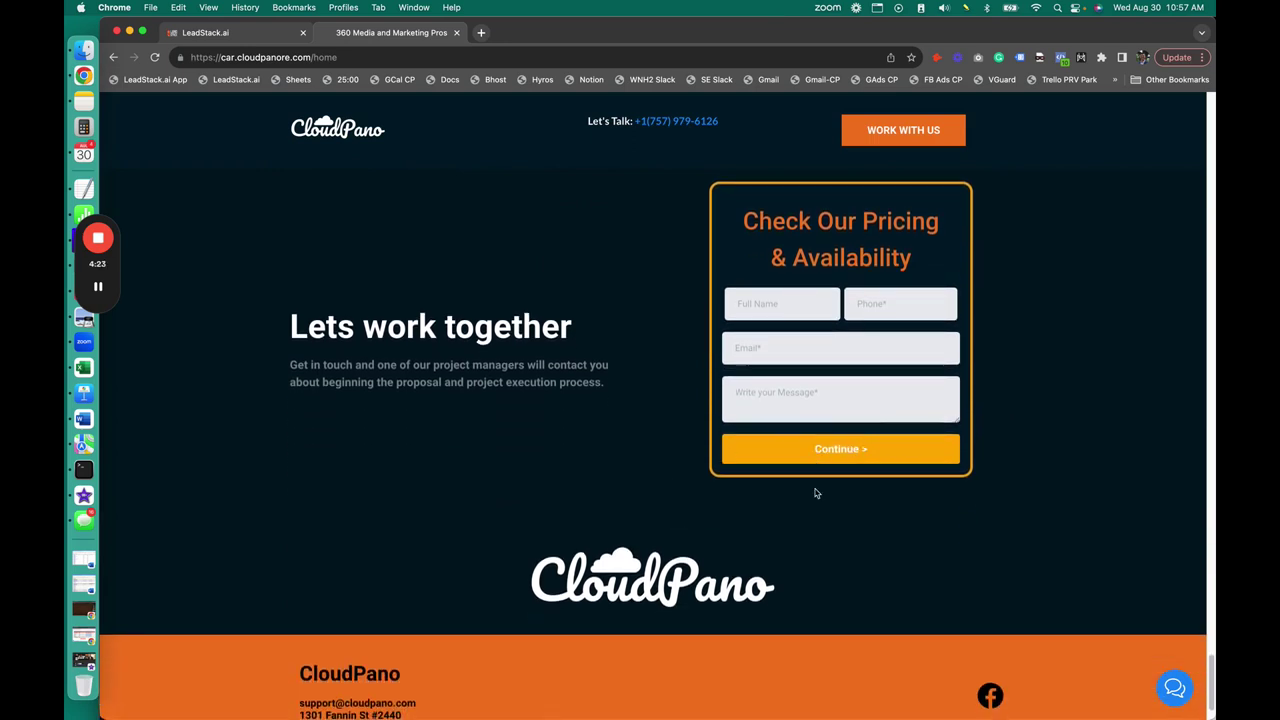
scroll(655, 546, "down", 1)
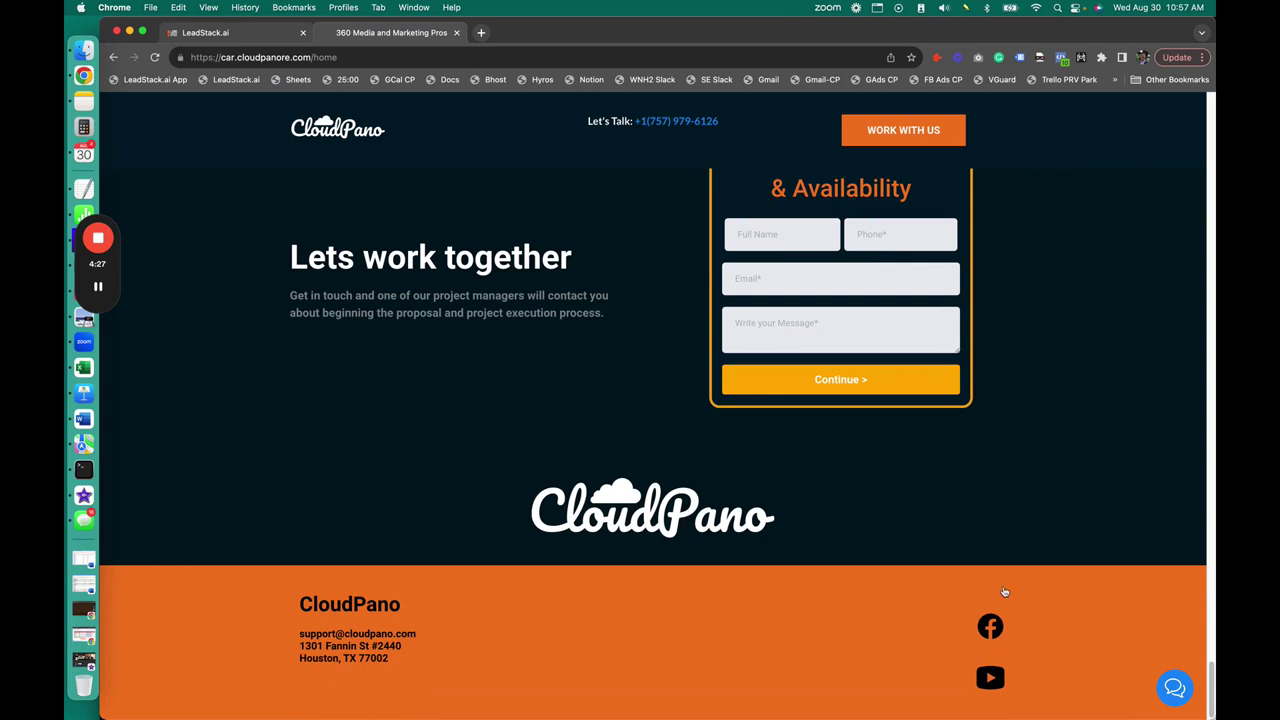
Scroll back to the top and reopen the pricing popup from the call-to-action.
scroll(777, 509, "up", 5)
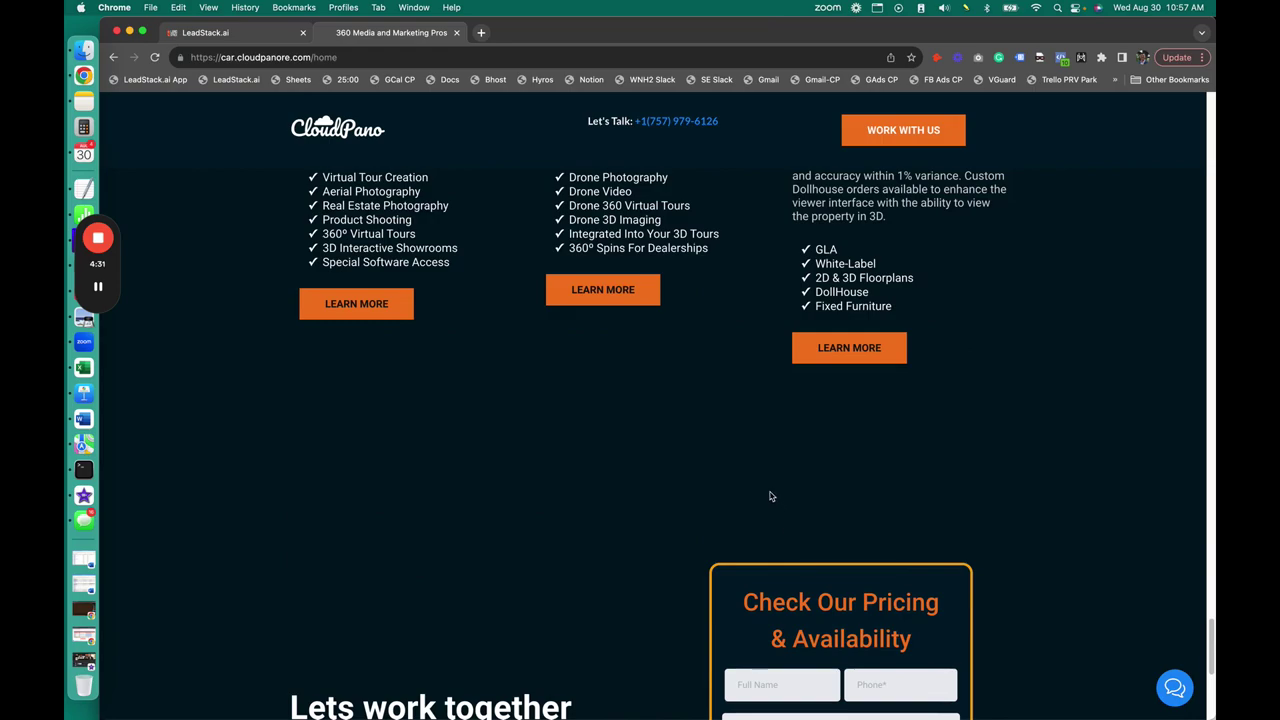
scroll(772, 500, "up", 3)
scroll(780, 510, "up", 7)
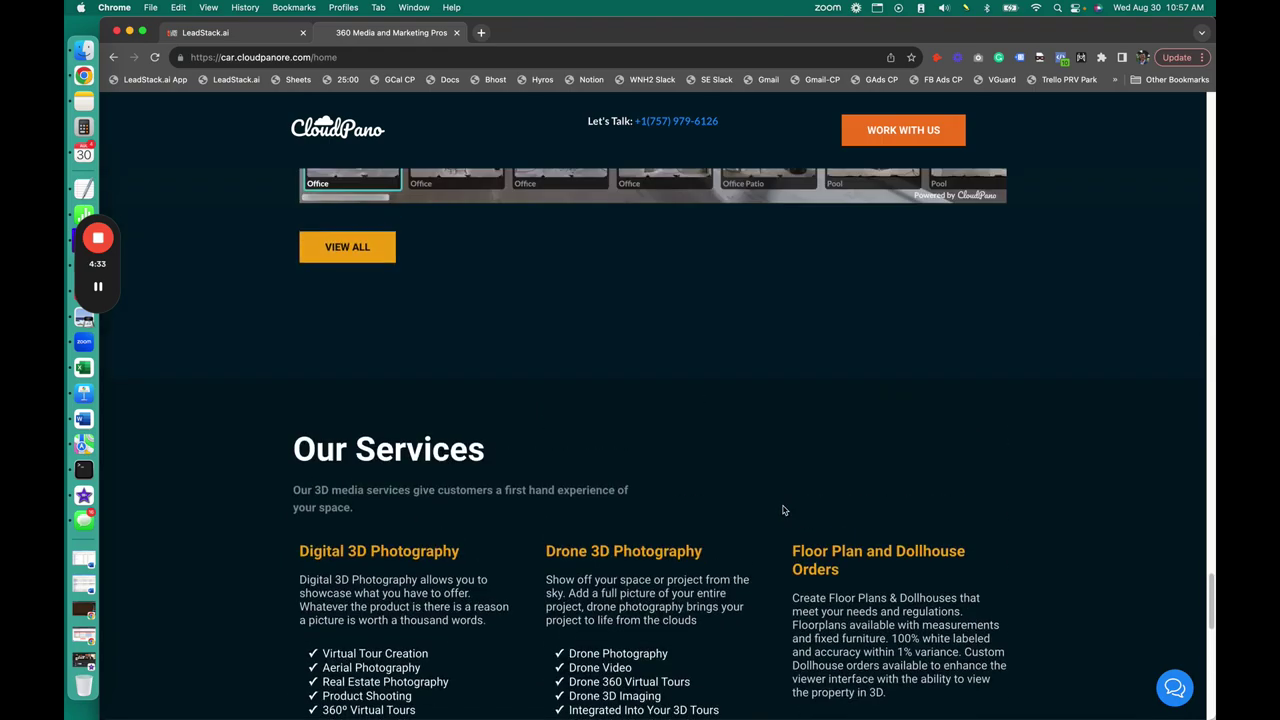
scroll(223, 523, "up", 10)
scroll(223, 523, "up", 7)
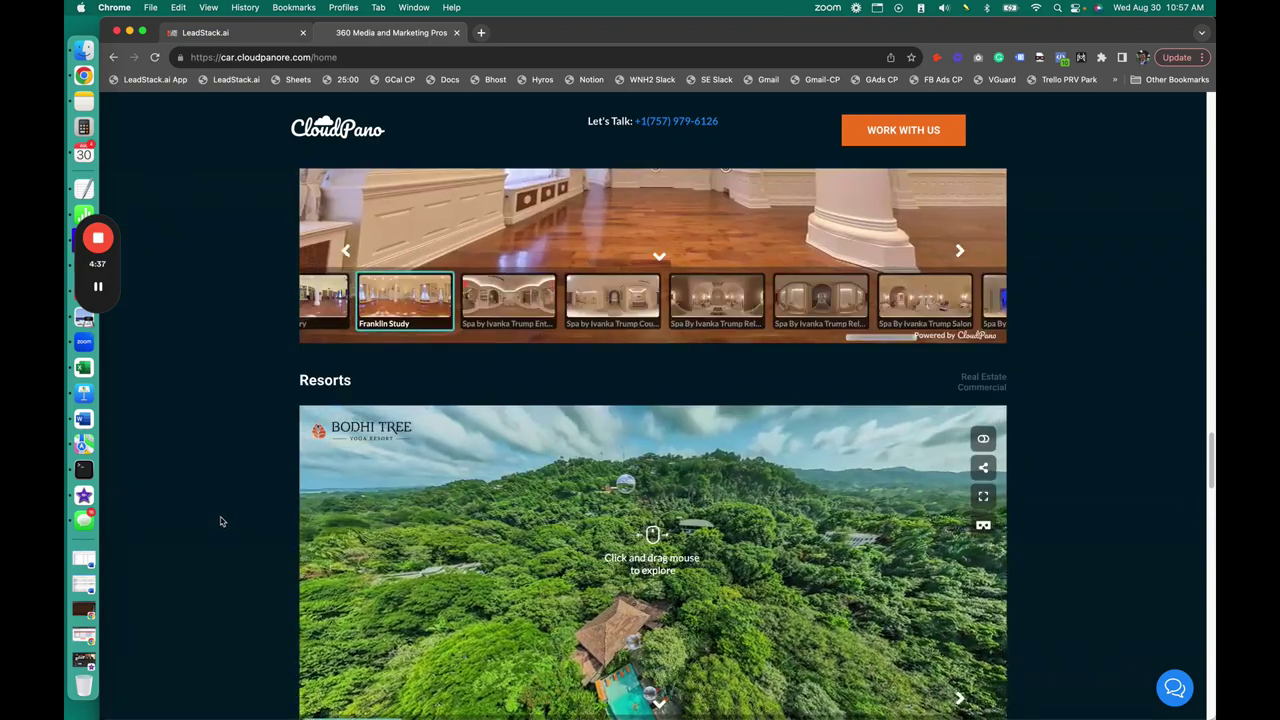
scroll(221, 518, "up", 5)
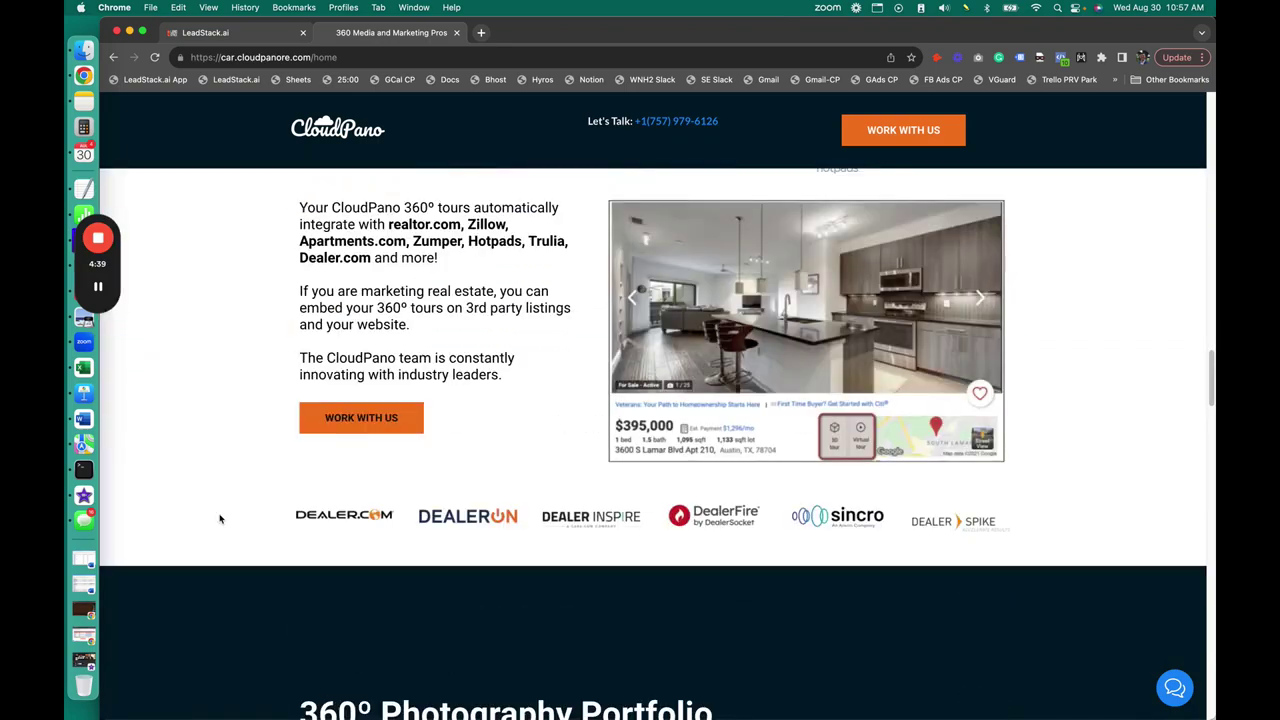
scroll(223, 524, "up", 20)
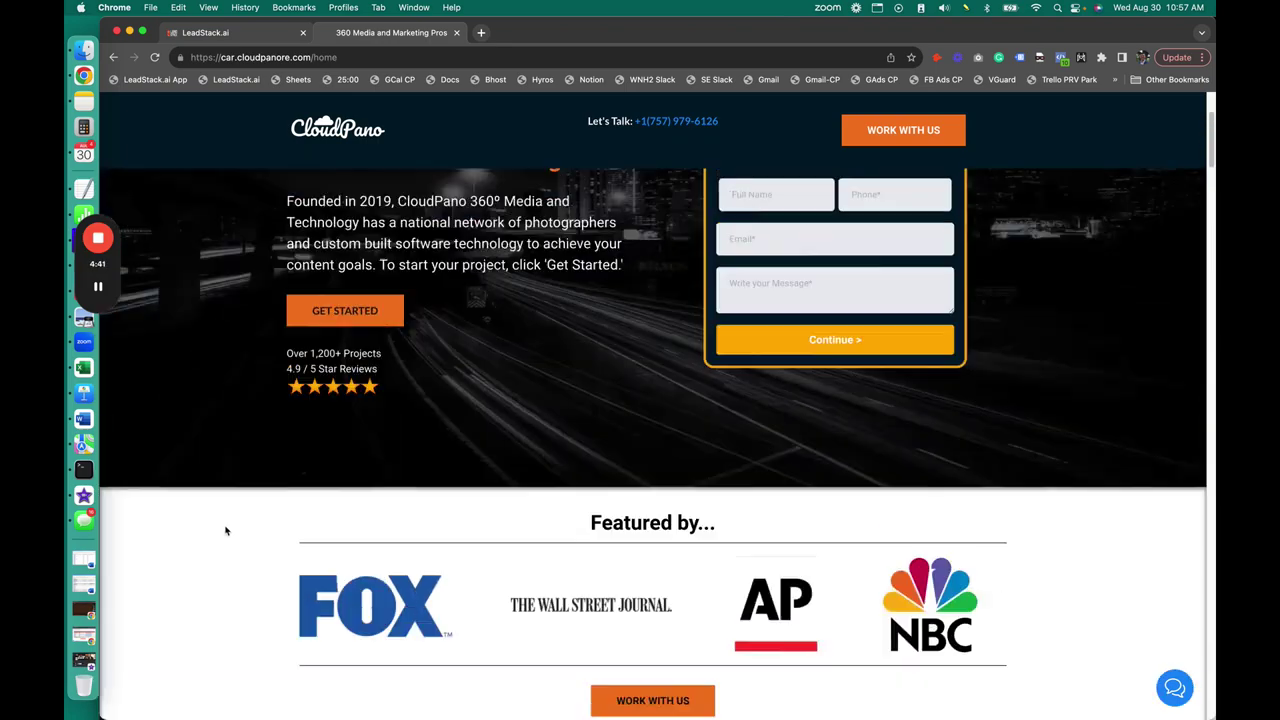
scroll(226, 531, "up", 1)
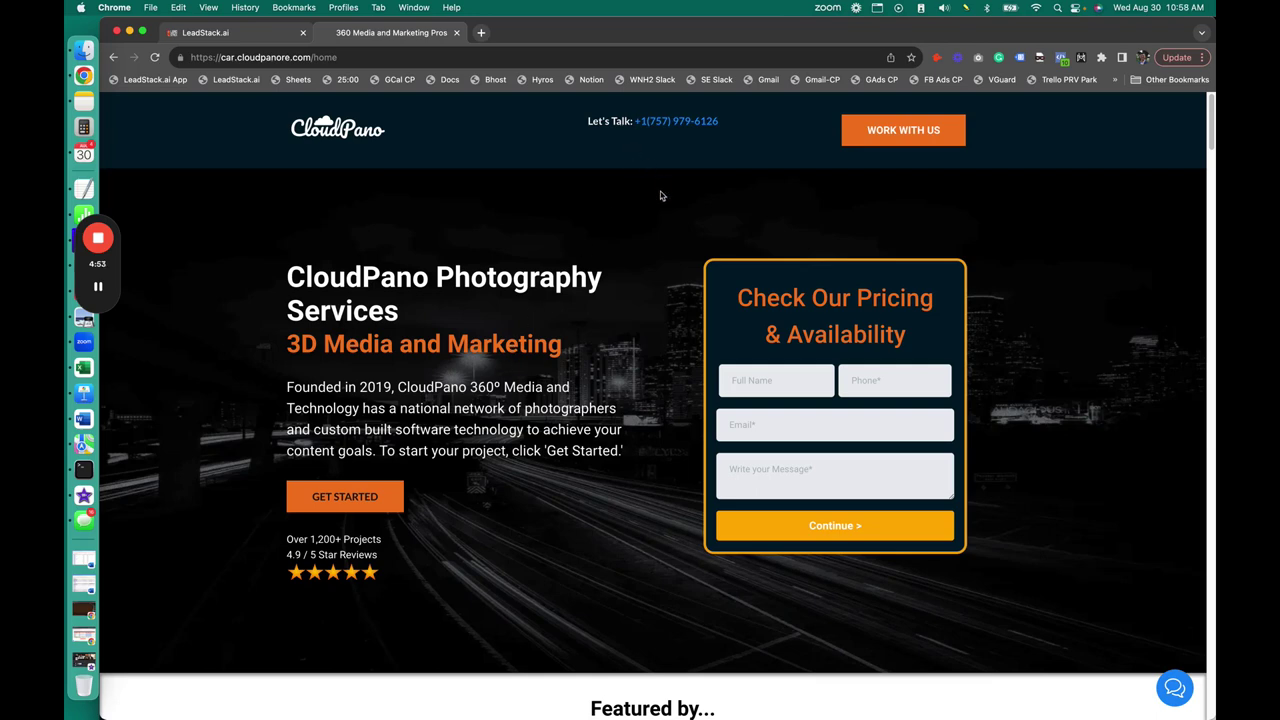
left_click(801, 386)
left_click(910, 141)
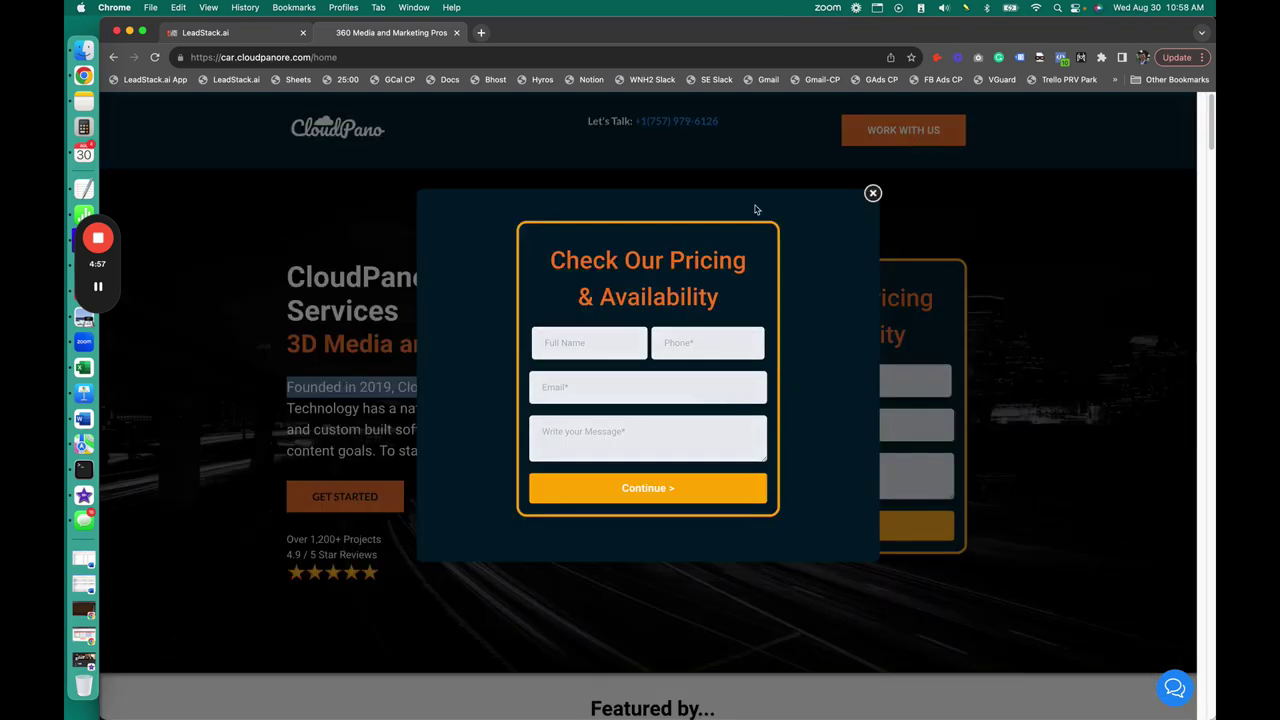
Autofill name, phone and e-mail from saved details, enter message 'dhg', and submit.
left_click(583, 330)
left_click(760, 343)
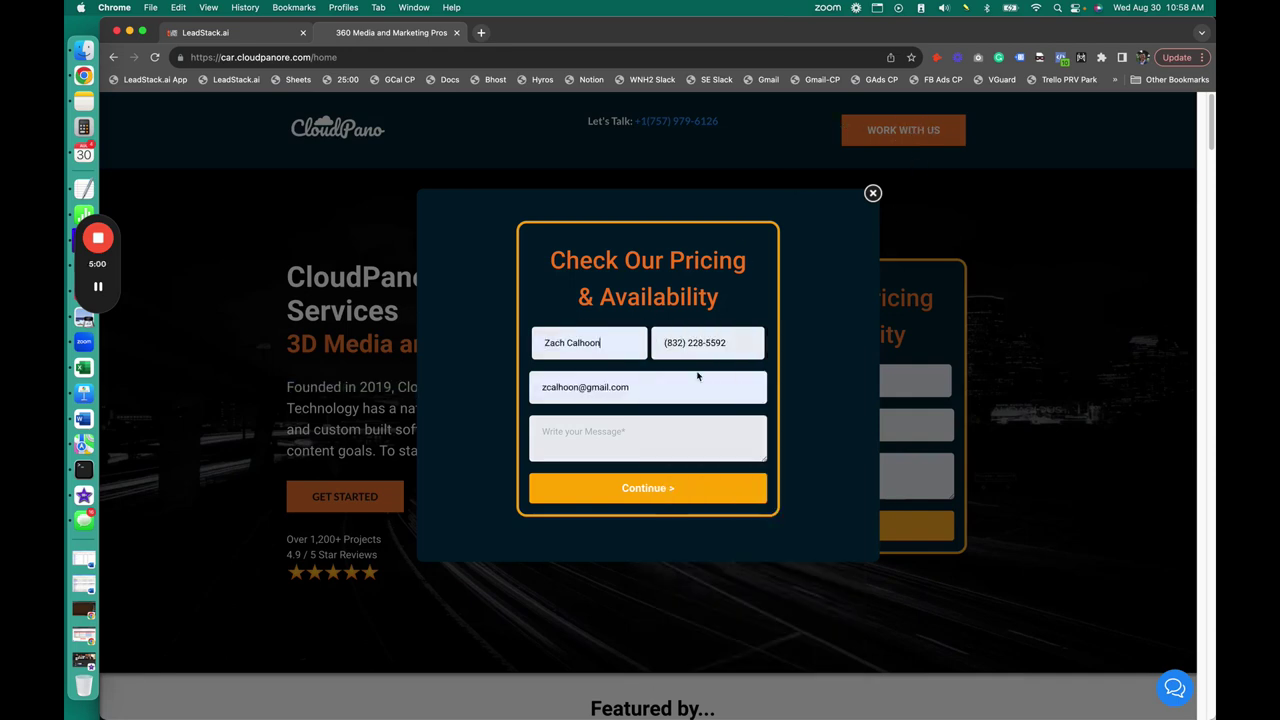
type("dhg")
left_click(663, 490)
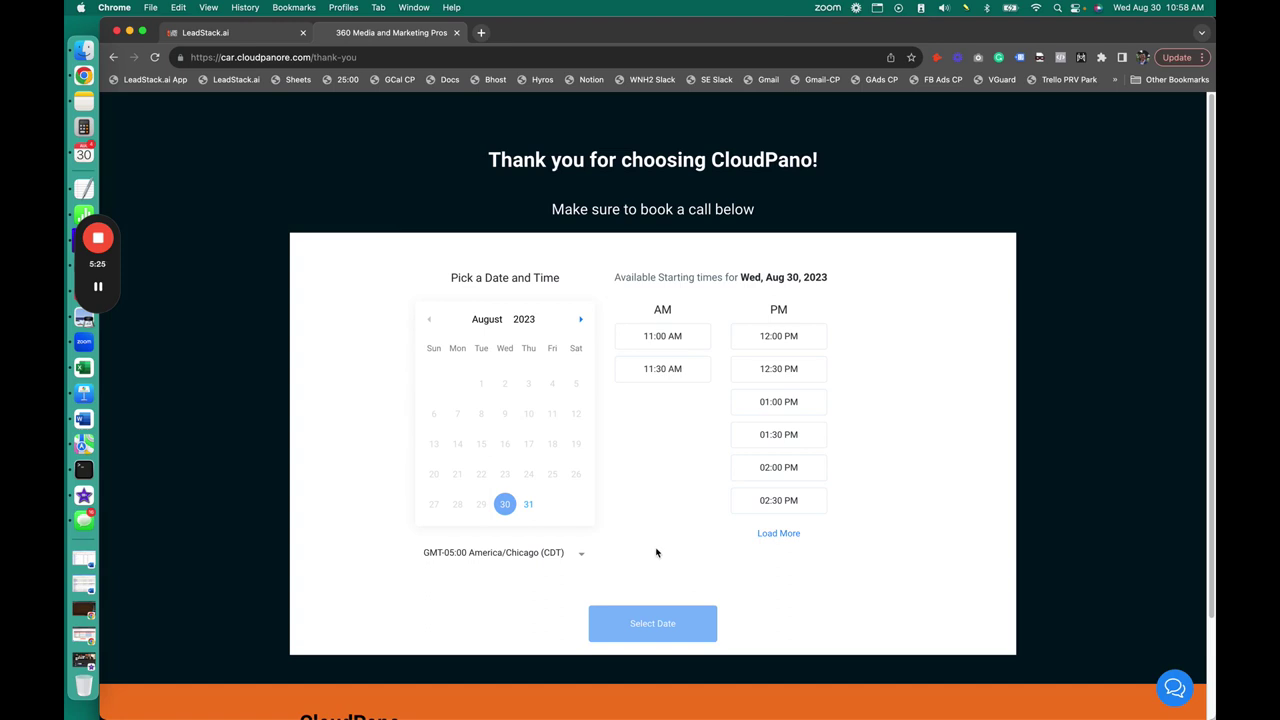
Select the 01:30 PM slot on Wed, Aug 30, 2023 and type a placeholder call topic.
left_click(789, 437)
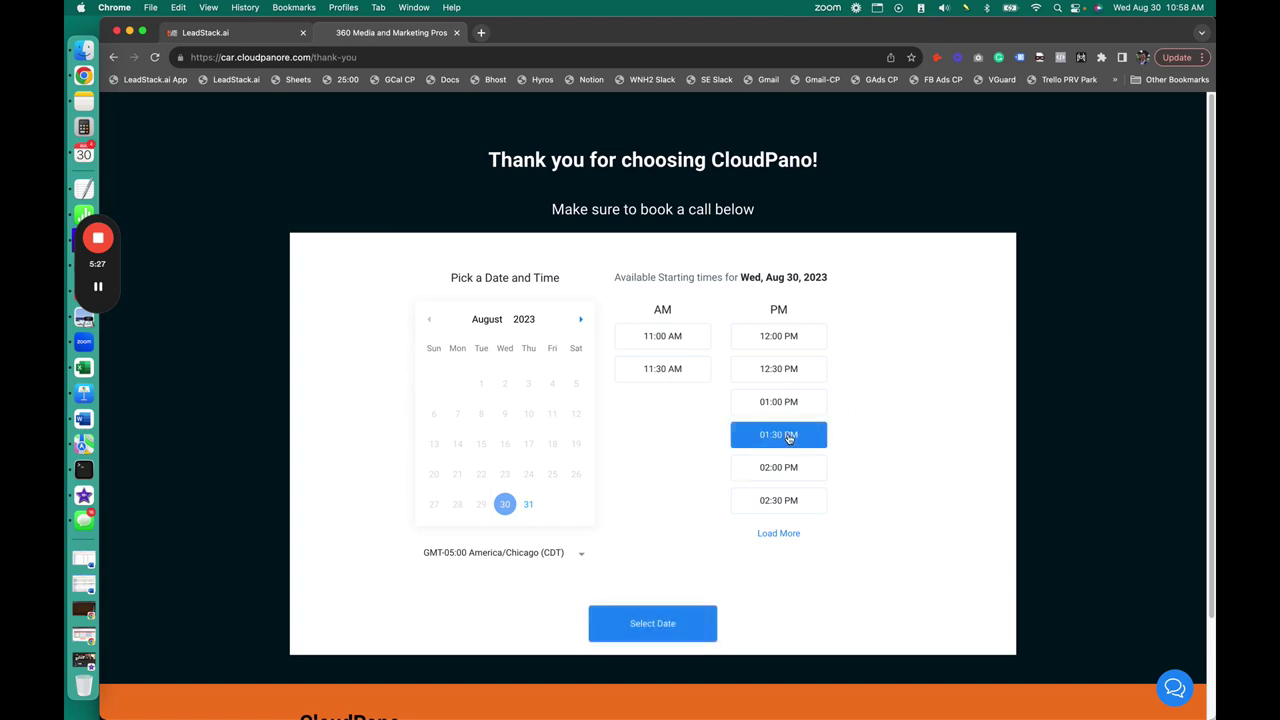
left_click(665, 628)
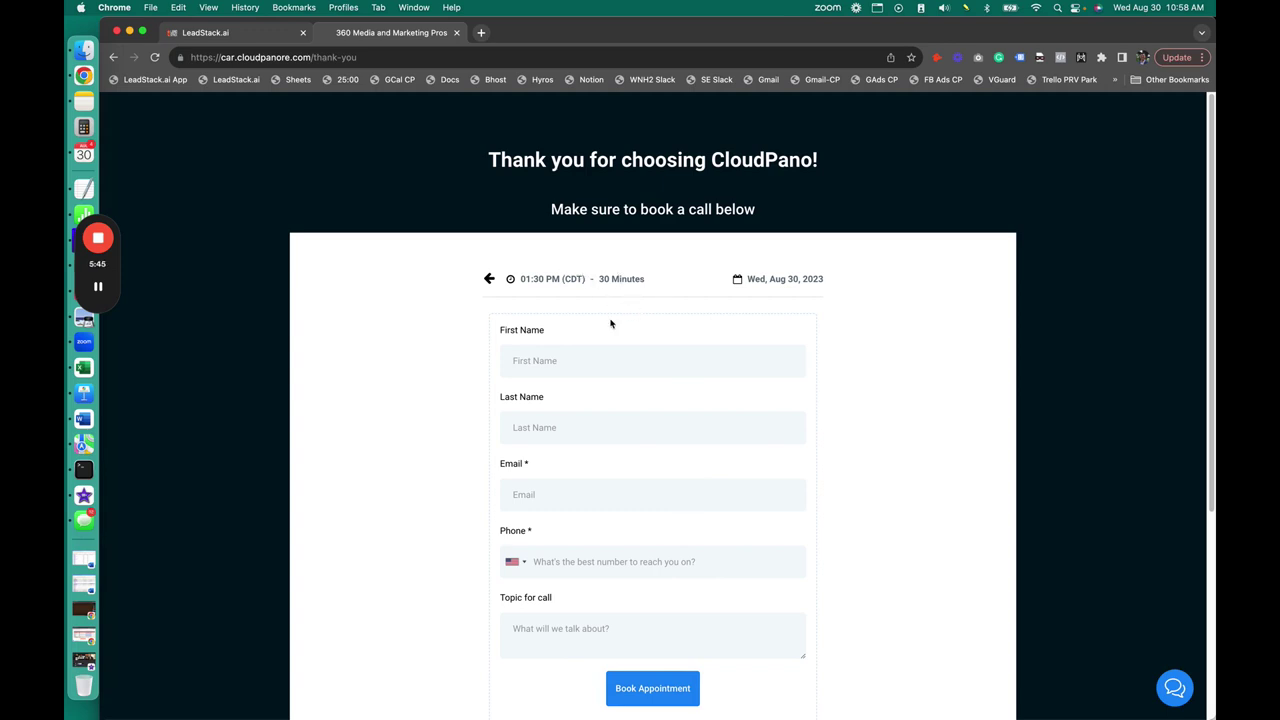
left_click(613, 633)
type("fghsfghdfgjdjd")
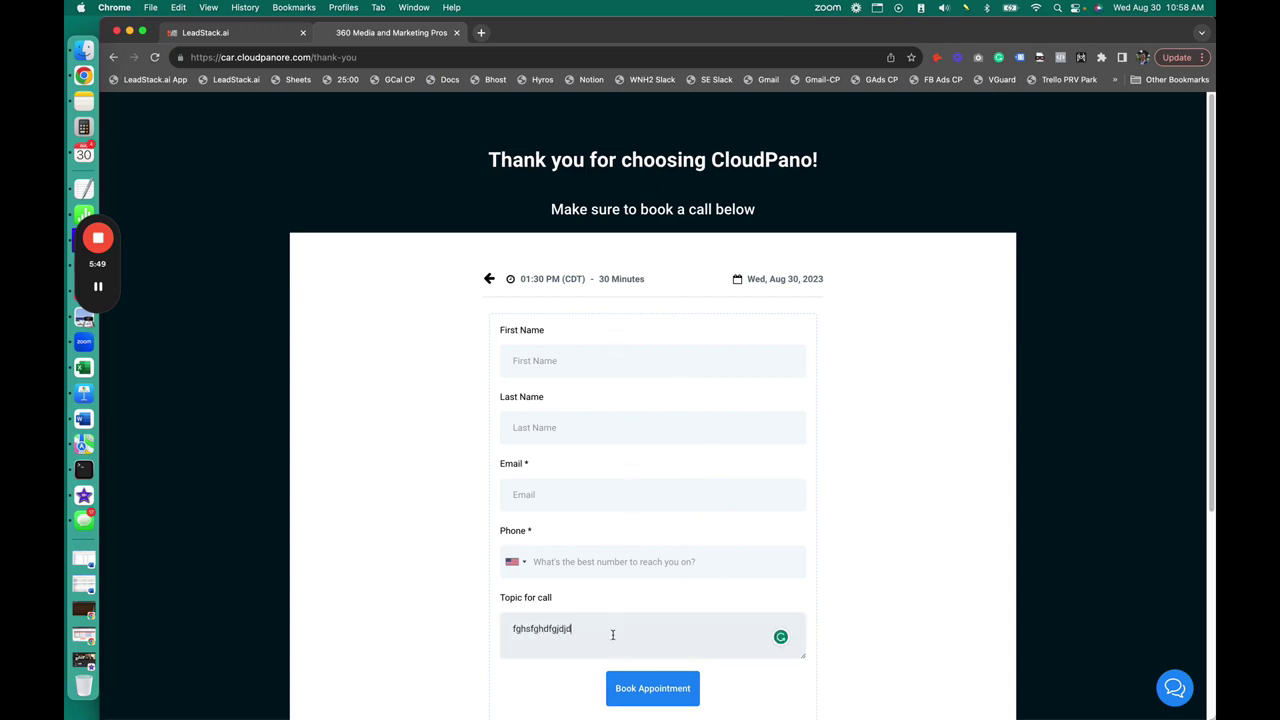
type("ghjghjkdgkdghkgkgfkg")
key("super+a")
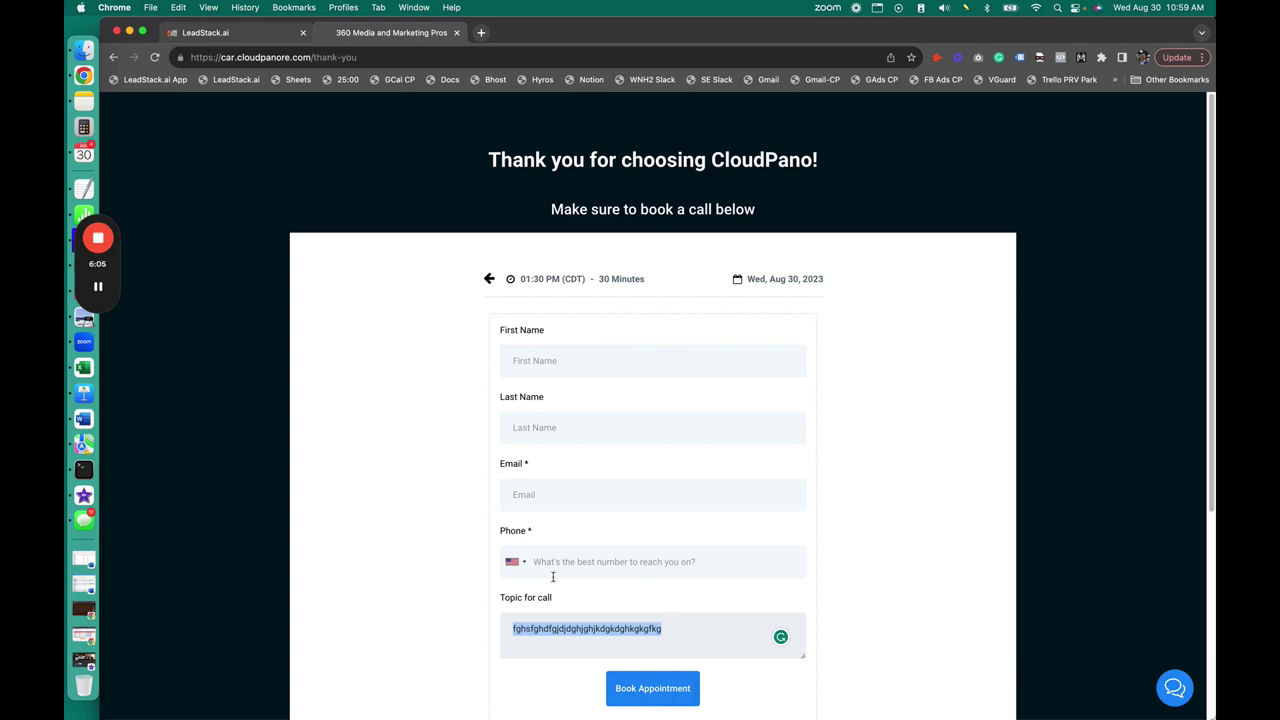
Switch back to the LeadStack.ai builder tab showing the CP Local 360 Funnel.
scroll(530, 500, "down", 4)
scroll(400, 411, "up", 4)
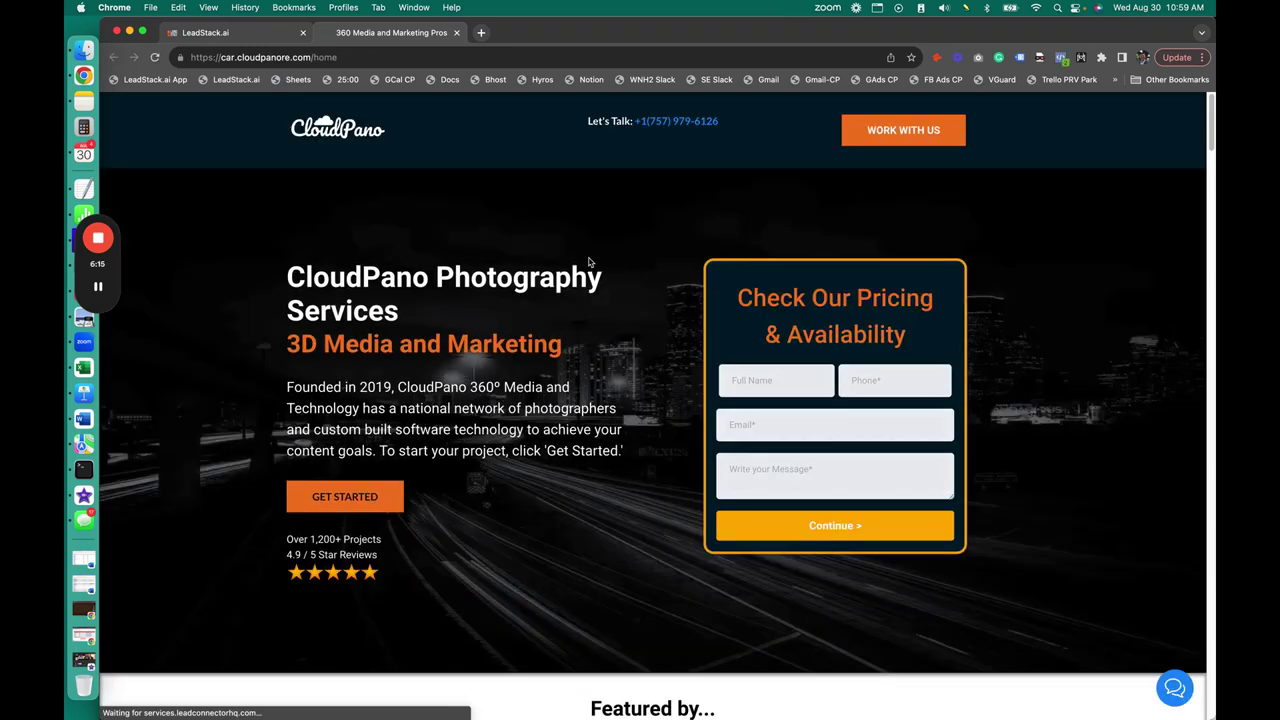
mouse_move(98, 290)
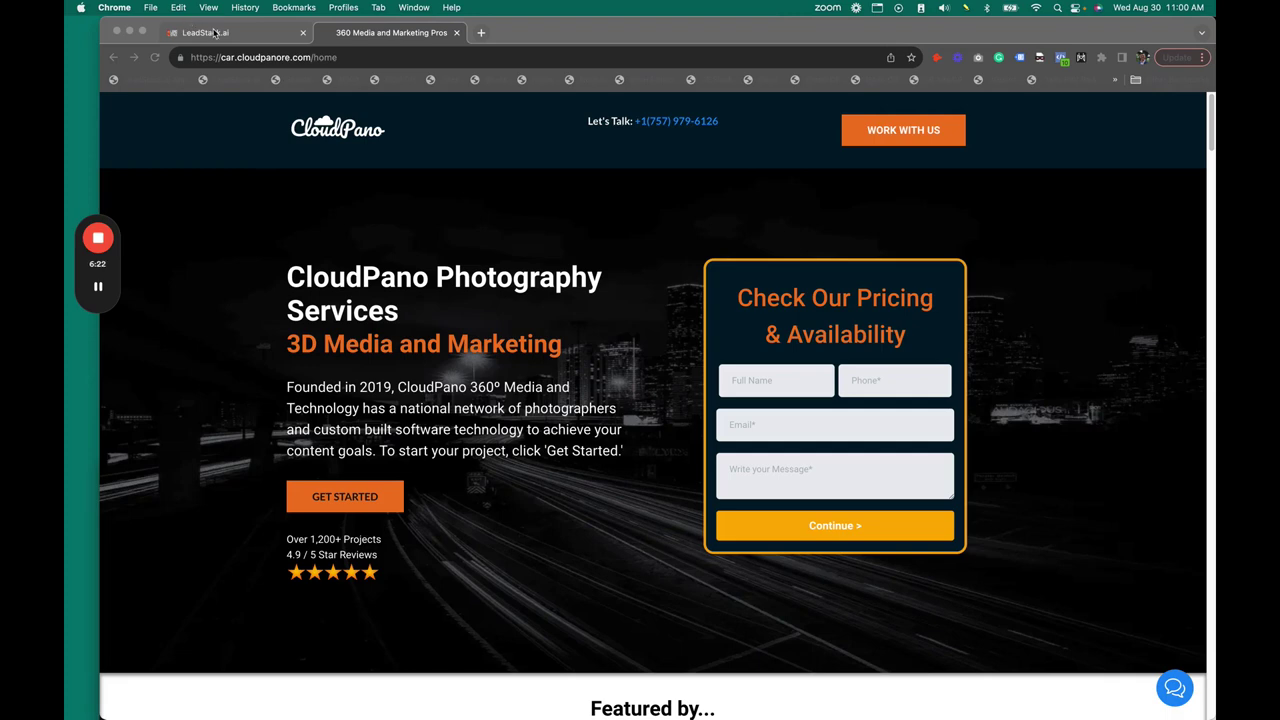
left_click(218, 32)
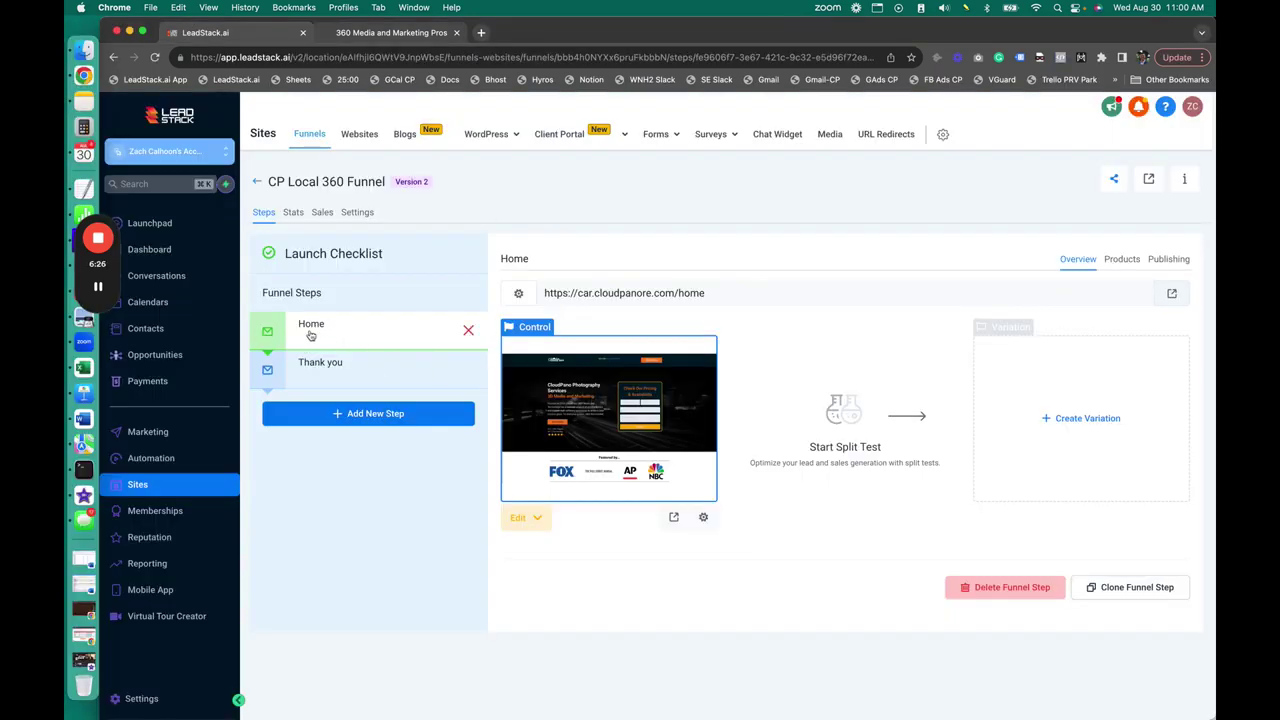
Check the Thank you step, then return to Home and bring up its Edit options.
left_click(364, 385)
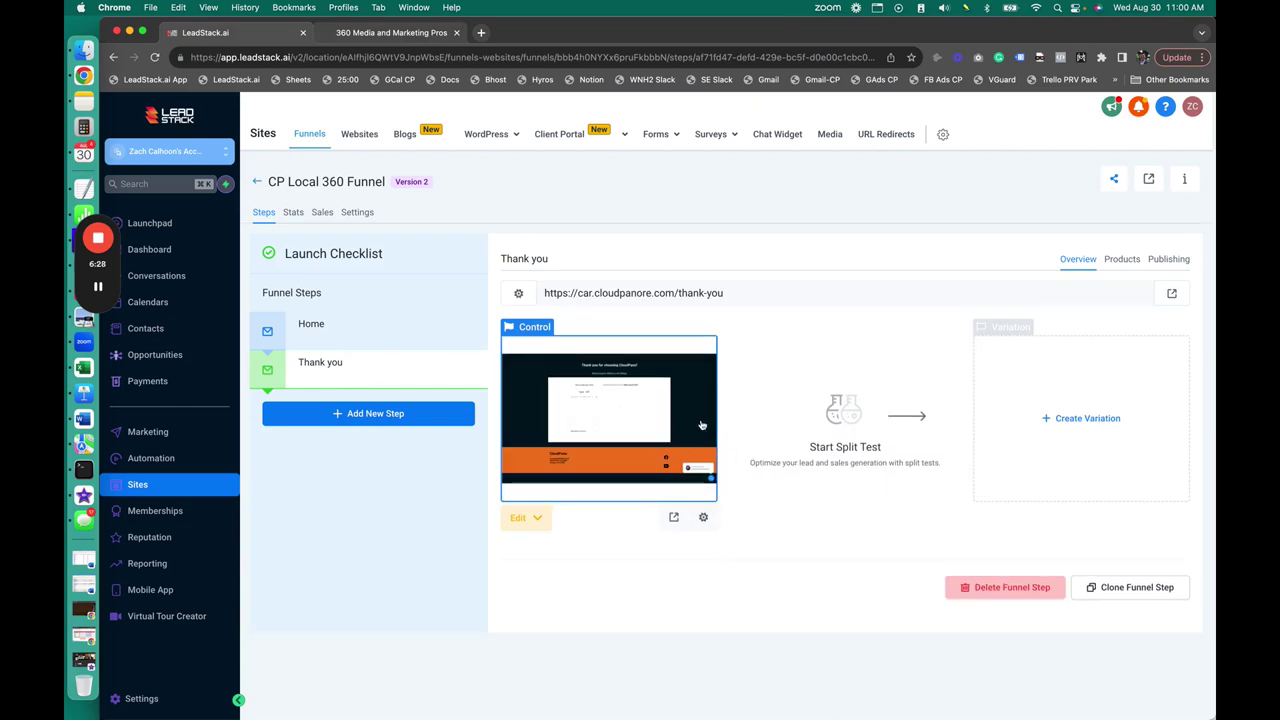
left_click(386, 345)
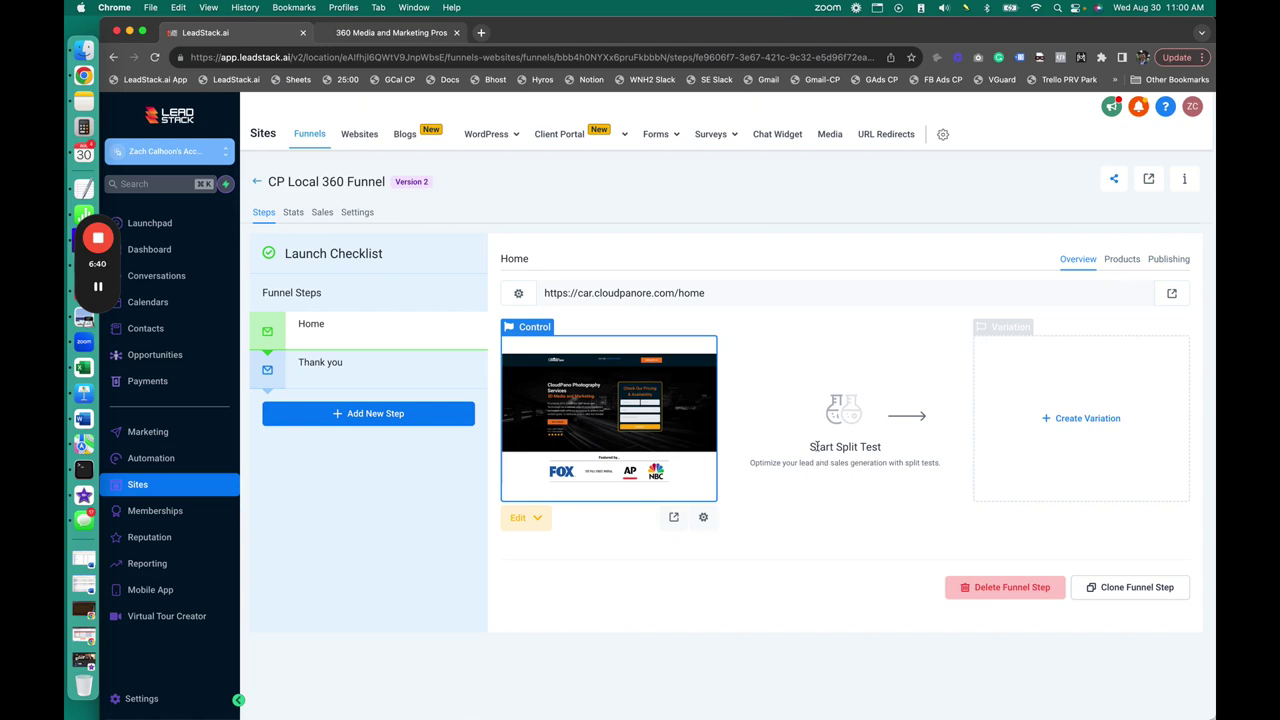
left_click(525, 530)
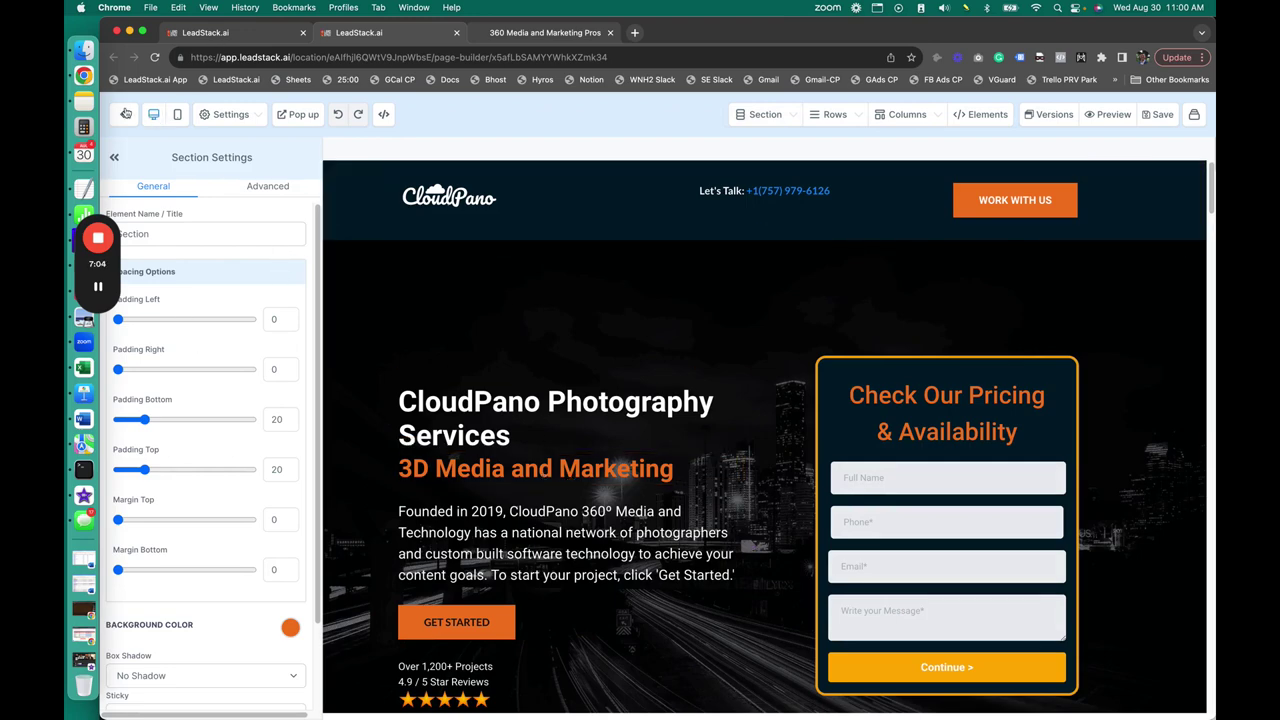
left_click(177, 114)
left_click(154, 115)
left_click(227, 116)
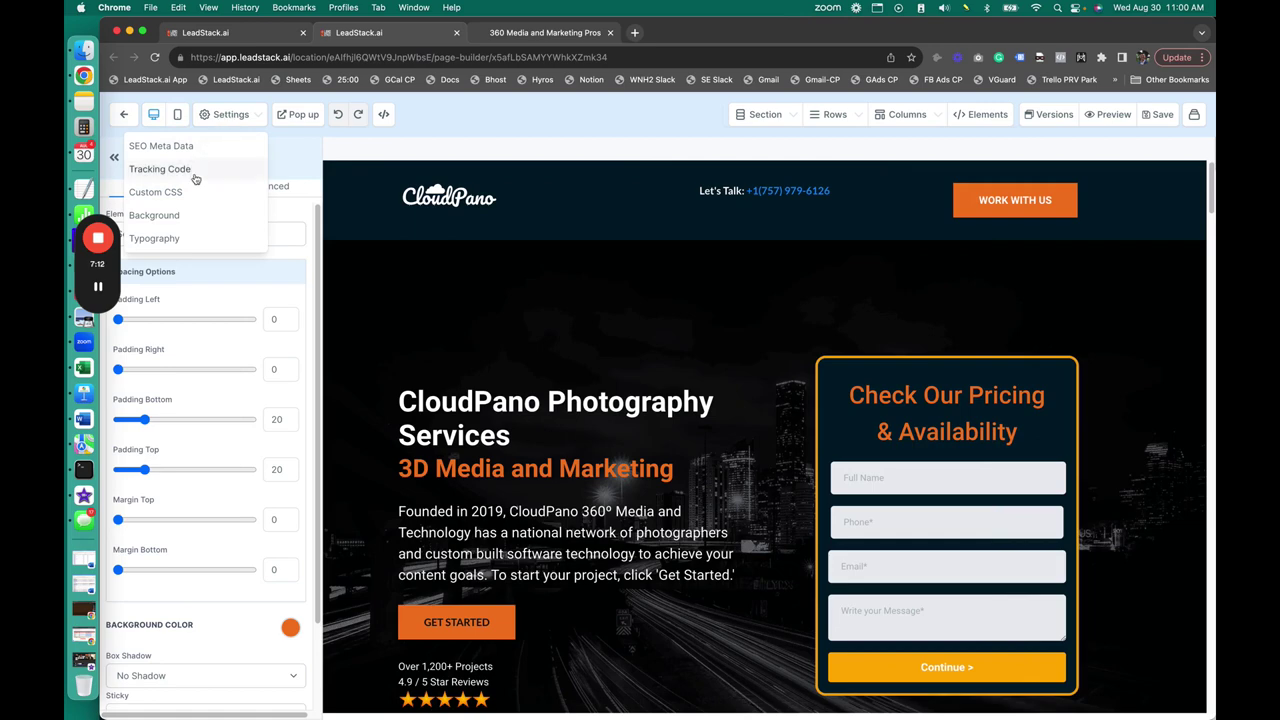
left_click(246, 118)
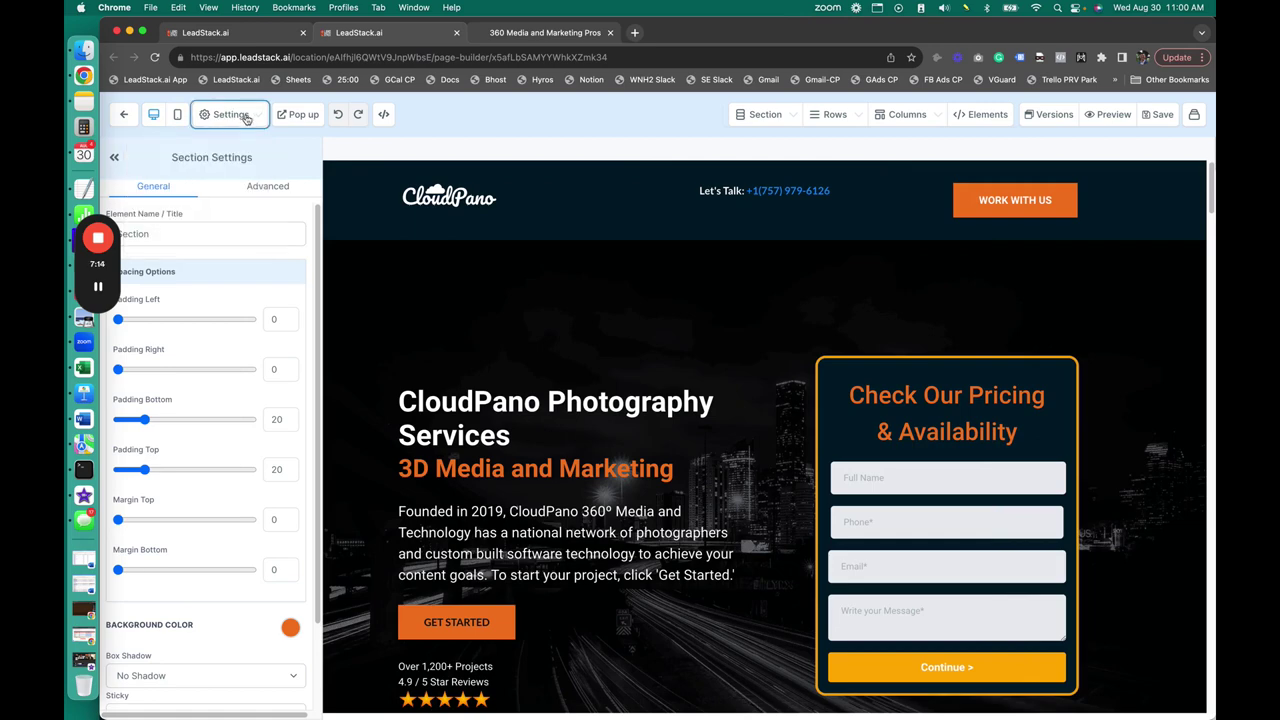
left_click(297, 116)
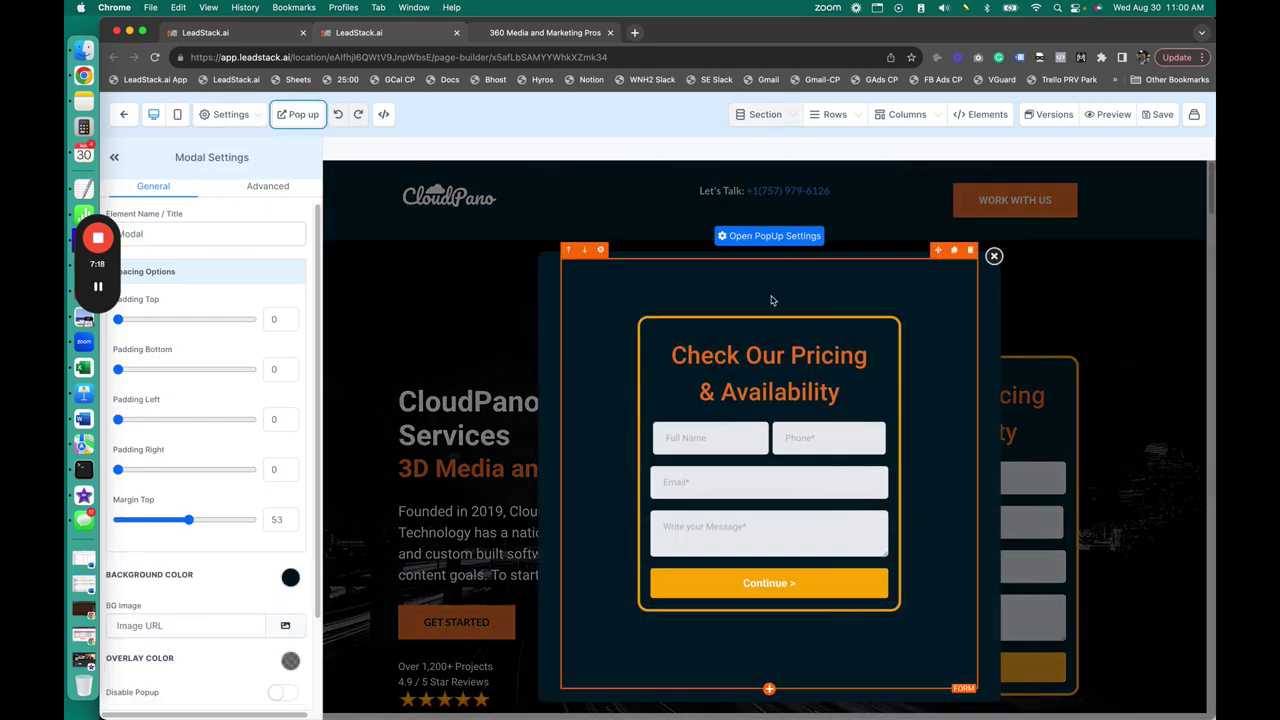
left_click(994, 256)
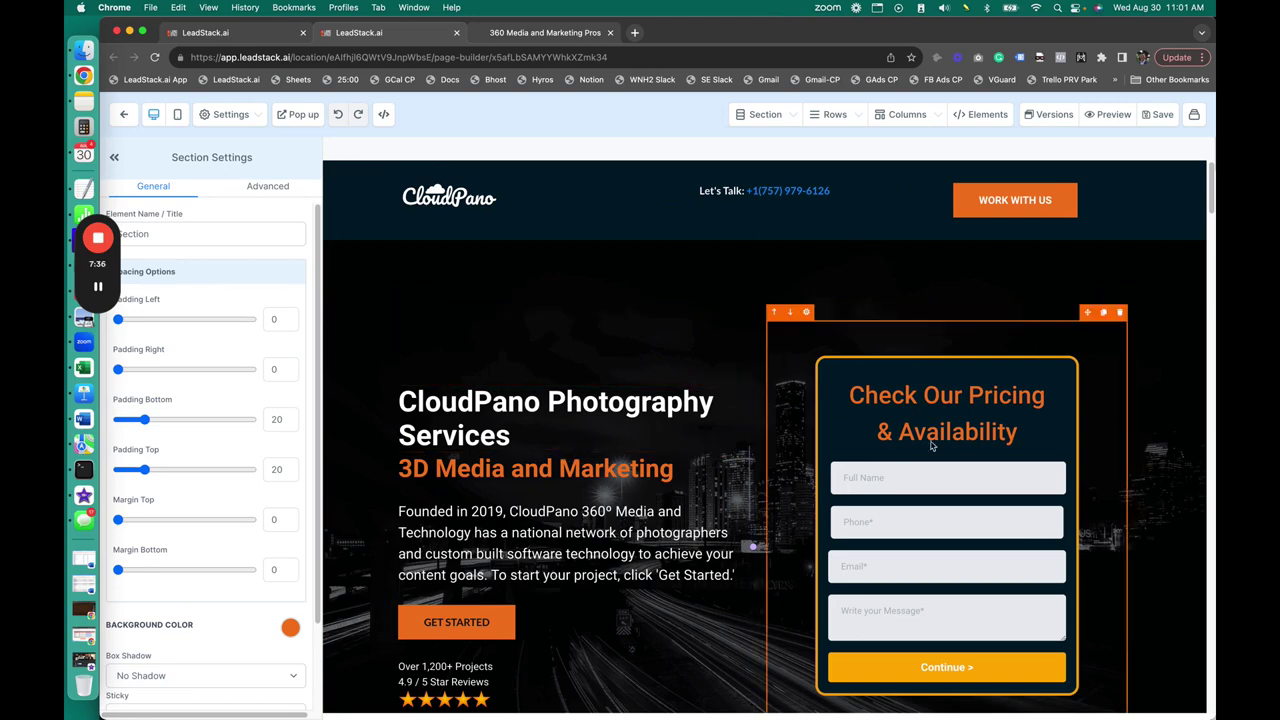
Append ' Today!' after 'Services' in the Virtual 360º Tours headline.
scroll(648, 480, "down", 5)
scroll(648, 480, "down", 4)
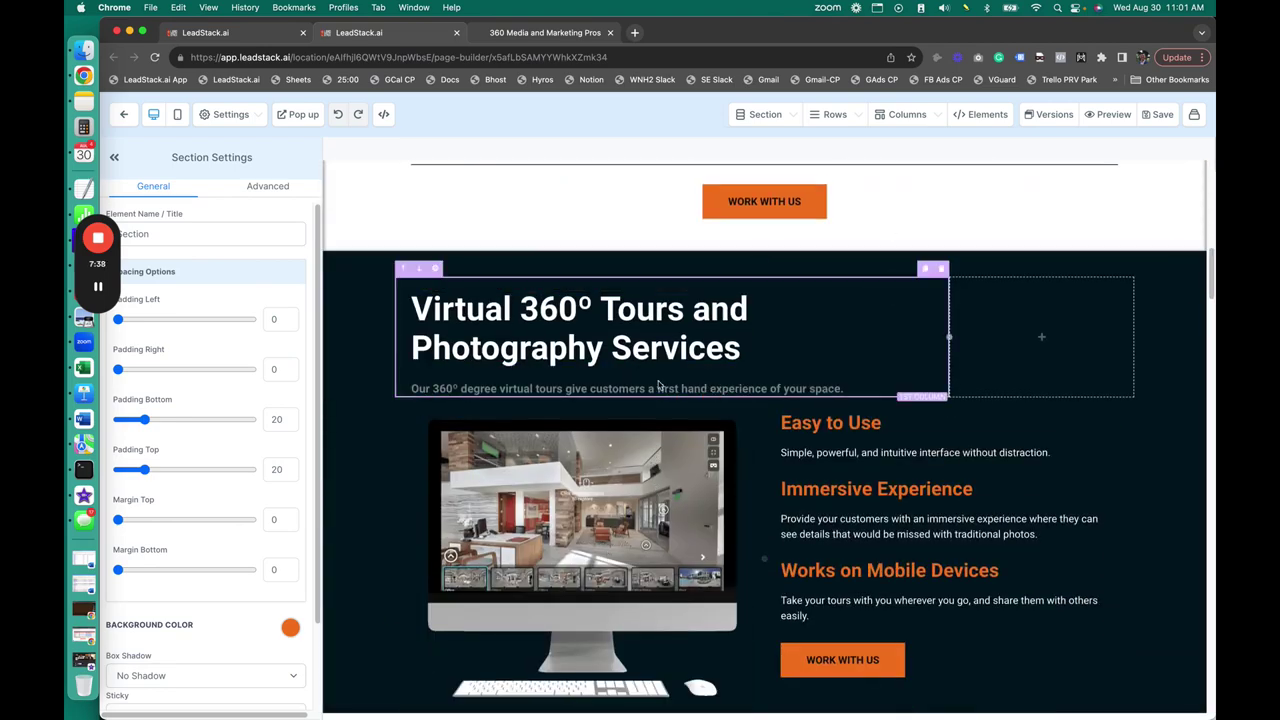
left_click(738, 322)
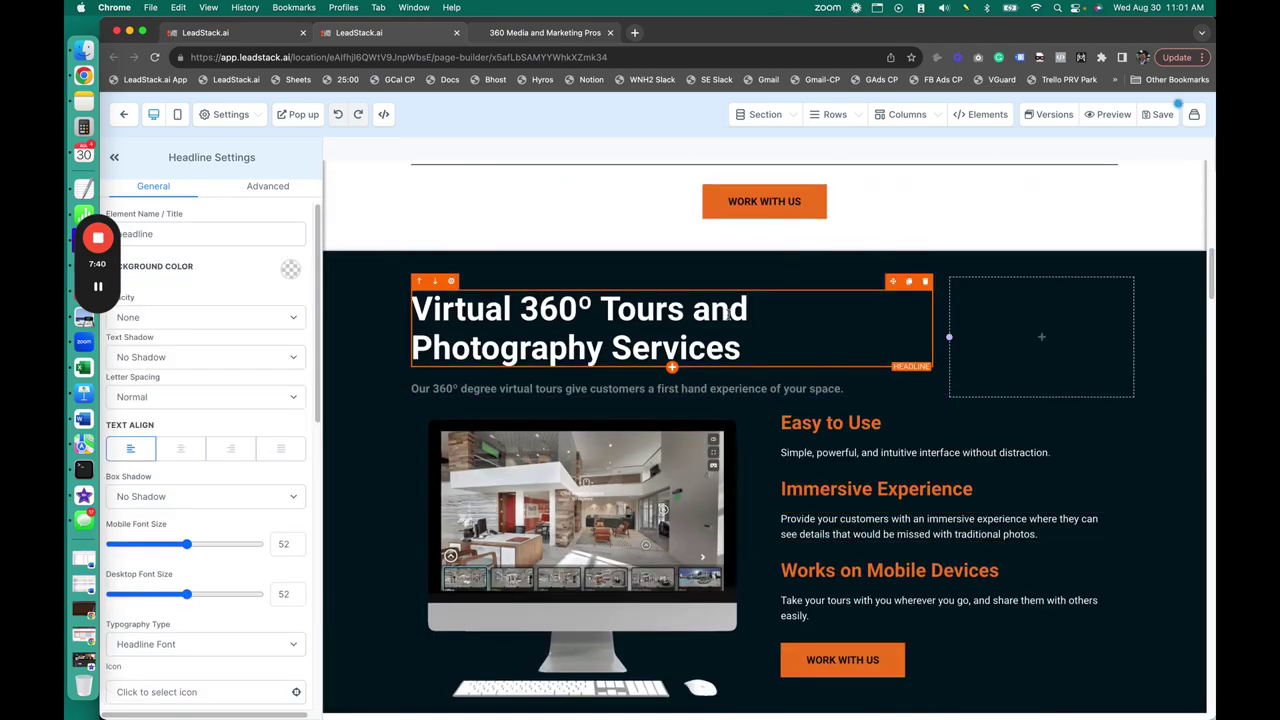
left_click(829, 349)
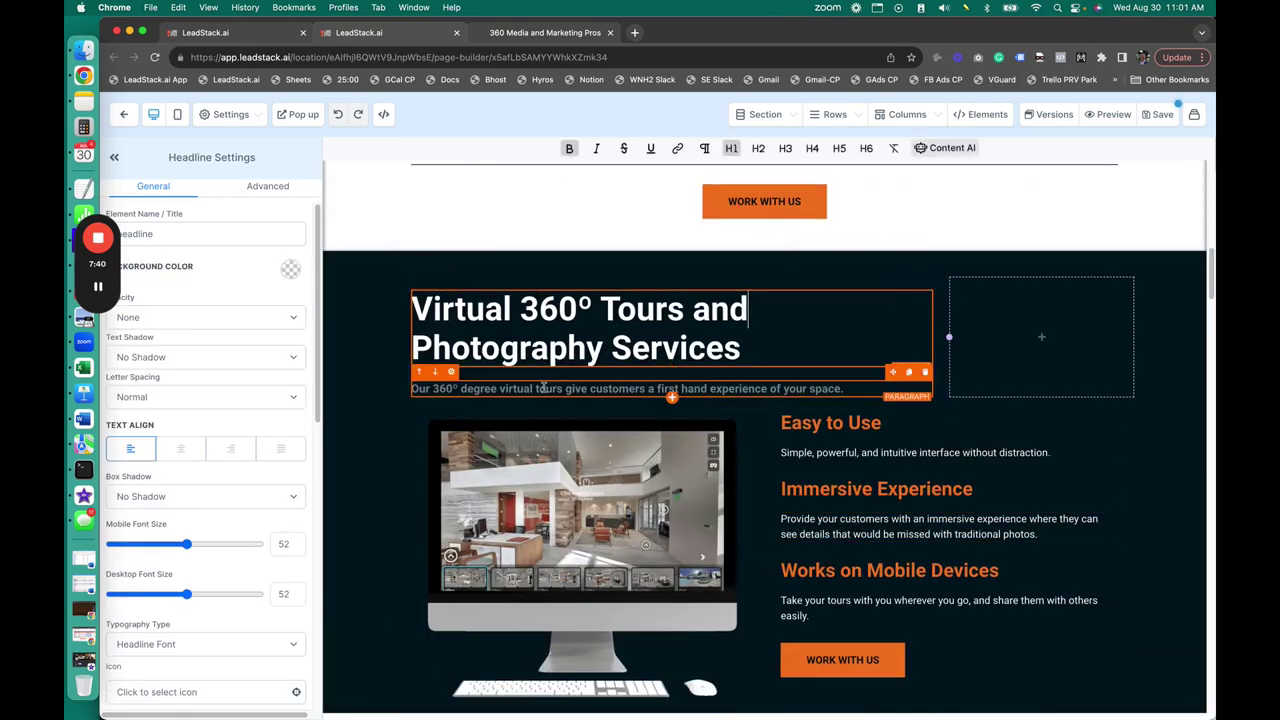
left_click(742, 348)
type("Today!")
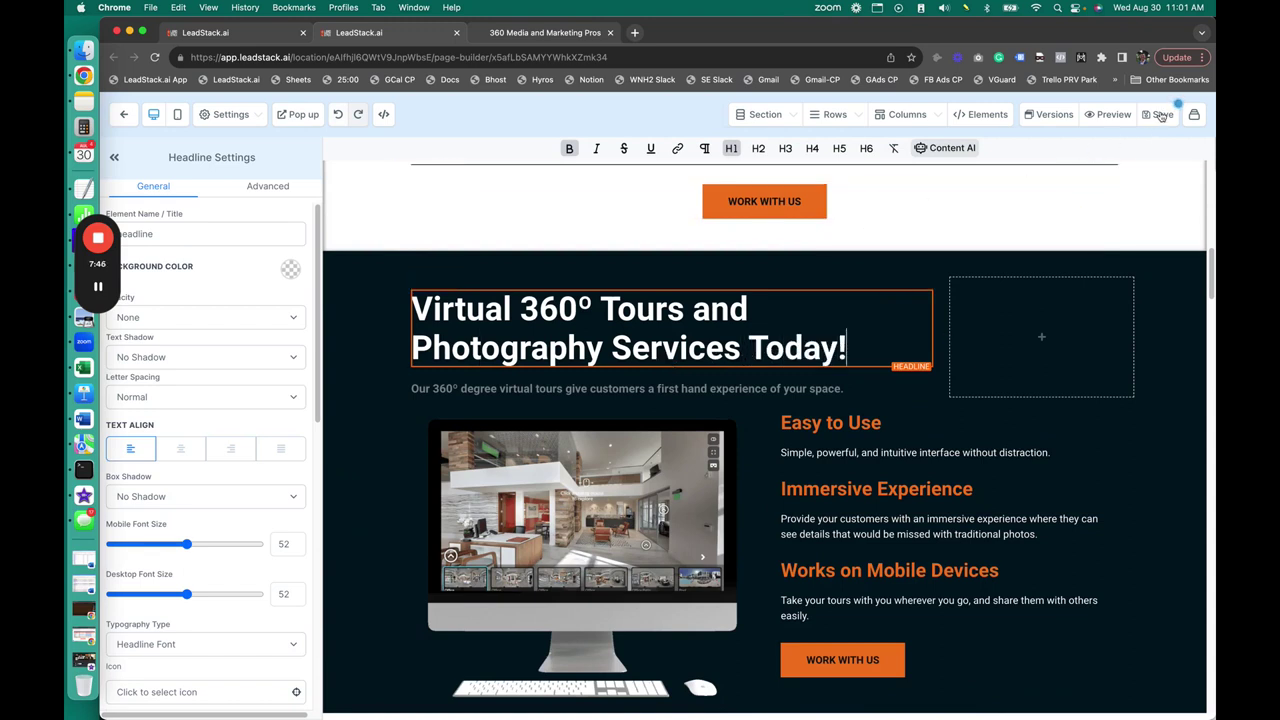
Preview the edited headline in mobile layout, then return to desktop view.
left_click(177, 114)
scroll(714, 448, "down", 10)
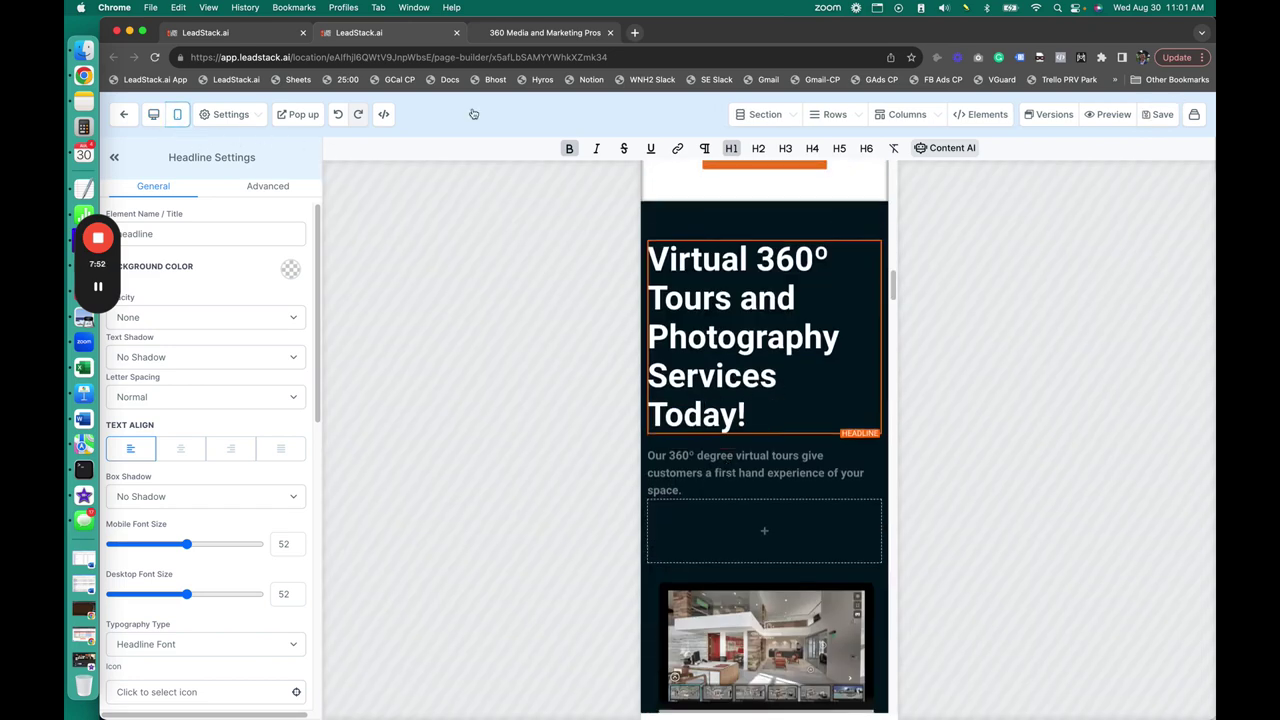
left_click(153, 114)
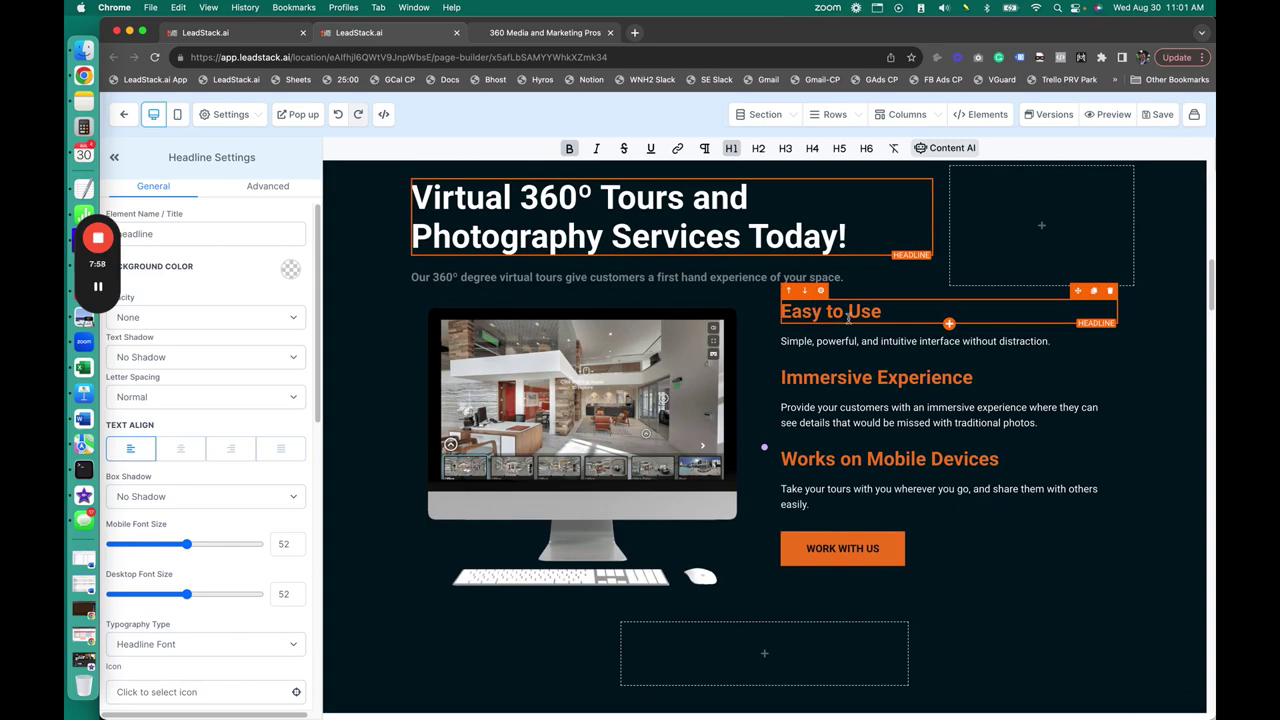
scroll(734, 443, "down", 3)
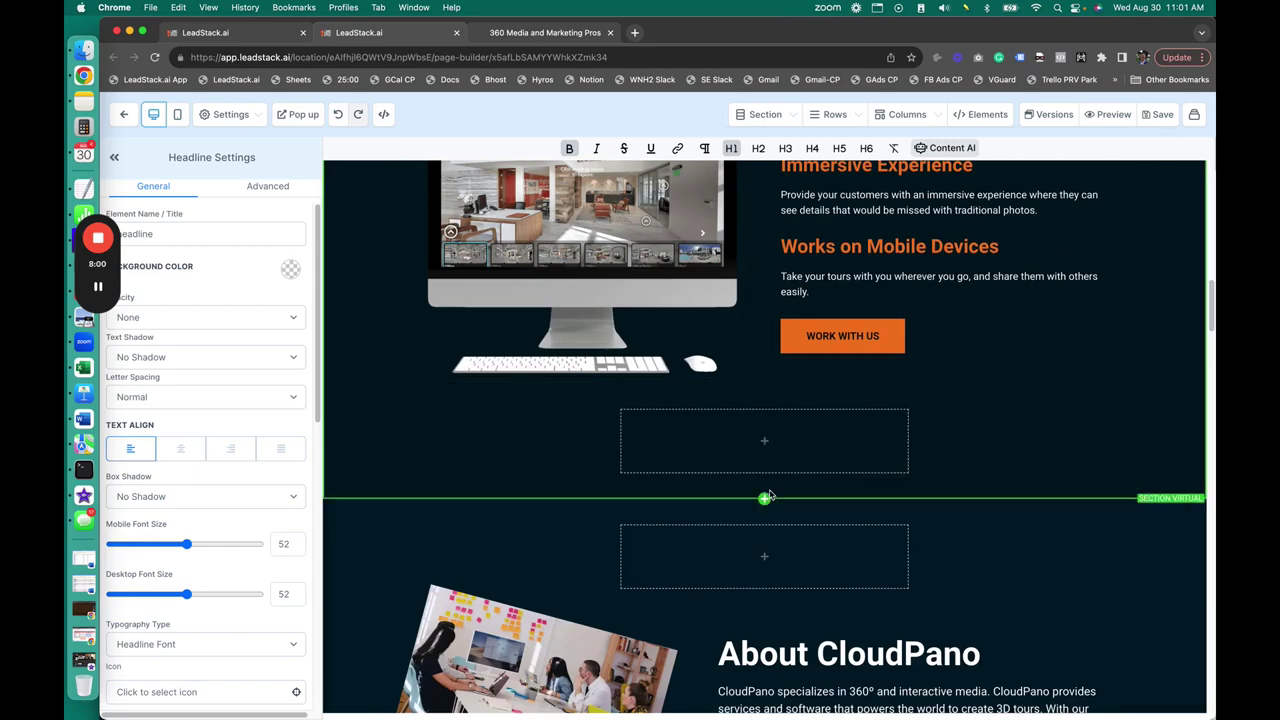
scroll(769, 495, "down", 12)
scroll(753, 524, "up", 3)
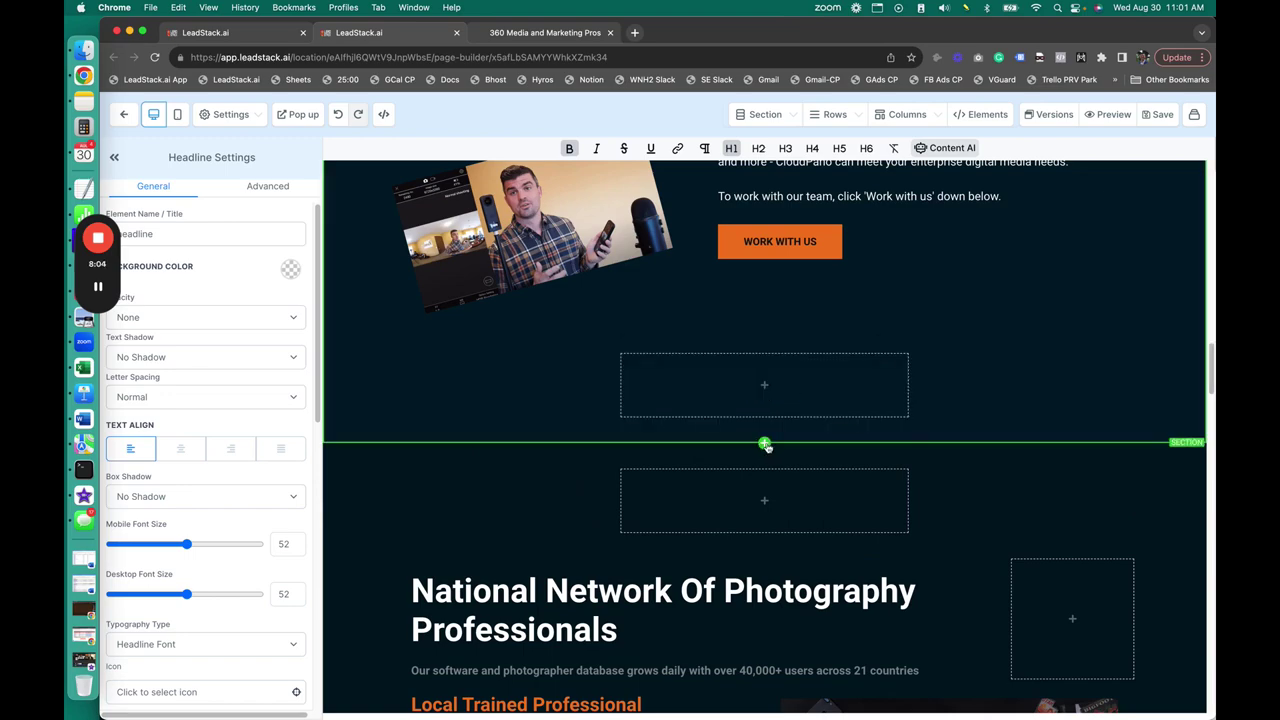
scroll(766, 448, "up", 6)
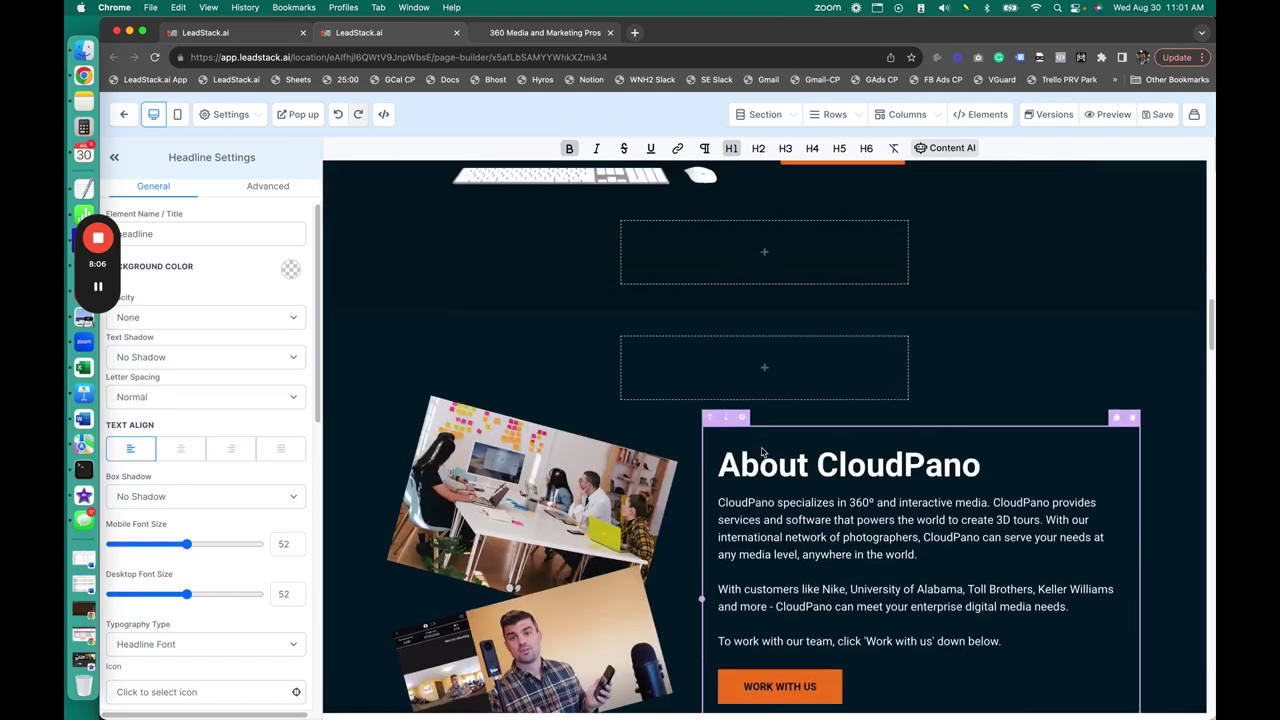
scroll(766, 447, "up", 1)
scroll(766, 448, "up", 10)
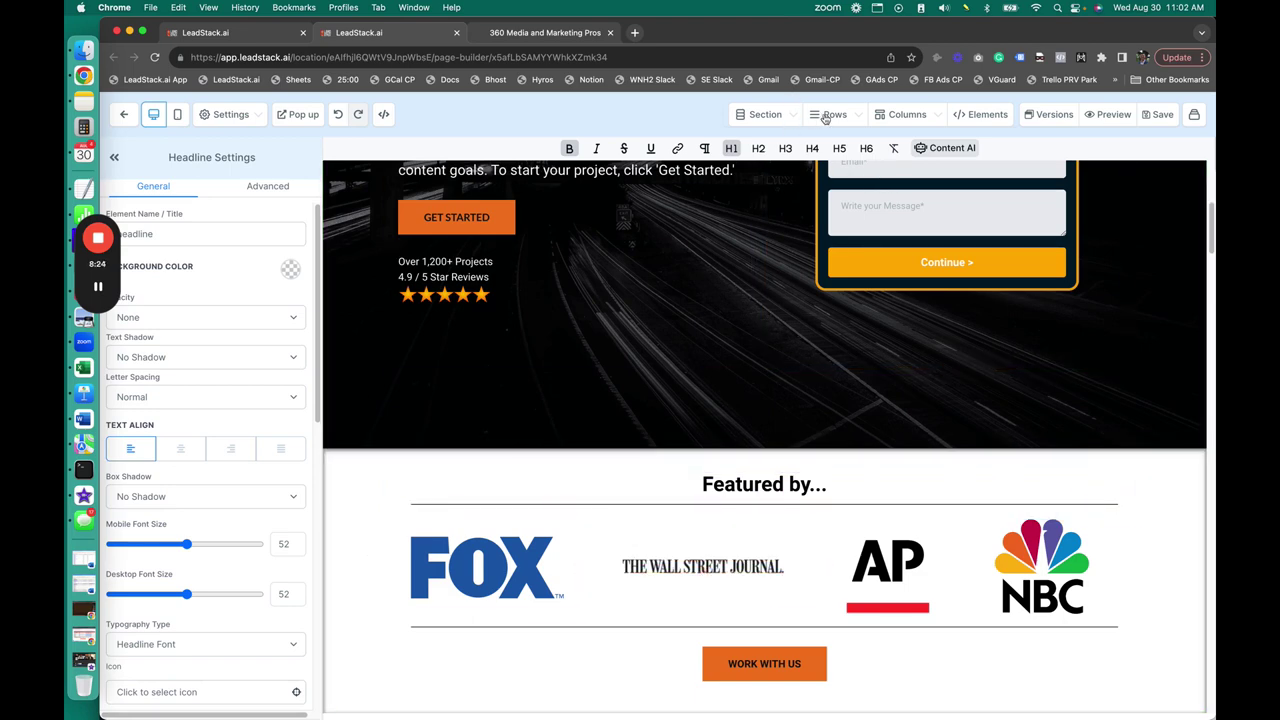
left_click(786, 116)
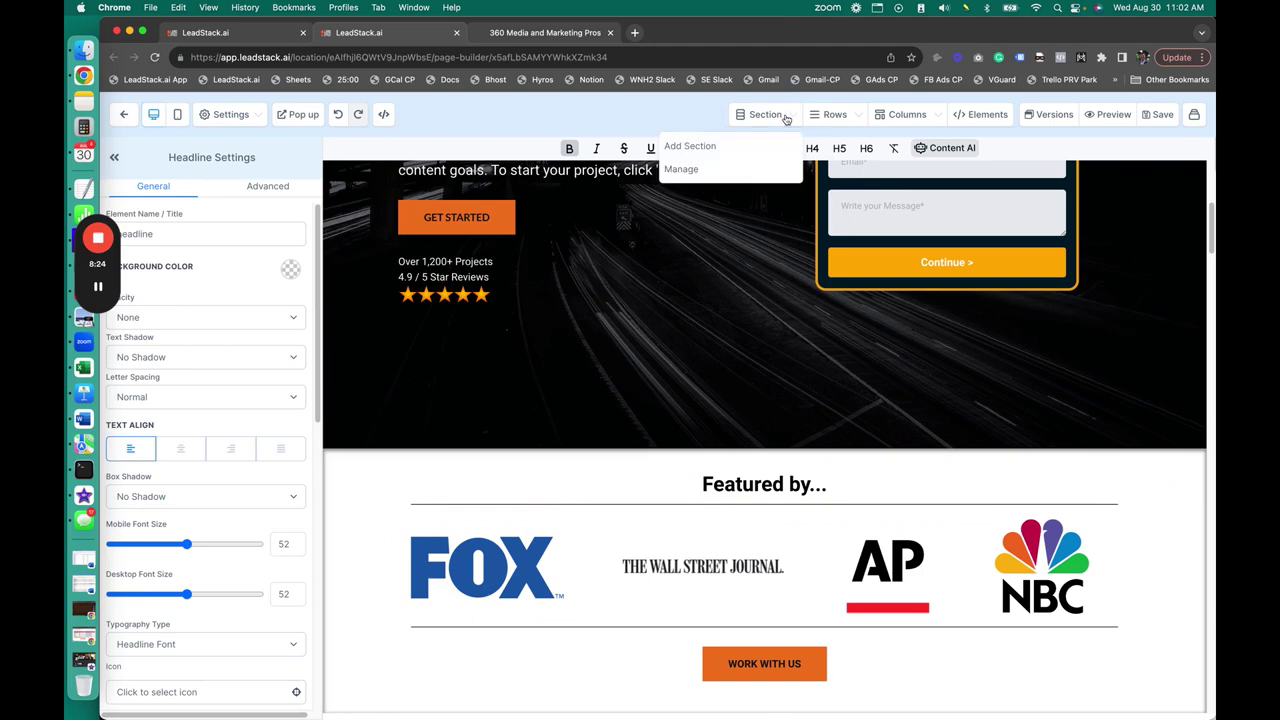
left_click(836, 117)
left_click(836, 117)
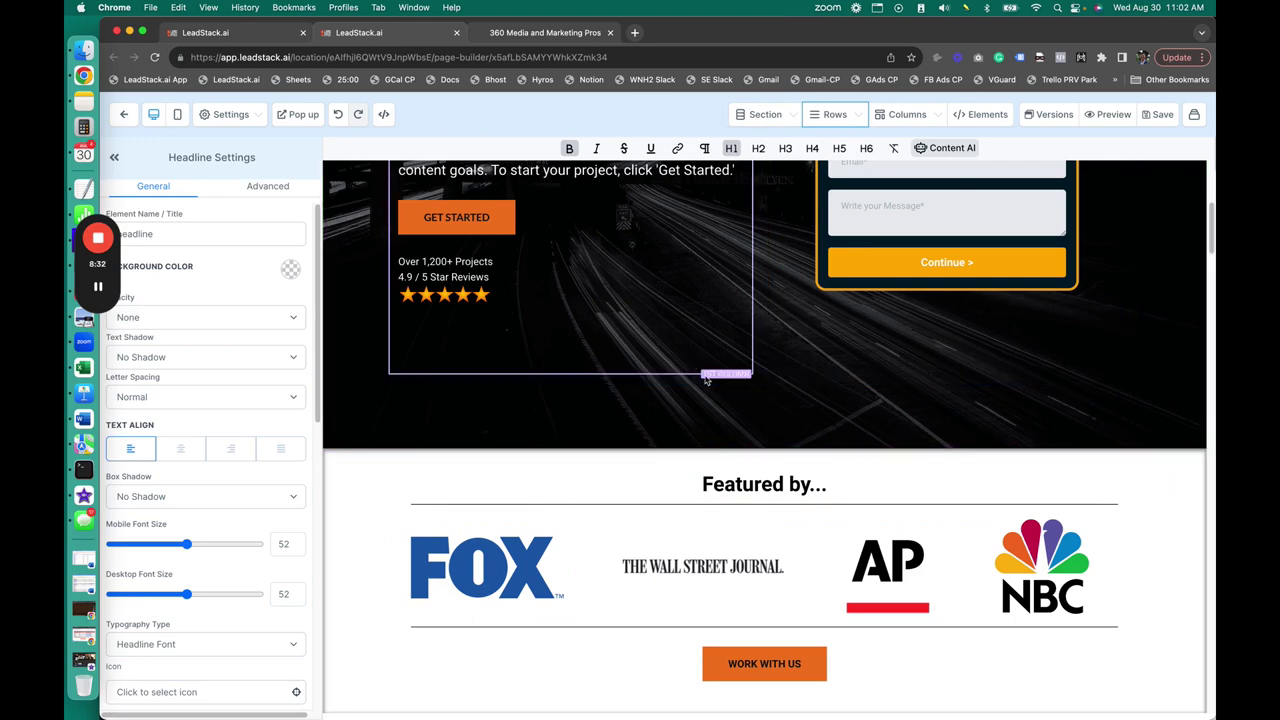
Clone the About CloudPano section.
scroll(760, 446, "down", 15)
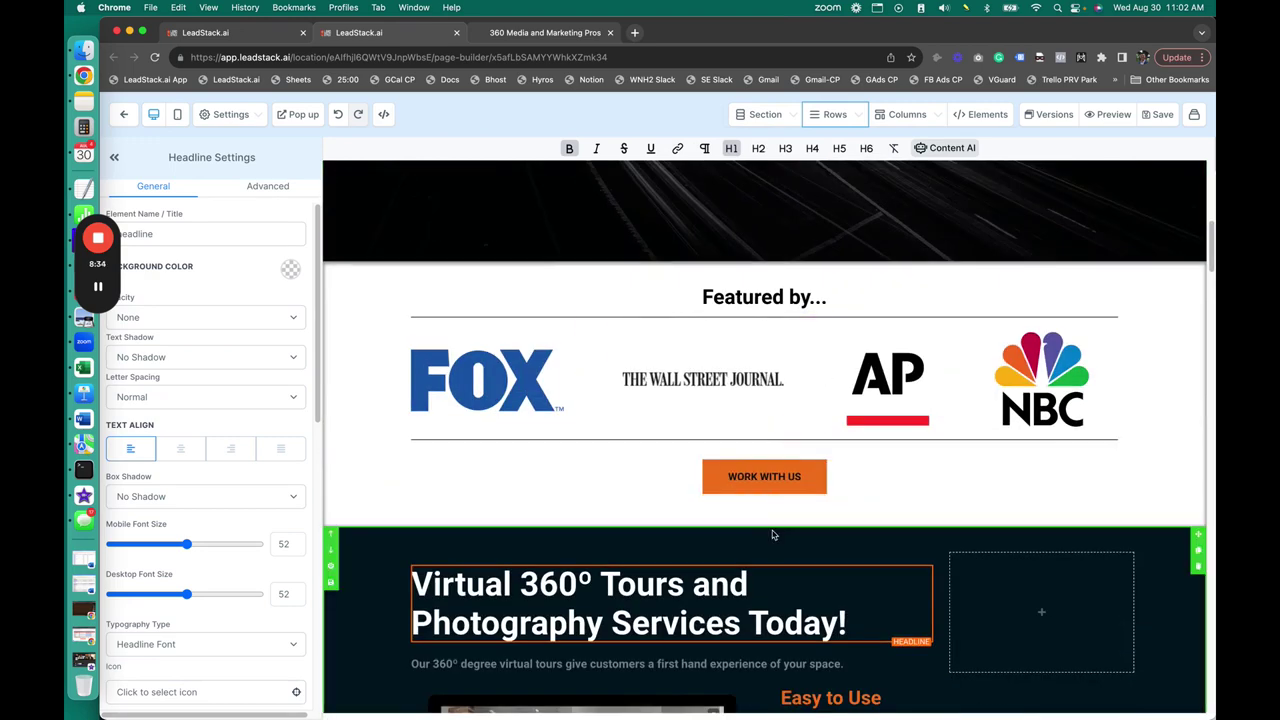
scroll(875, 640, "down", 10)
scroll(851, 543, "up", 6)
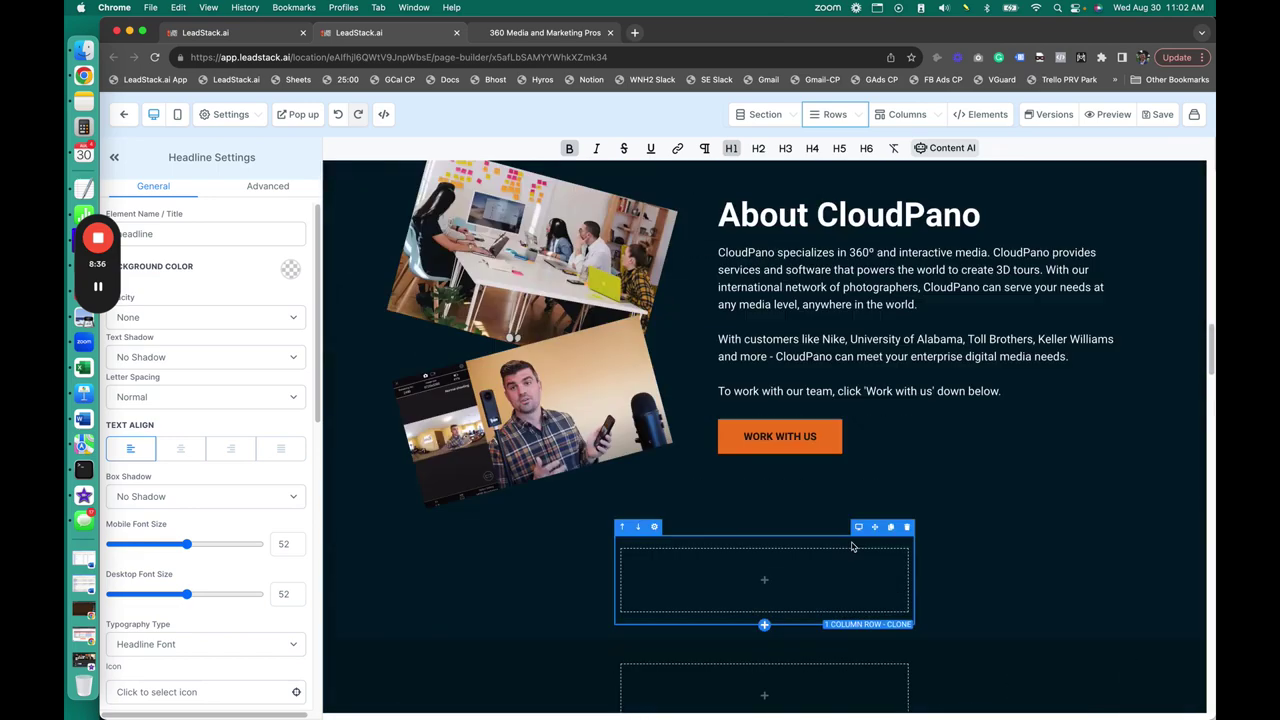
scroll(900, 520, "up", 3)
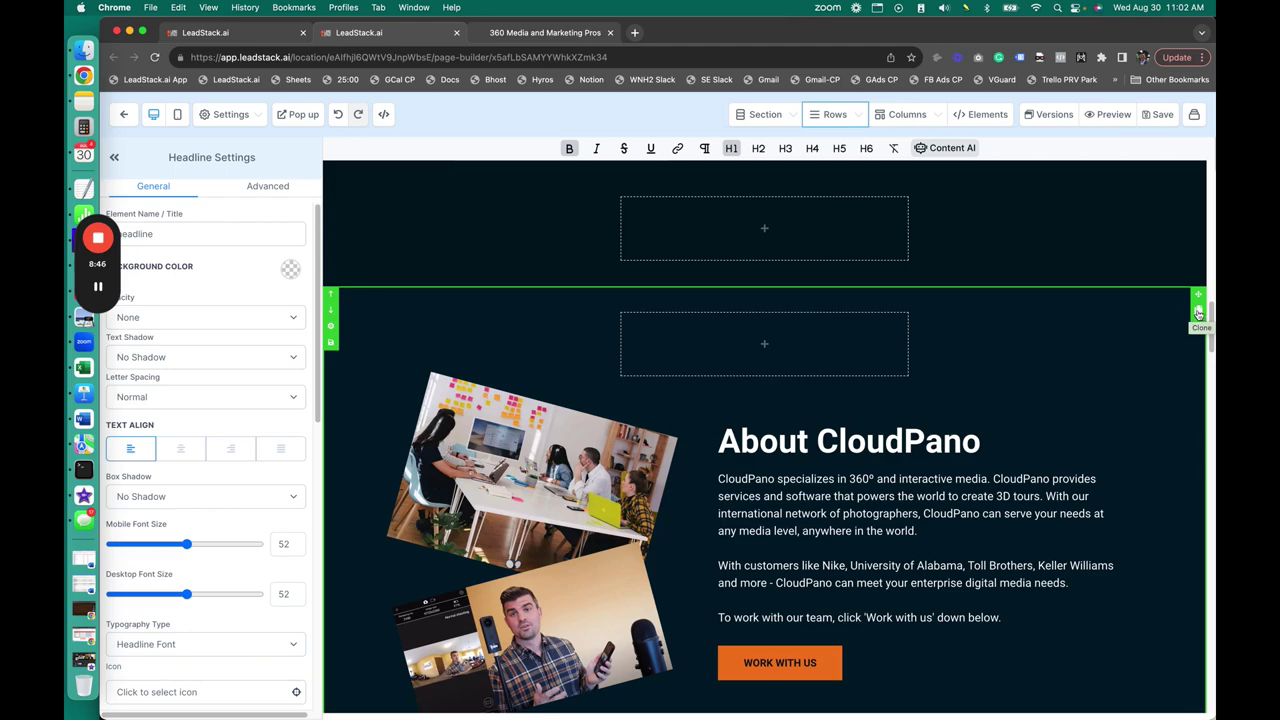
left_click(1198, 313)
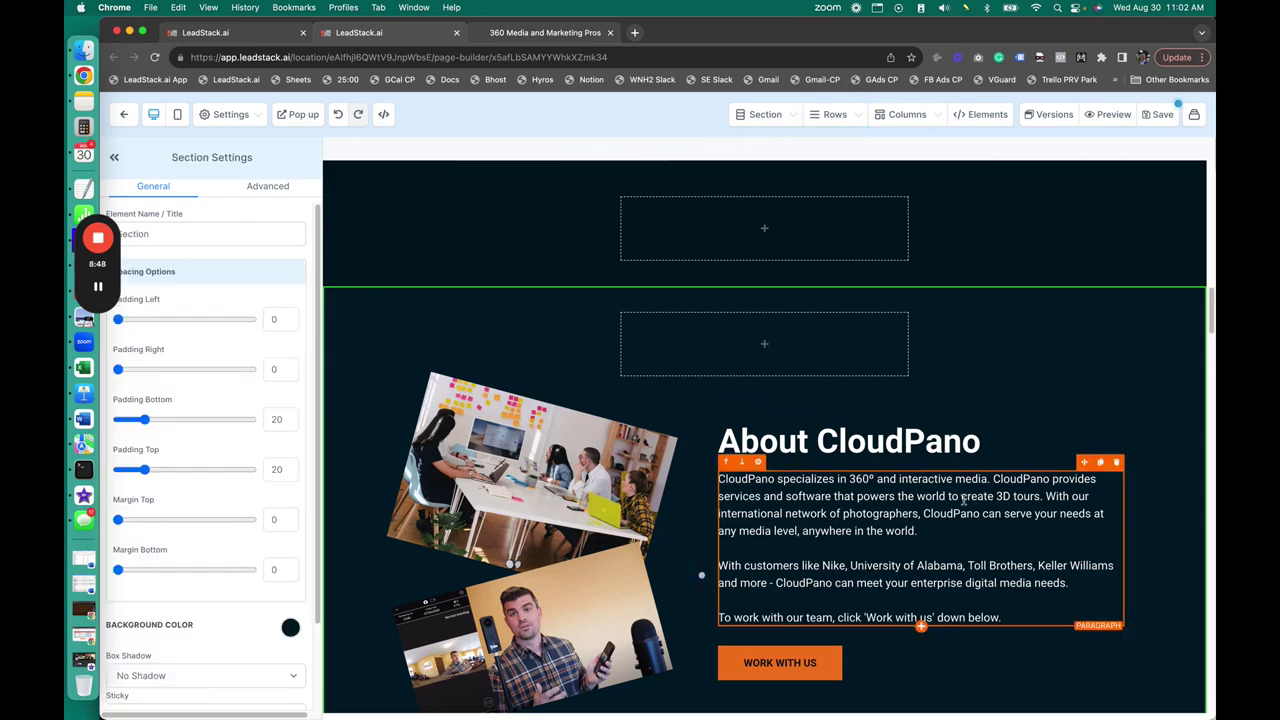
Bring up the Add Row layout choices for a new row above the About CloudPano copy.
scroll(1050, 438, "up", 3)
scroll(1050, 445, "down", 5)
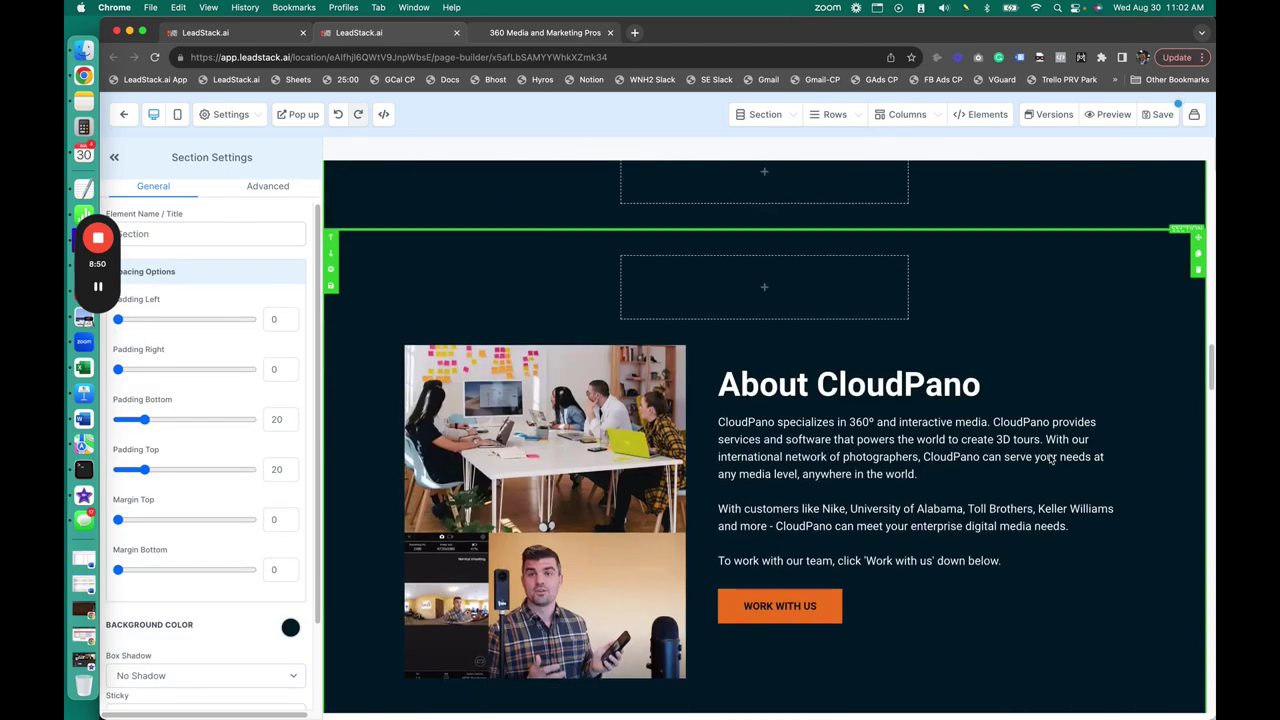
scroll(1000, 440, "down", 2)
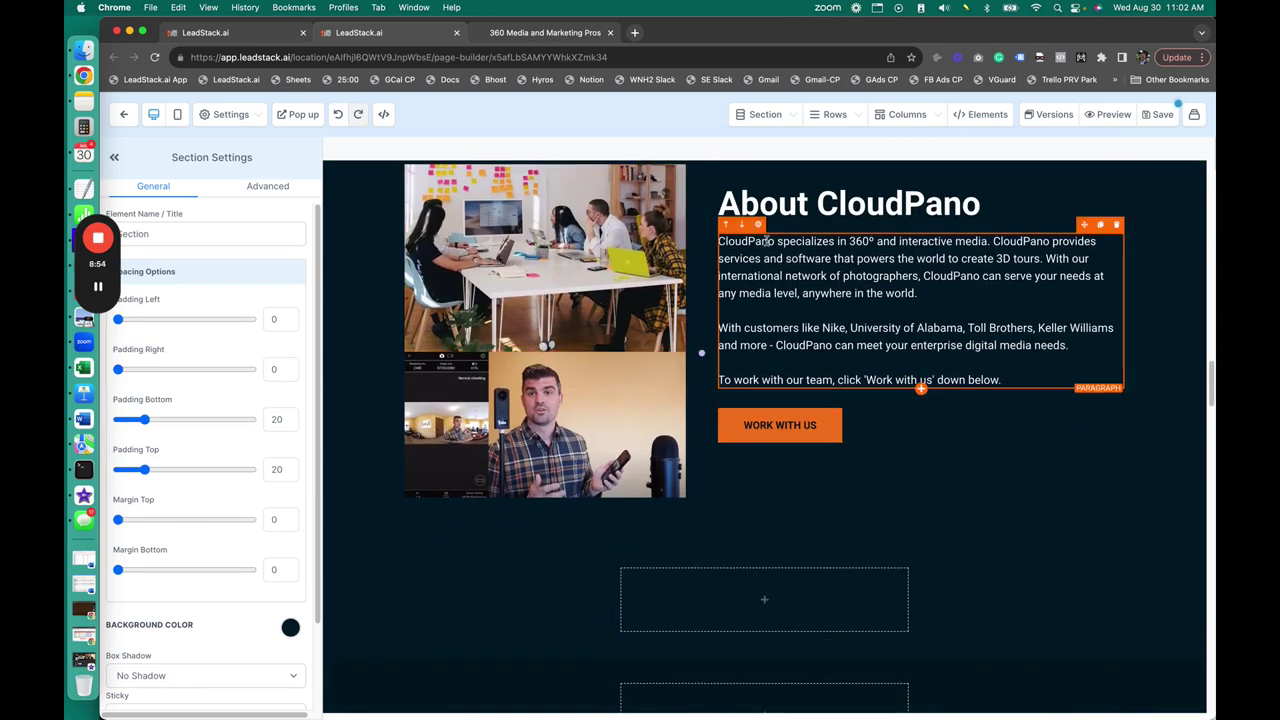
scroll(776, 231, "up", 3)
left_click(830, 402)
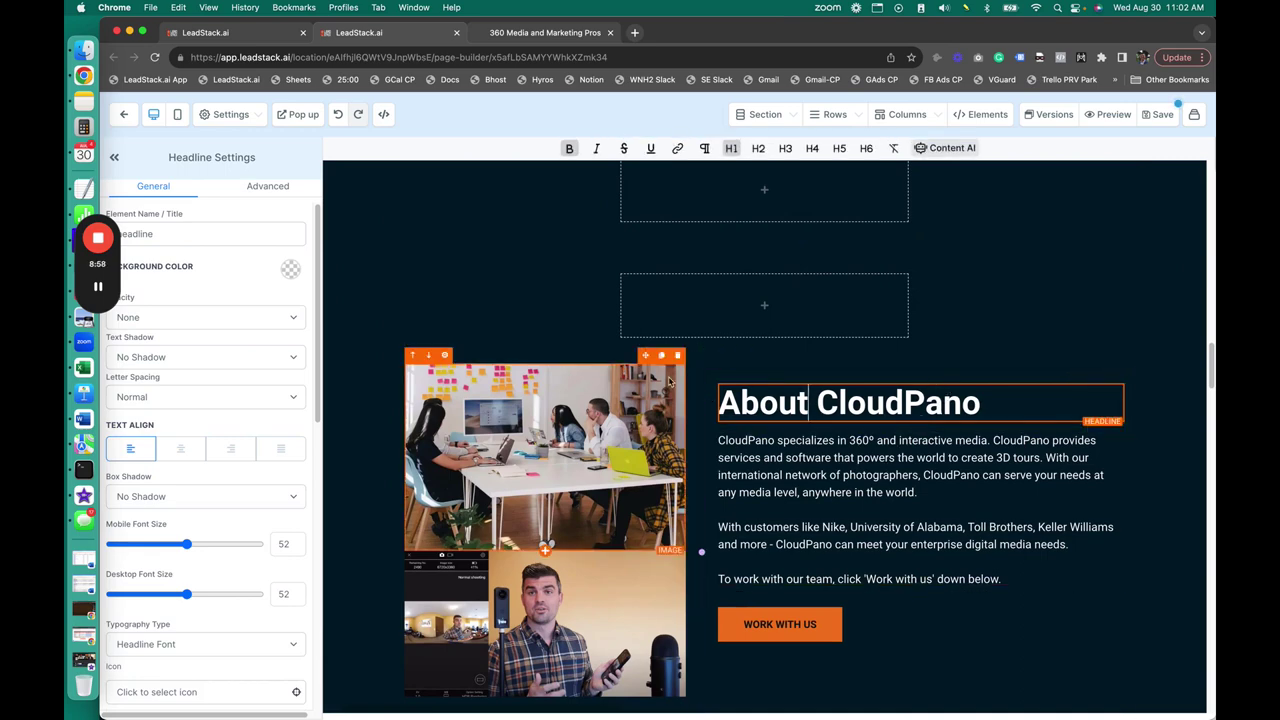
scroll(780, 400, "up", 3)
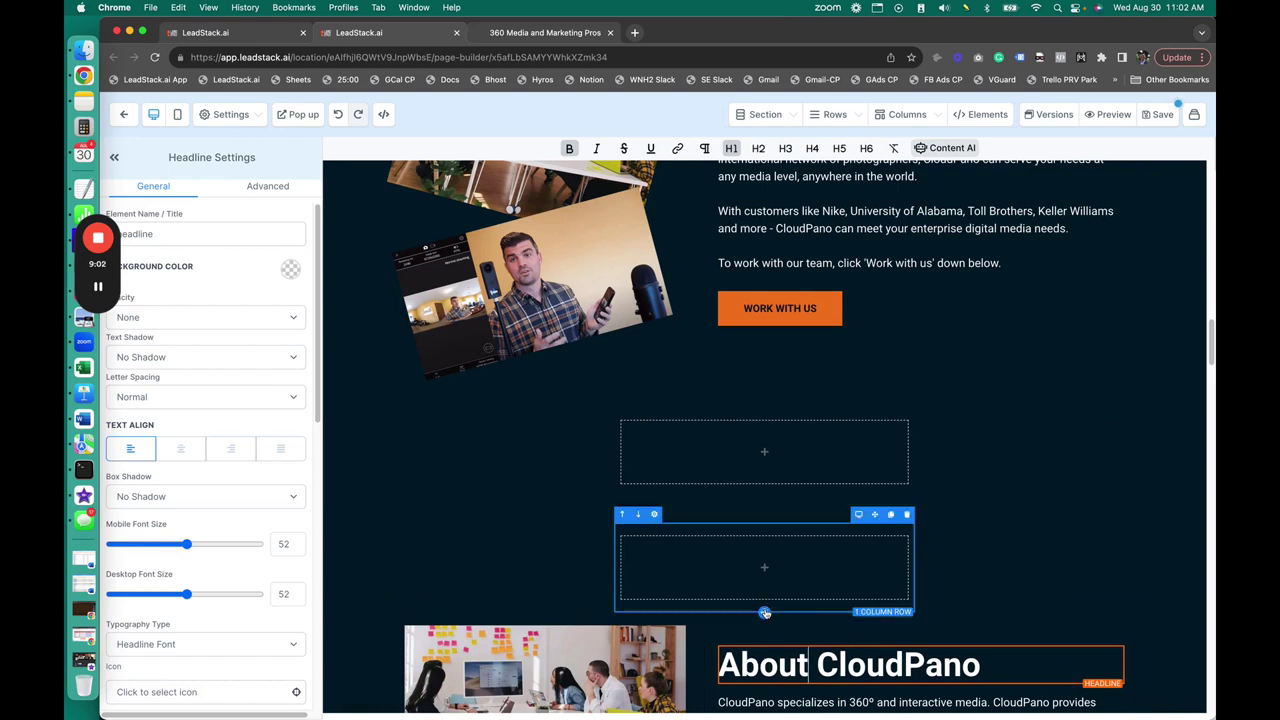
left_click(765, 613)
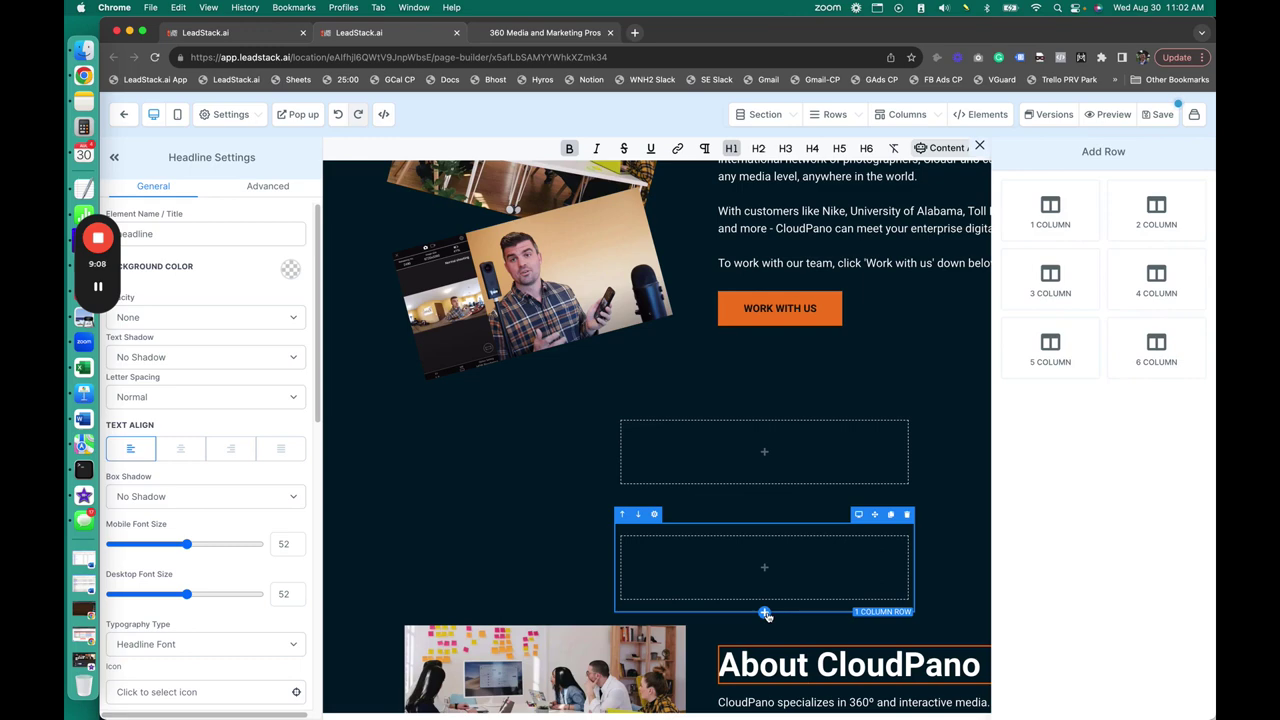
Insert a 3 COLUMN row, then a Headline and Sub Headline in its first column.
left_click(1068, 288)
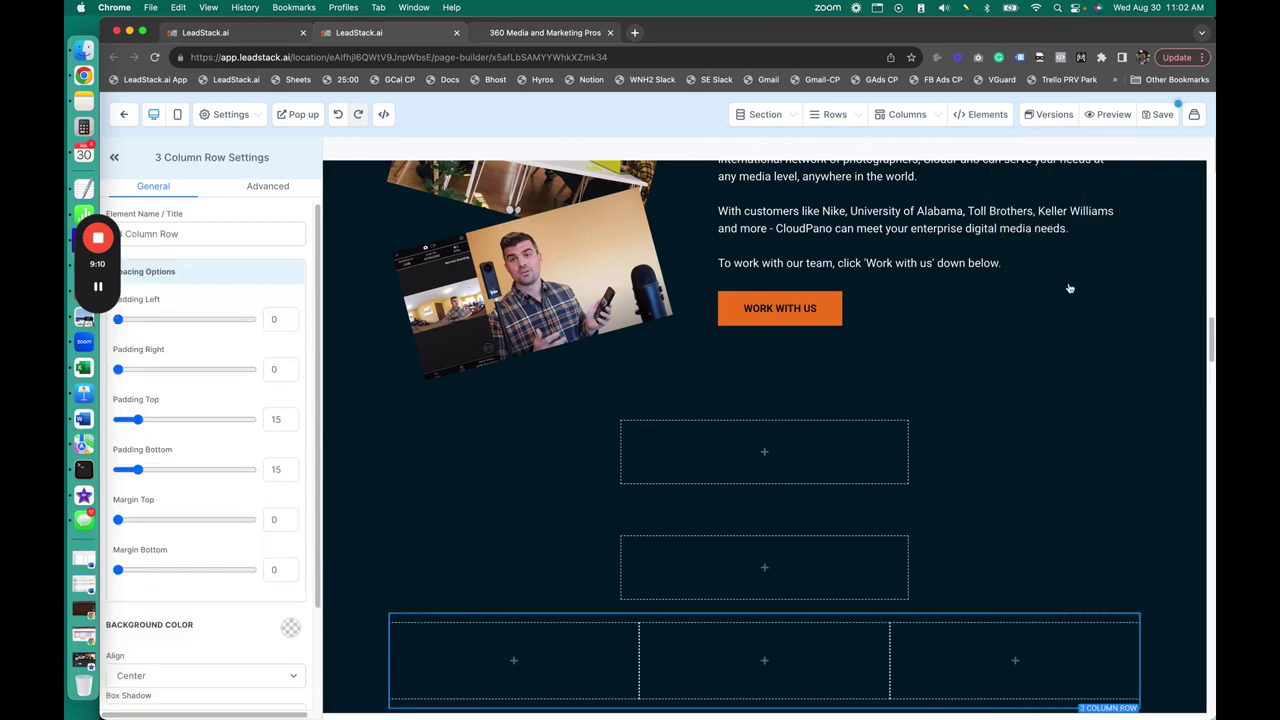
scroll(760, 660, "down", 2)
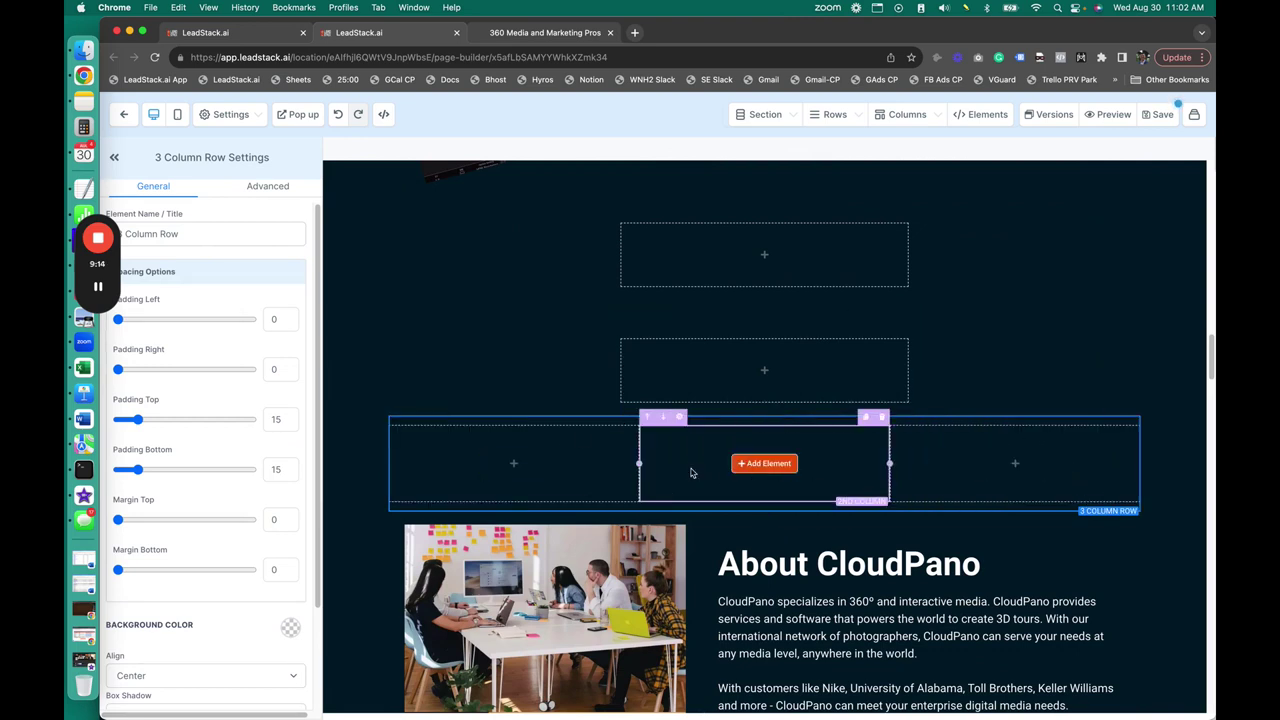
mouse_move(580, 460)
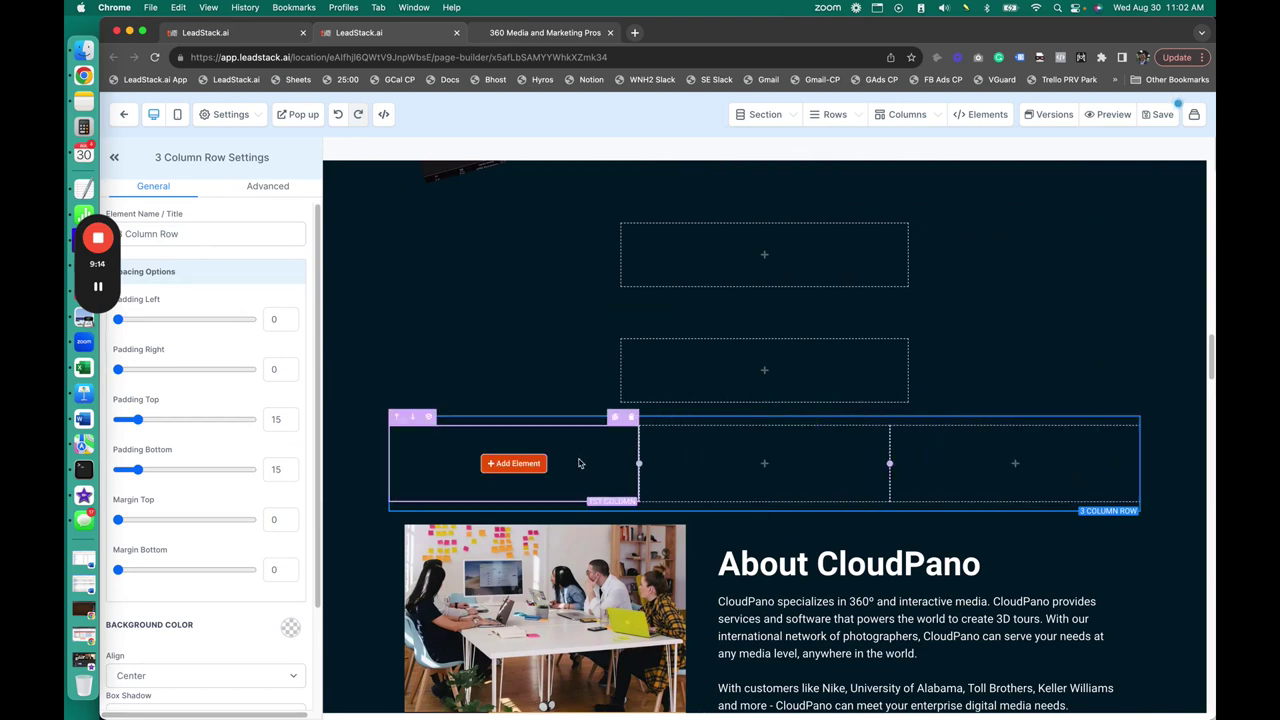
left_click(511, 469)
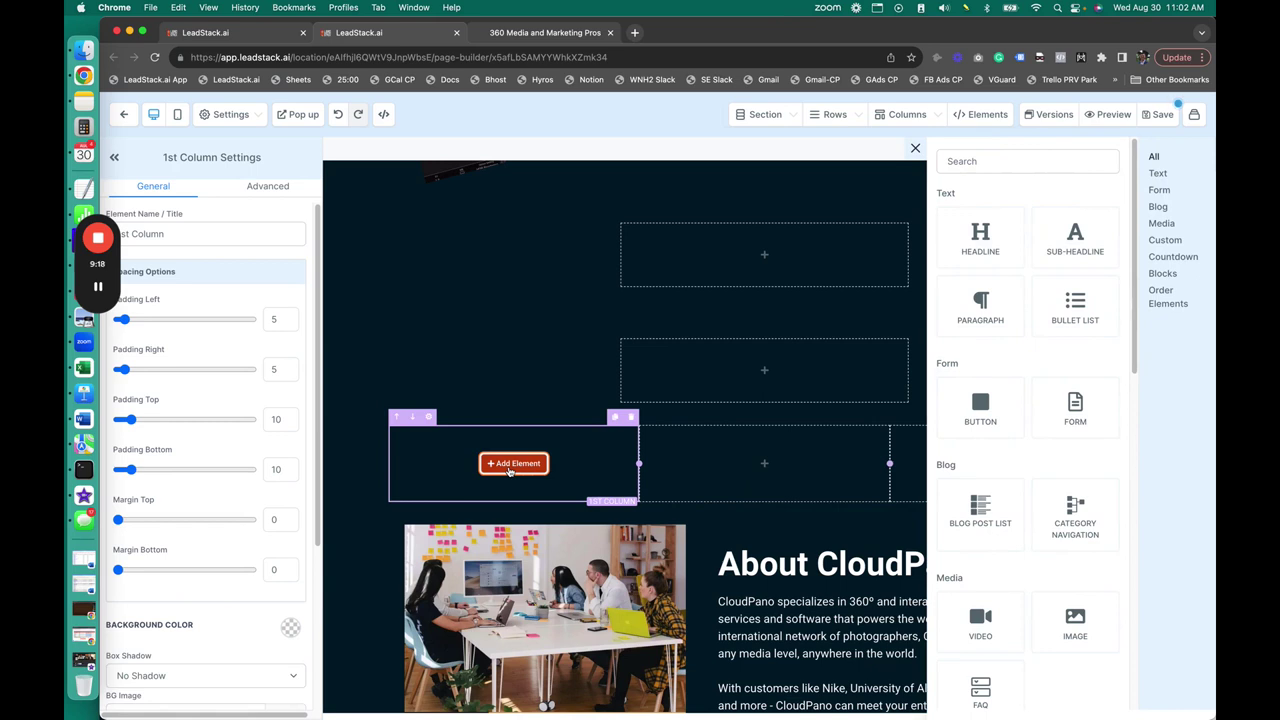
left_click(1003, 246)
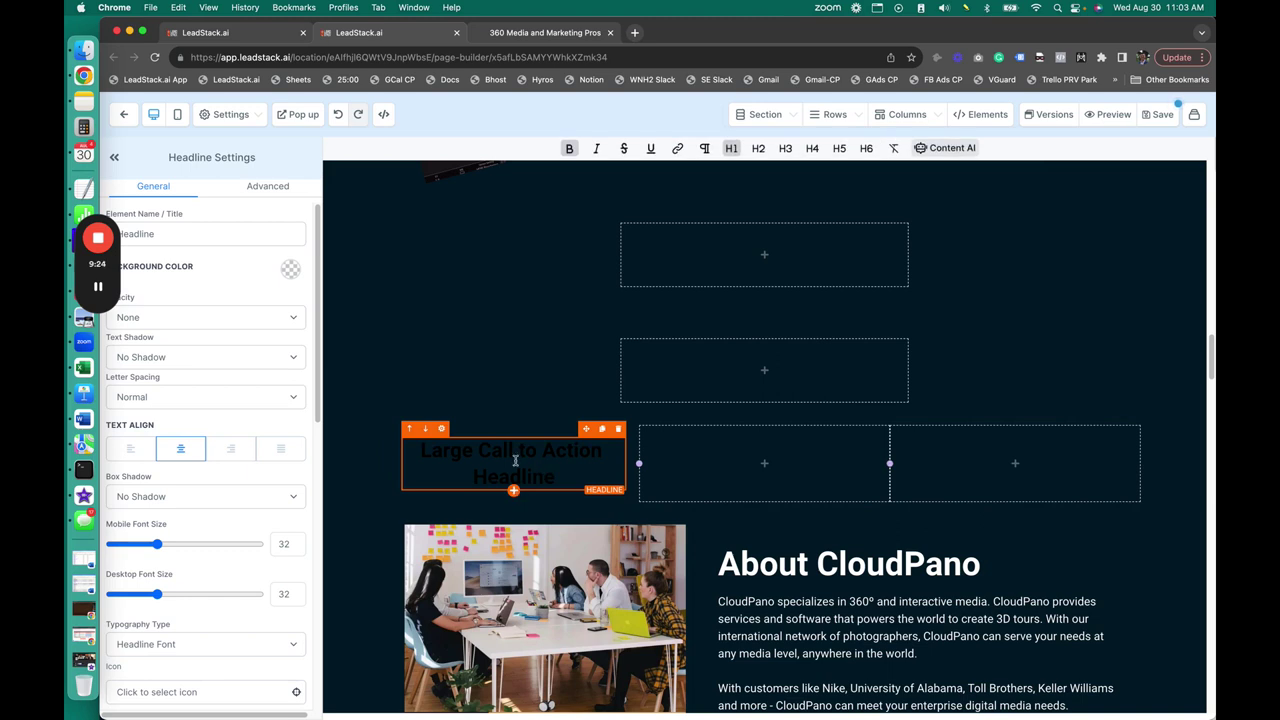
left_click(513, 491)
left_click(1066, 236)
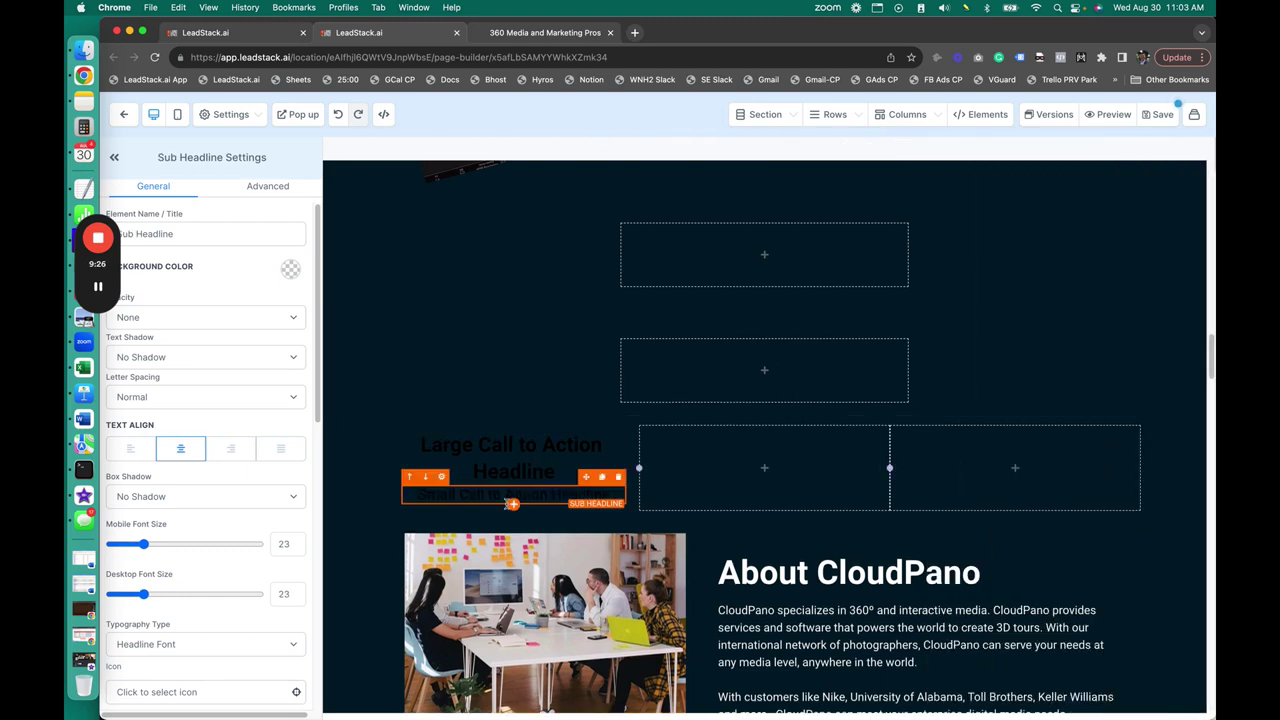
Set Color and Bold Text Color to white on the call-to-action headline and sub headline.
left_click(513, 463)
scroll(214, 486, "down", 5)
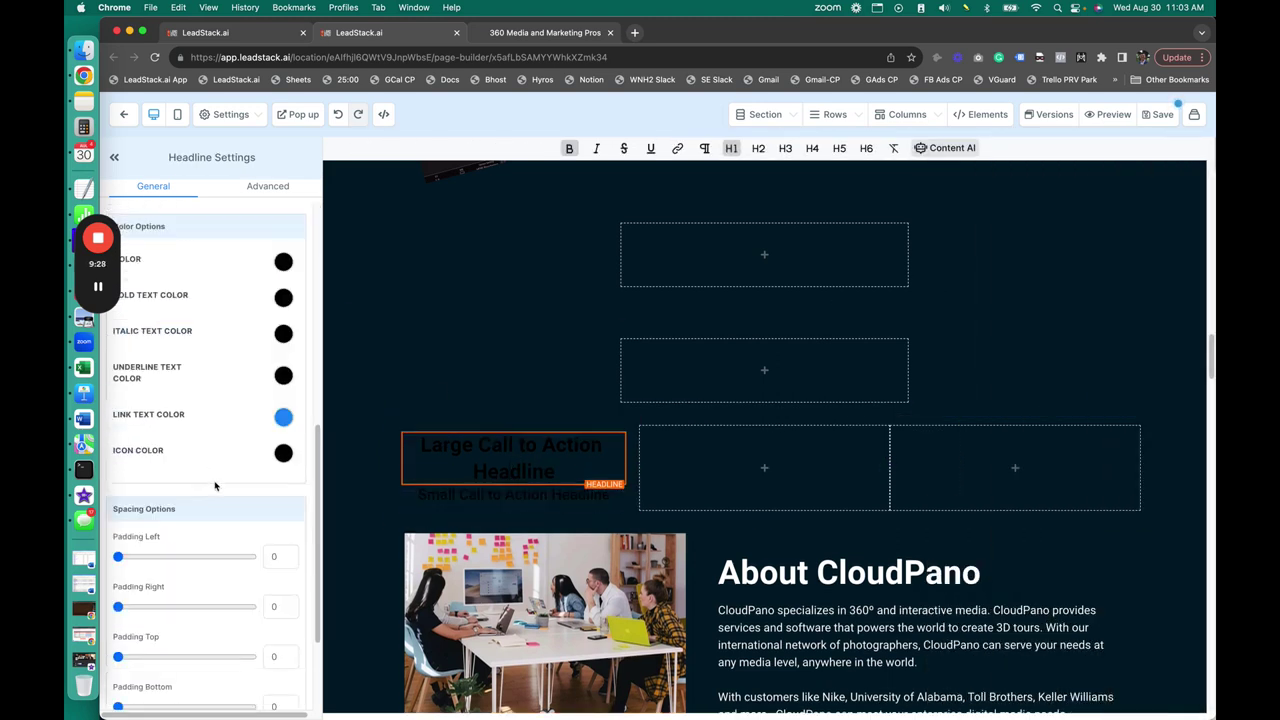
left_click(283, 261)
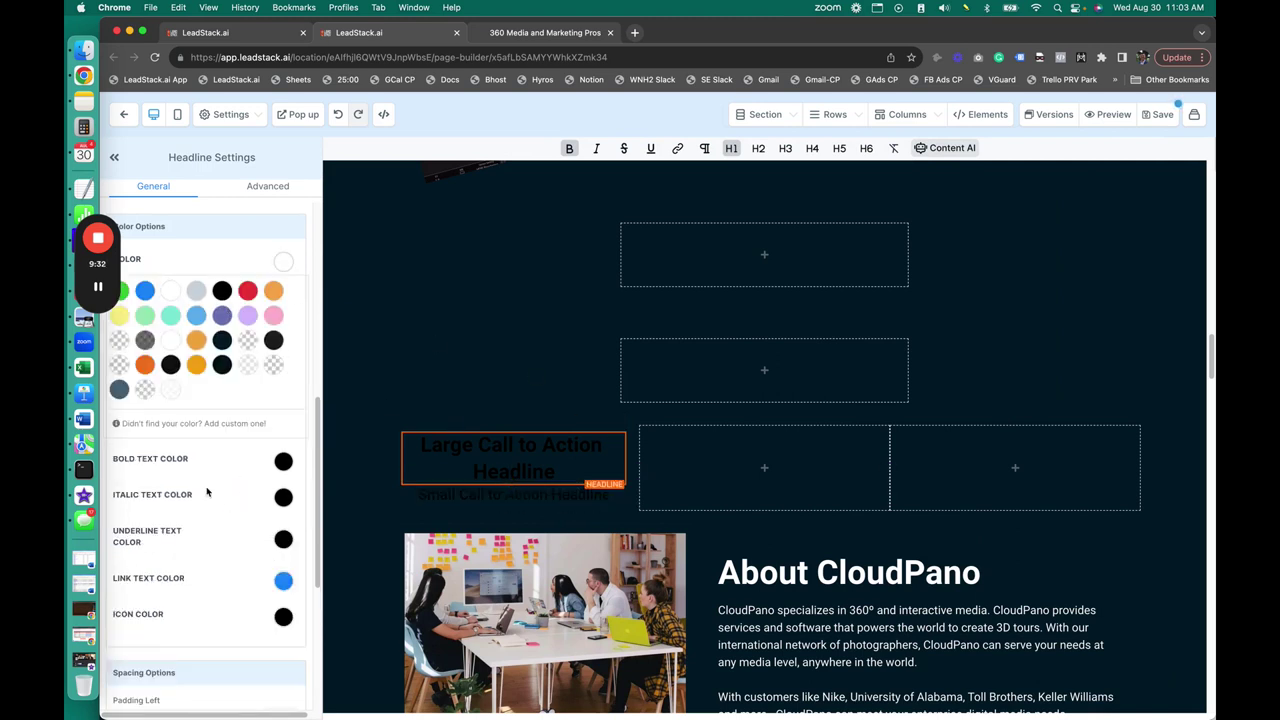
left_click(283, 462)
left_click(170, 490)
left_click(513, 494)
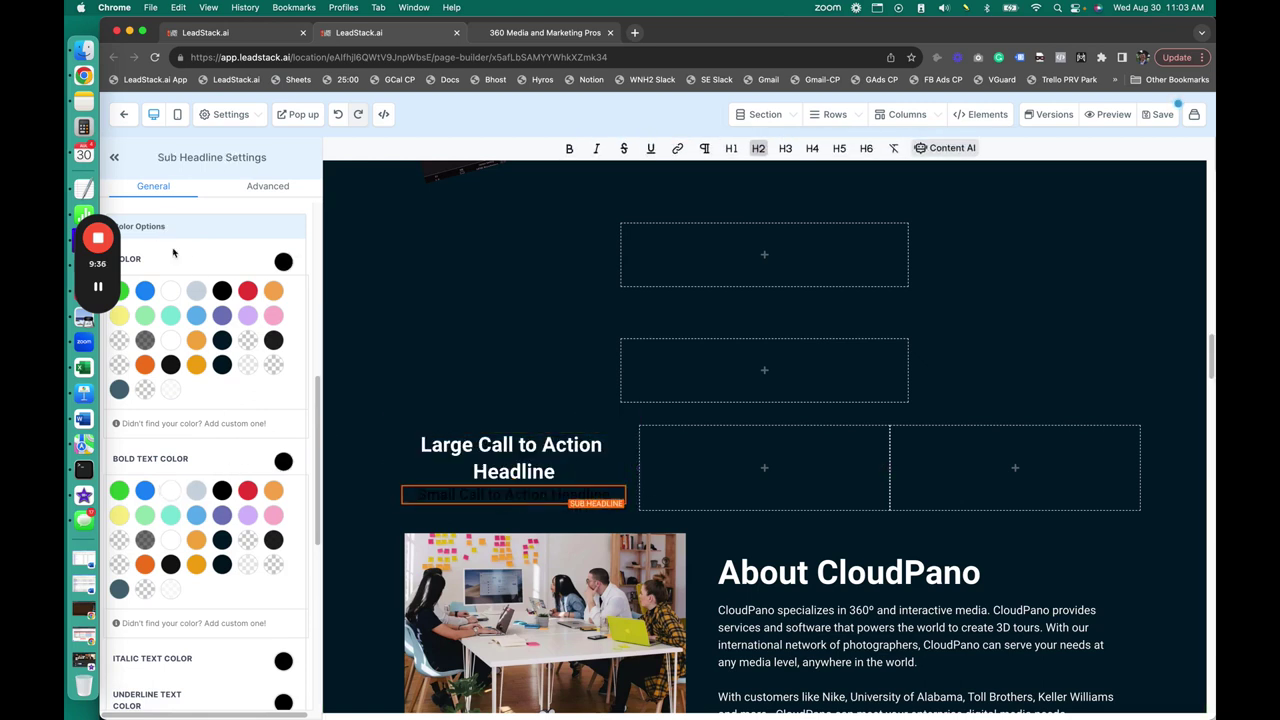
left_click(170, 490)
left_click(170, 290)
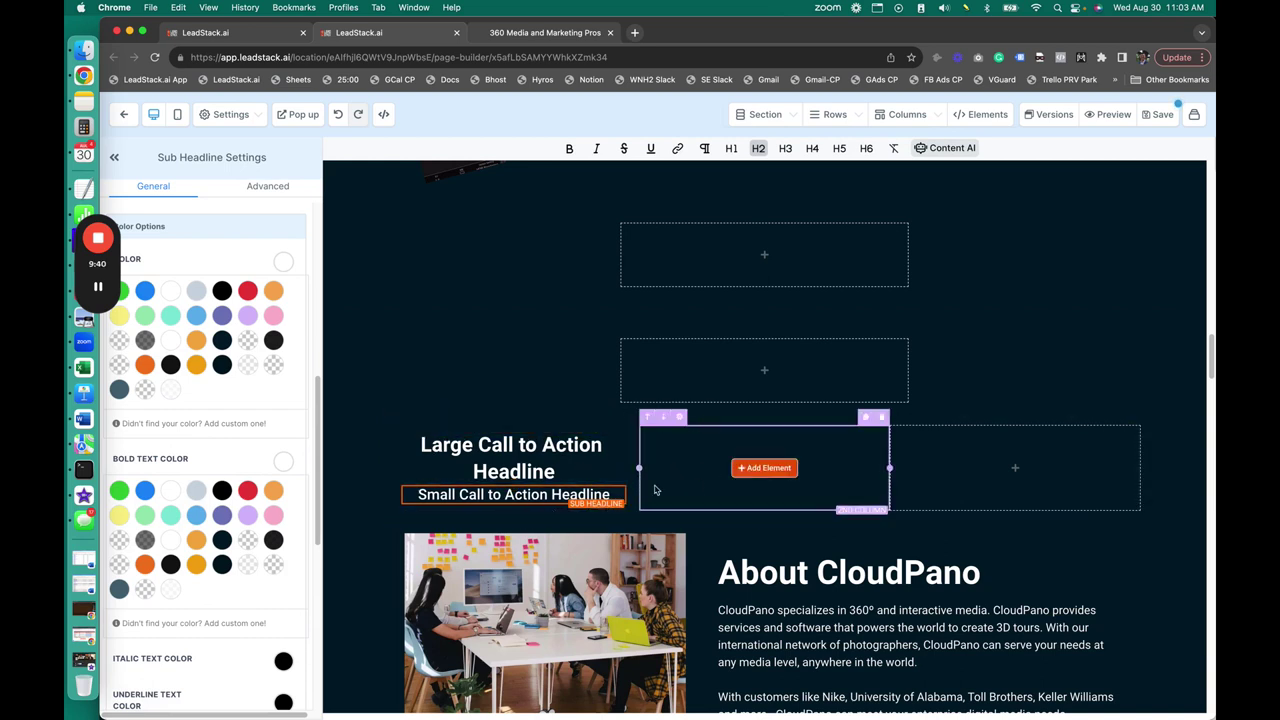
Add a Click to Sign Up button in column two and an image in column three, and widen the headline column.
left_click(764, 467)
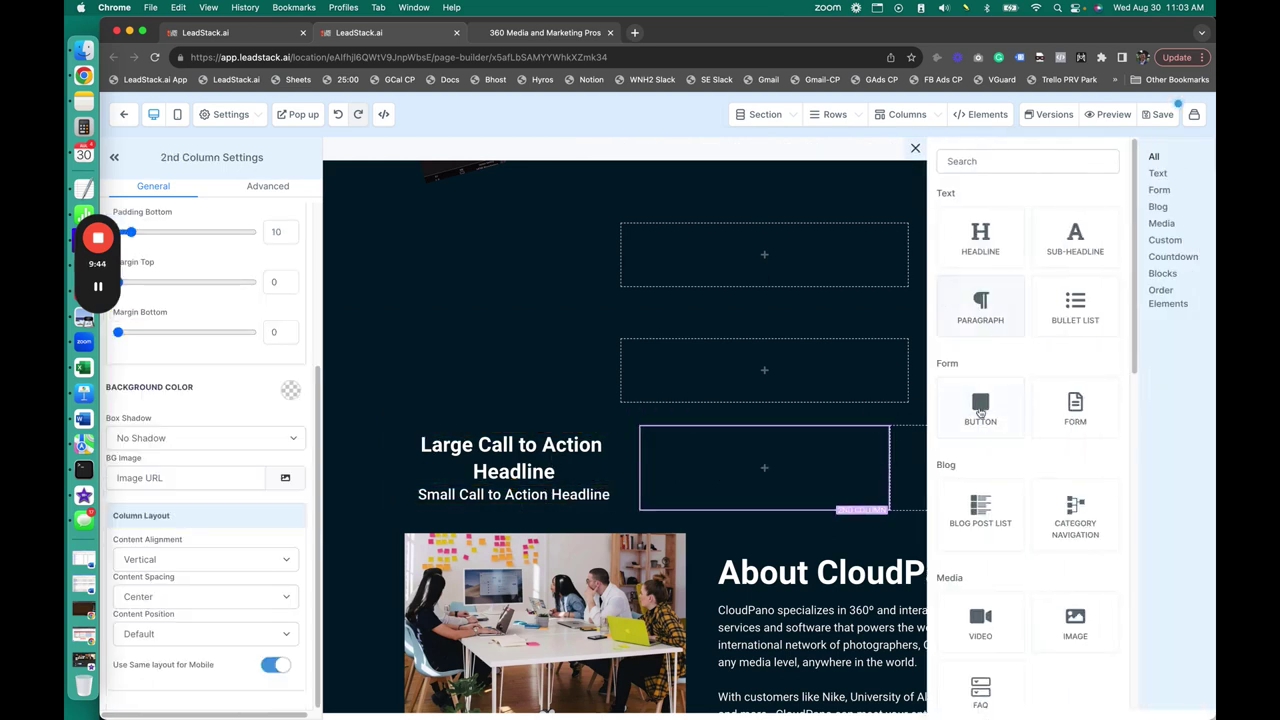
left_click(981, 418)
left_click(1012, 467)
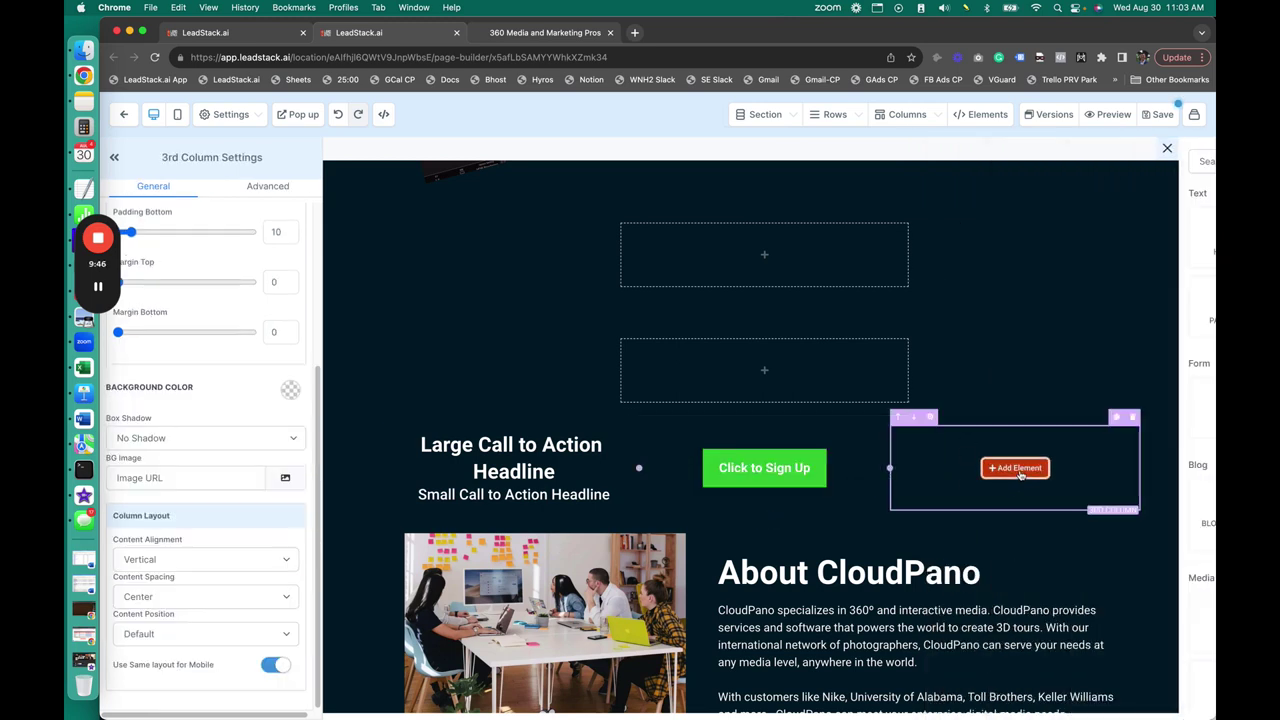
scroll(990, 460, "down", 3)
left_click(1075, 450)
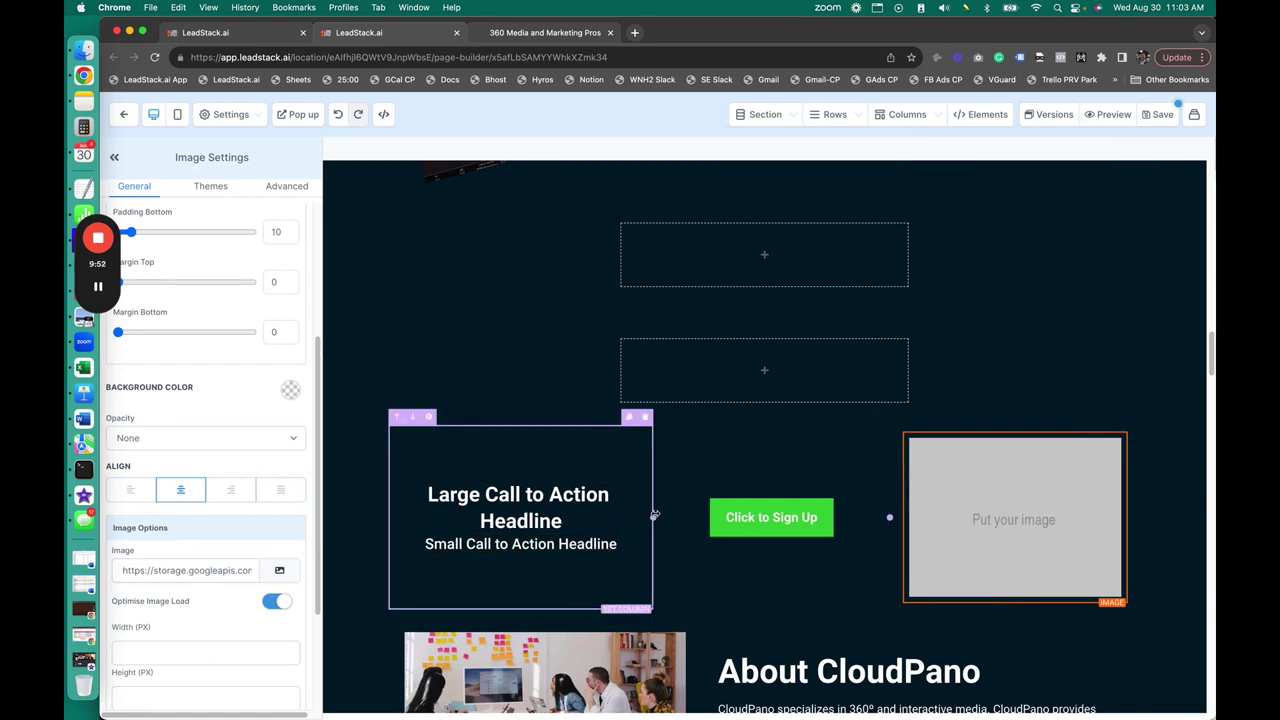
left_click_drag(656, 515, 705, 487)
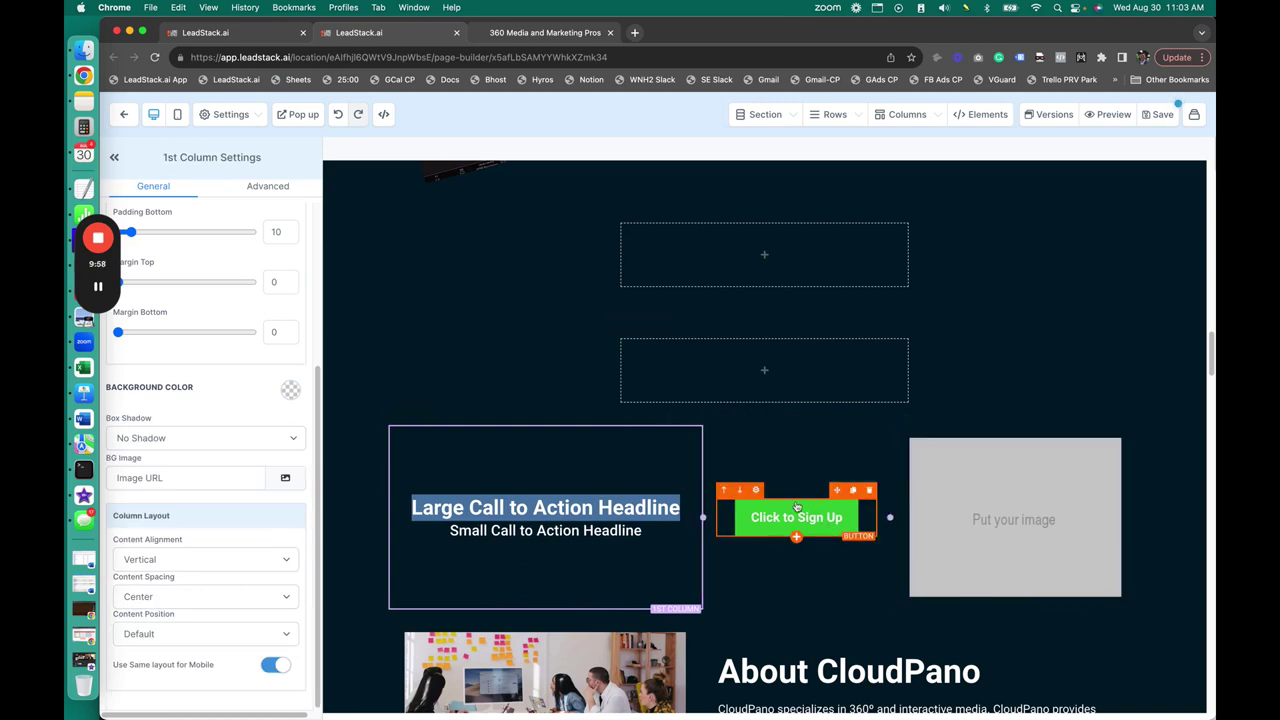
left_click(551, 566)
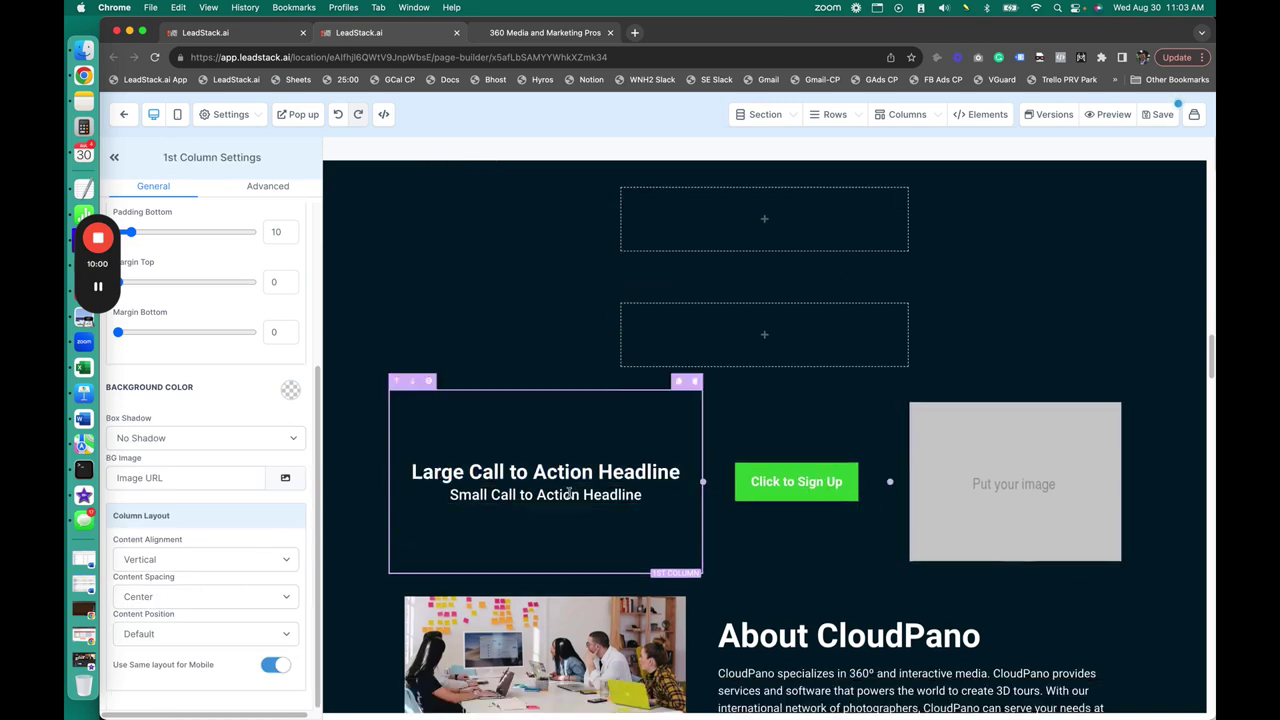
Add a Bullet List under the headlines with white text Color and white Icon Color.
left_click(981, 114)
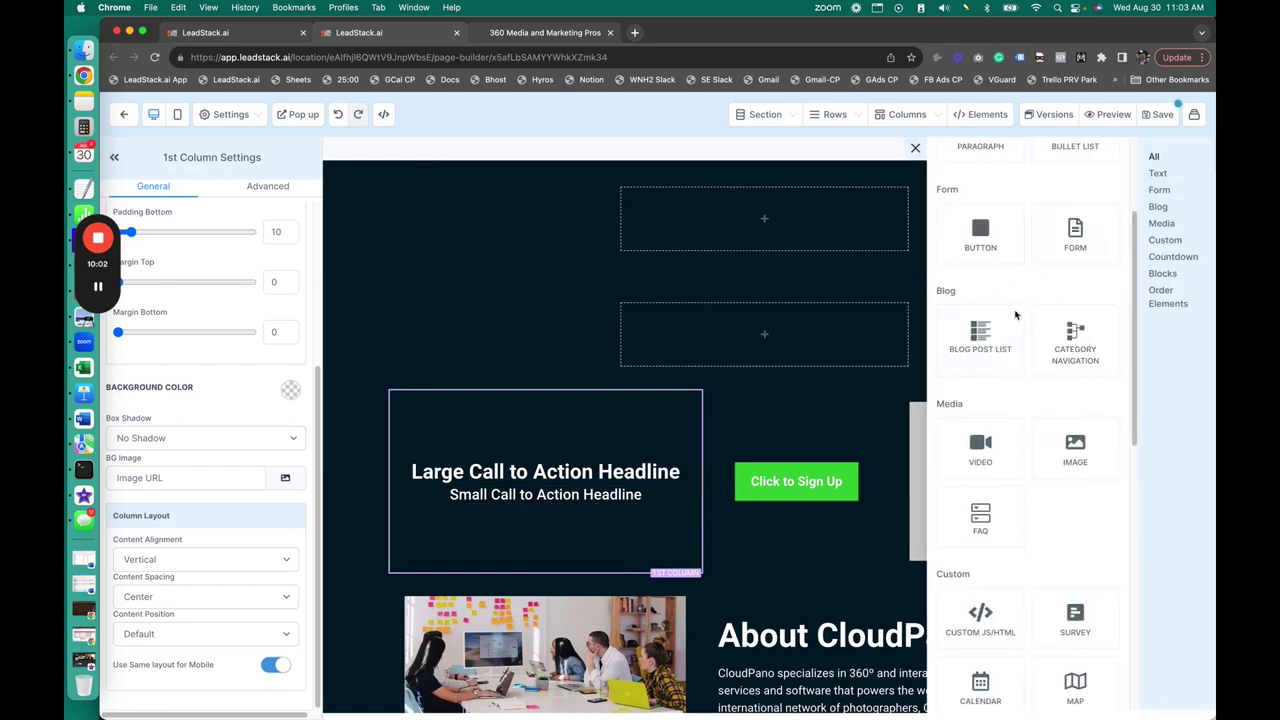
scroll(1000, 335, "up", 3)
left_click(1078, 308)
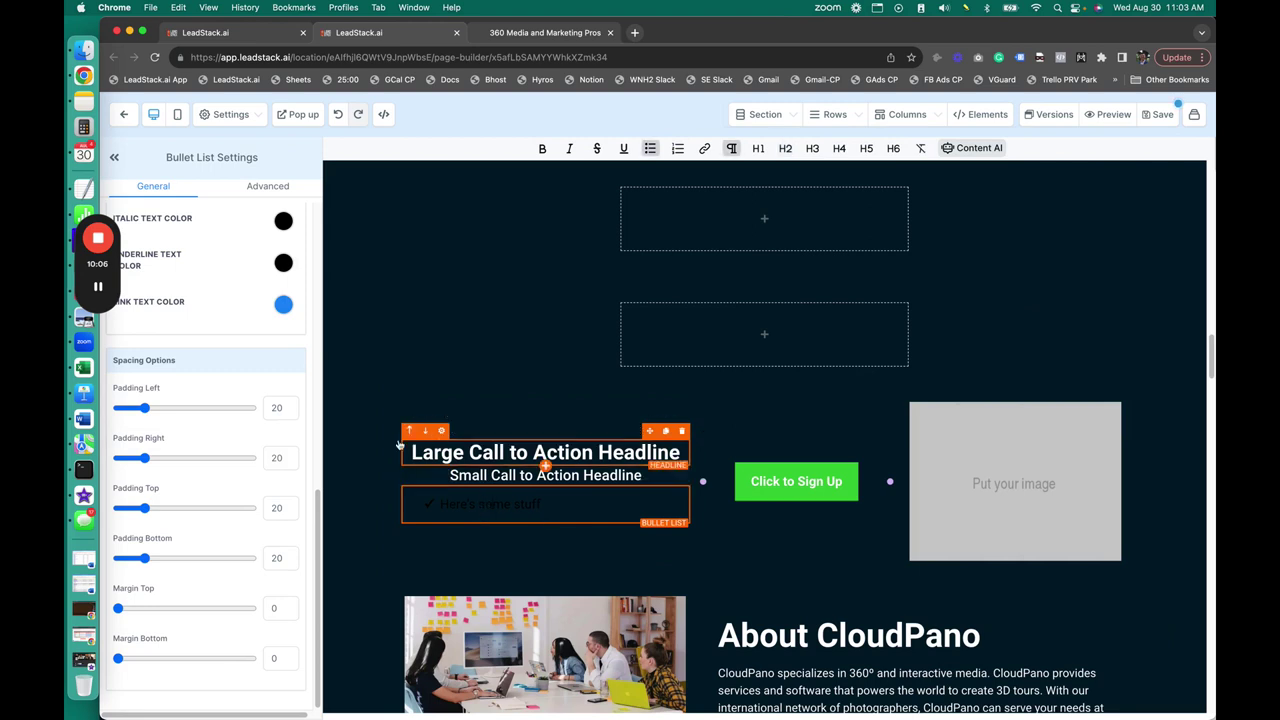
scroll(232, 448, "up", 3)
left_click(283, 341)
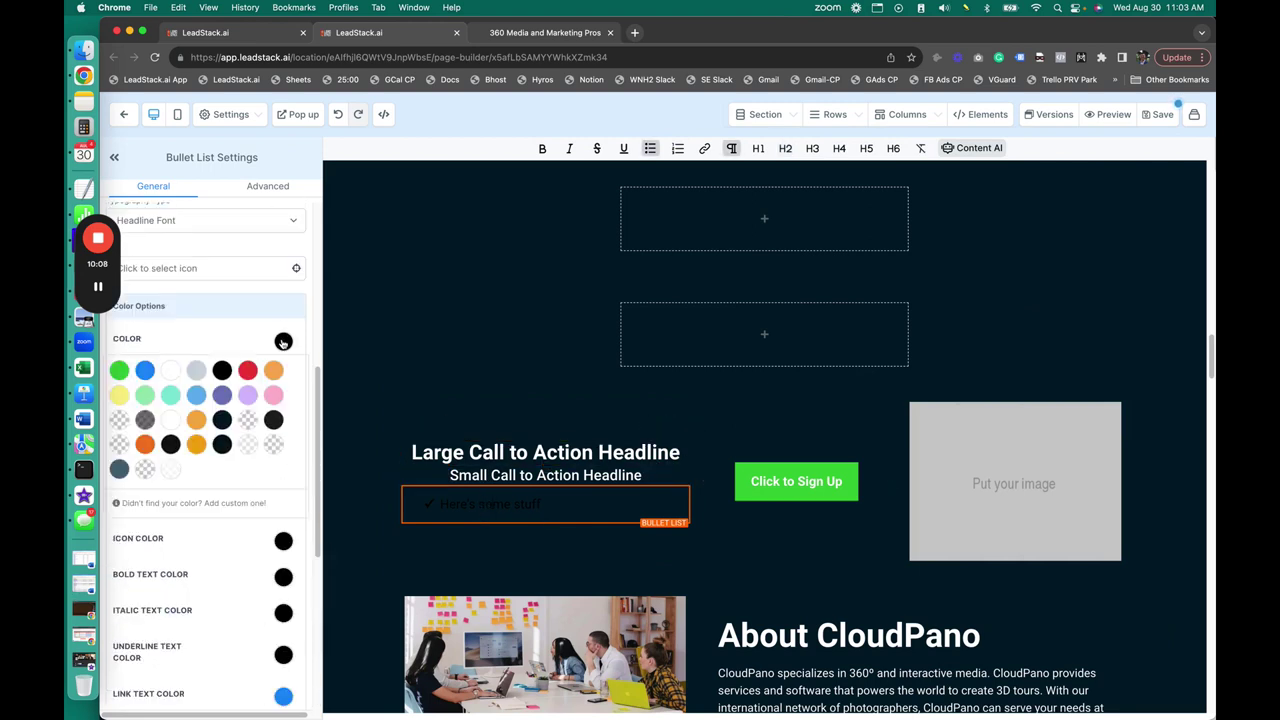
left_click(171, 370)
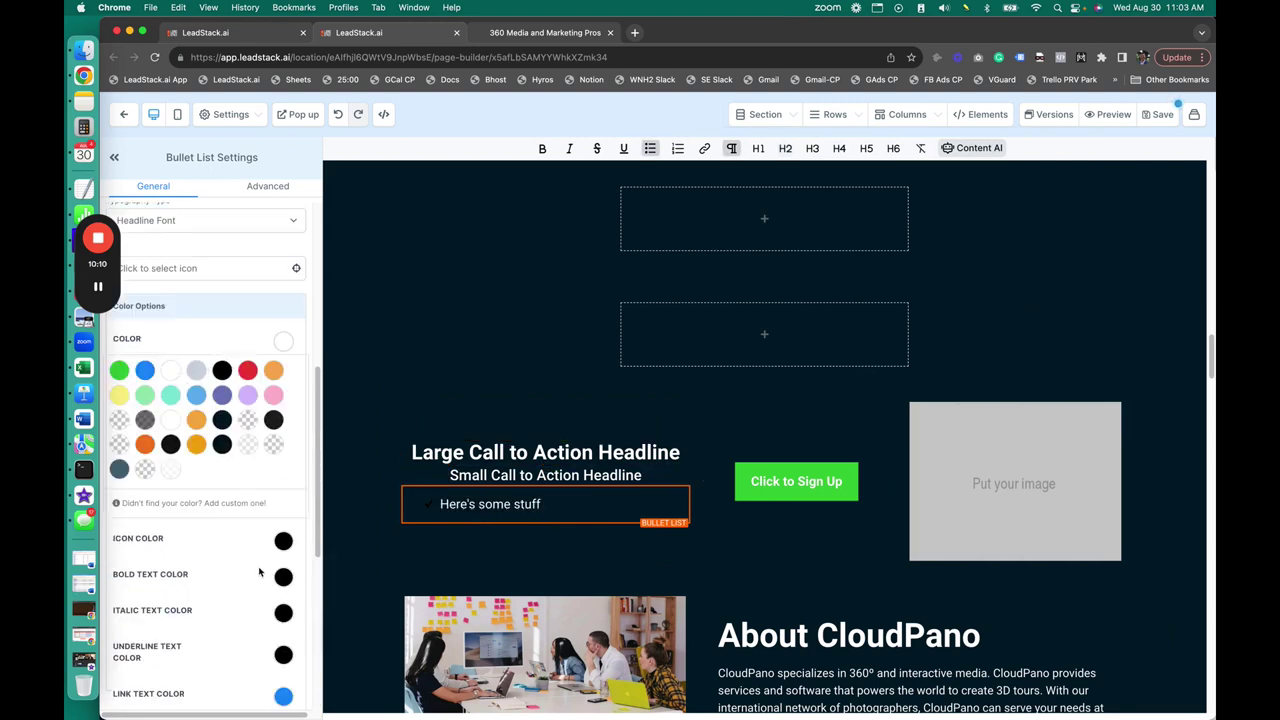
left_click(283, 541)
left_click(171, 570)
Add a second bullet reading 'here is more stuff' below 'Here's some stuff'.
triple_click(542, 505)
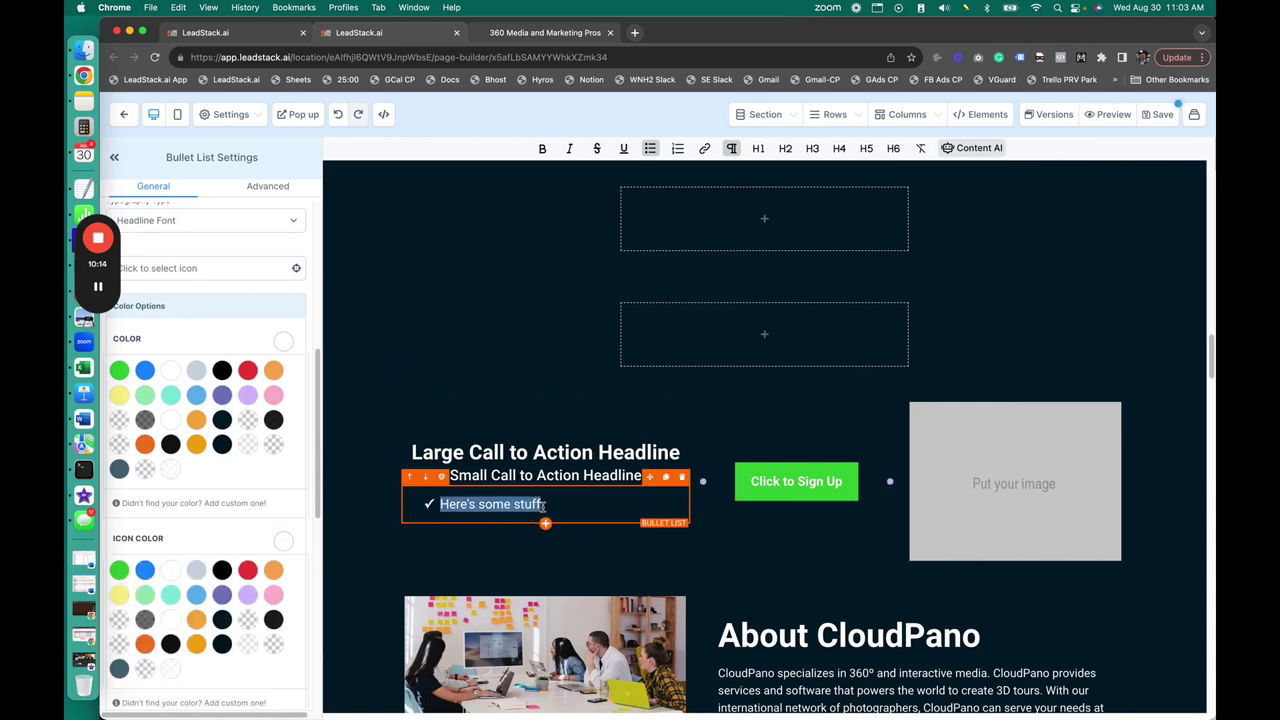
left_click(542, 505)
key("Return")
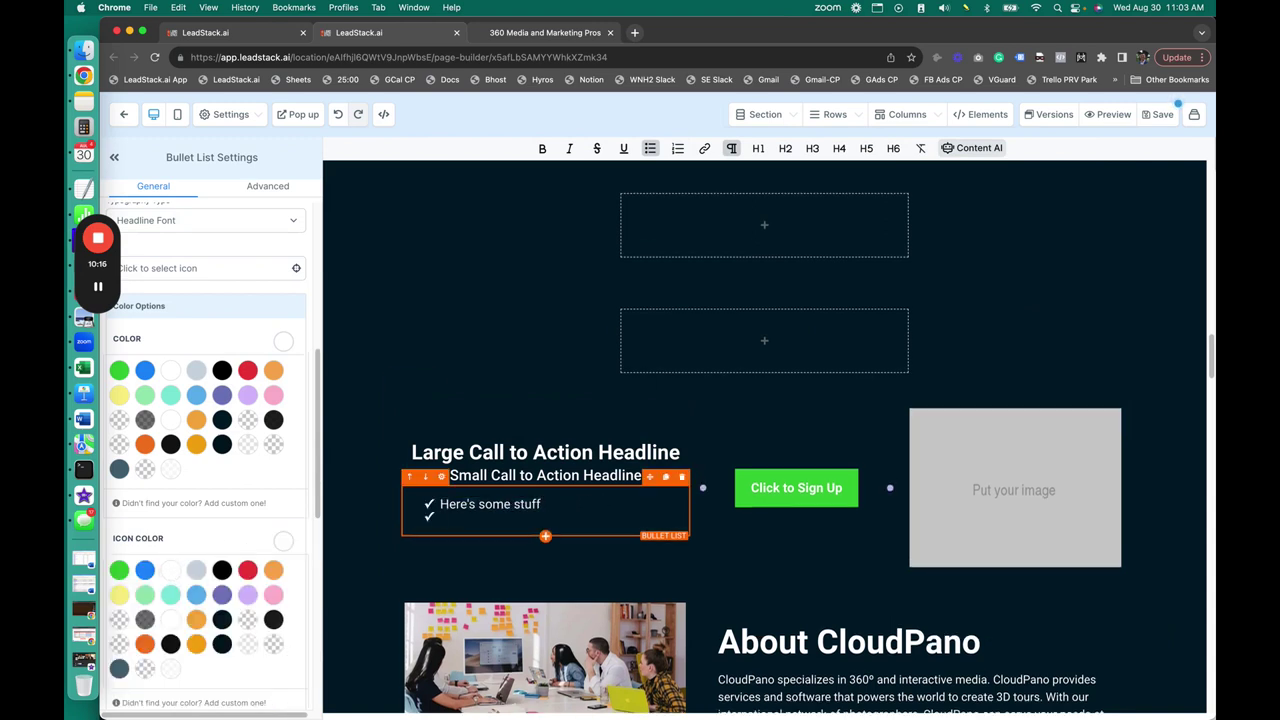
type("here is more stuff")
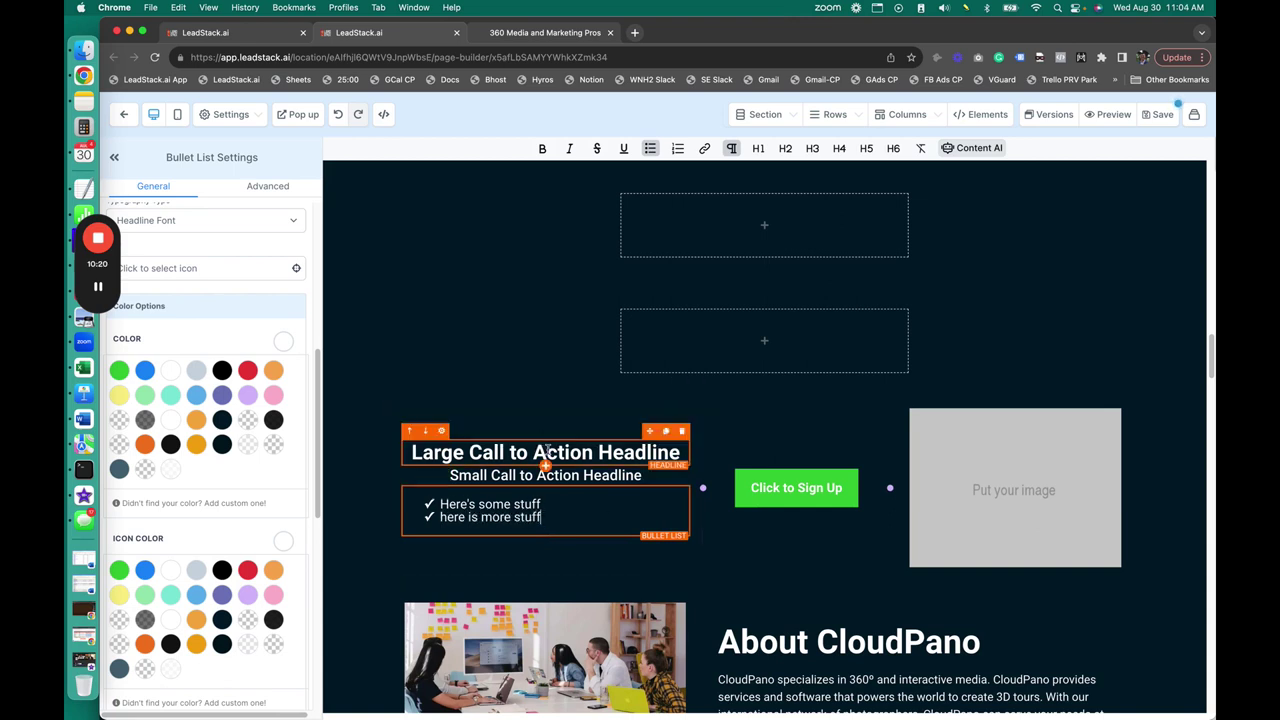
Fill the third-column image placeholder with the SEOES rocket logo from the Relocated Item folder.
left_click(970, 483)
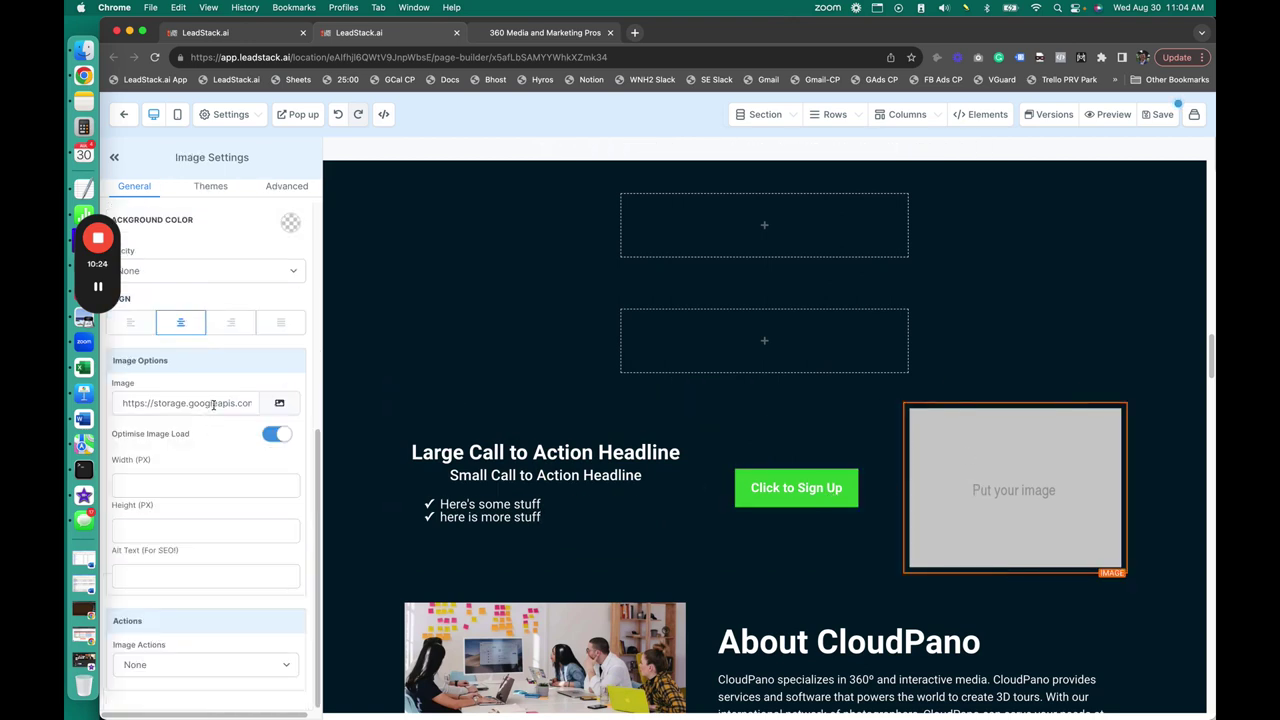
left_click(283, 408)
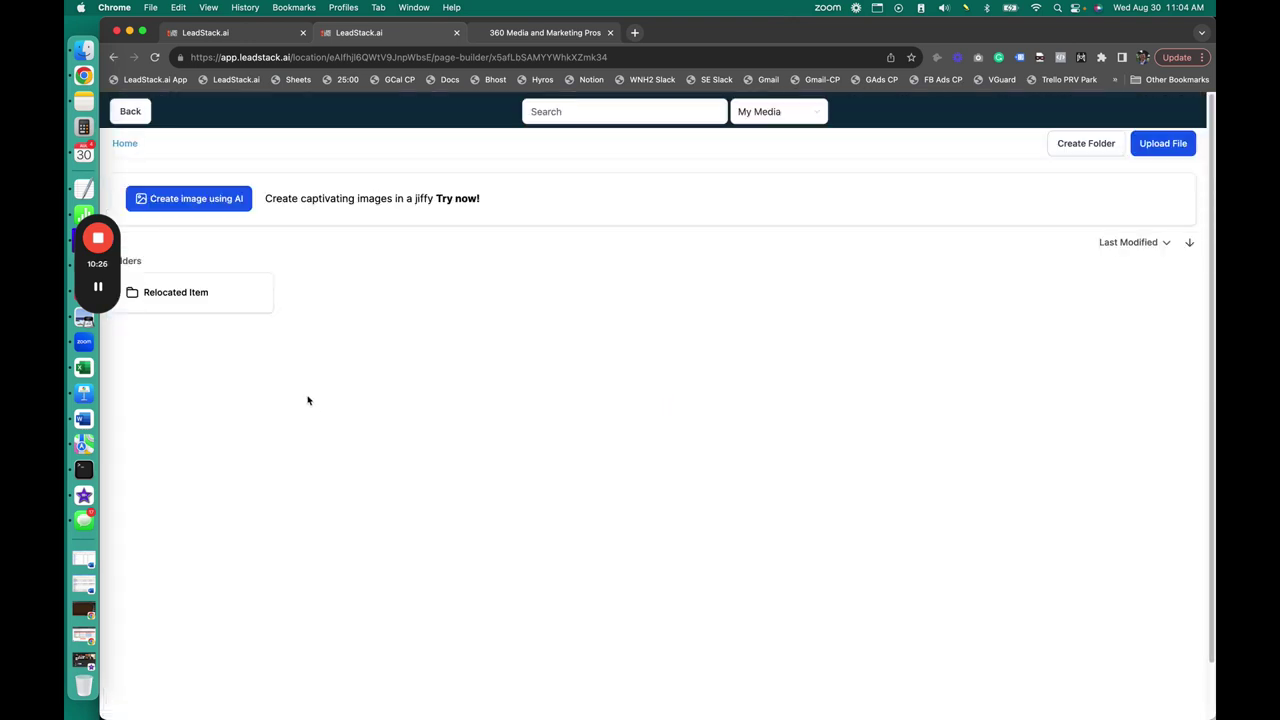
double_click(191, 291)
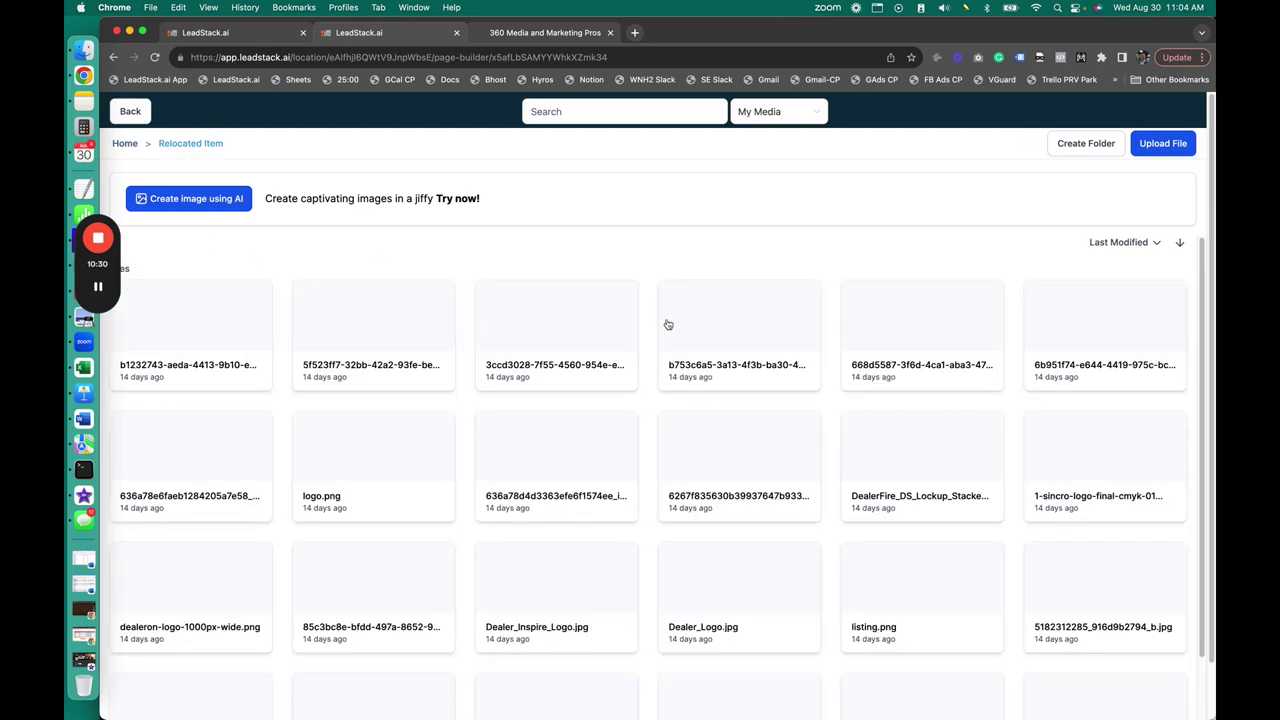
left_click(786, 335)
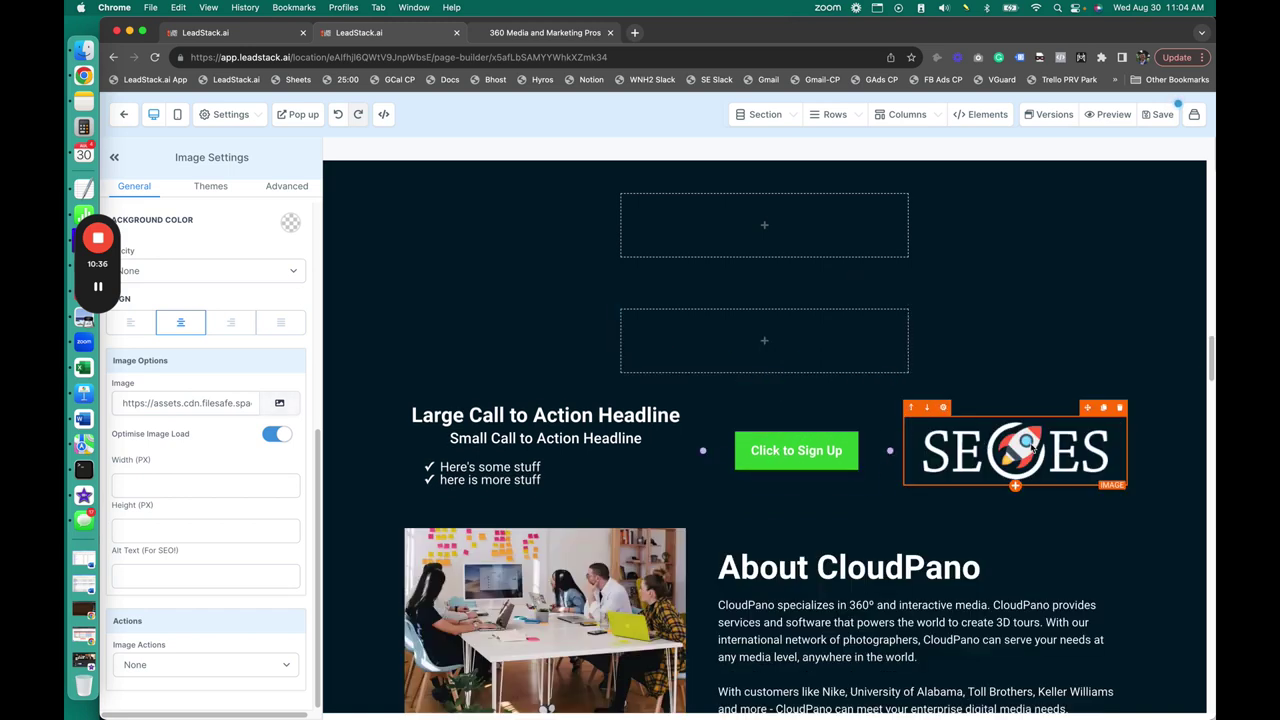
Generate an Animated AI image from the prompt 'Roboto for seo website'.
left_click(281, 410)
left_click(234, 203)
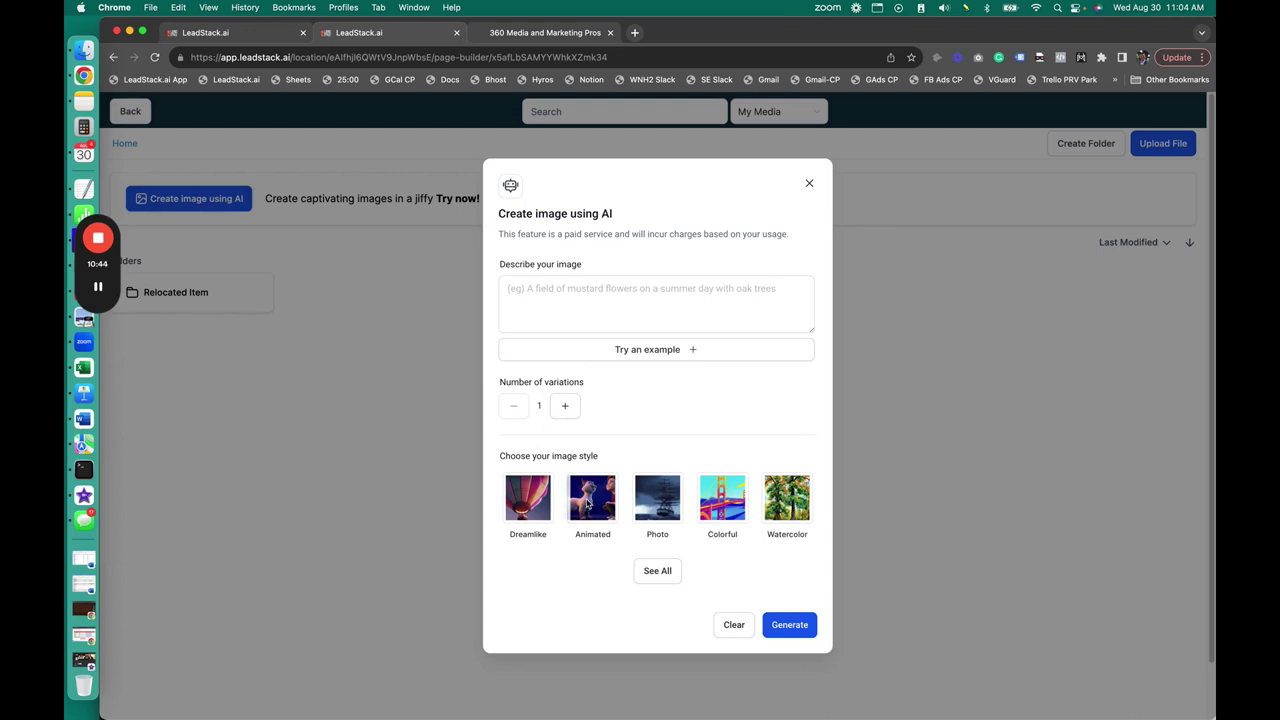
left_click(597, 328)
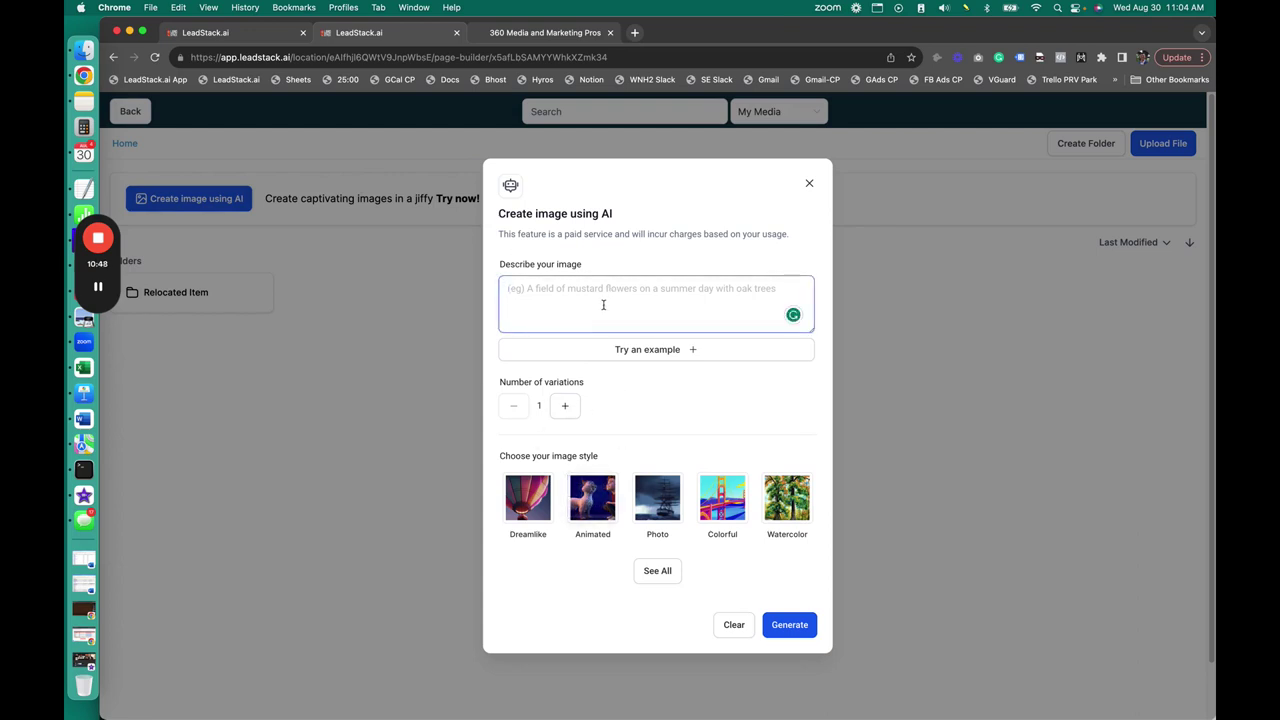
type("SEO Icon")
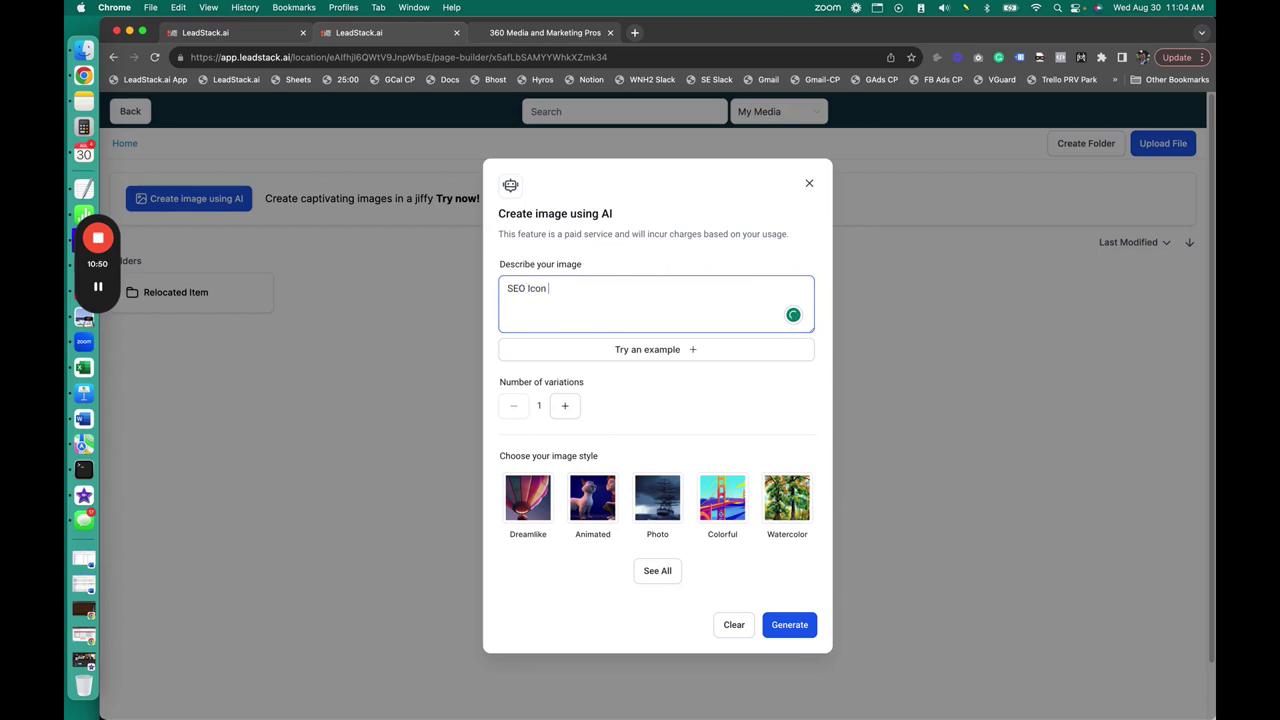
key("super+a")
type("Roboto for seo webs")
left_click(585, 537)
left_click(798, 636)
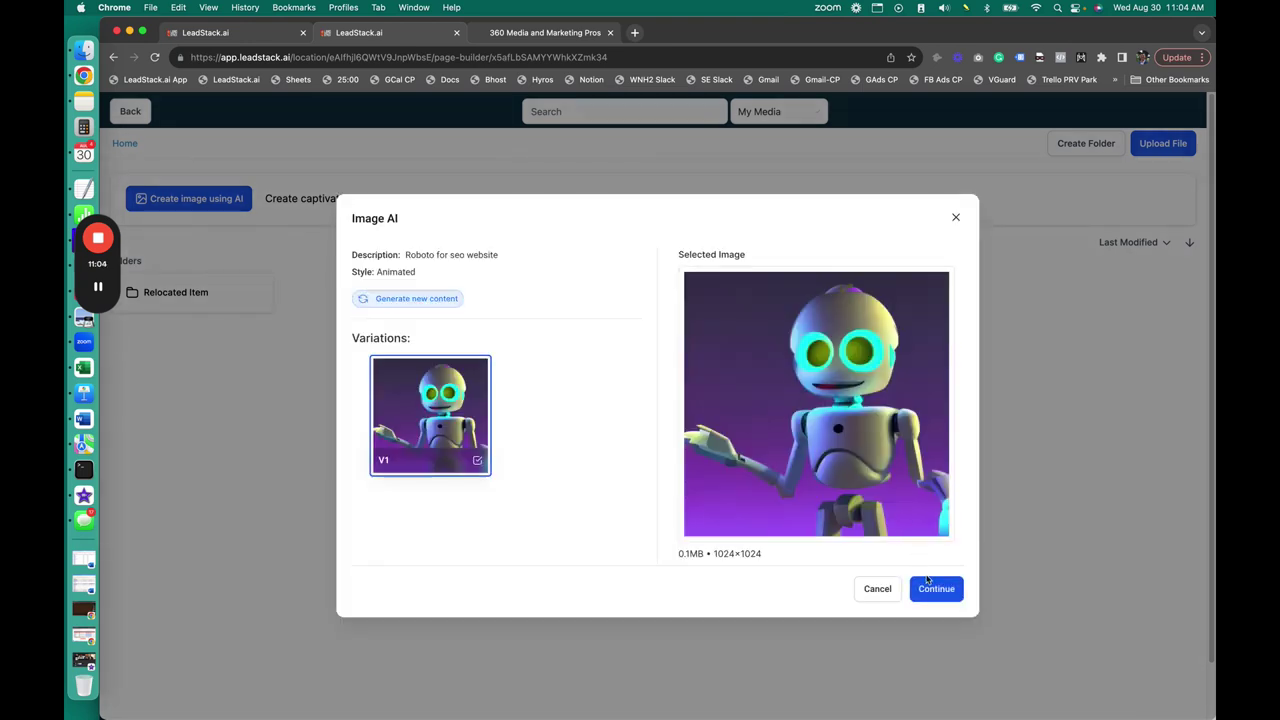
Place the generated robot image from the Content AI folder into the image block.
left_click(925, 588)
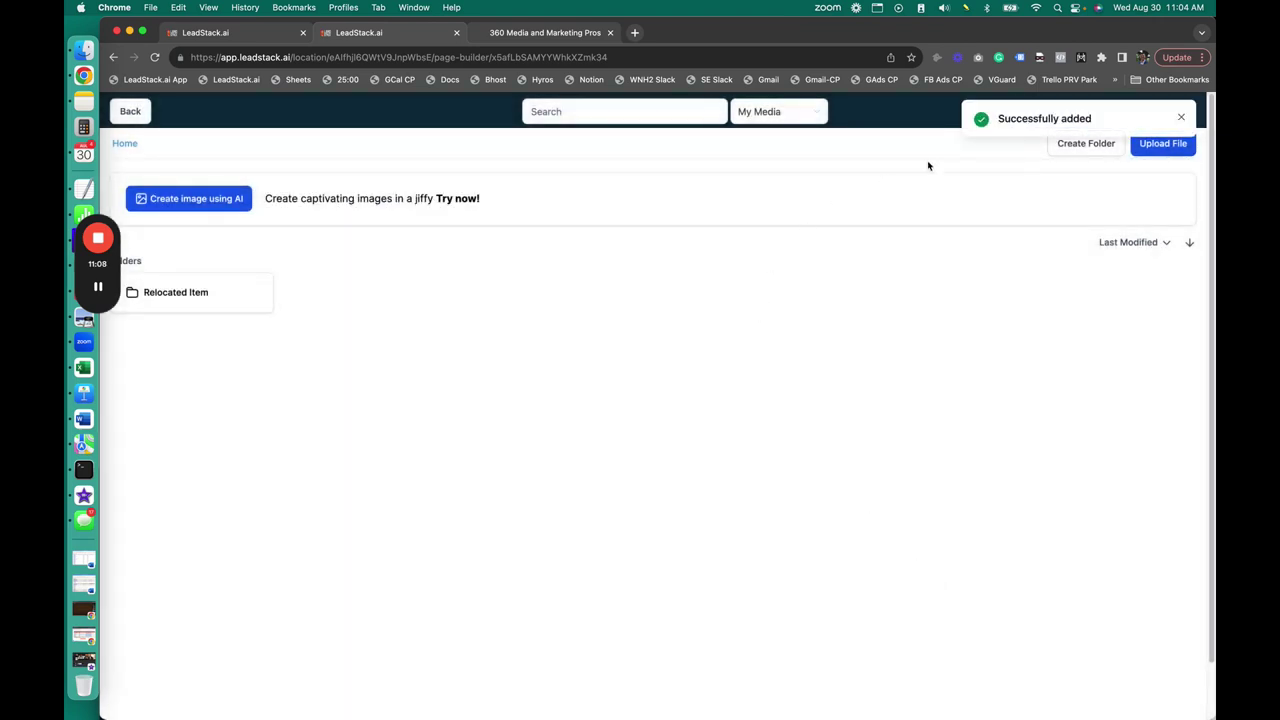
left_click(228, 288)
left_click(234, 284)
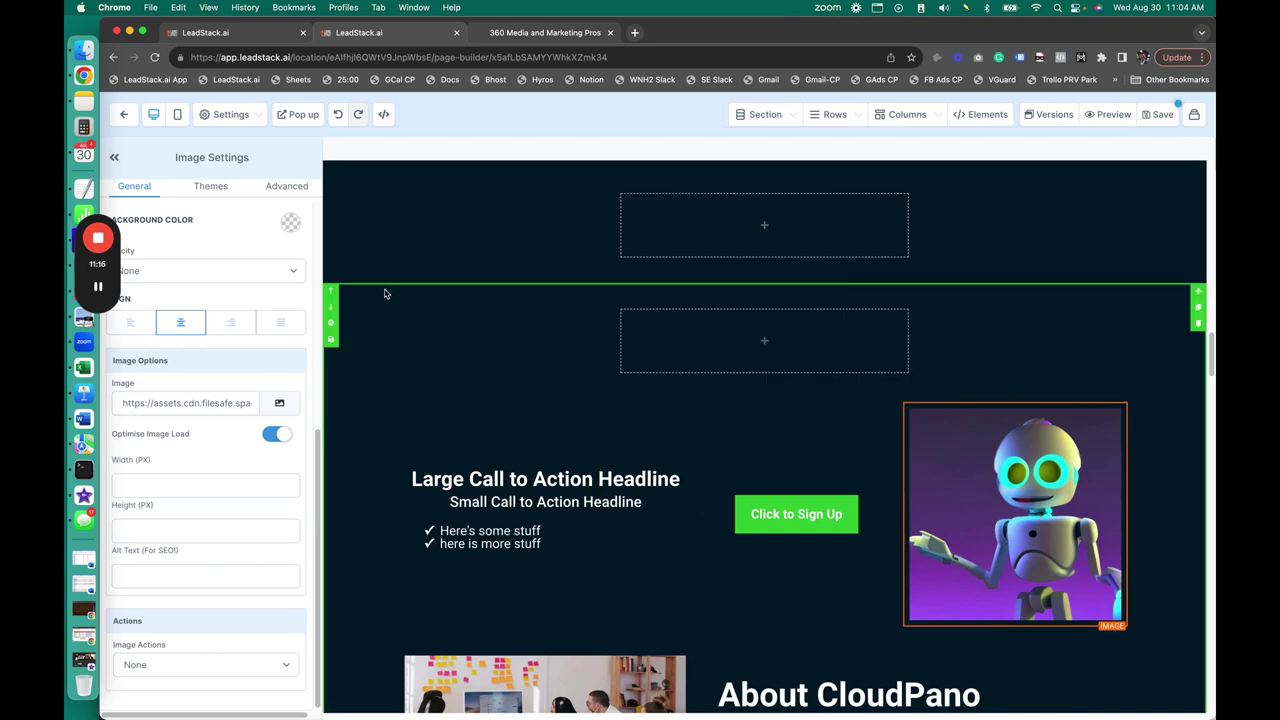
Try framed themes from the Themes tab on the robot image until one suits.
left_click(201, 188)
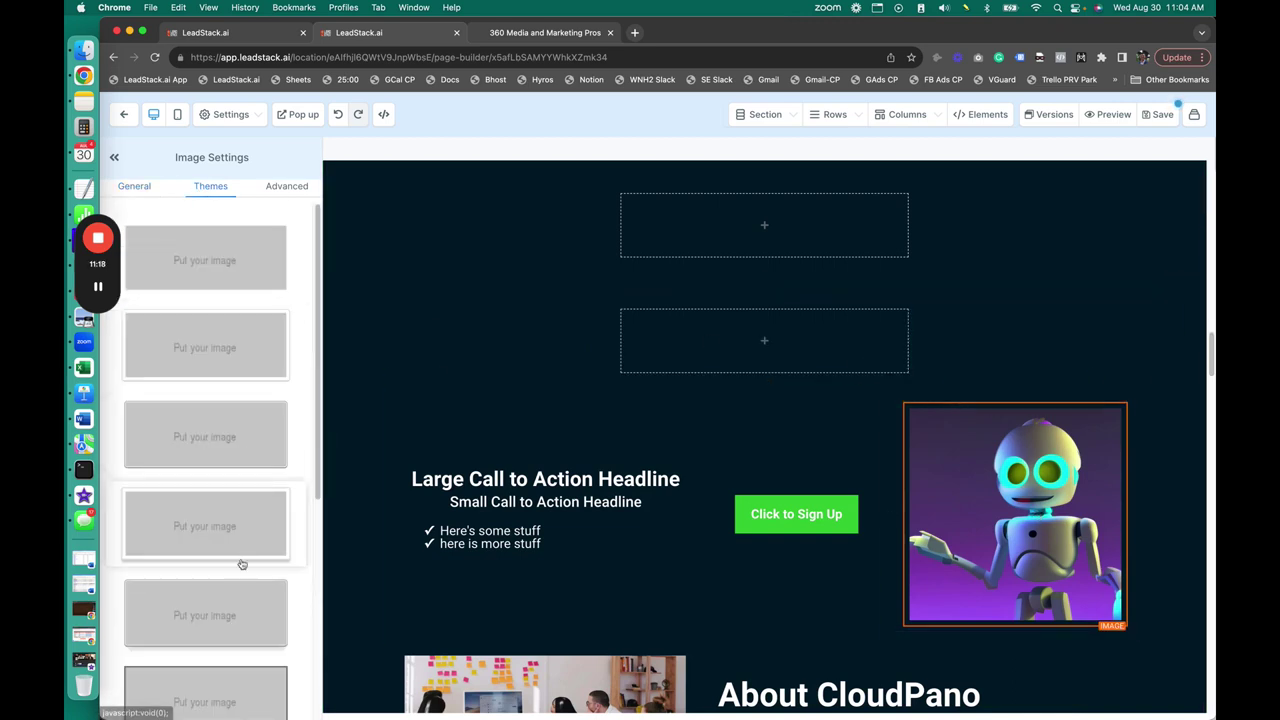
left_click(233, 604)
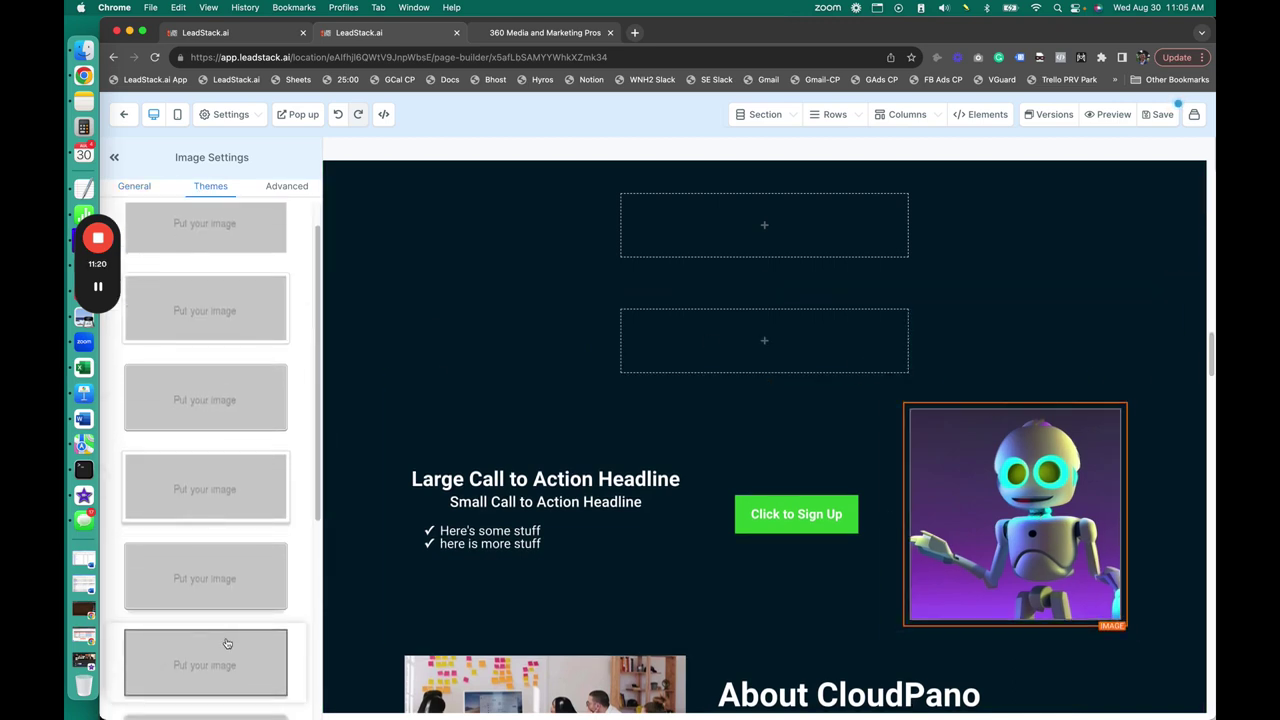
scroll(200, 608, "down", 1)
scroll(232, 500, "down", 1)
left_click(230, 457)
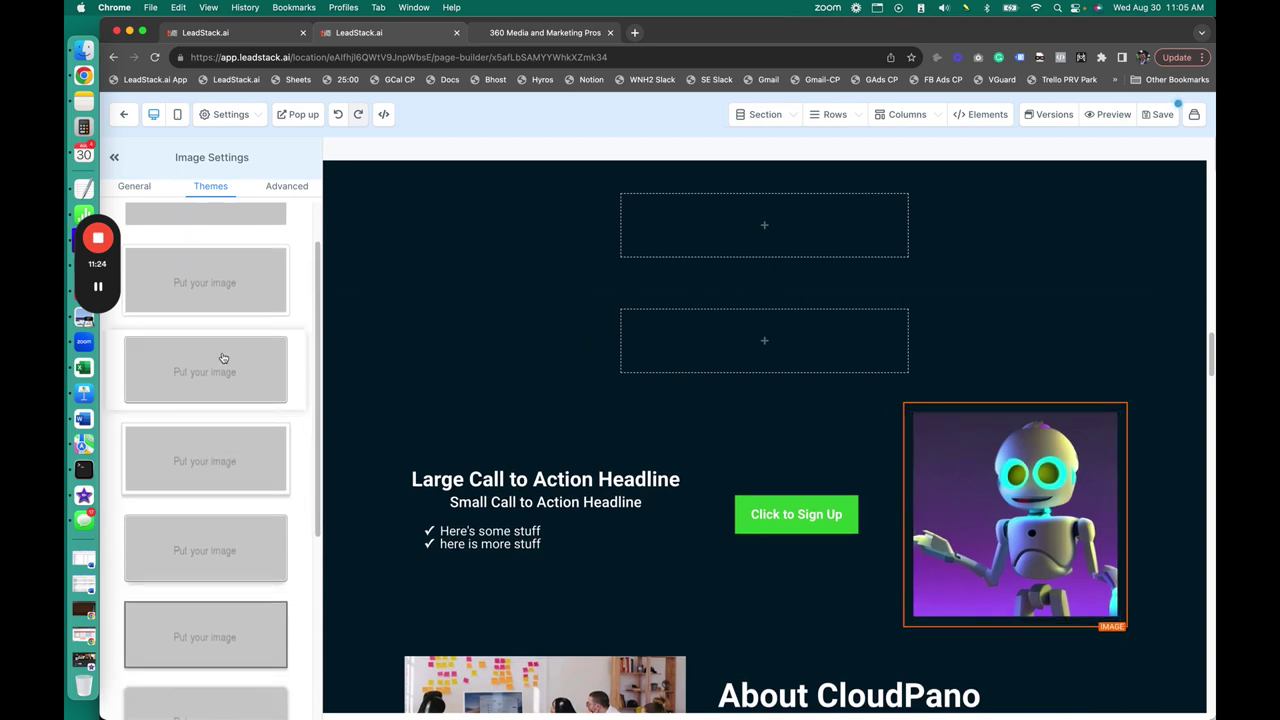
scroll(249, 566, "down", 3)
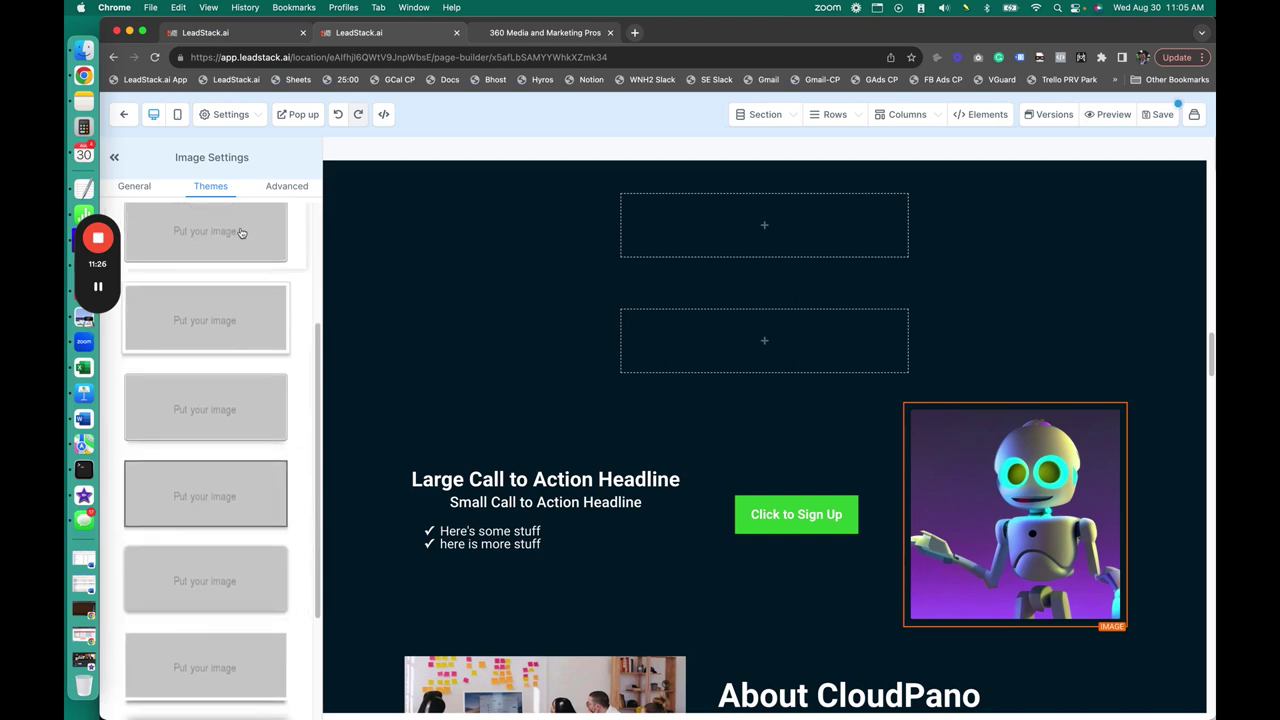
left_click(822, 442)
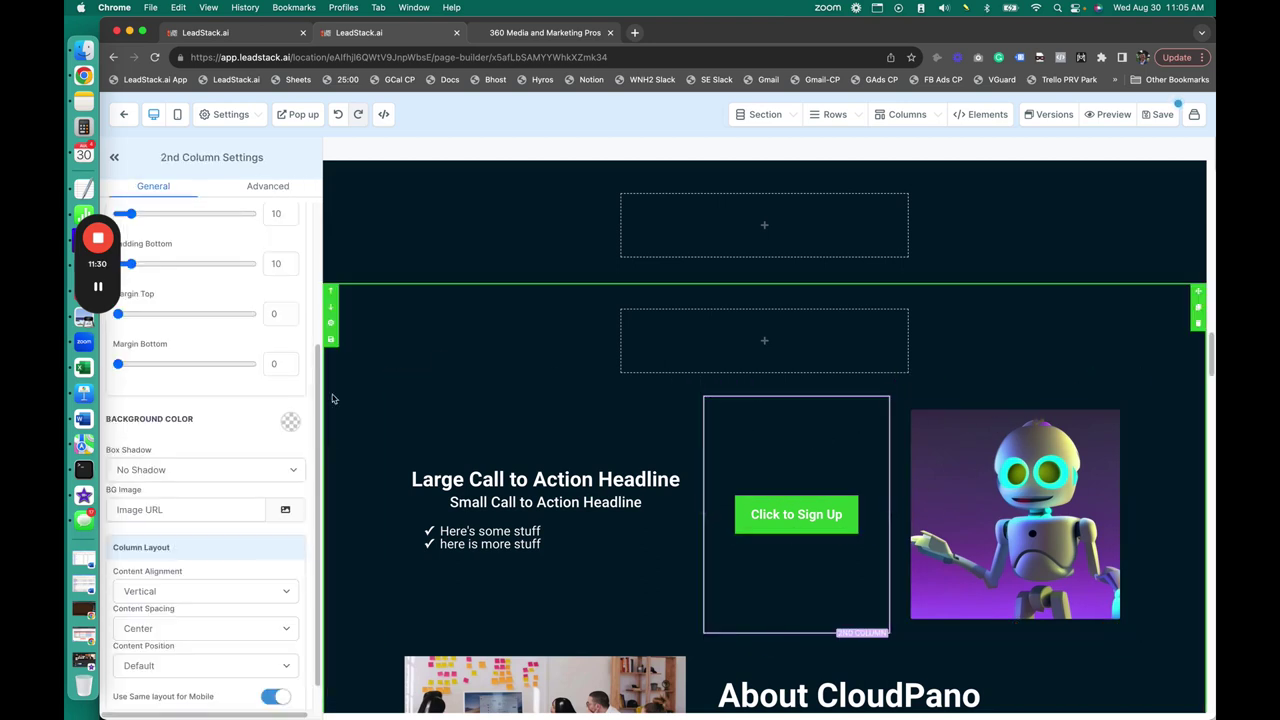
Change the button text to 'Continue here!' and add the sub text 'Check our pricing'.
left_click(800, 521)
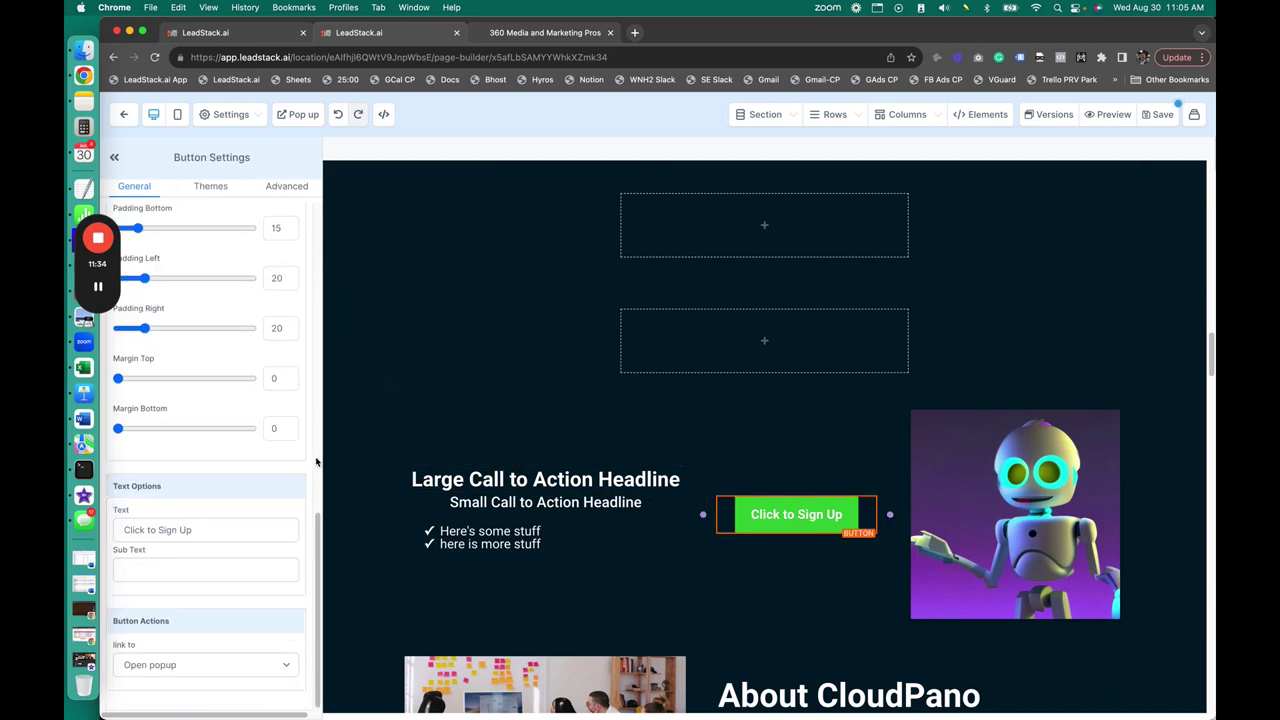
triple_click(208, 529)
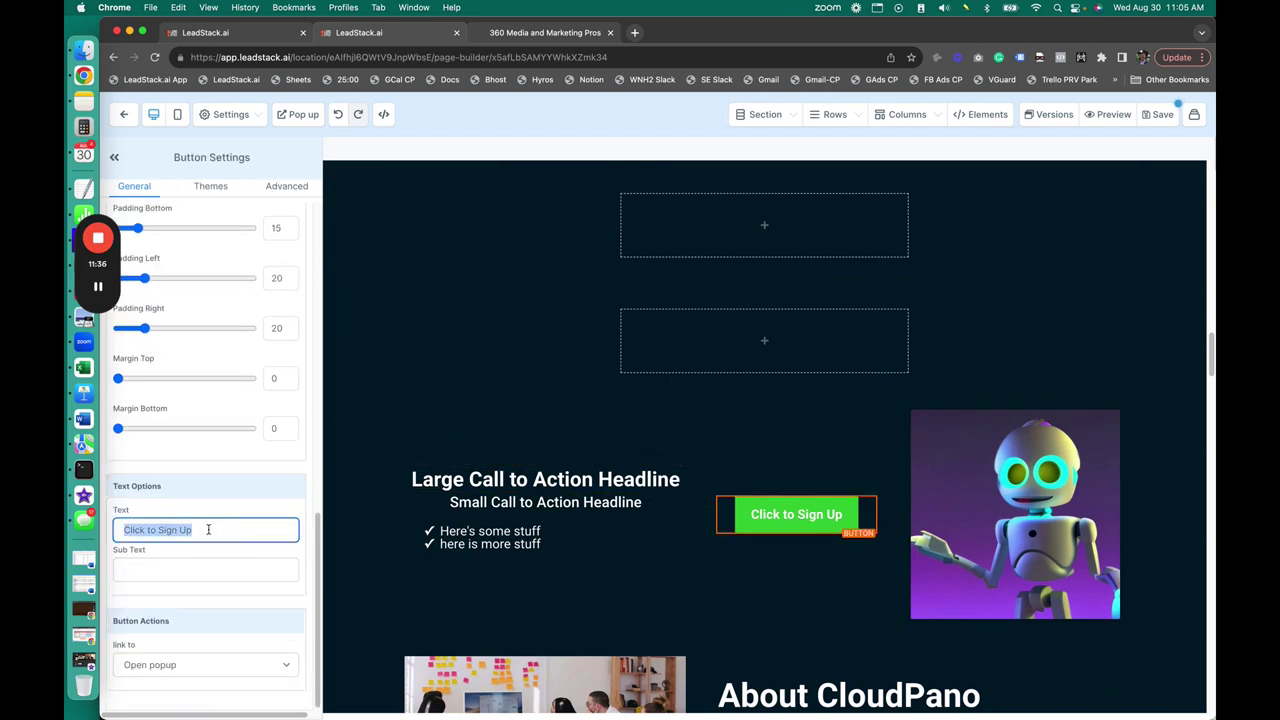
type("Continue")
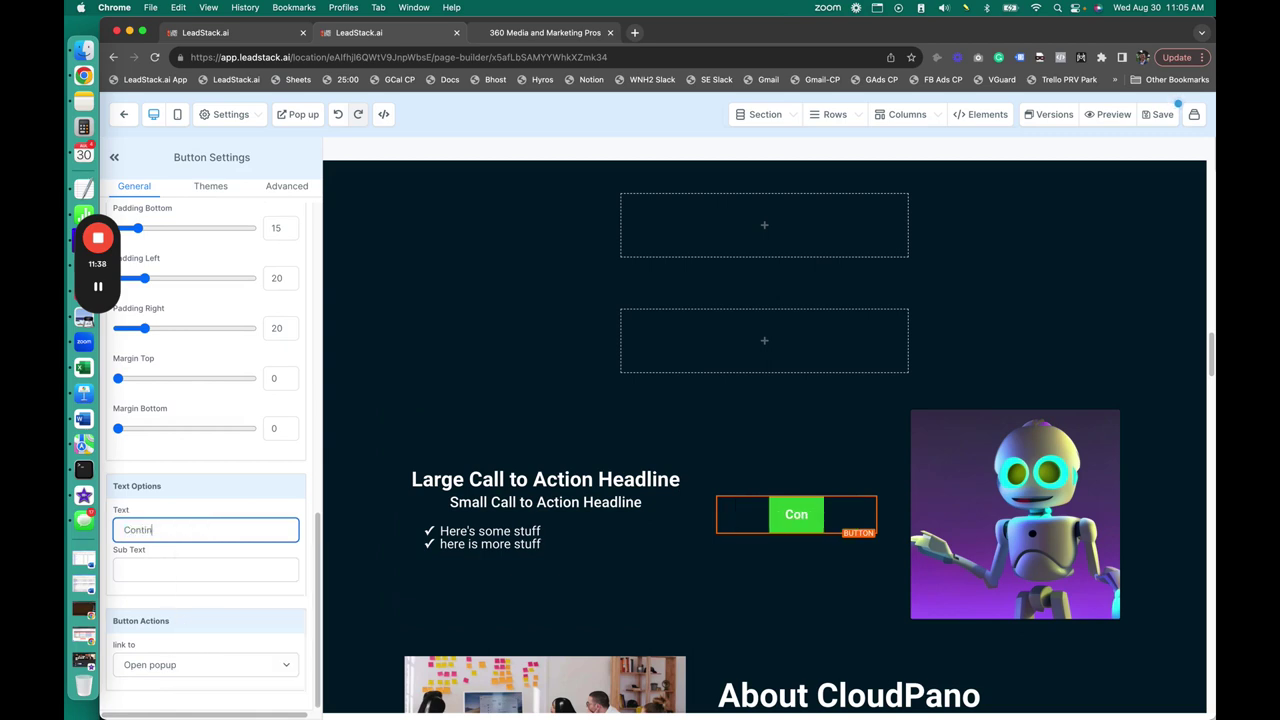
key("BackSpace")
key("BackSpace")
type("e")
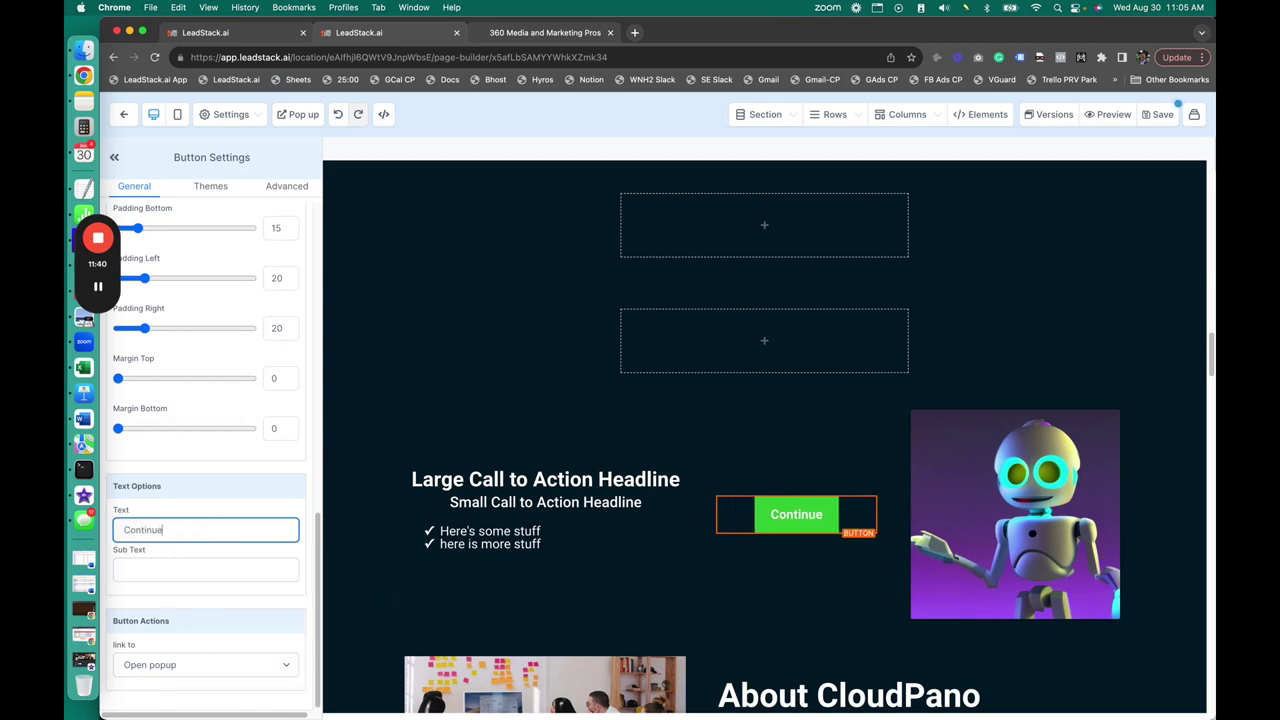
type("!")
key("Left")
type("here")
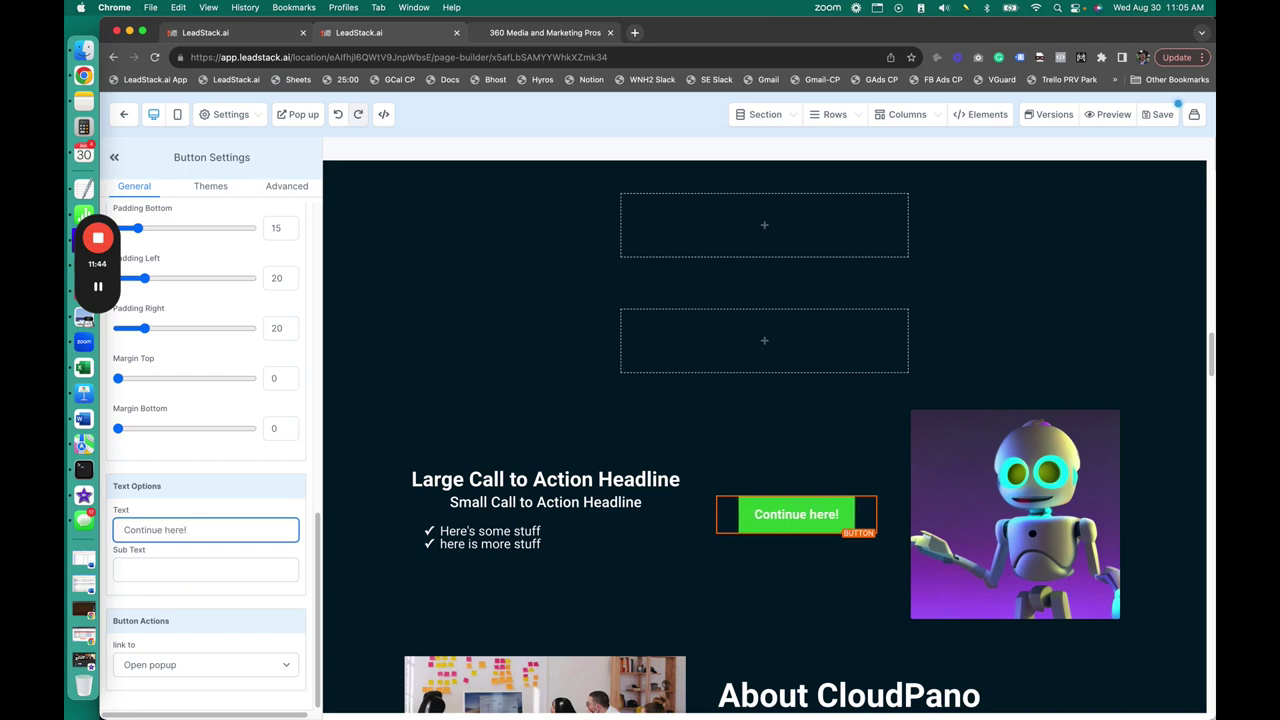
left_click(186, 569)
type("Check our pricing")
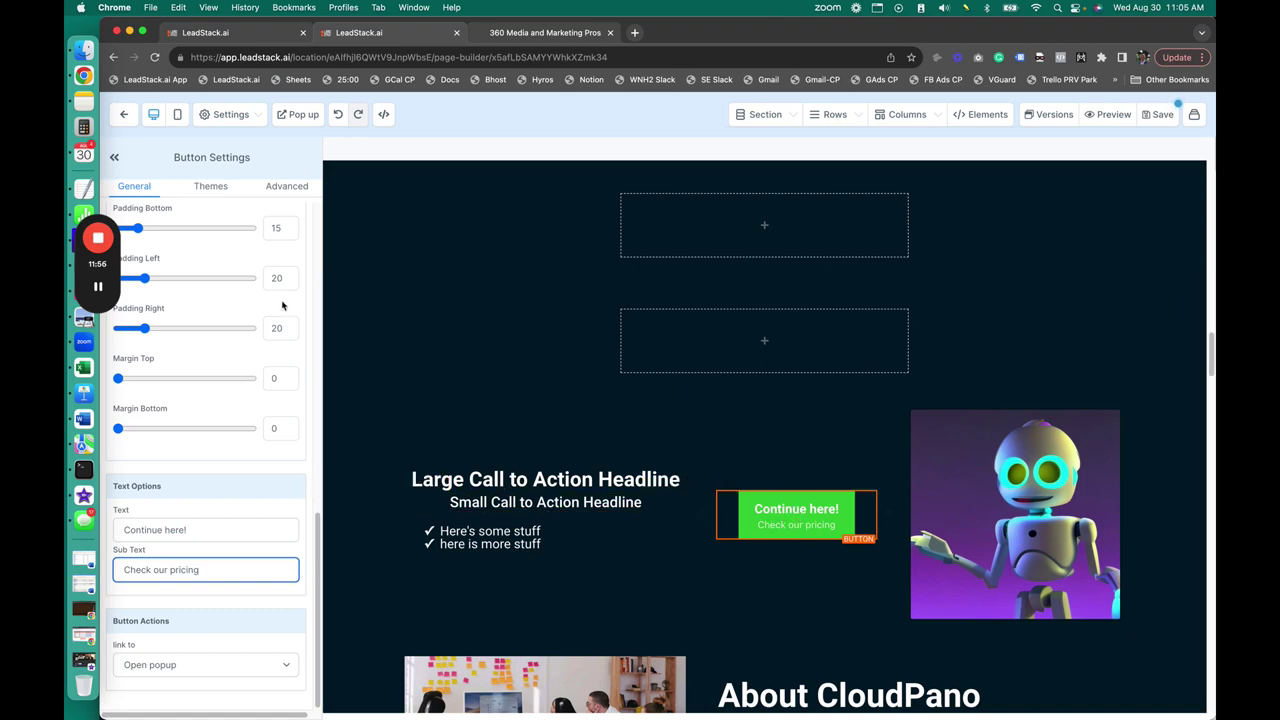
Apply the orange theme to the Continue here! button.
scroll(220, 383, "up", 3)
left_click(211, 186)
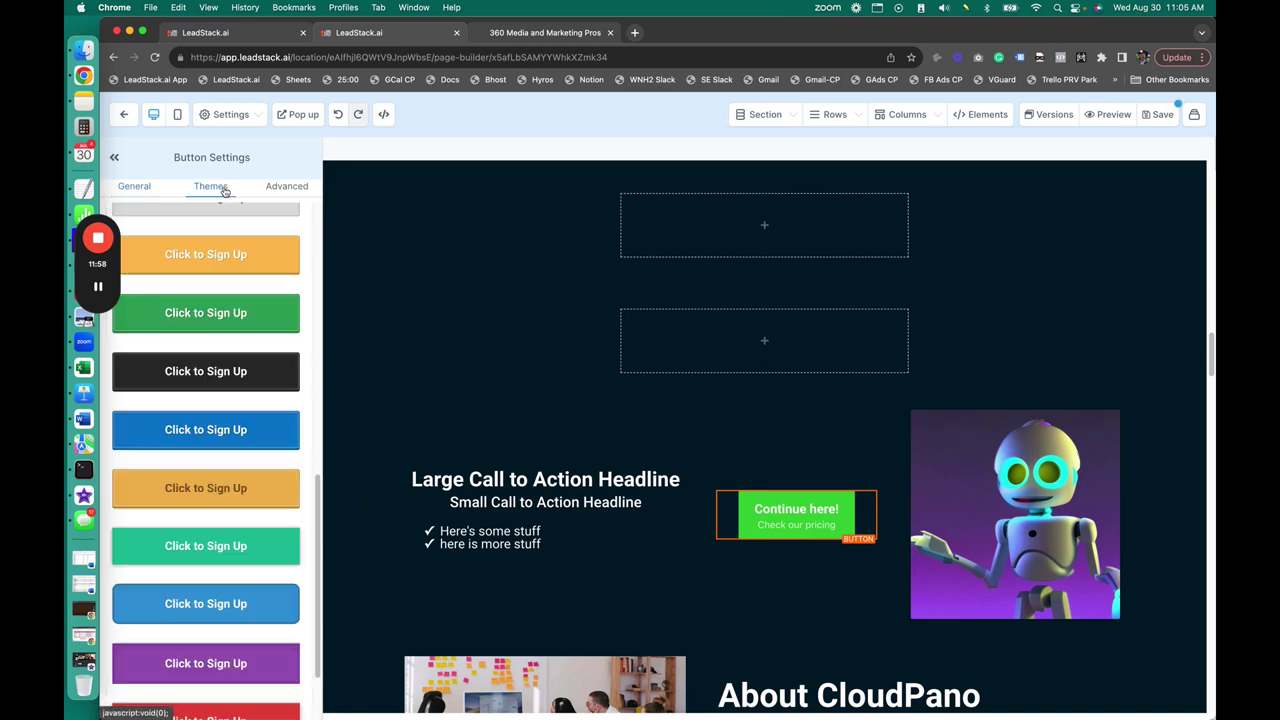
scroll(251, 486, "up", 5)
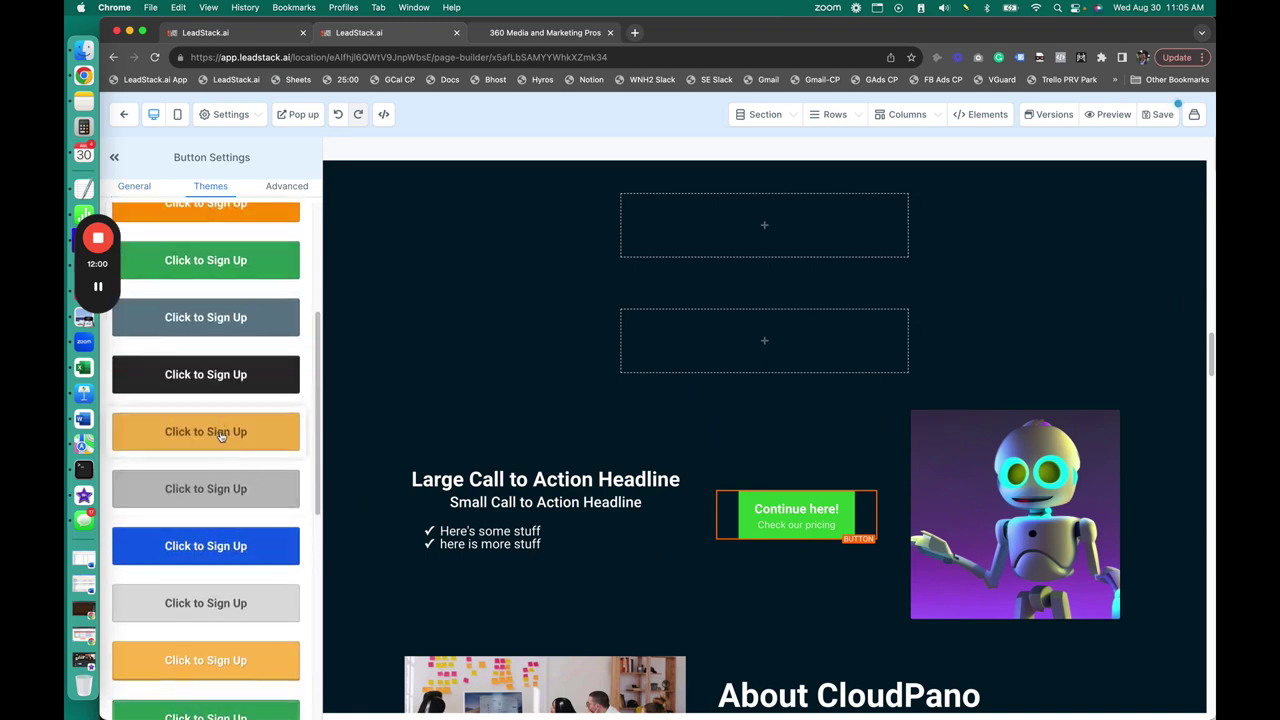
left_click(243, 649)
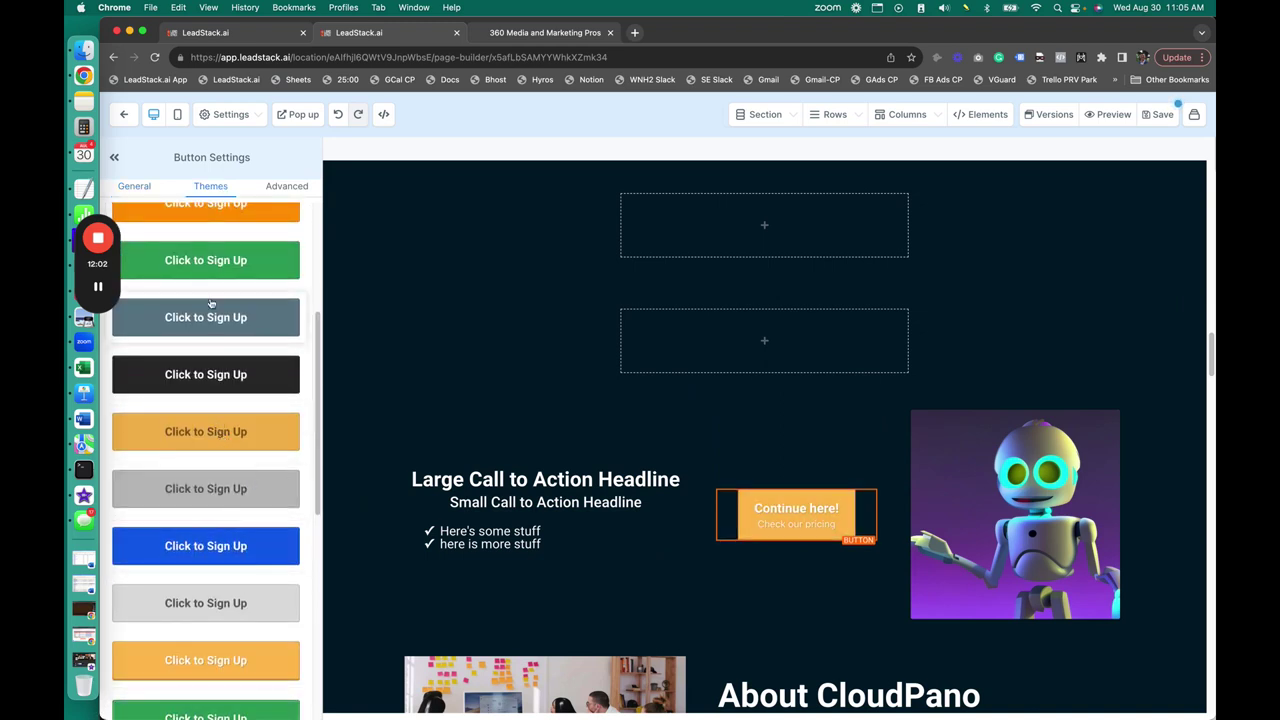
Set the button's desktop font size to 35 and narrow the headline column beside it.
left_click(134, 188)
scroll(214, 550, "down", 5)
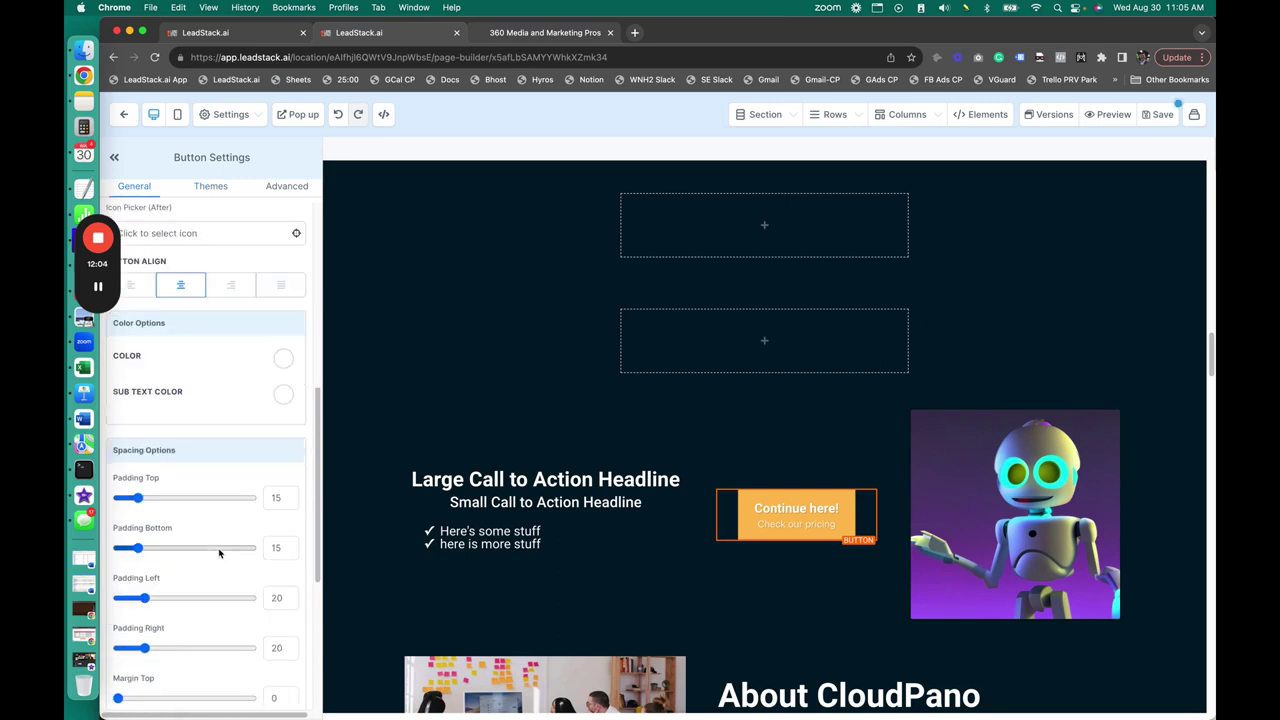
scroll(212, 562, "down", 6)
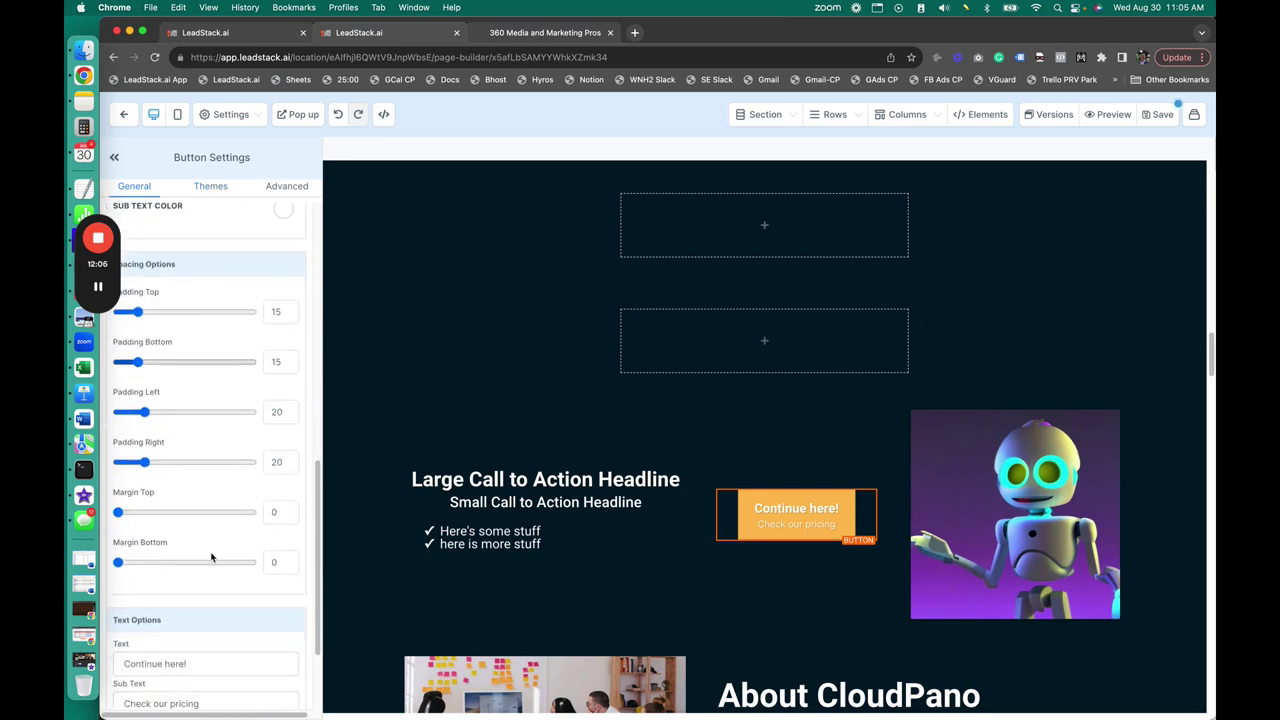
scroll(213, 570, "up", 4)
scroll(213, 570, "up", 3)
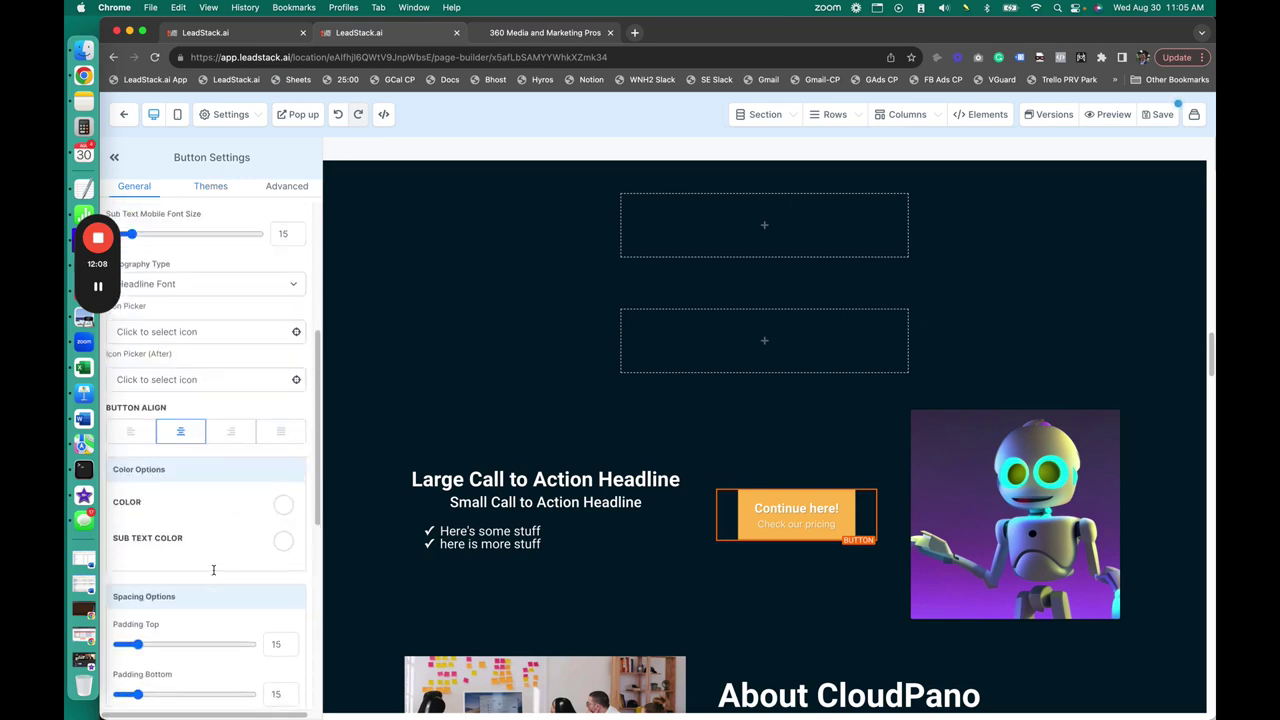
scroll(202, 331, "up", 3)
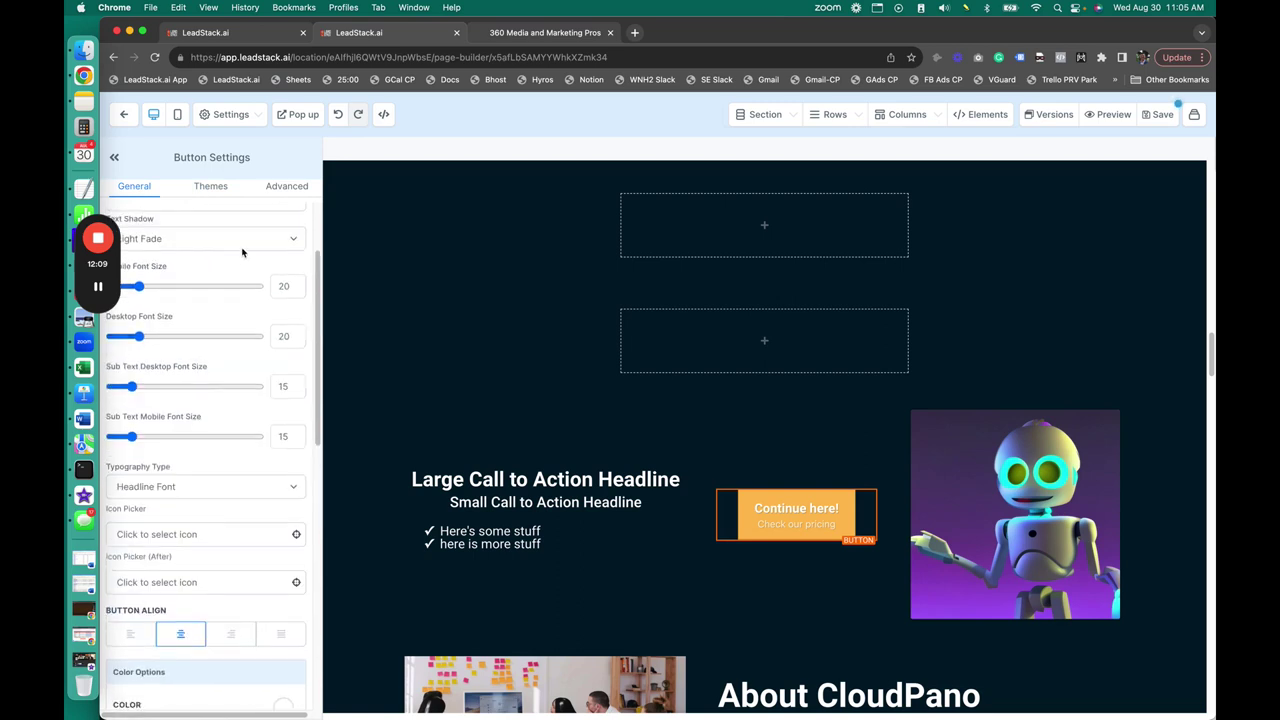
left_click(162, 337)
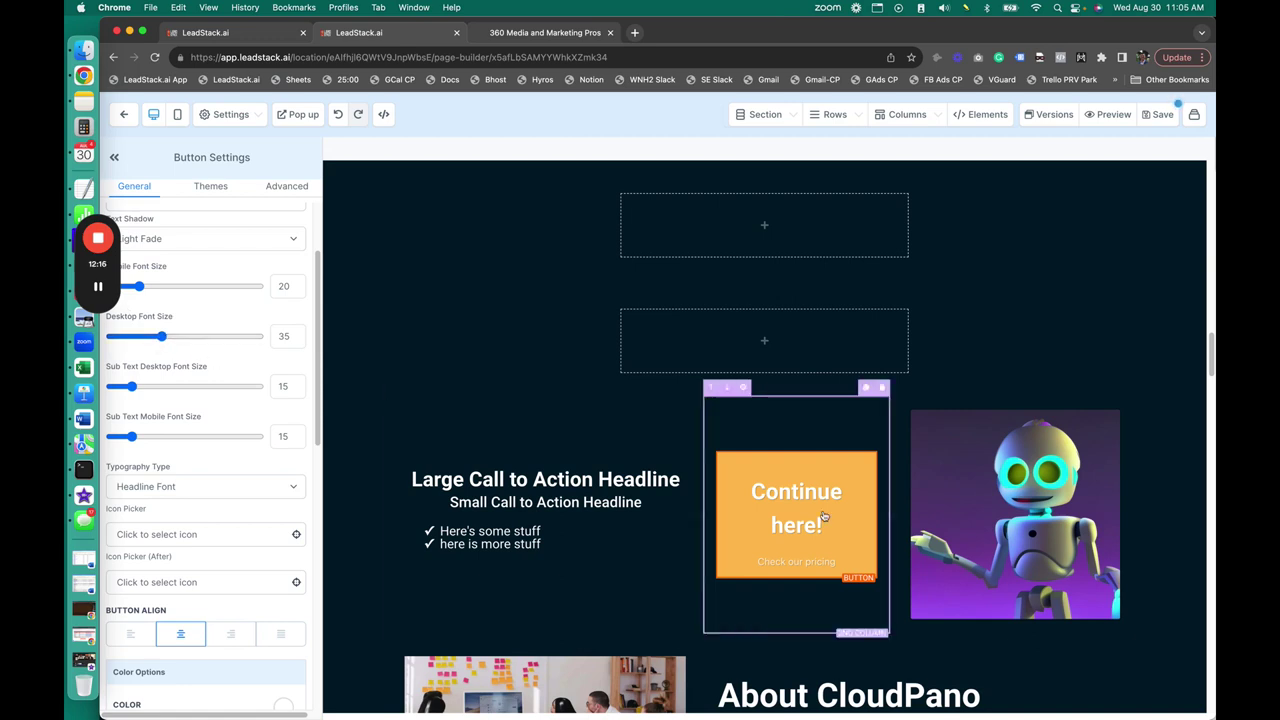
left_click_drag(705, 514, 634, 514)
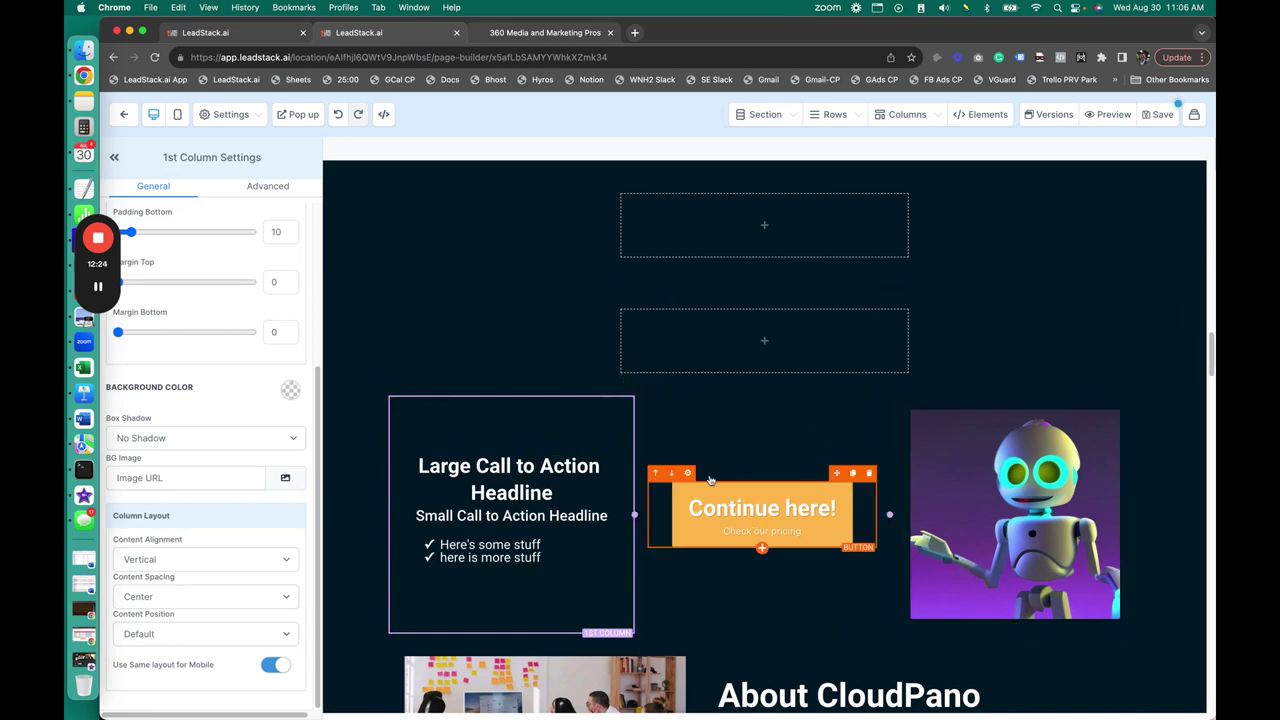
Try the Website URL, Scroll to element and Email link actions on Continue here!
left_click(796, 517)
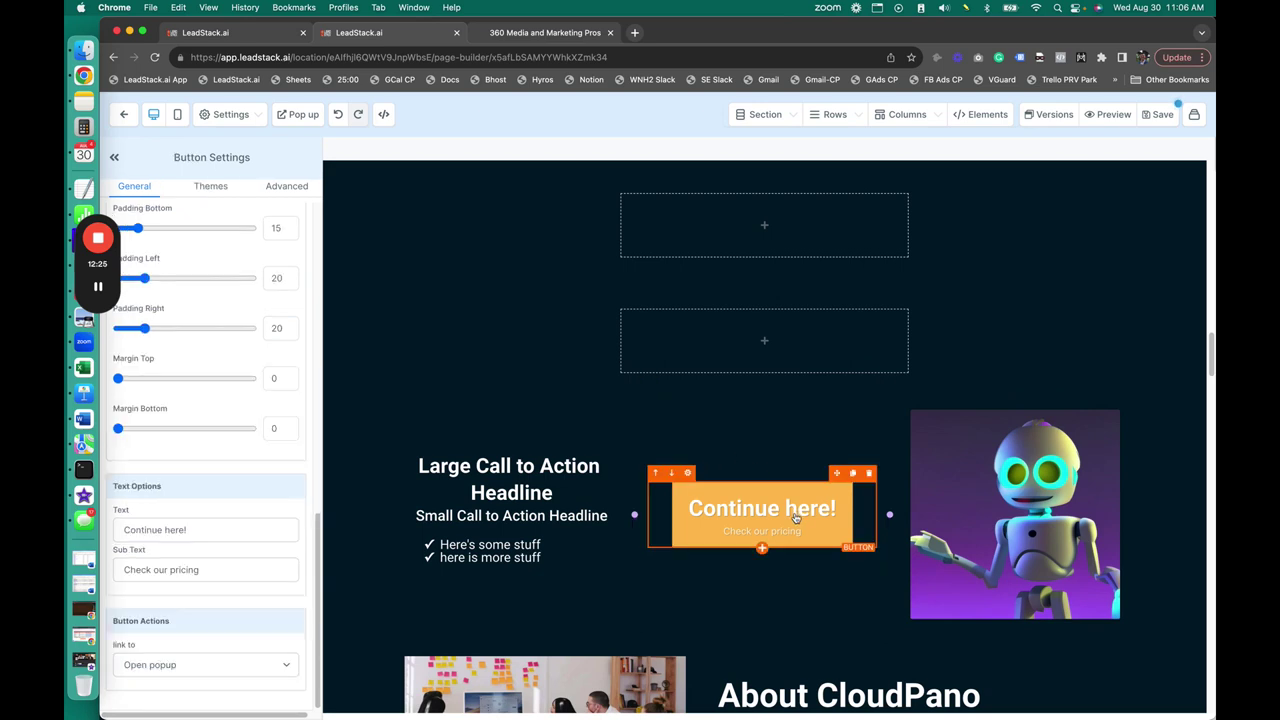
left_click(195, 667)
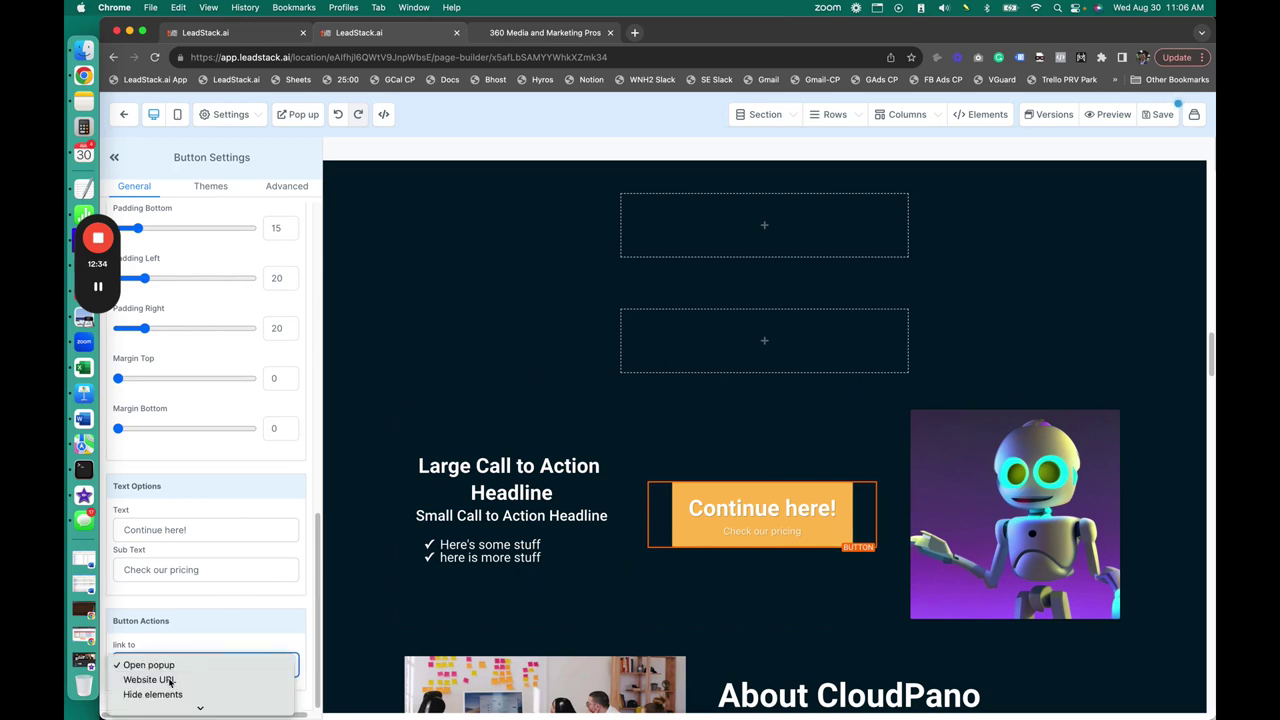
left_click(148, 680)
left_click(175, 666)
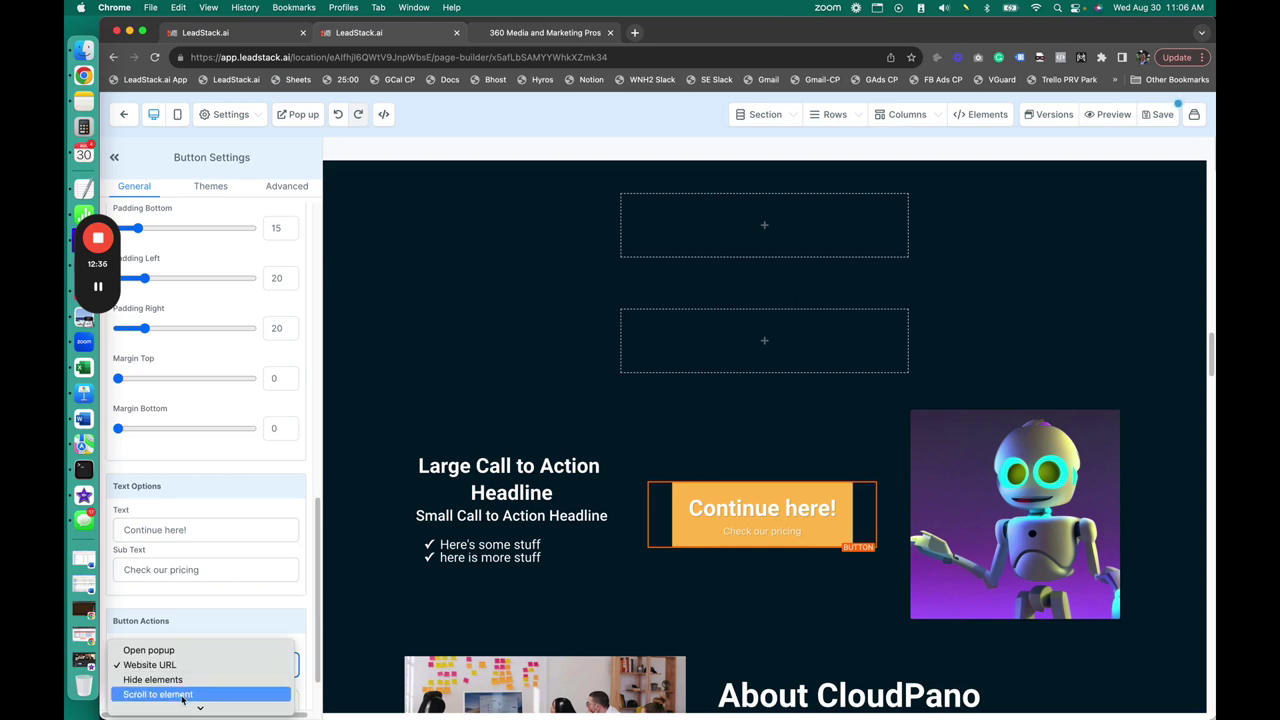
left_click(184, 694)
left_click(195, 665)
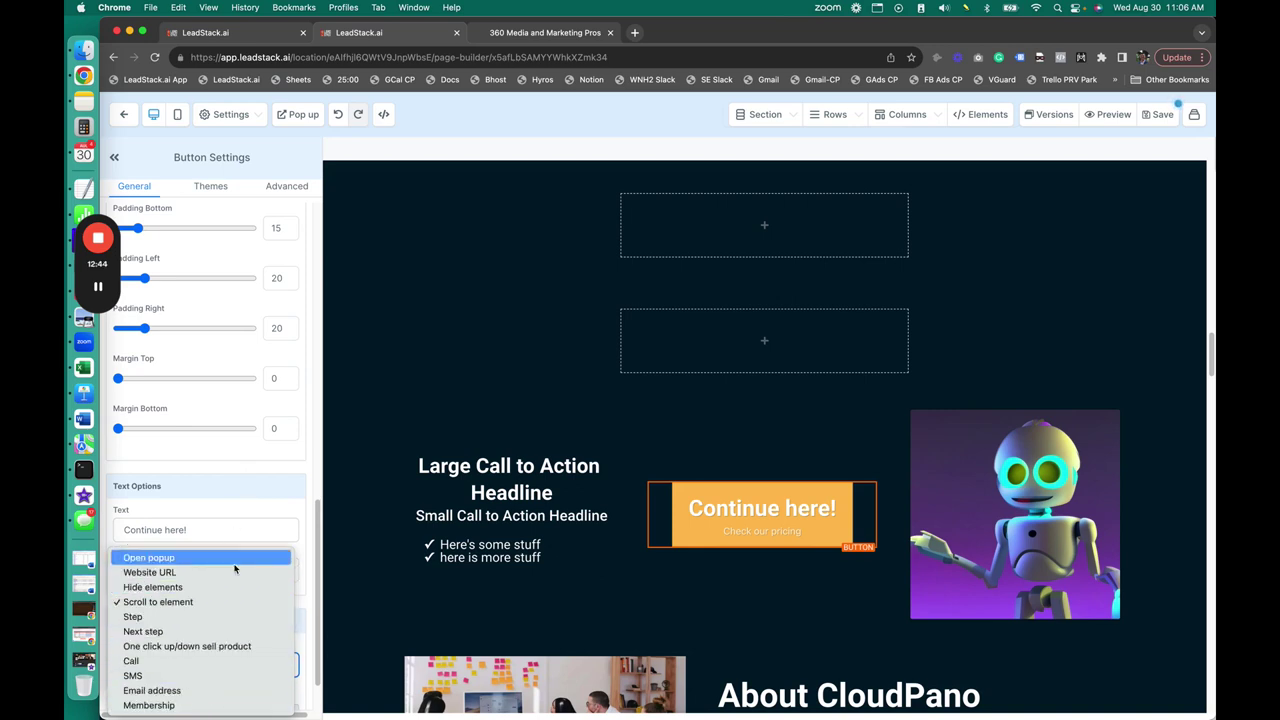
left_click(236, 690)
scroll(200, 648, "down", 1)
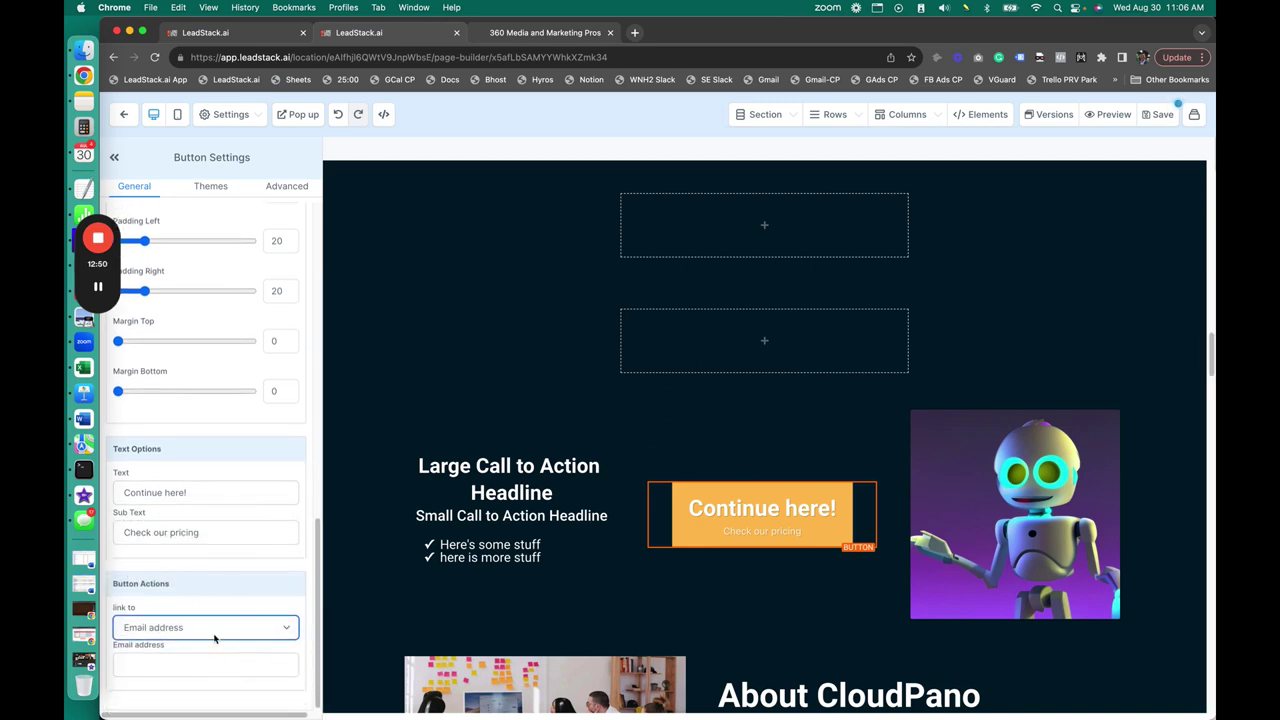
Set the button action back to Open popup and save the funnel page.
left_click(228, 627)
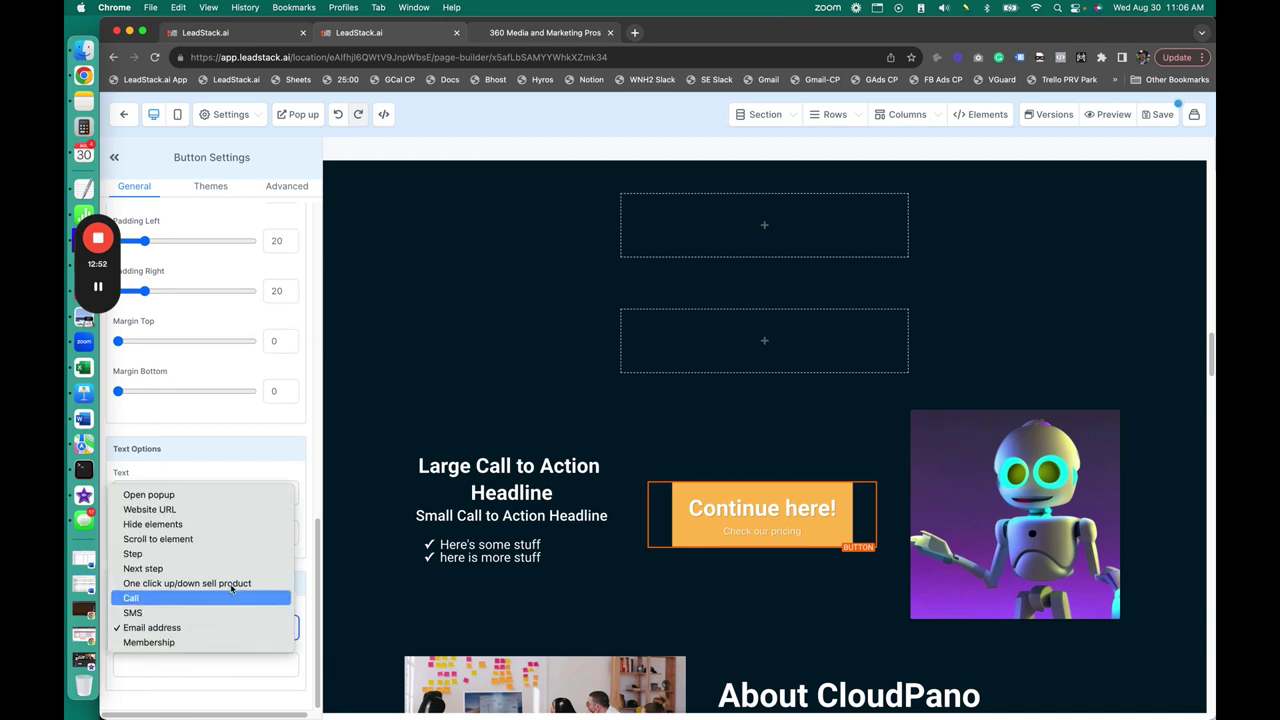
left_click(246, 494)
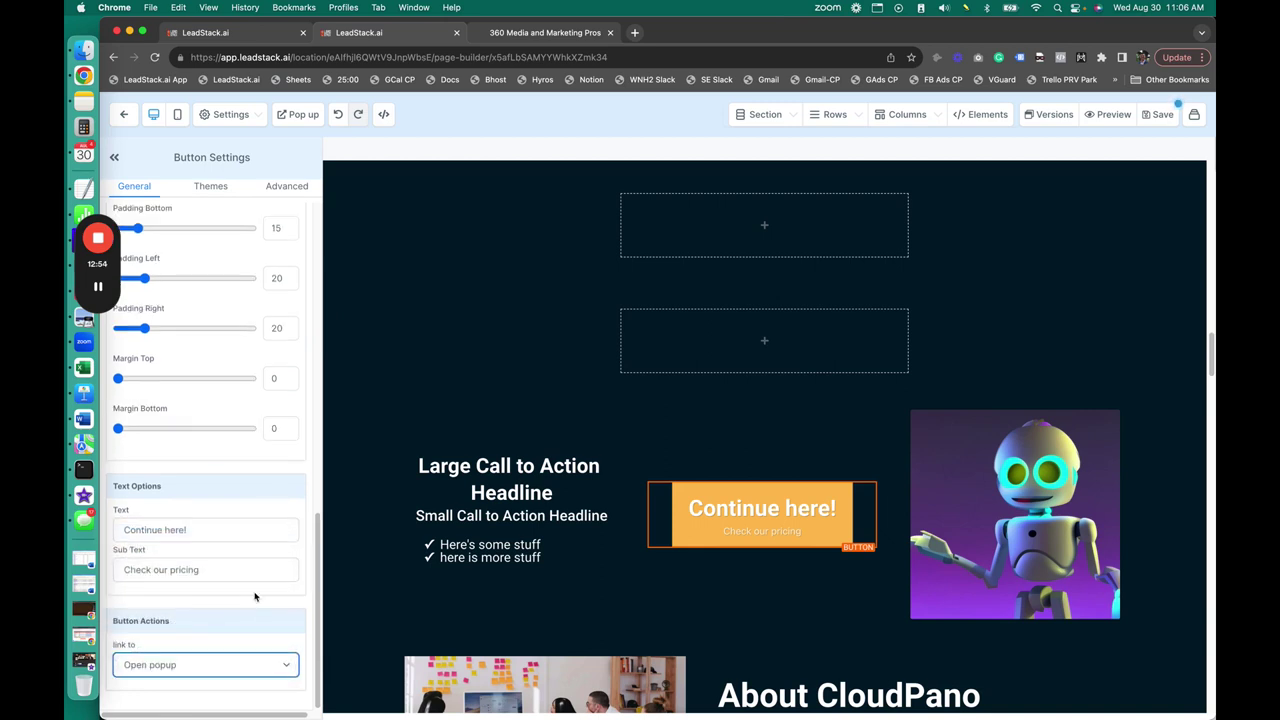
left_click(1162, 116)
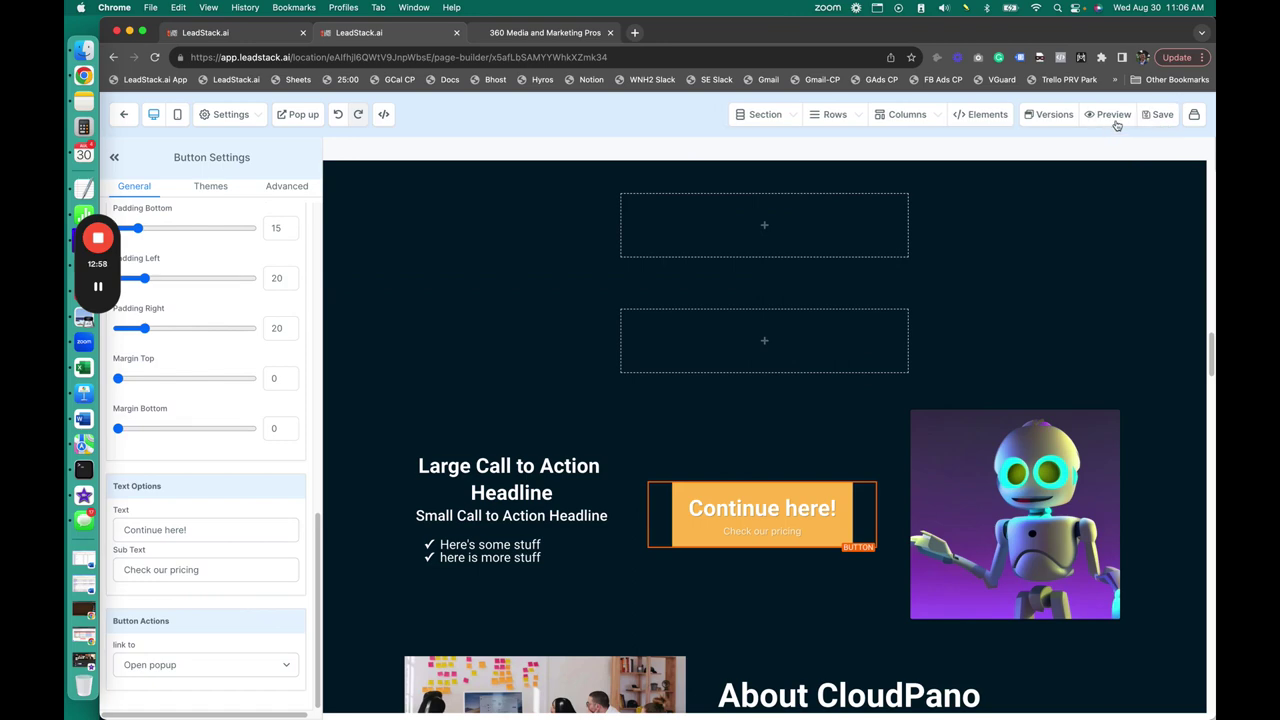
Open a live preview of the funnel page and dismiss the pricing popup.
left_click(1113, 115)
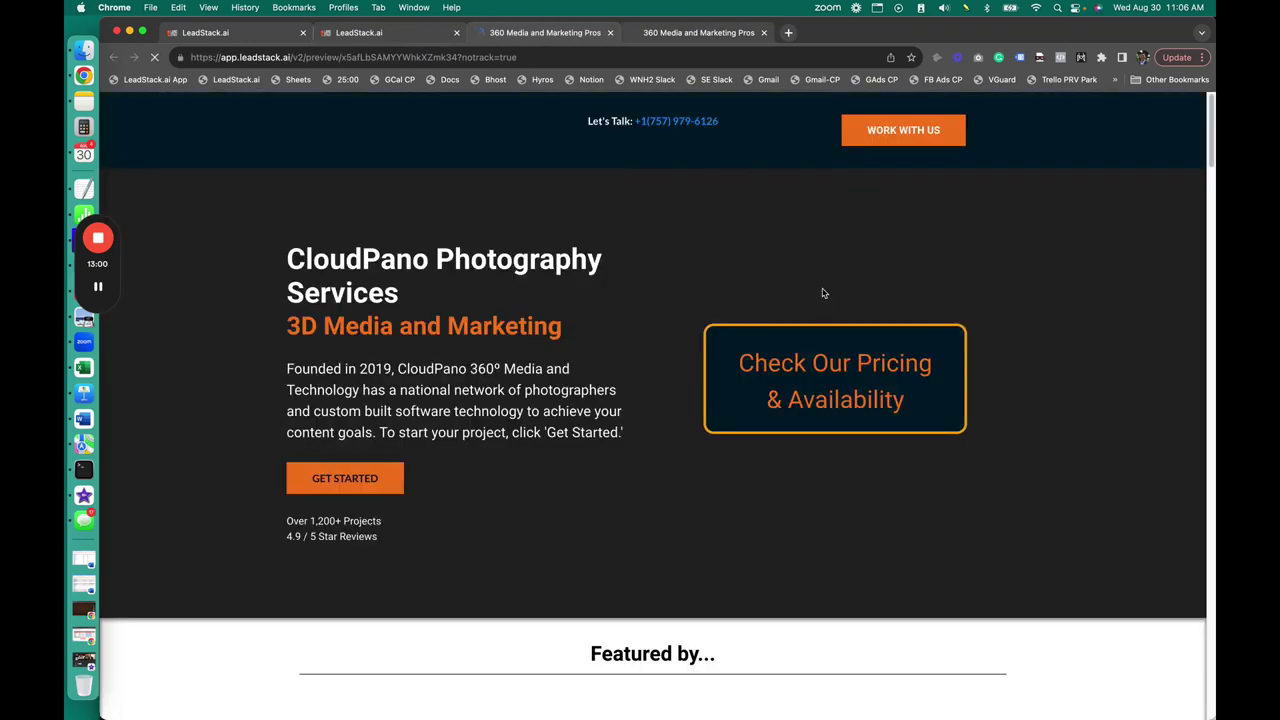
scroll(233, 477, "down", 10)
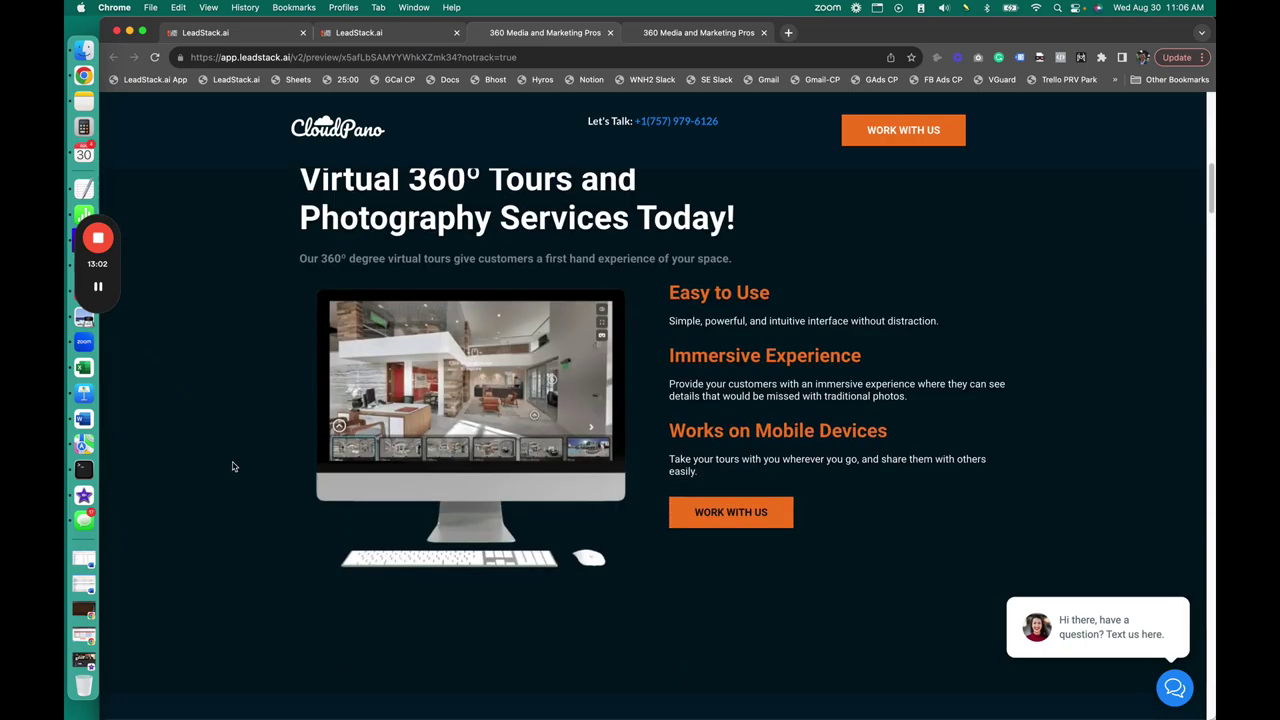
left_click(872, 193)
scroll(329, 434, "down", 5)
scroll(327, 436, "up", 3)
scroll(500, 380, "down", 3)
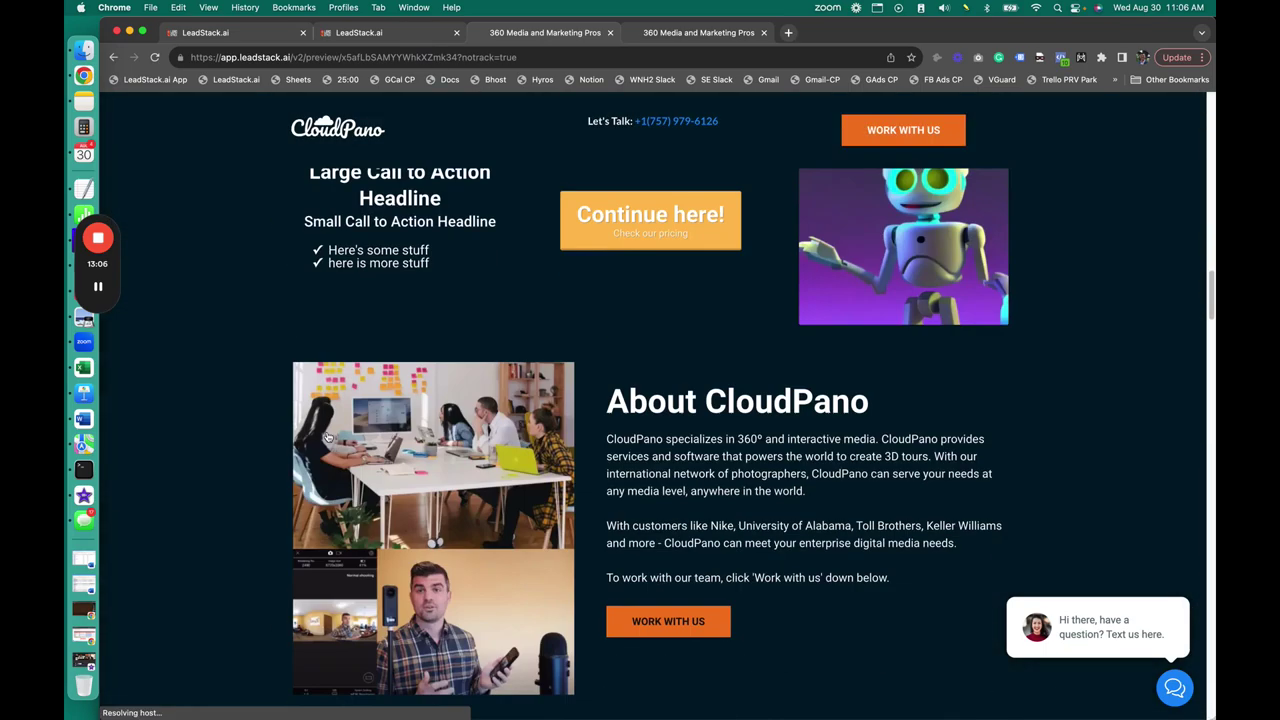
scroll(674, 314, "up", 3)
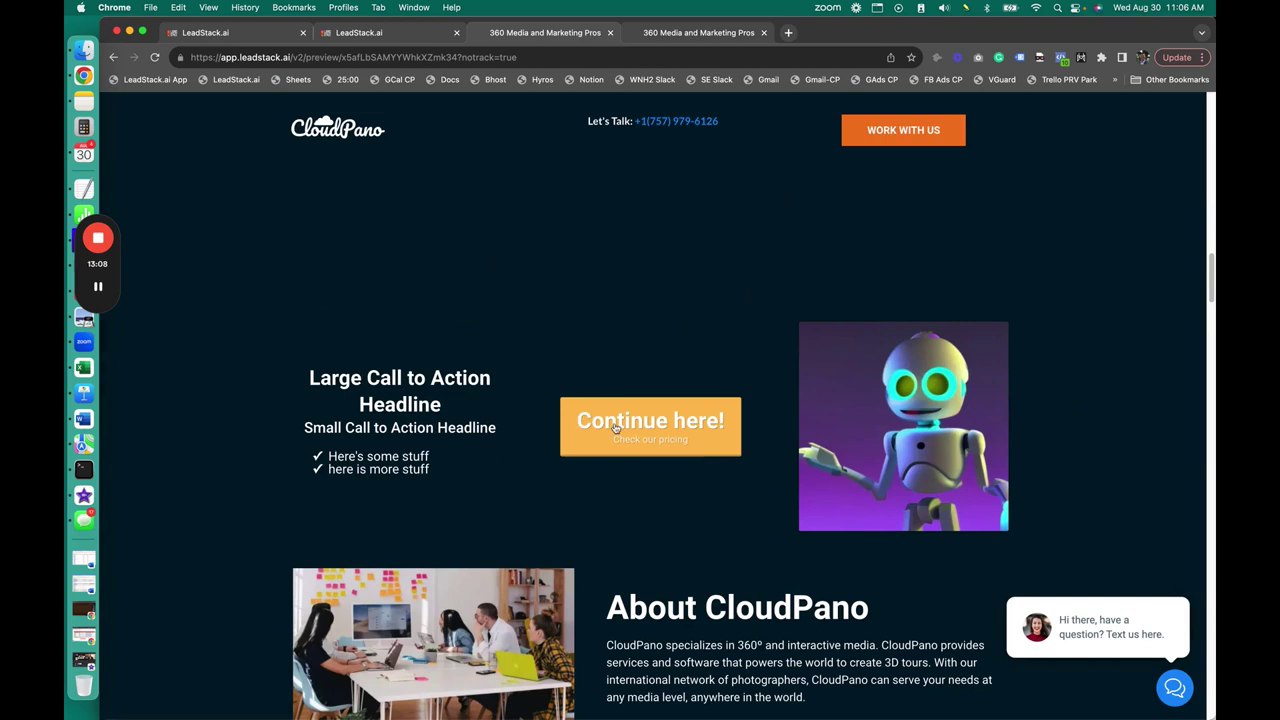
Confirm Continue here! and WORK WITH US both open the pricing popup, then return to the hero.
left_click(656, 430)
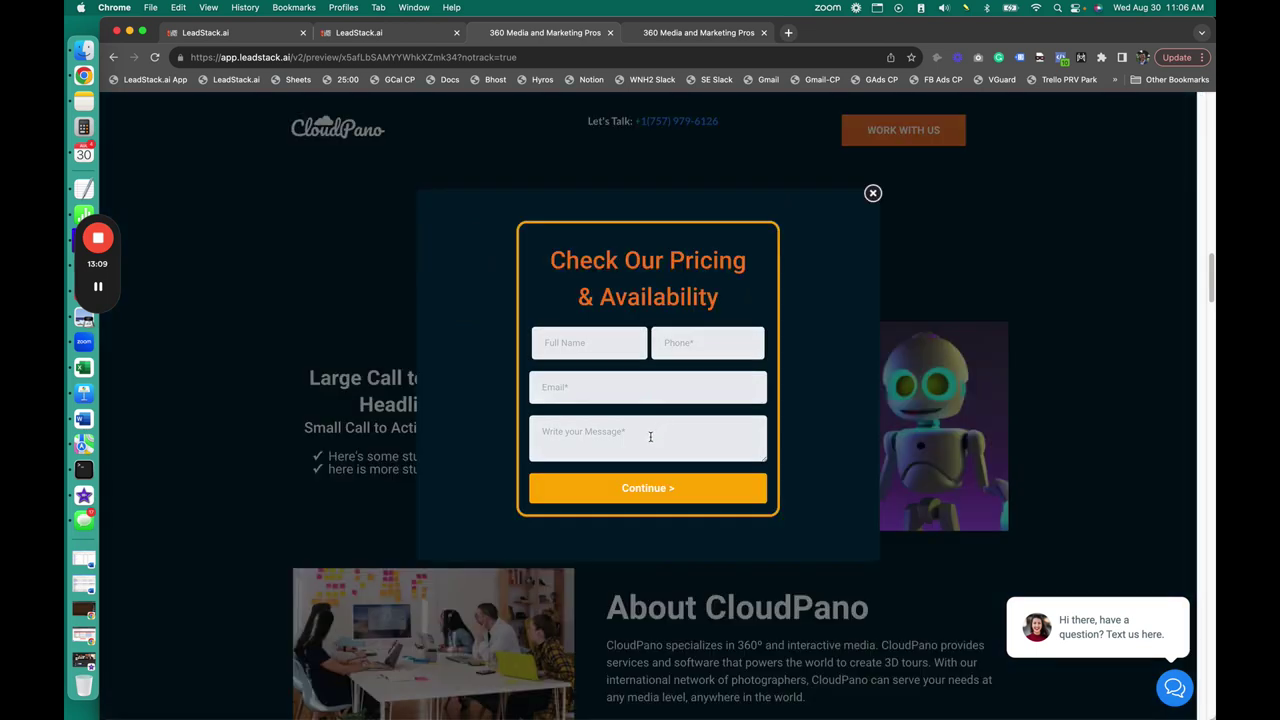
left_click(873, 194)
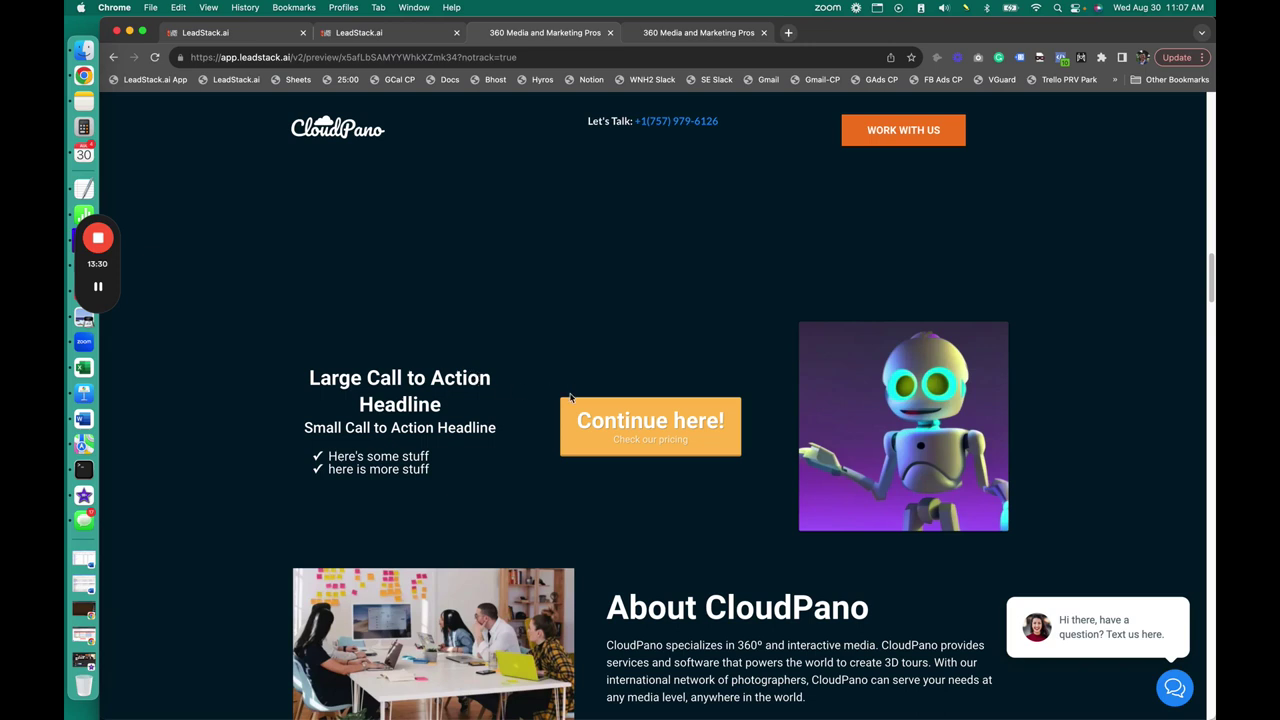
left_click(901, 139)
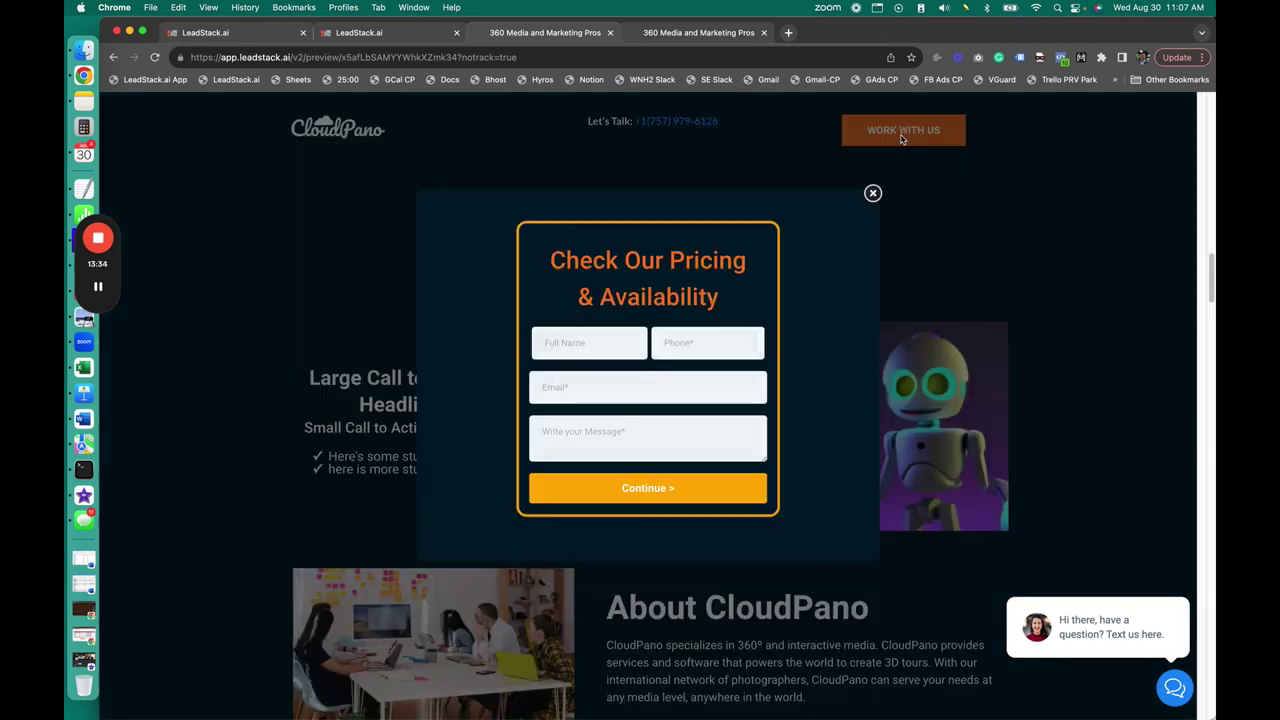
left_click(875, 199)
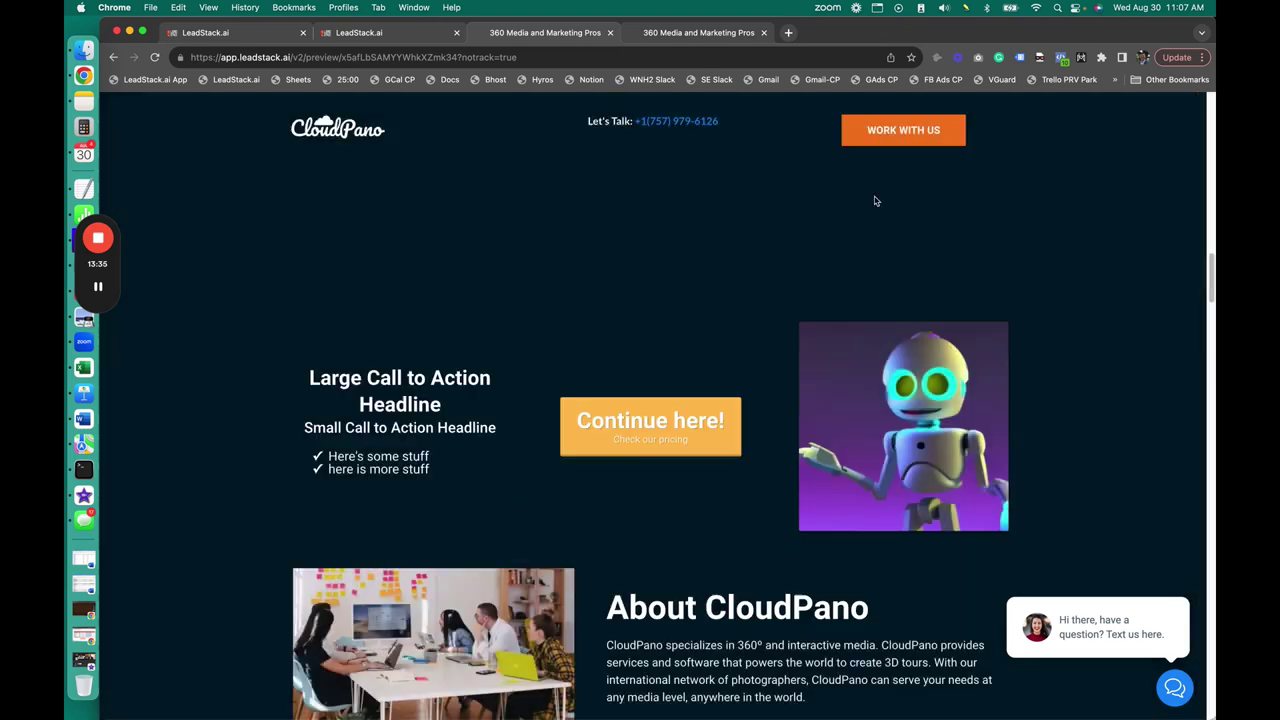
left_click(673, 425)
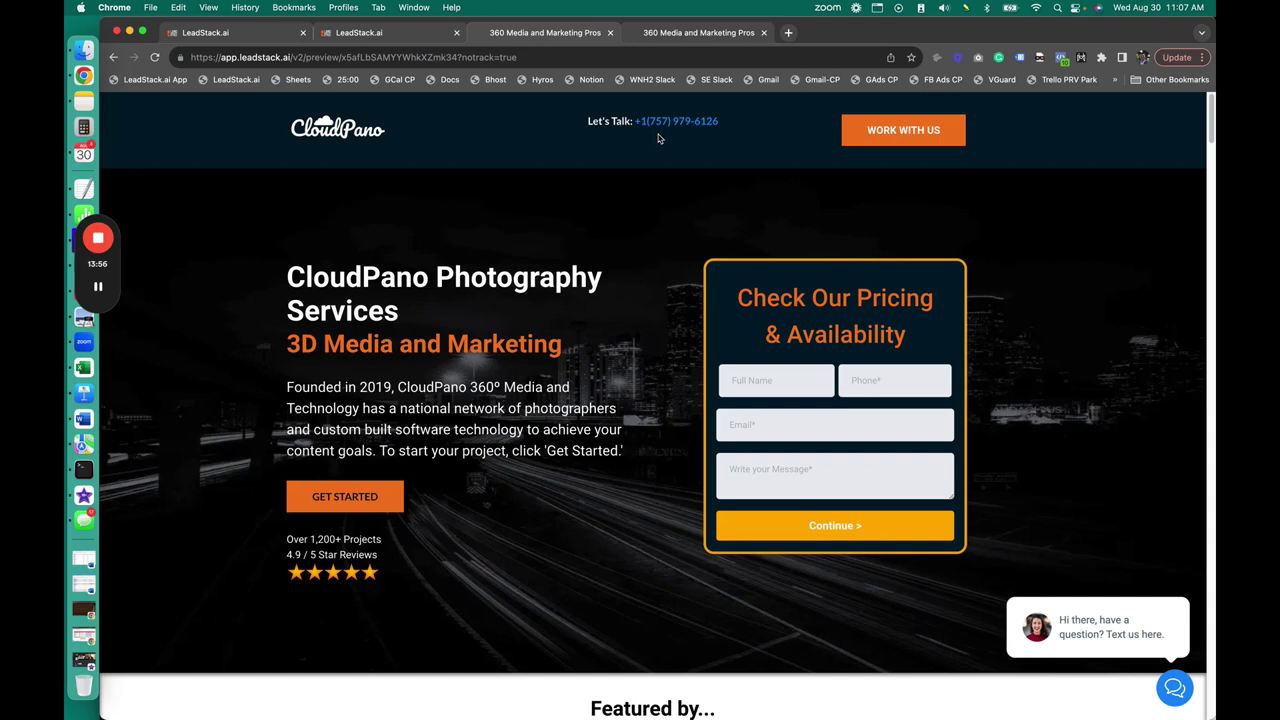
Confirm GET STARTED opens the pricing popup, then close it.
left_click(338, 497)
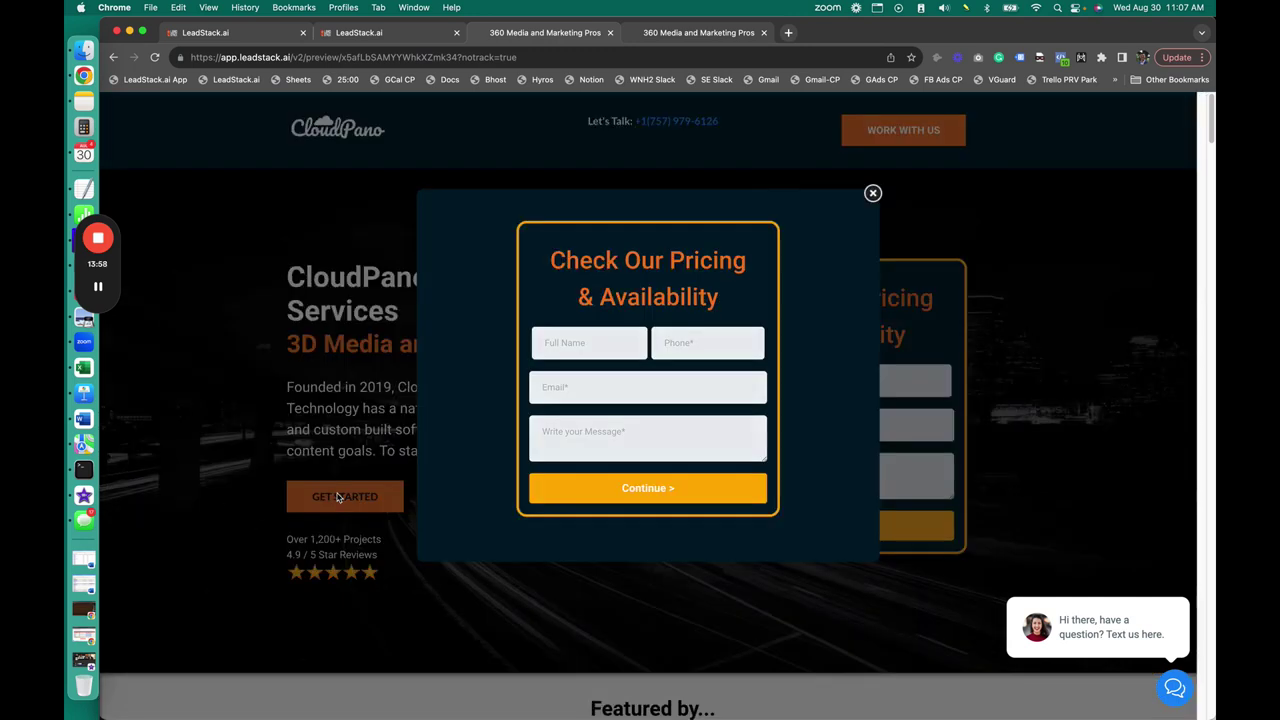
left_click(873, 193)
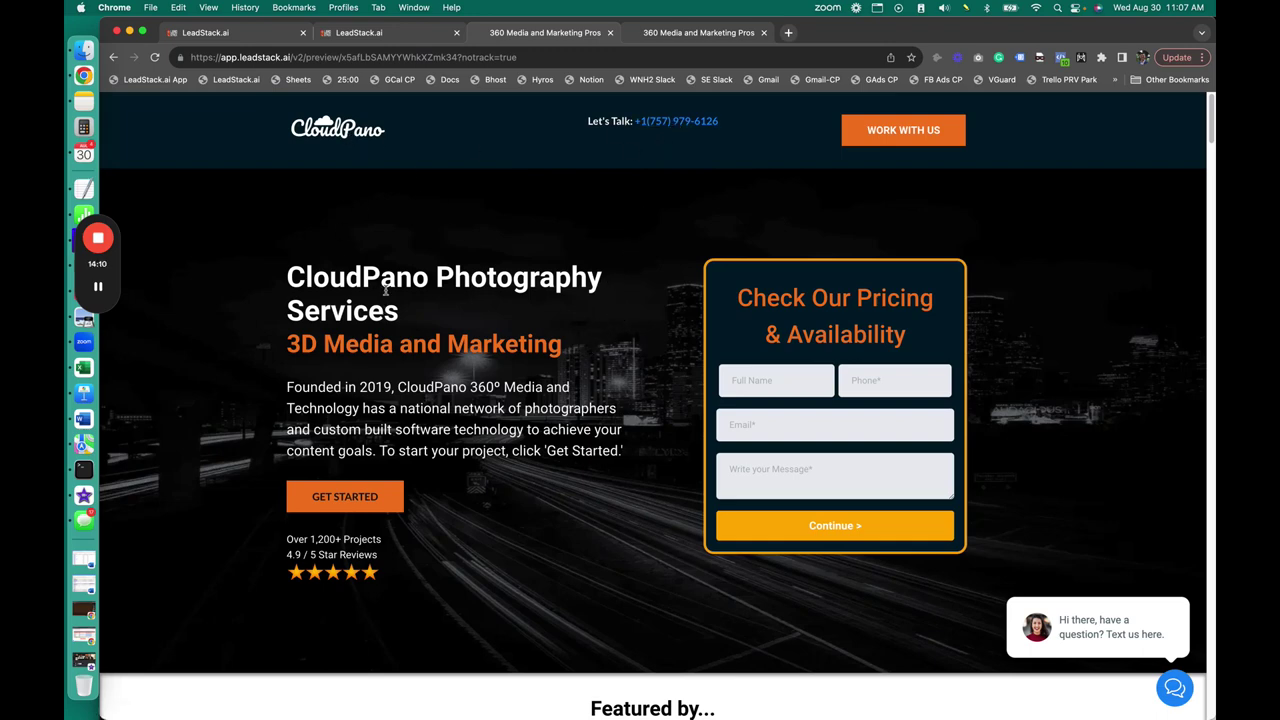
scroll(450, 340, "down", 10)
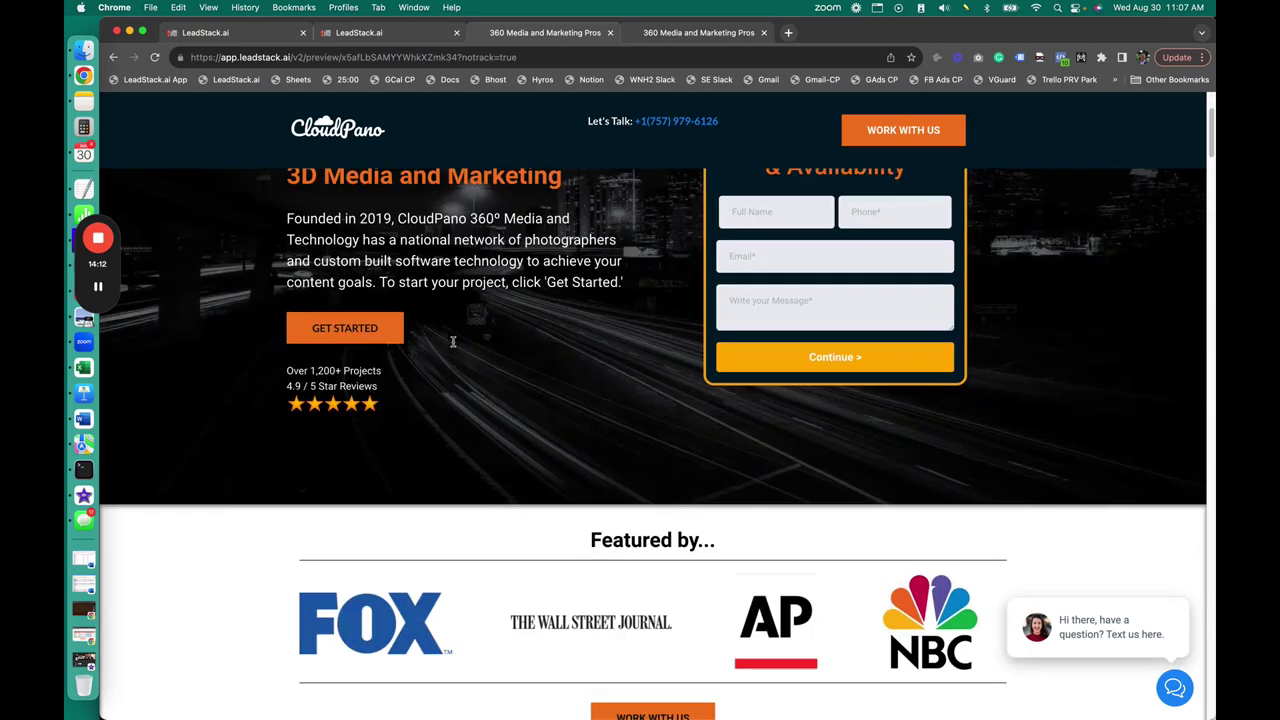
Scroll past VIEW ALL and the services section to the Lets work together form and footer.
scroll(470, 340, "down", 4)
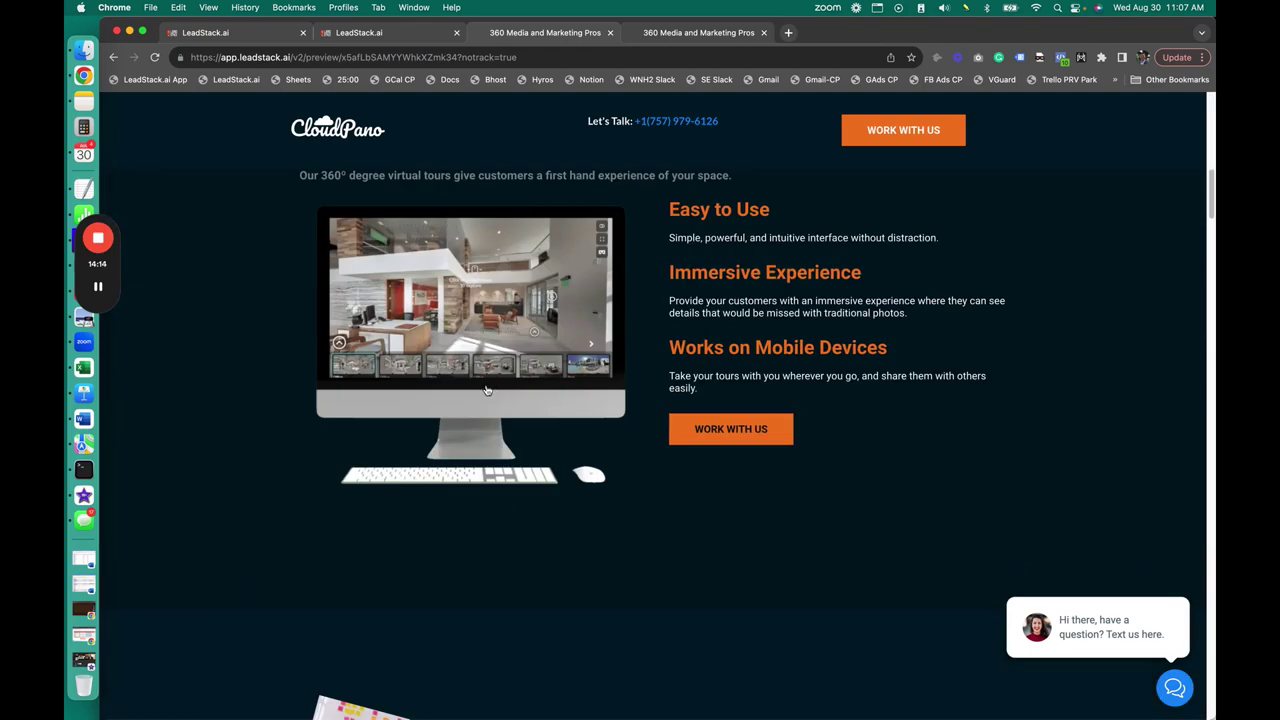
scroll(585, 483, "down", 5)
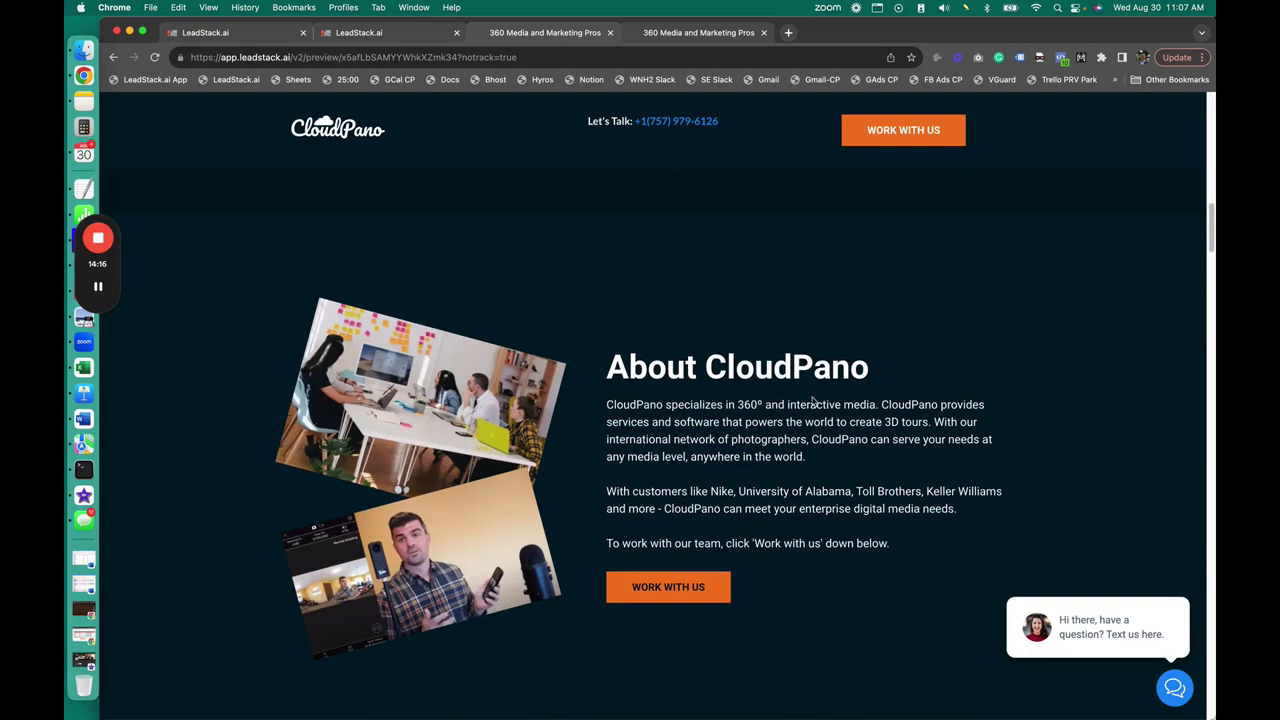
scroll(811, 381, "down", 10)
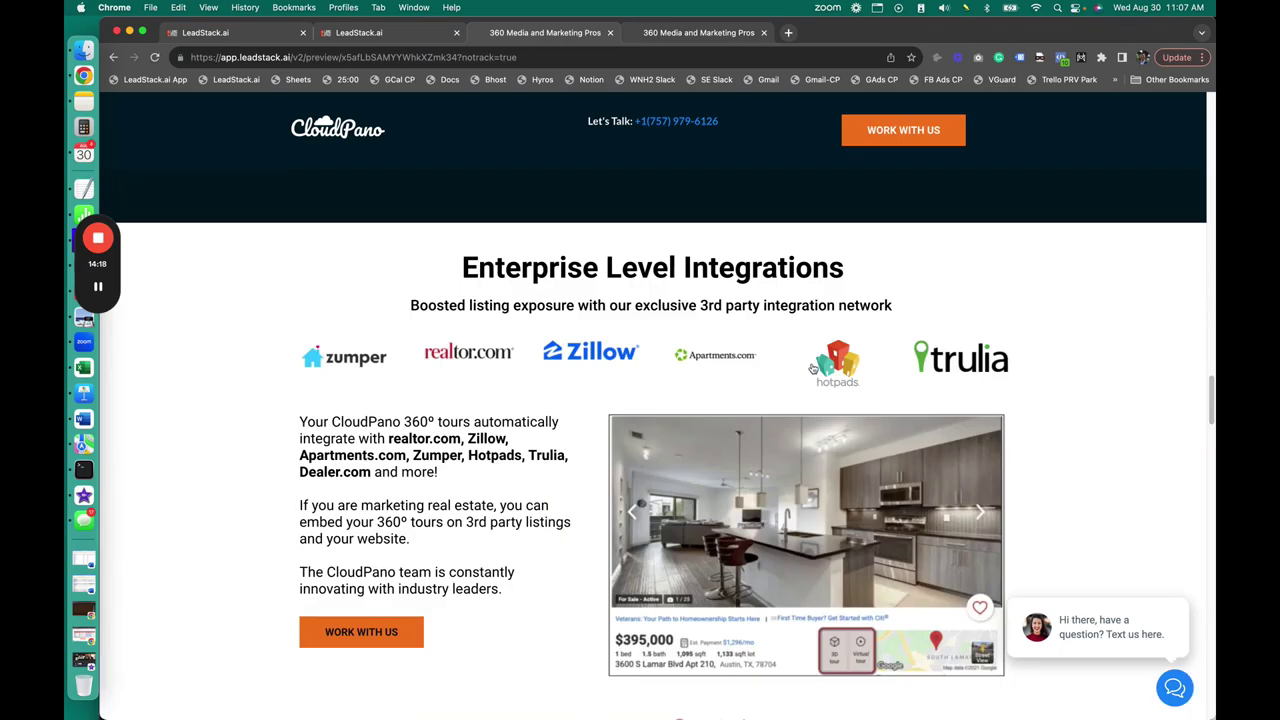
scroll(755, 383, "down", 8)
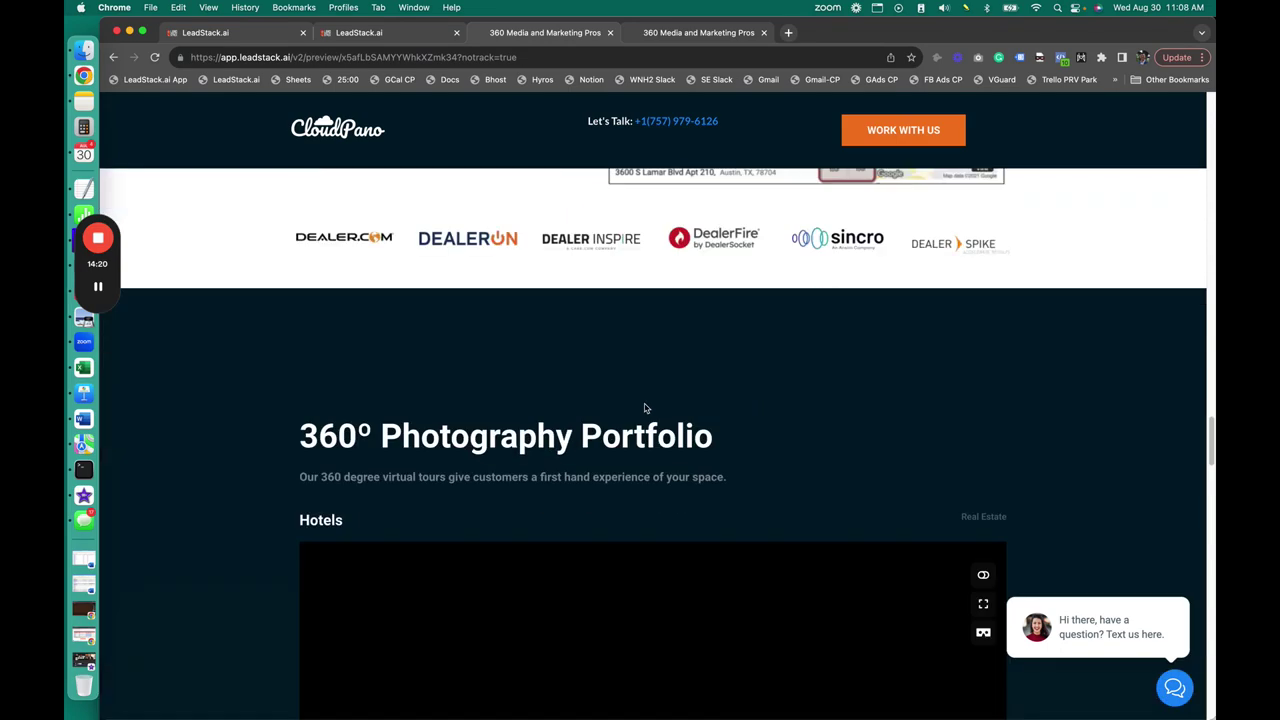
scroll(268, 420, "down", 10)
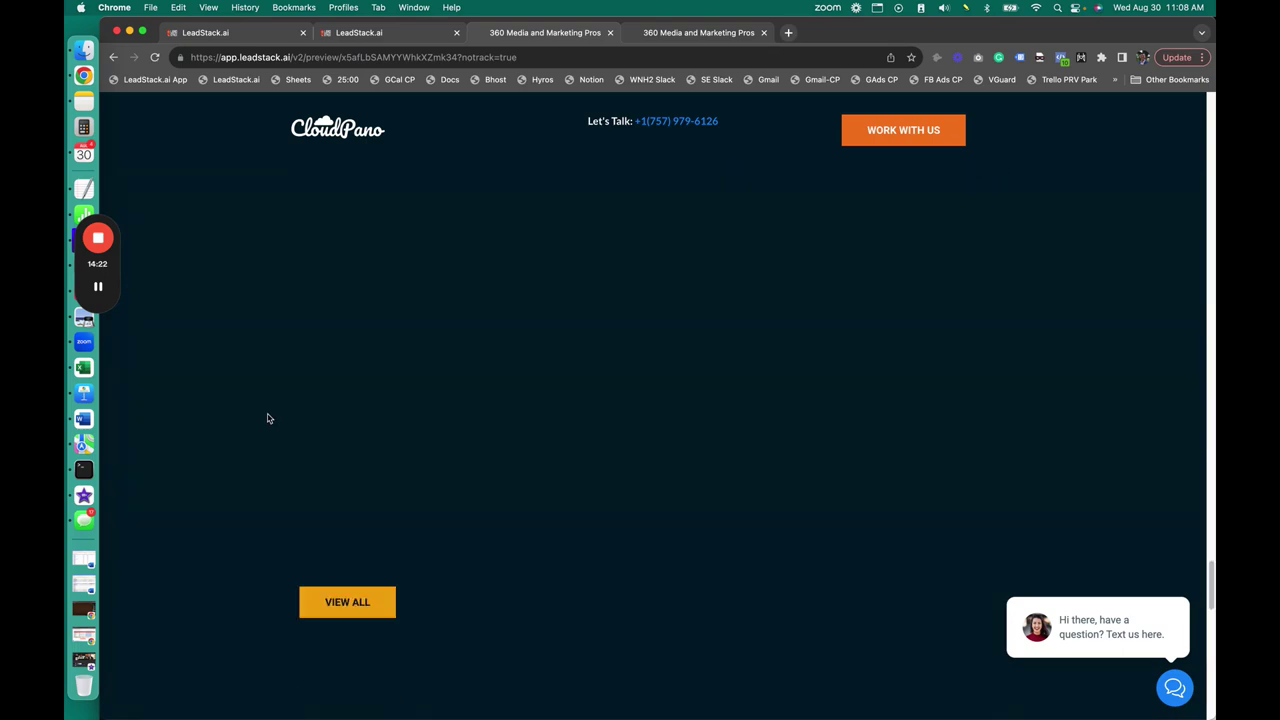
scroll(268, 419, "down", 12)
scroll(268, 423, "down", 3)
scroll(274, 439, "down", 5)
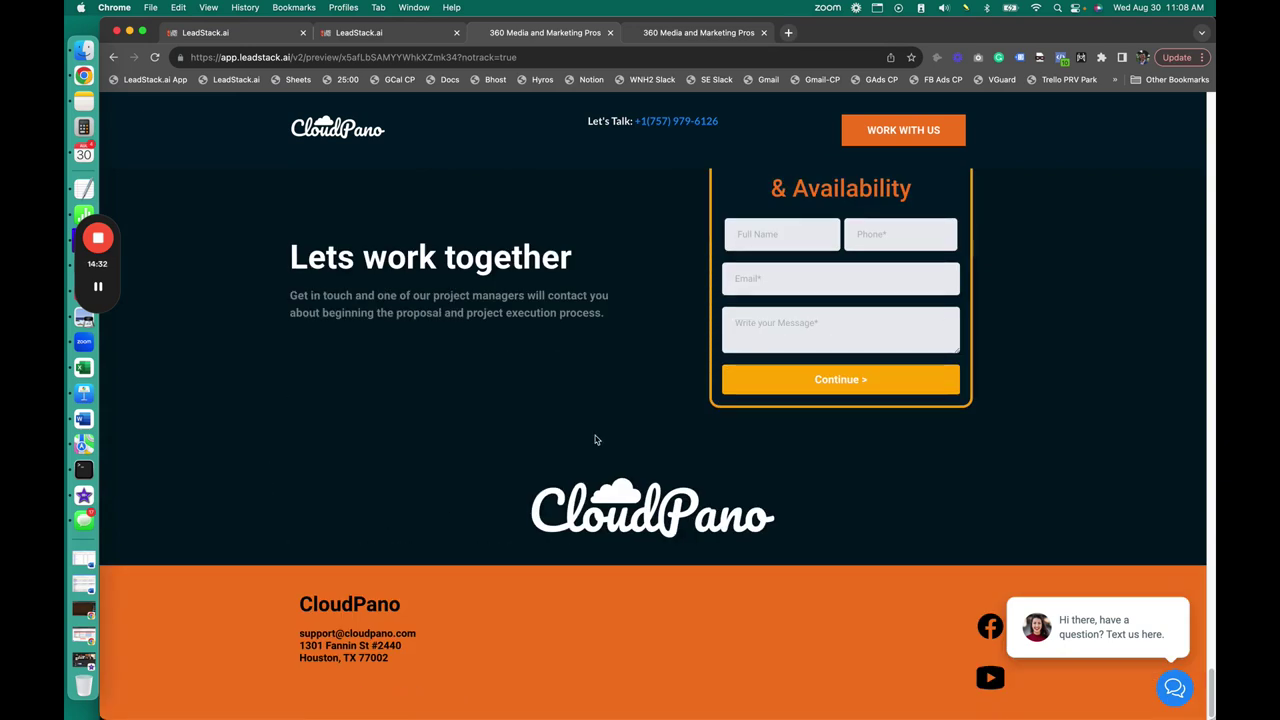
Check the CP Local 360 Funnel's Thank you and Home steps, then go back to the Funnels list.
left_click(255, 32)
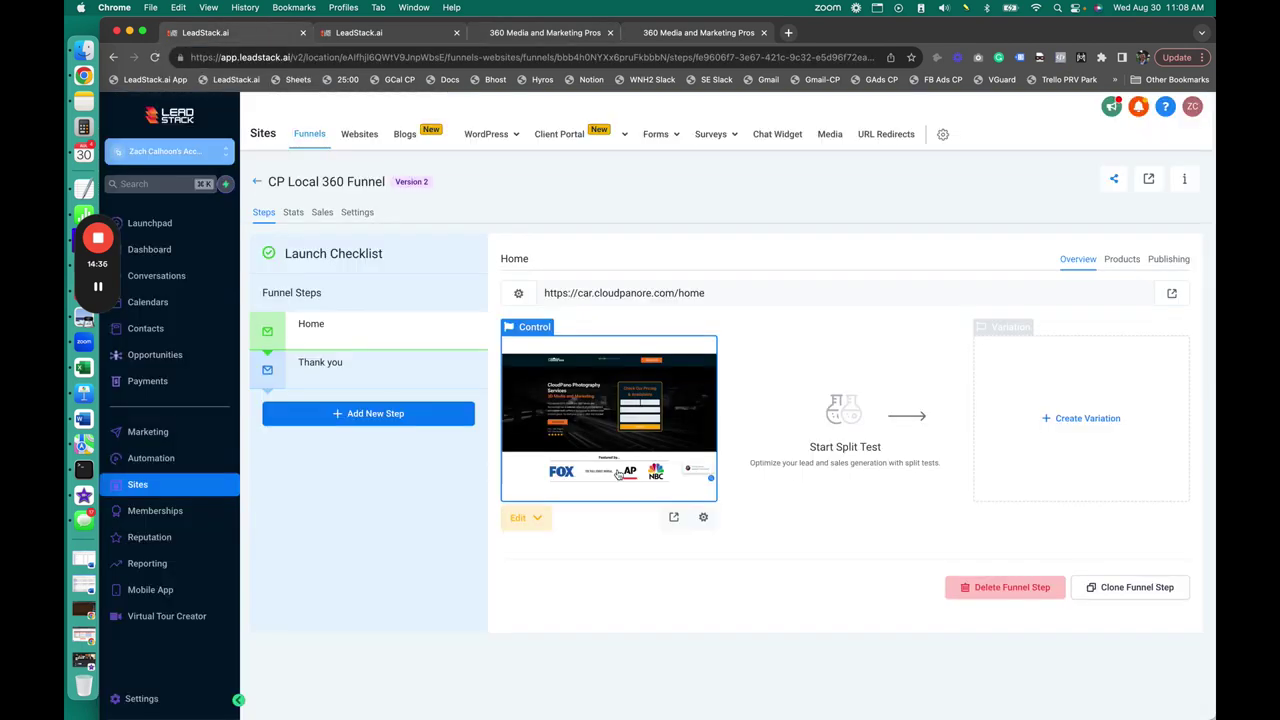
left_click(366, 383)
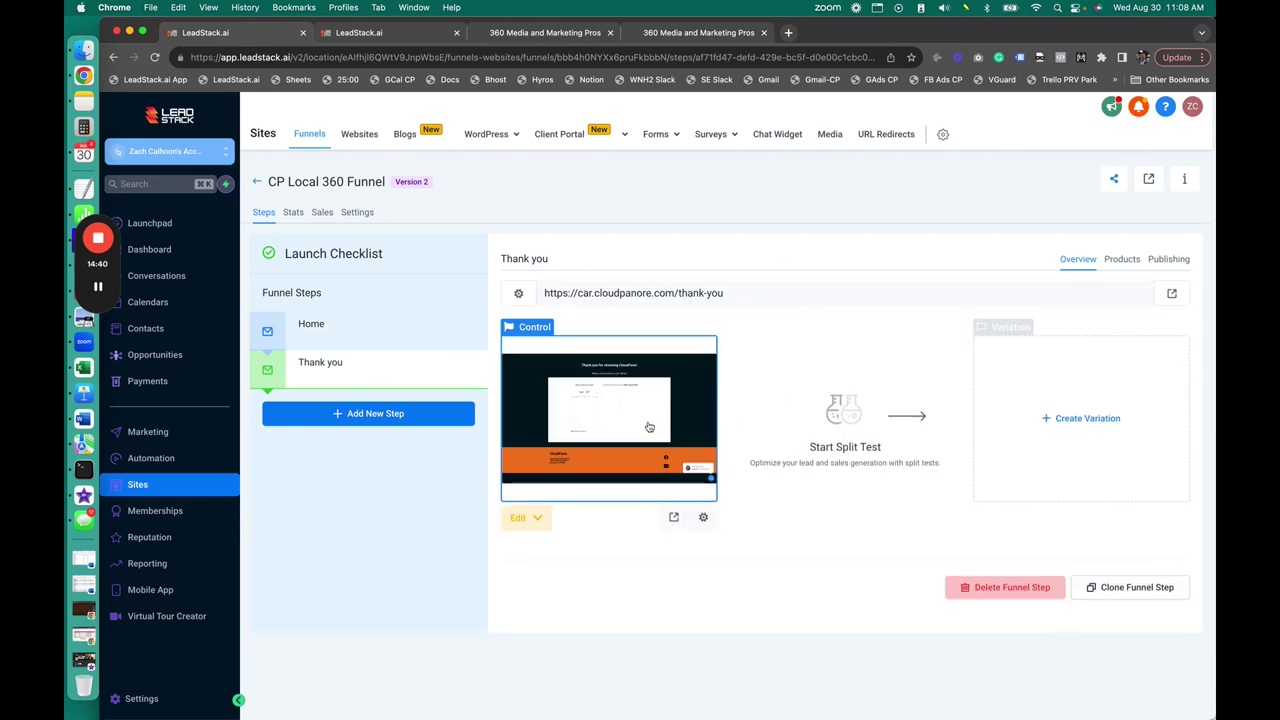
left_click(377, 337)
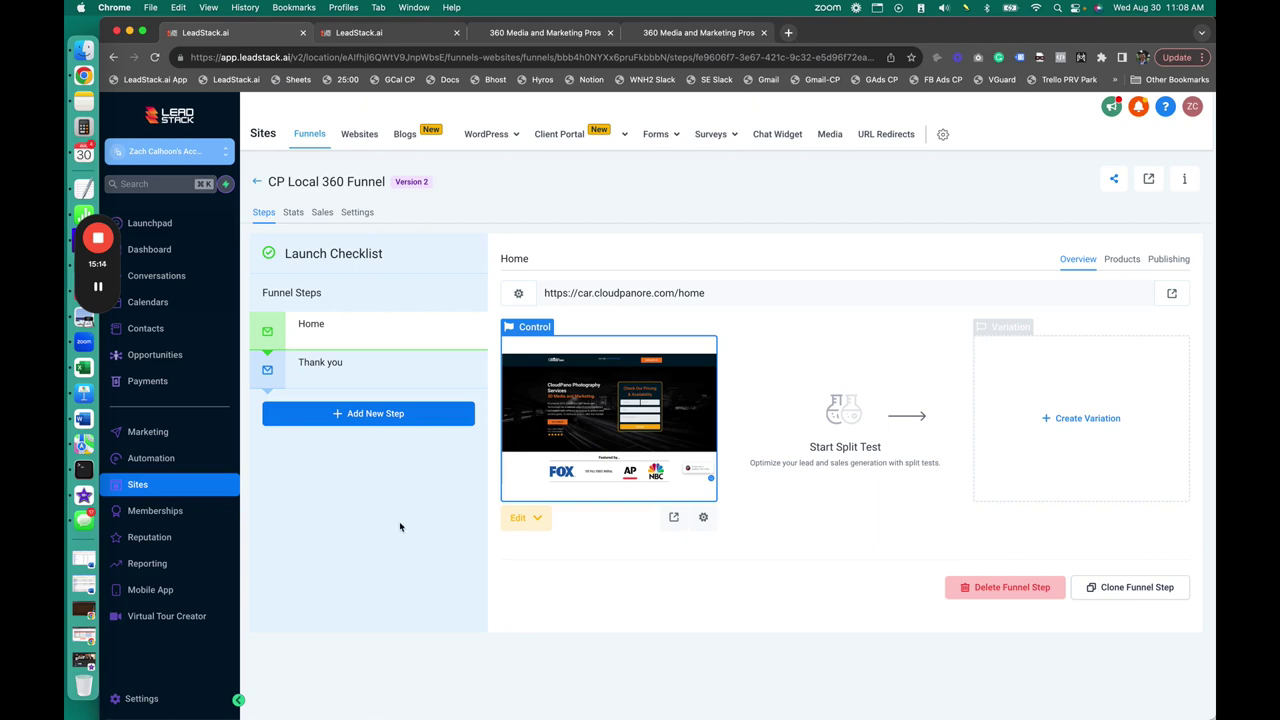
left_click(256, 182)
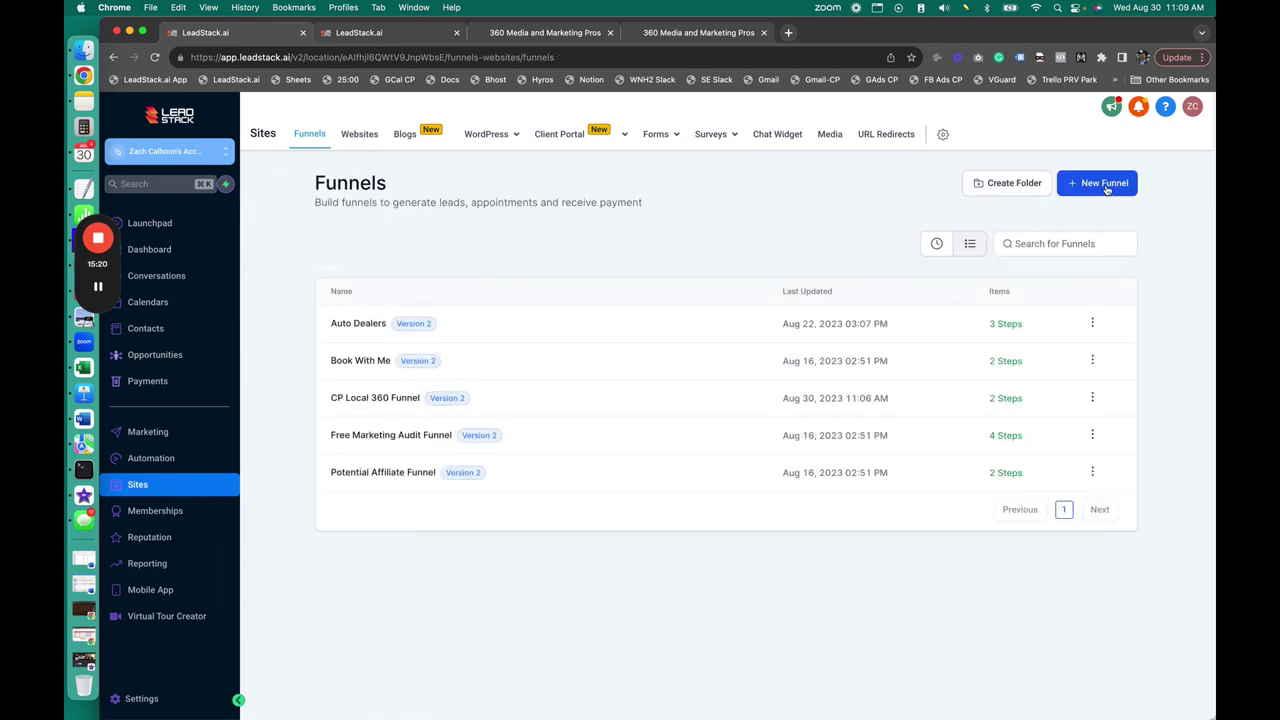
Peek at the Auto Dealers funnel, then create a New Funnel from templates.
left_click(370, 324)
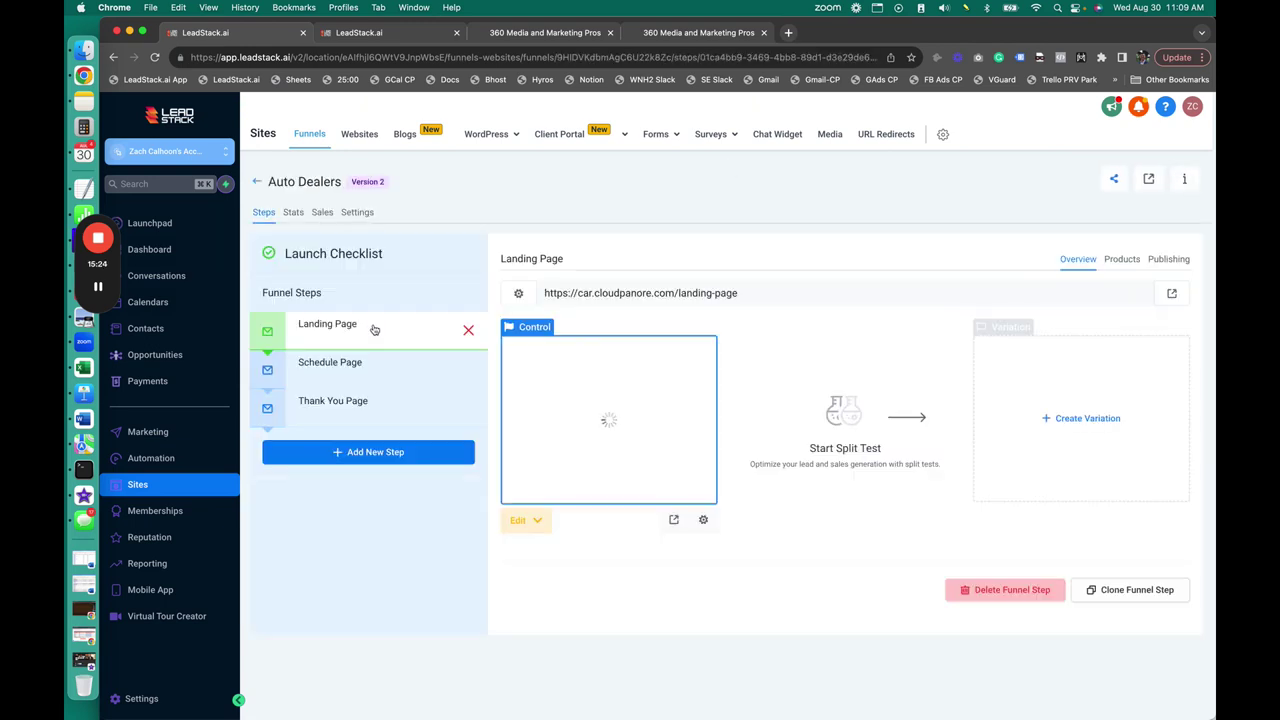
left_click(257, 181)
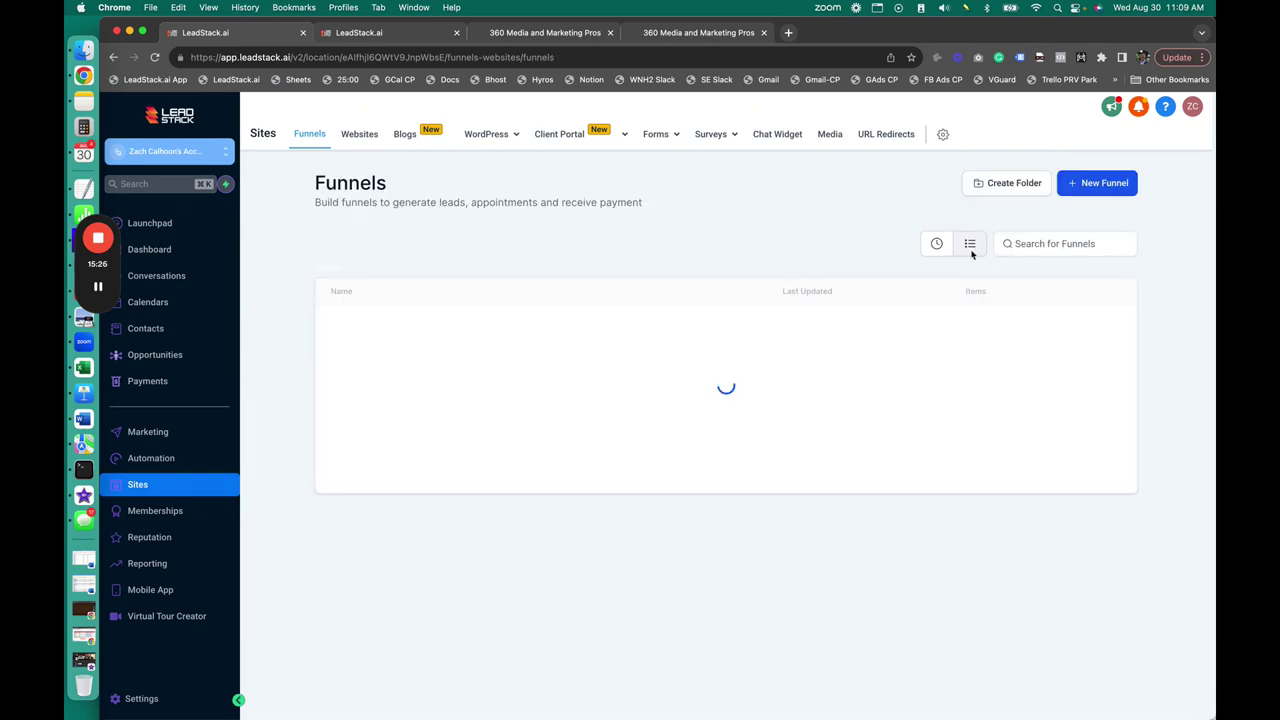
left_click(1095, 183)
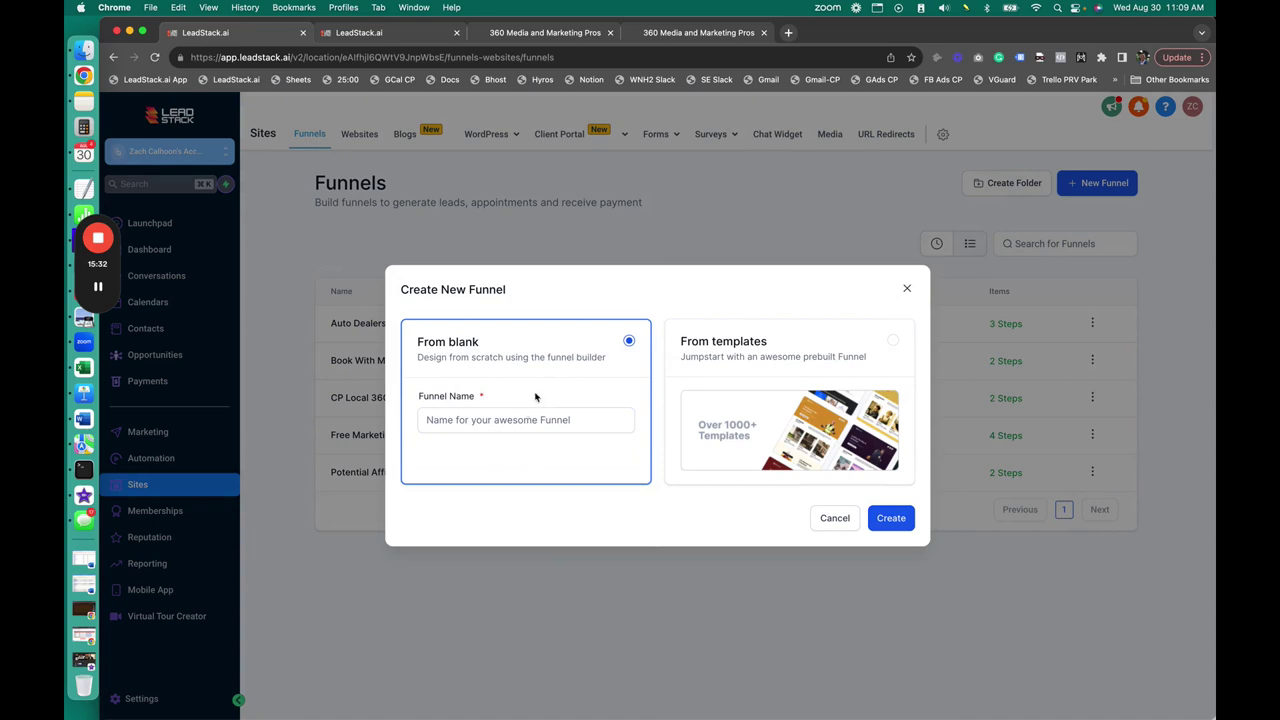
left_click(838, 424)
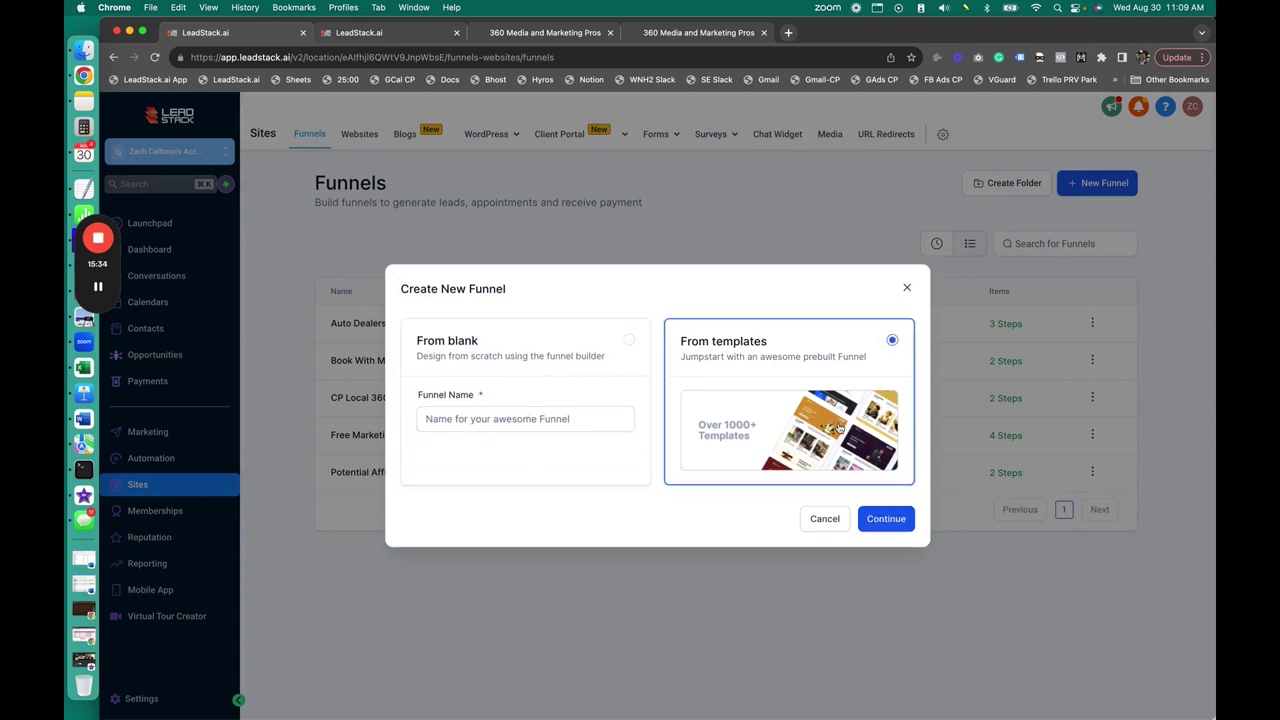
left_click(898, 526)
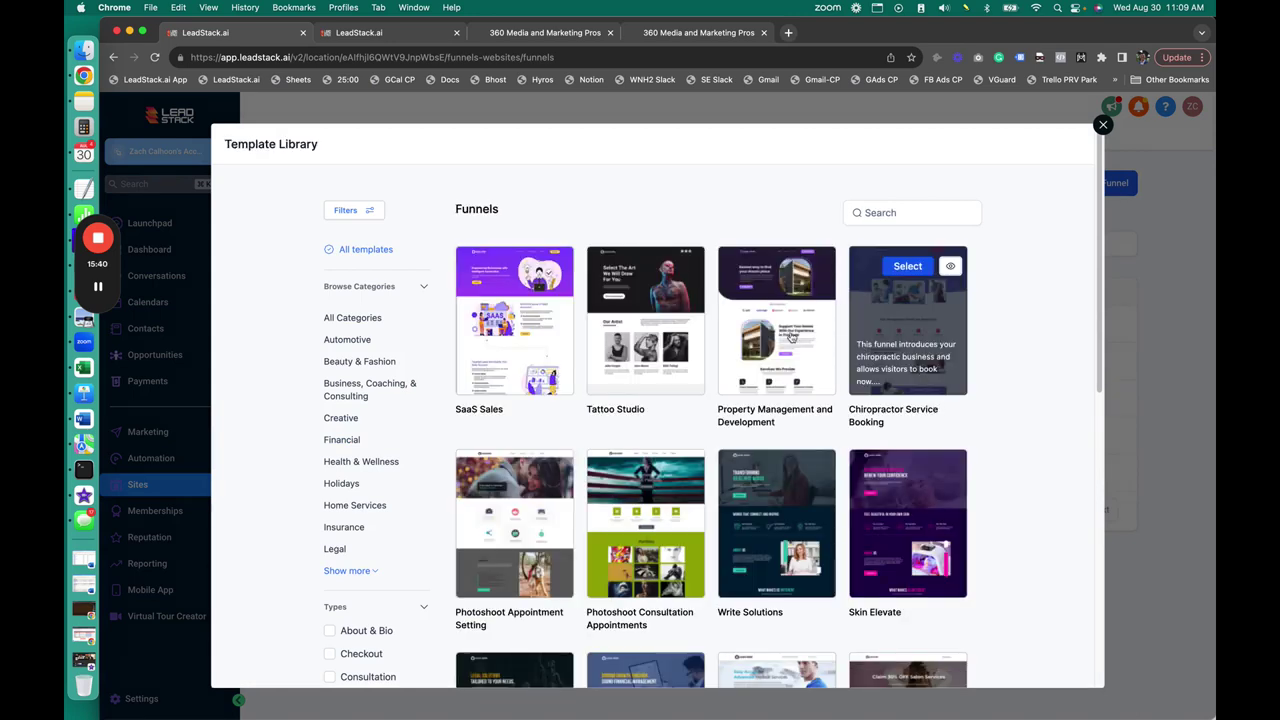
Filter templates to Health & Wellness and scroll to gym funnels like Pulse Fitness.
left_click(375, 463)
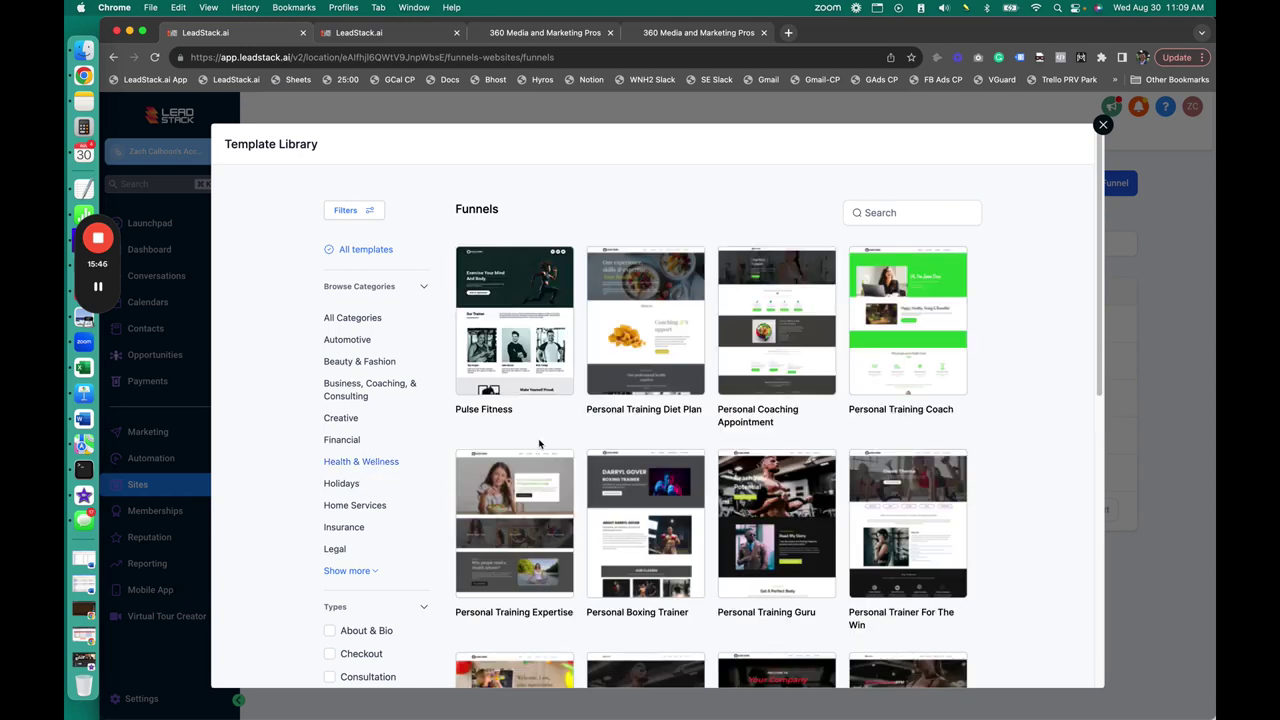
scroll(543, 442, "down", 5)
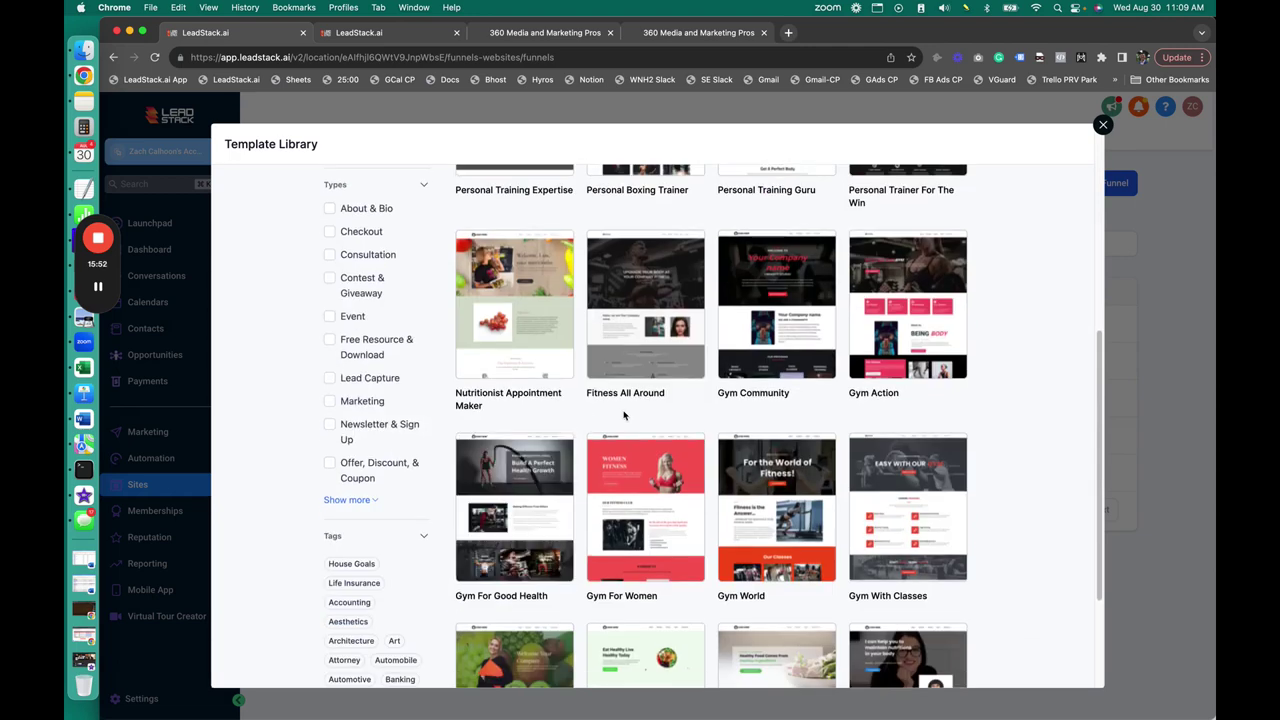
mouse_move(820, 306)
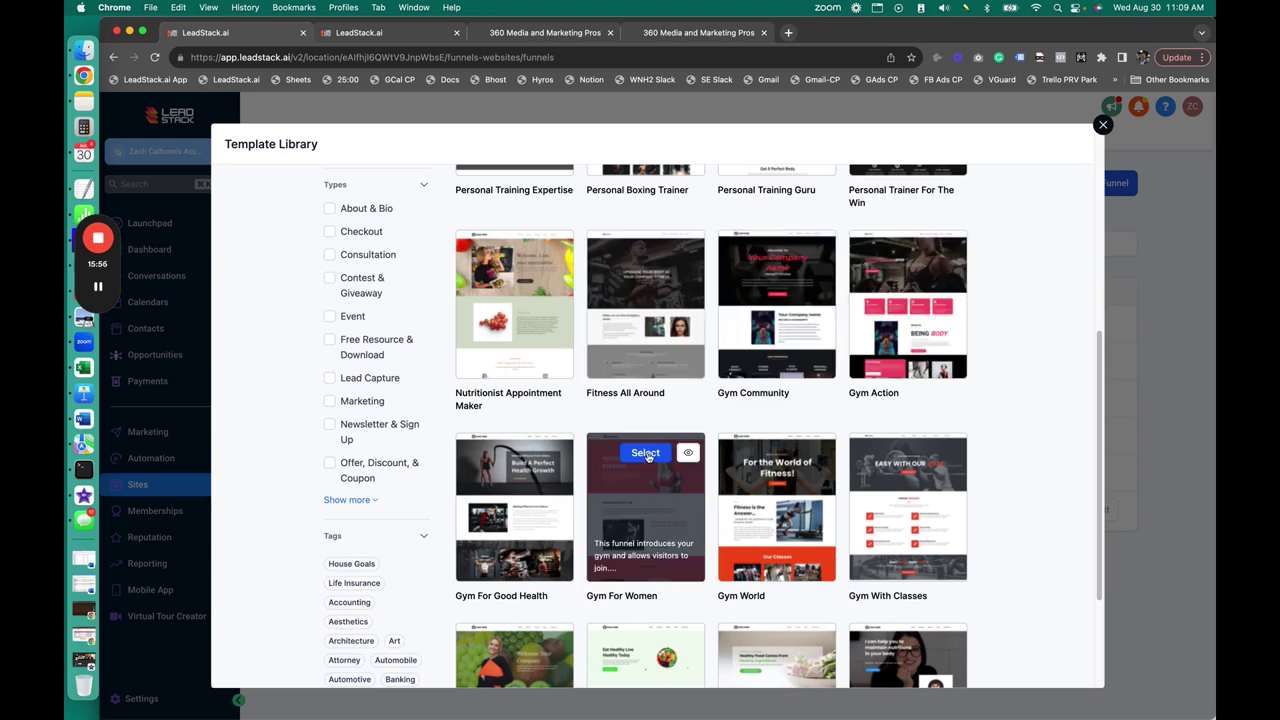
left_click(646, 453)
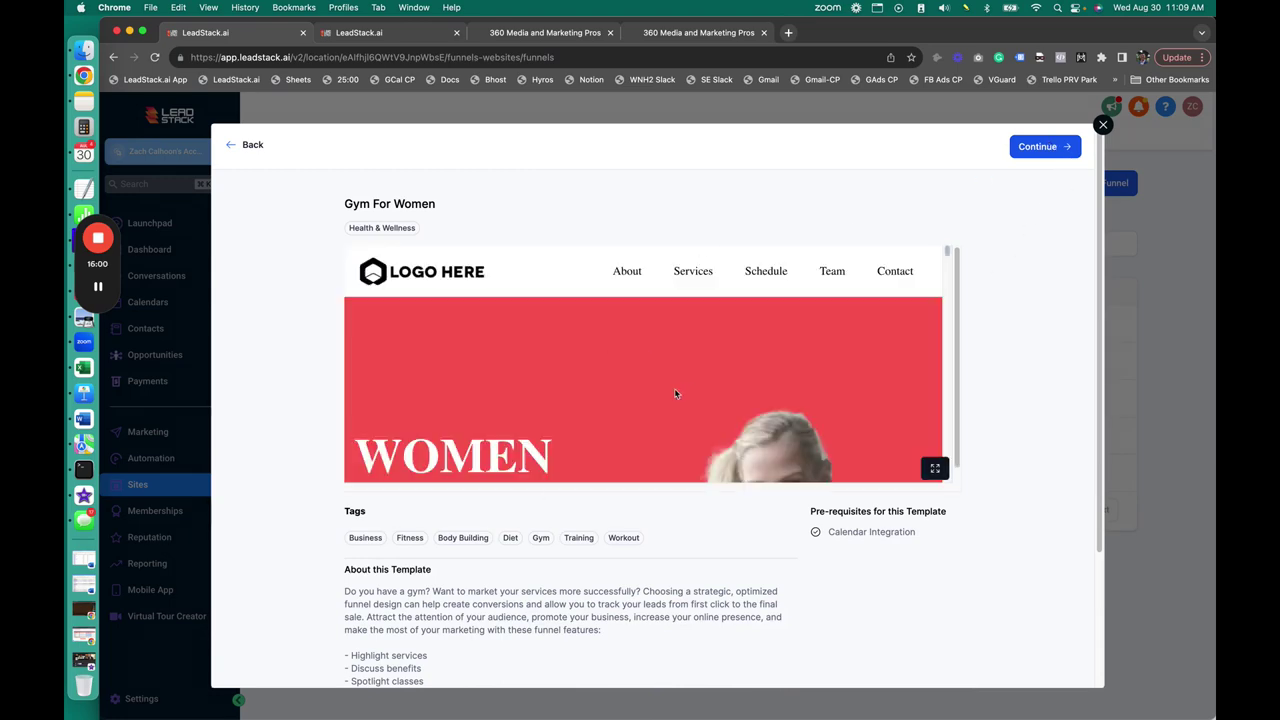
scroll(688, 383, "down", 1)
scroll(688, 383, "down", 10)
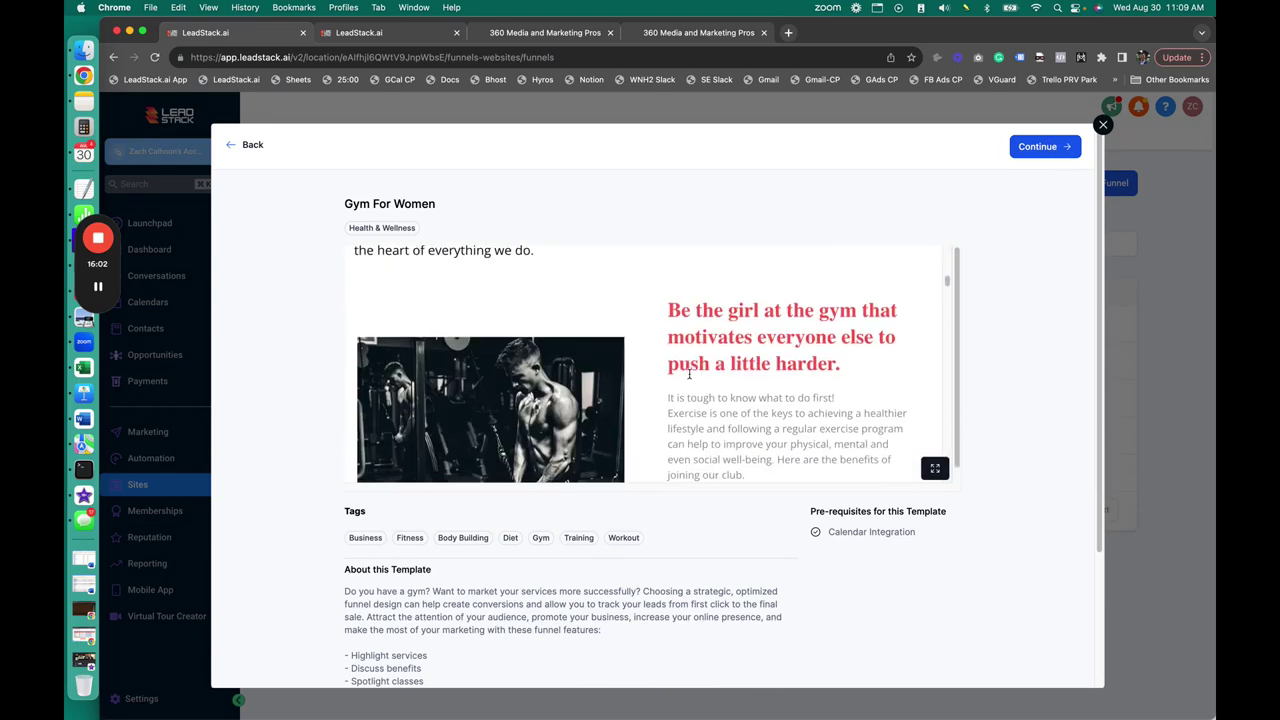
scroll(690, 378, "down", 10)
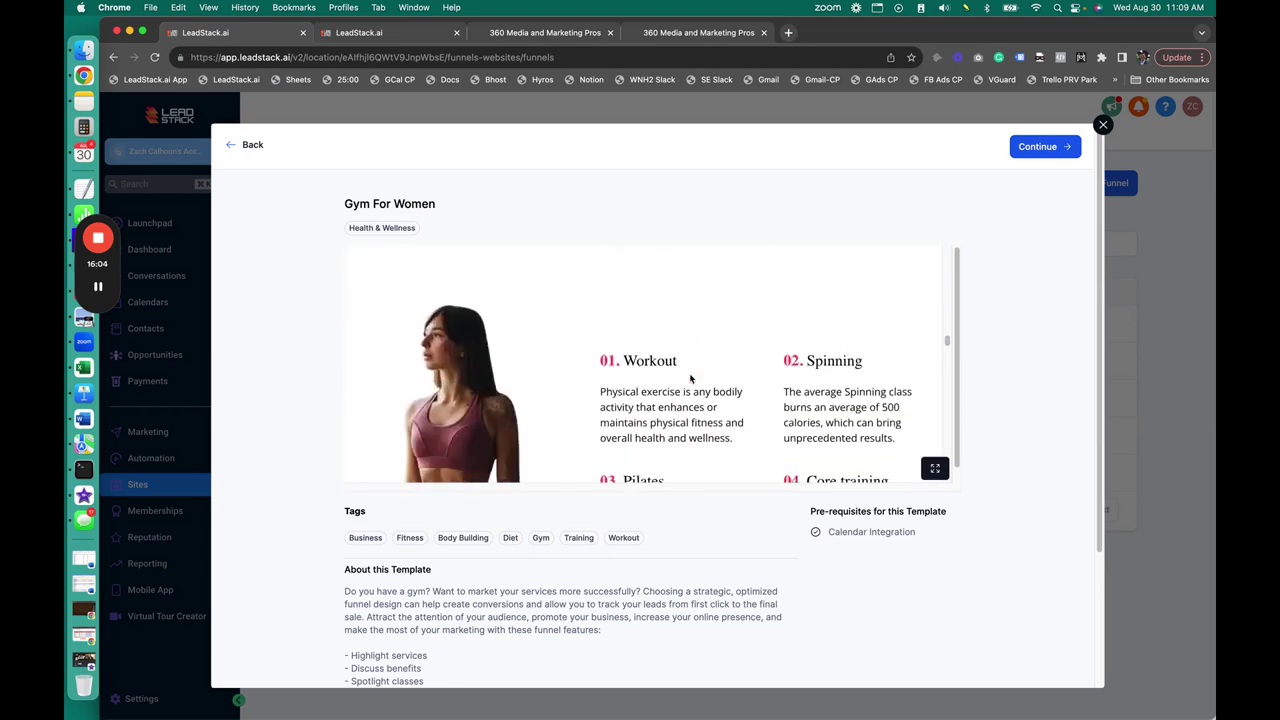
scroll(691, 378, "down", 10)
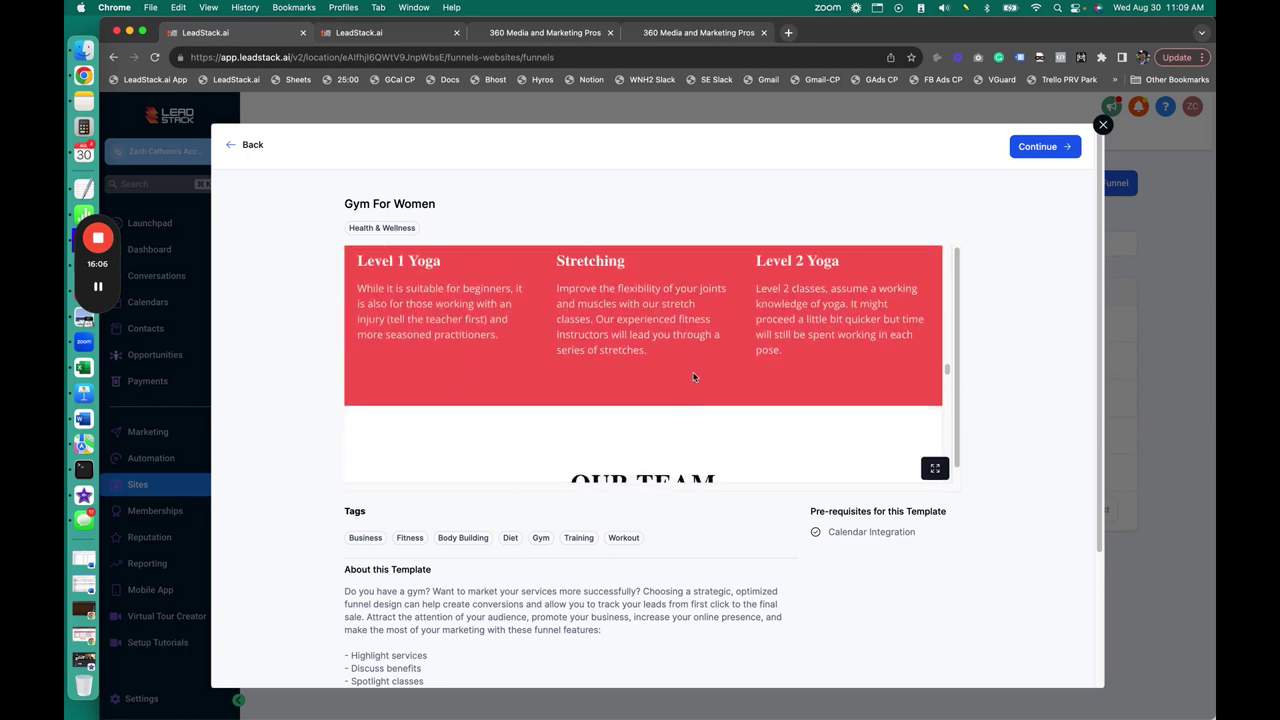
scroll(694, 376, "down", 5)
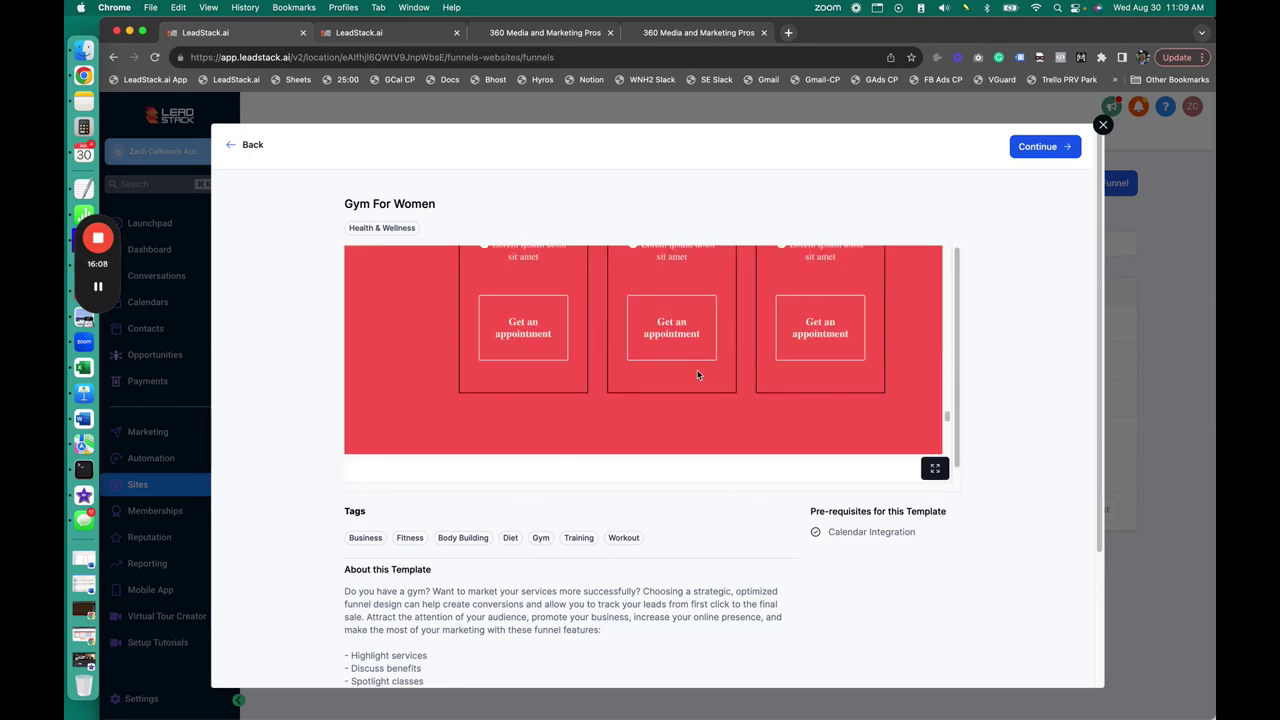
scroll(705, 382, "down", 8)
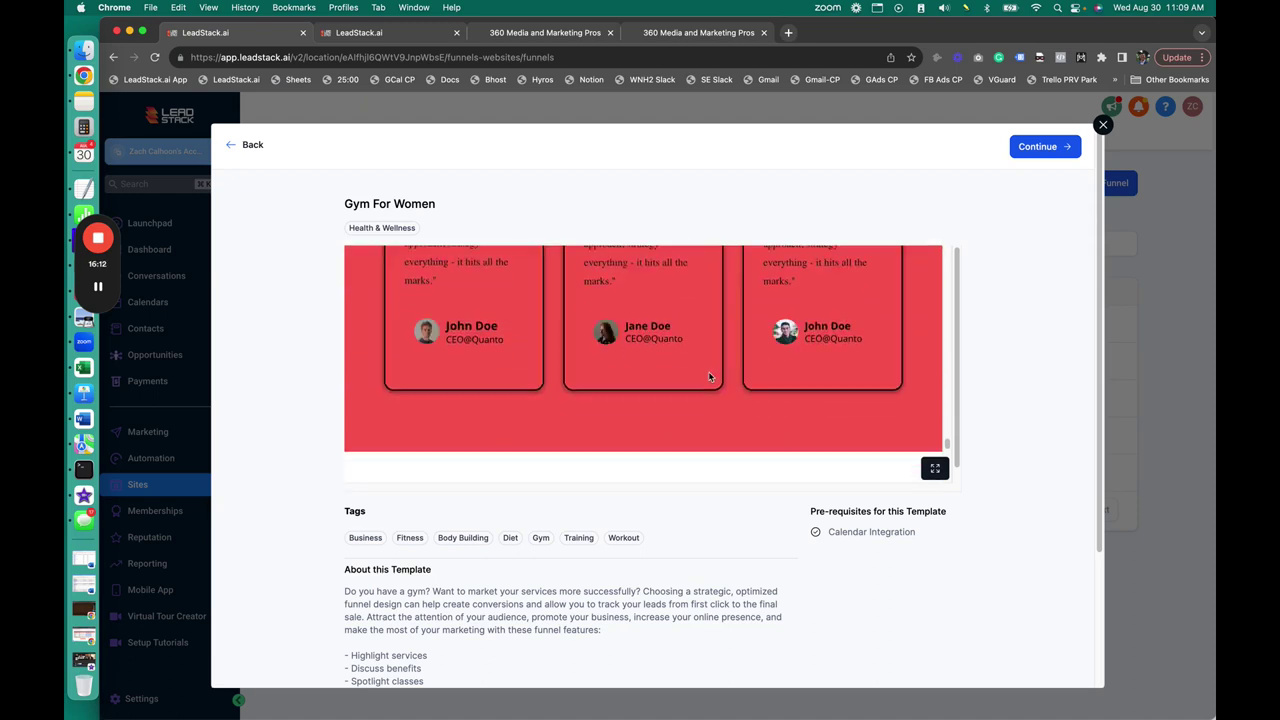
scroll(713, 372, "down", 15)
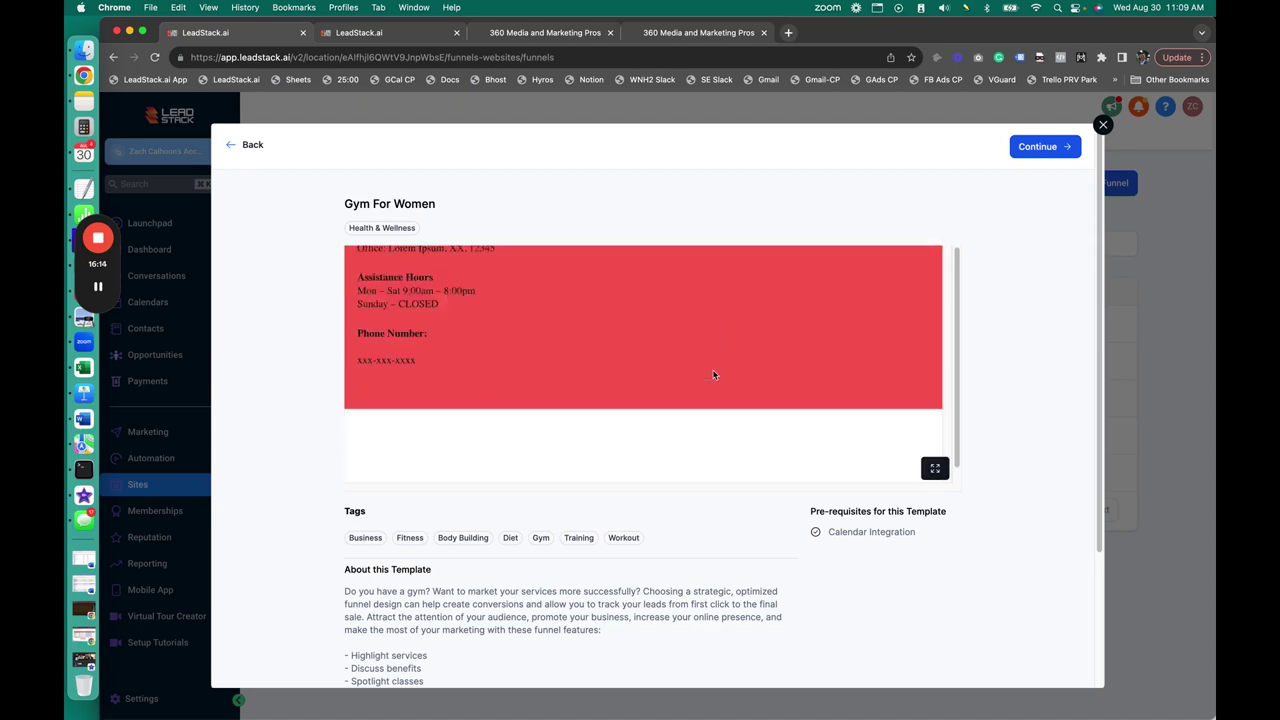
scroll(722, 371, "up", 2)
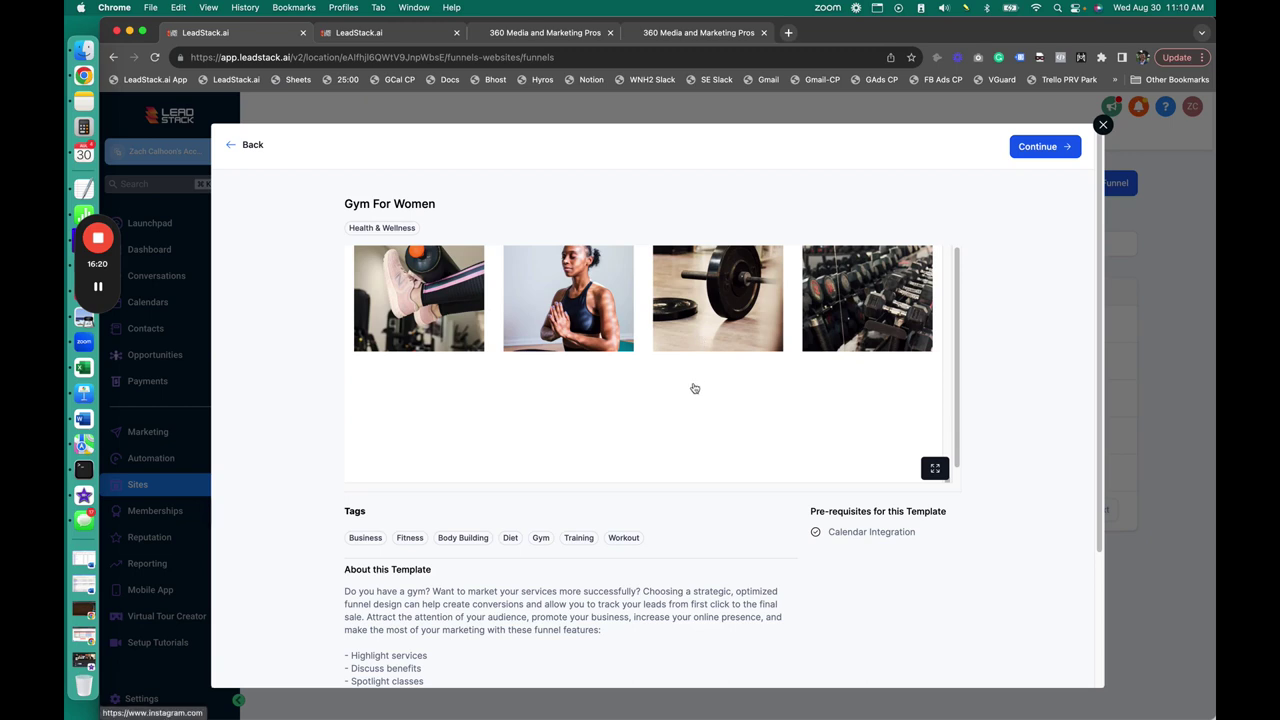
scroll(699, 382, "down", 1)
scroll(699, 382, "down", 3)
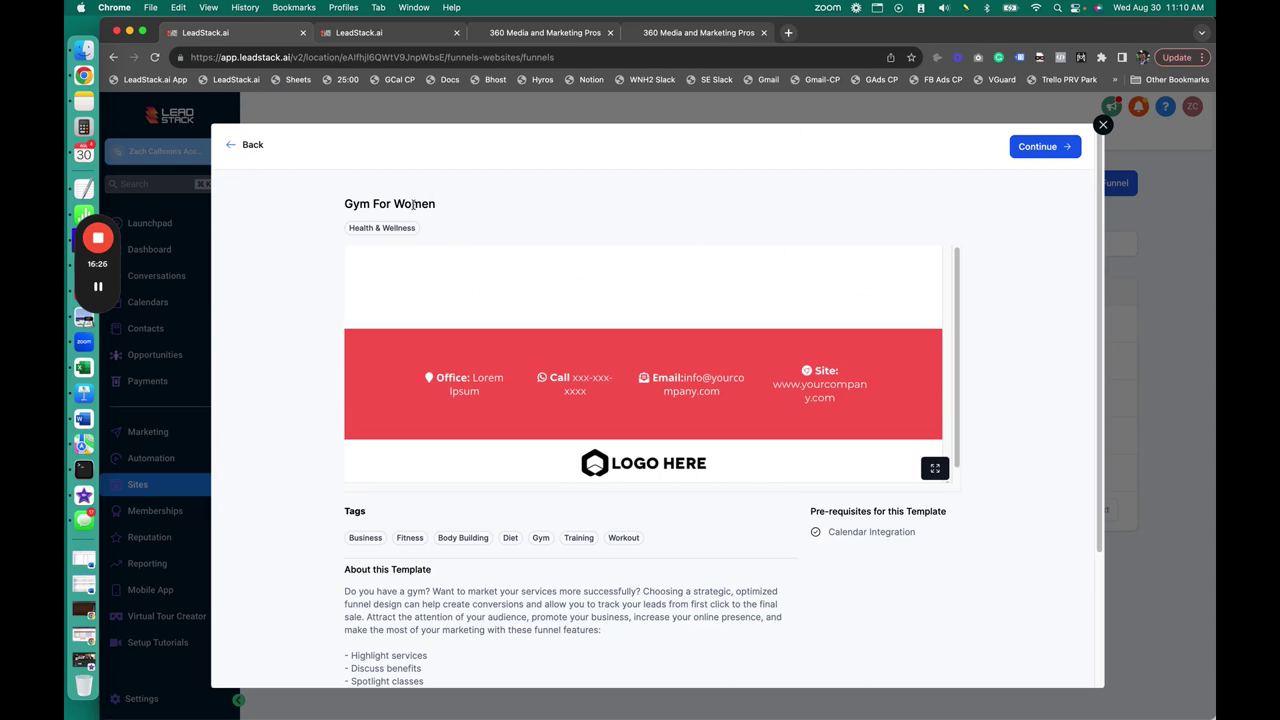
left_click(252, 145)
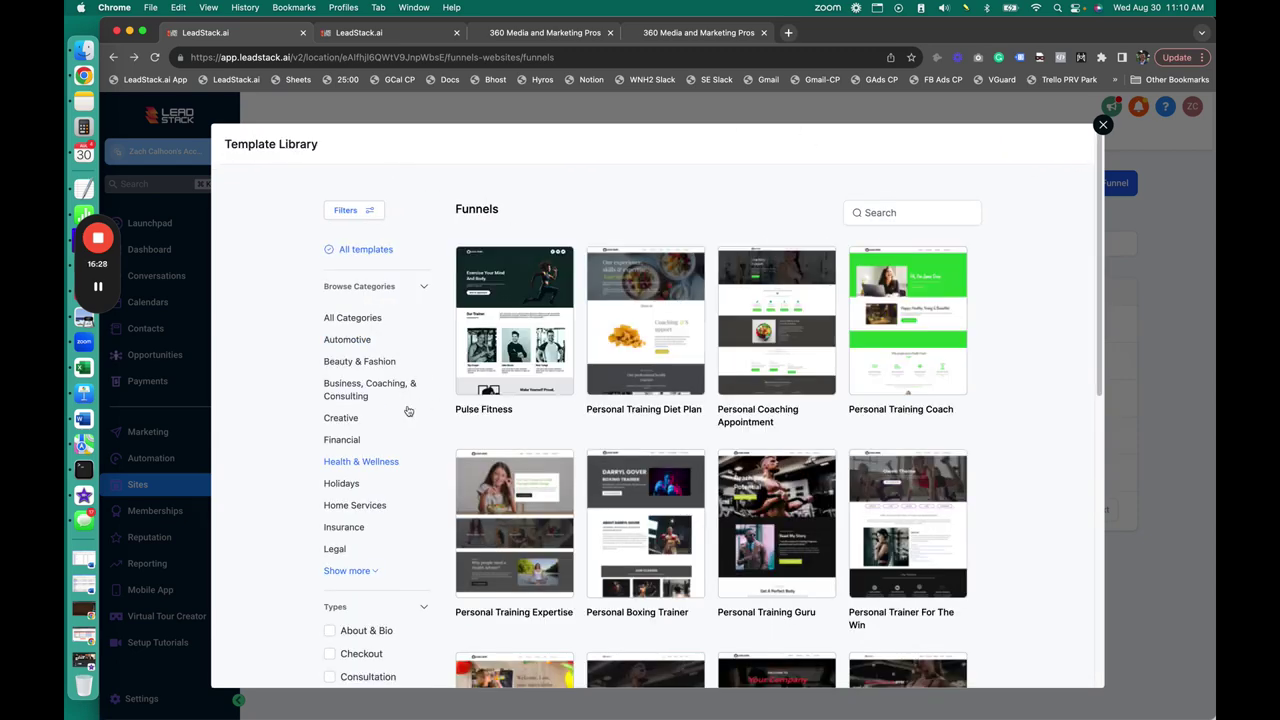
Show more categories, switch from Medical to Real Estate, and preview Professional Realtor Leads.
scroll(880, 465, "down", 3)
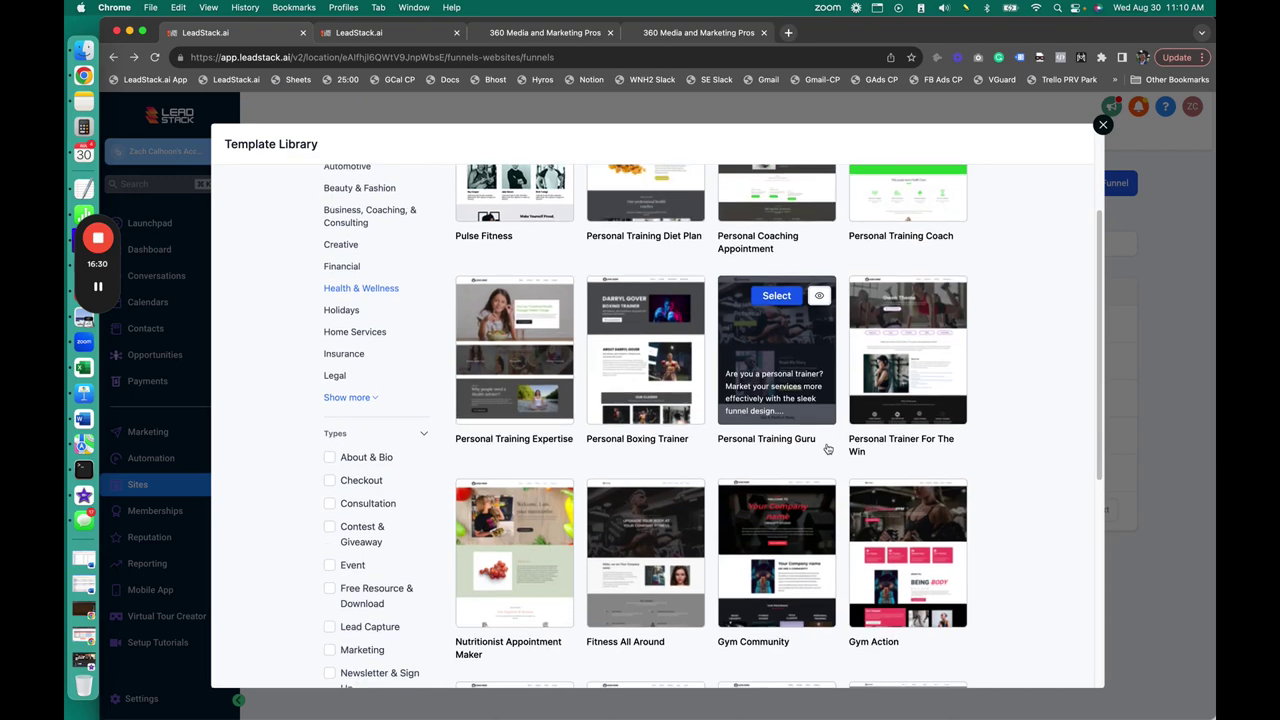
left_click(345, 398)
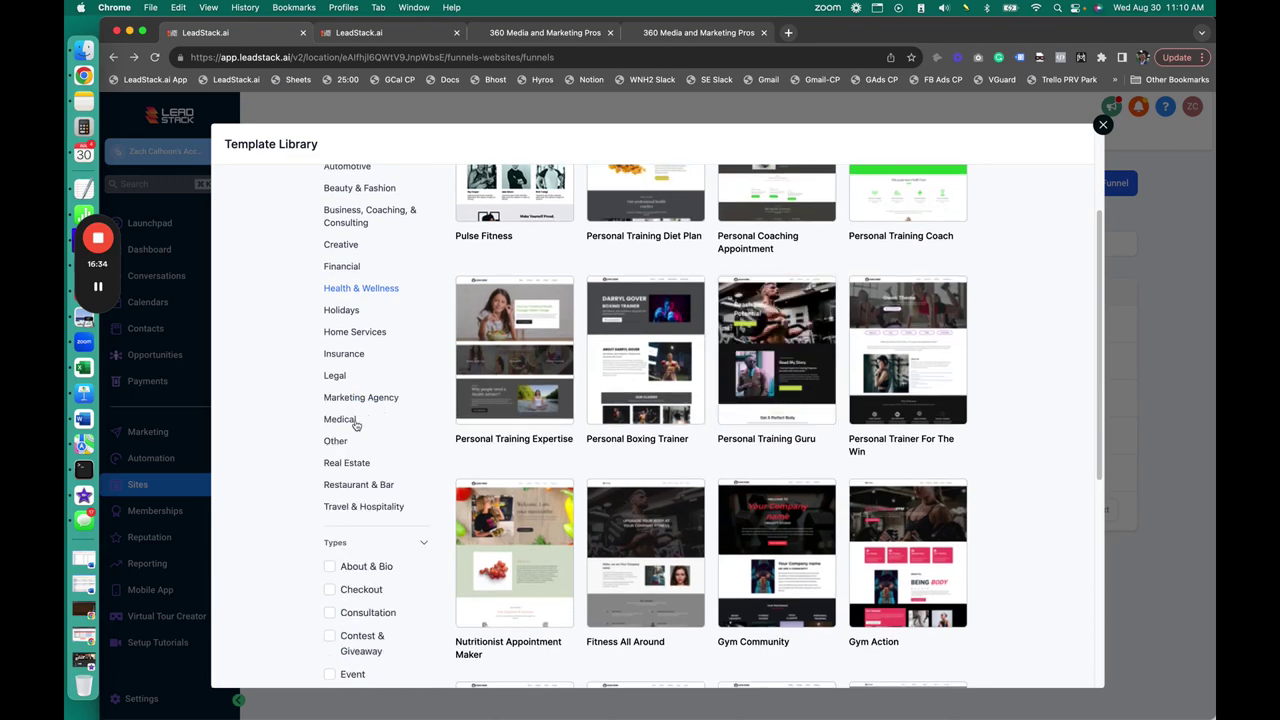
left_click(350, 421)
left_click(358, 463)
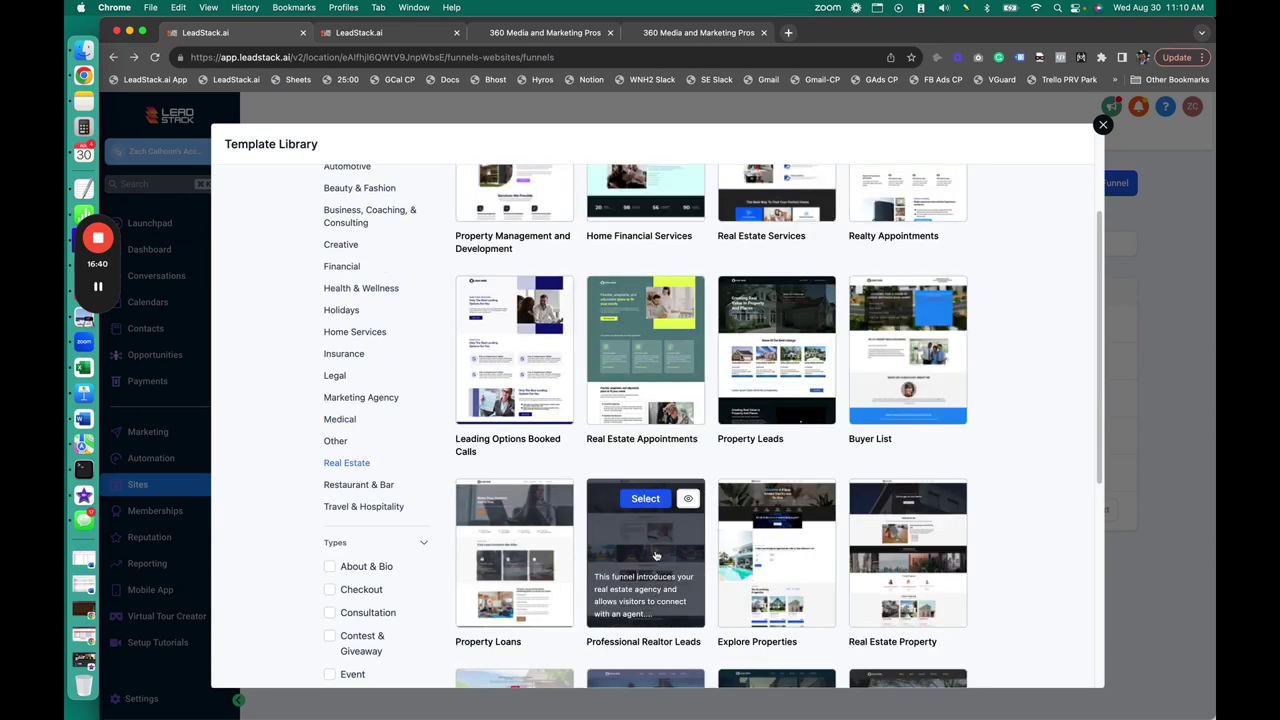
left_click(694, 509)
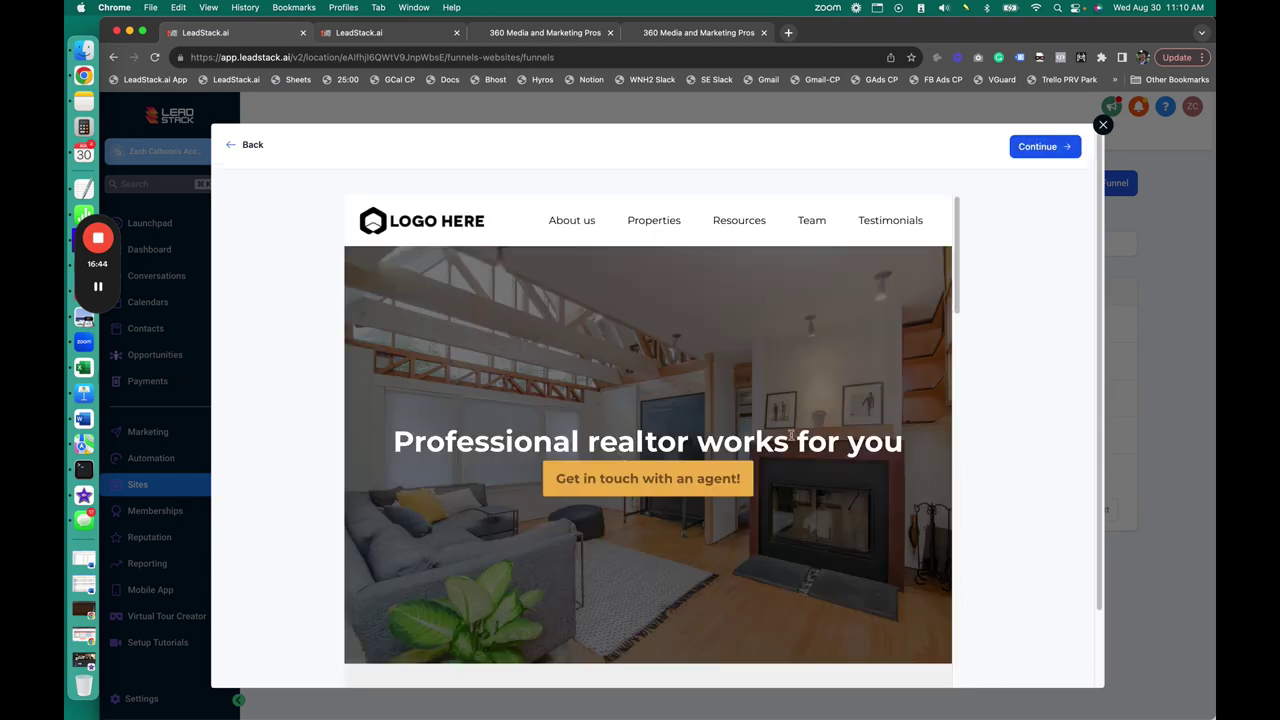
Scroll through the Professional Realtor Leads preview's listings and agents, then go Back to the library.
left_click_drag(475, 449, 868, 449)
left_click(805, 425)
scroll(805, 423, "down", 5)
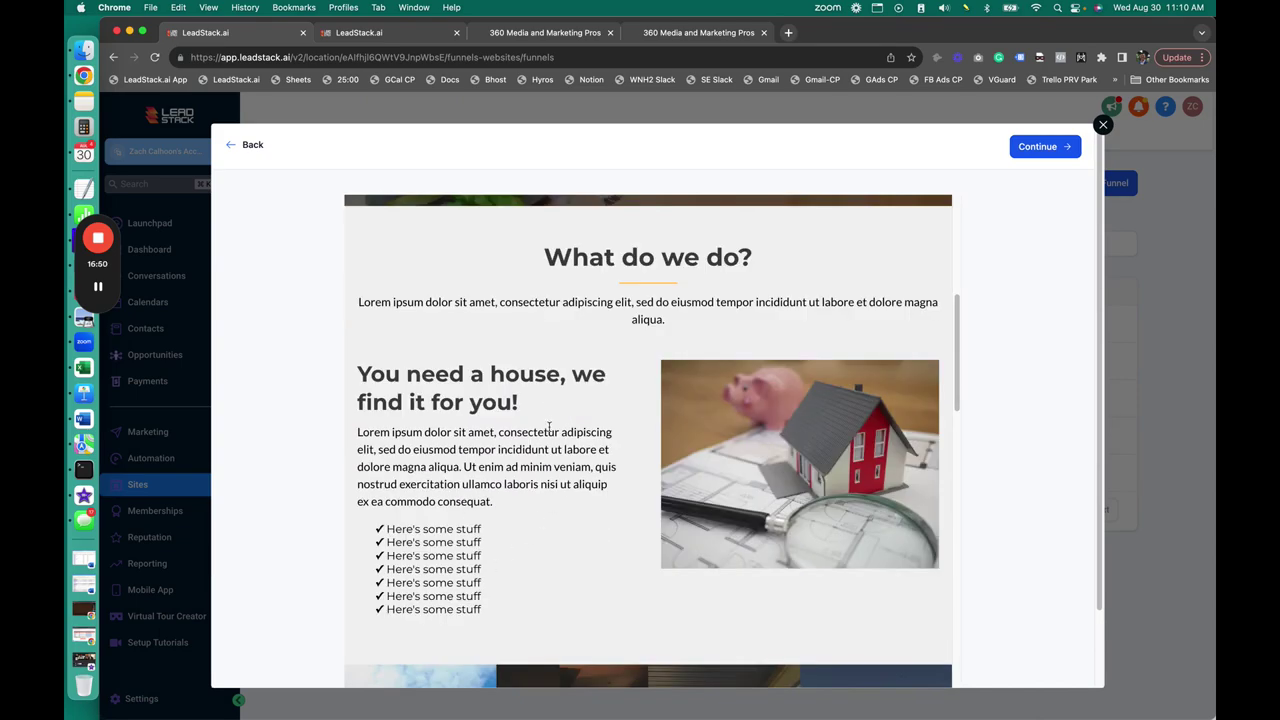
scroll(552, 425, "down", 10)
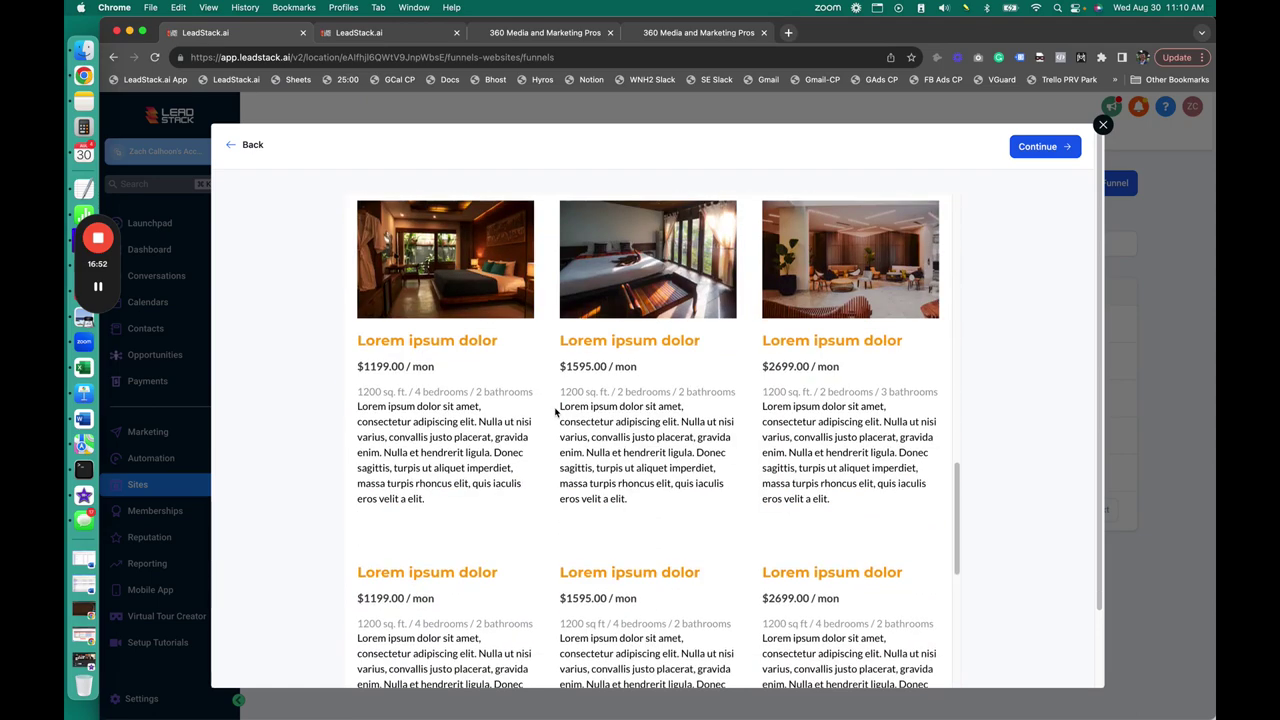
scroll(556, 410, "down", 6)
scroll(928, 455, "down", 3)
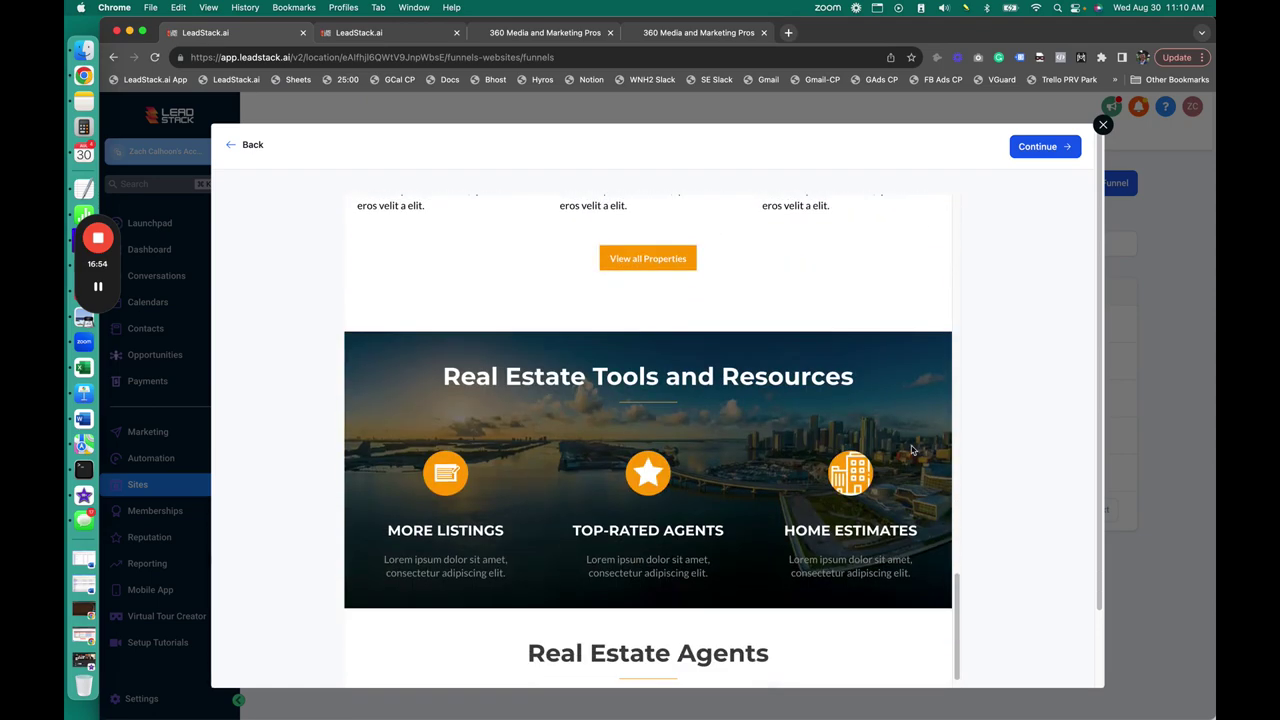
scroll(966, 466, "down", 3)
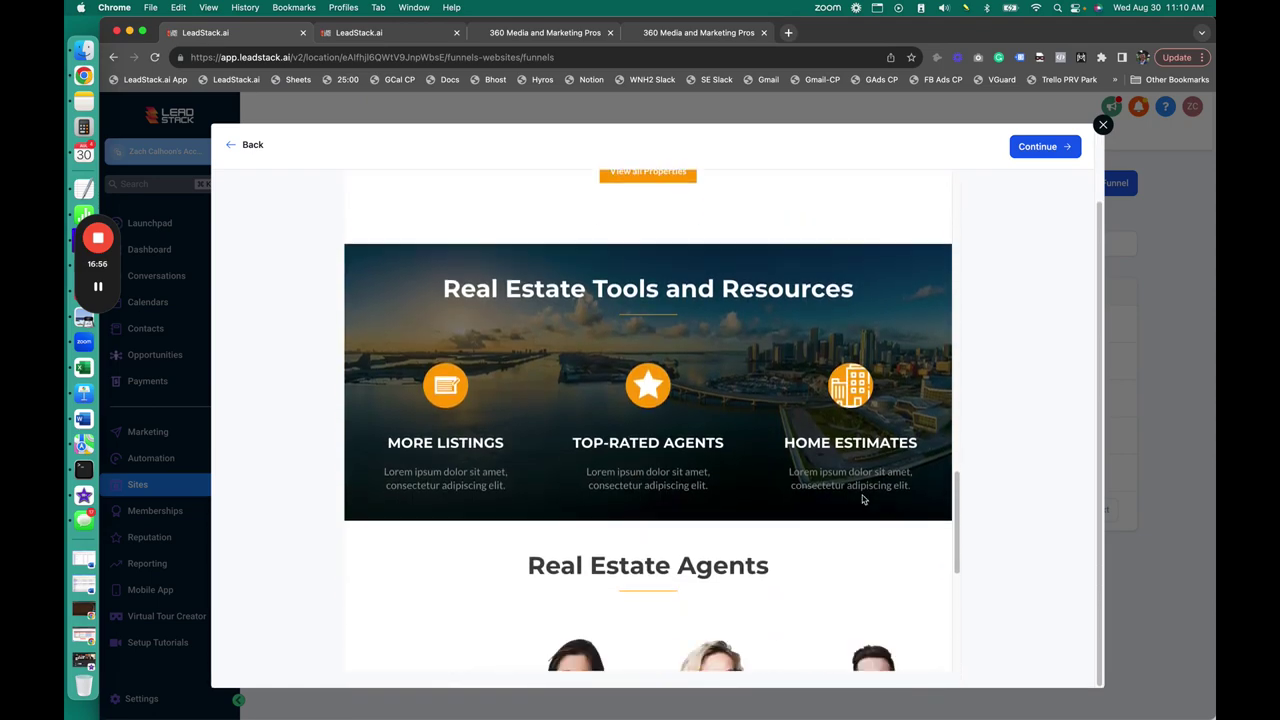
scroll(671, 533, "down", 10)
scroll(568, 440, "up", 6)
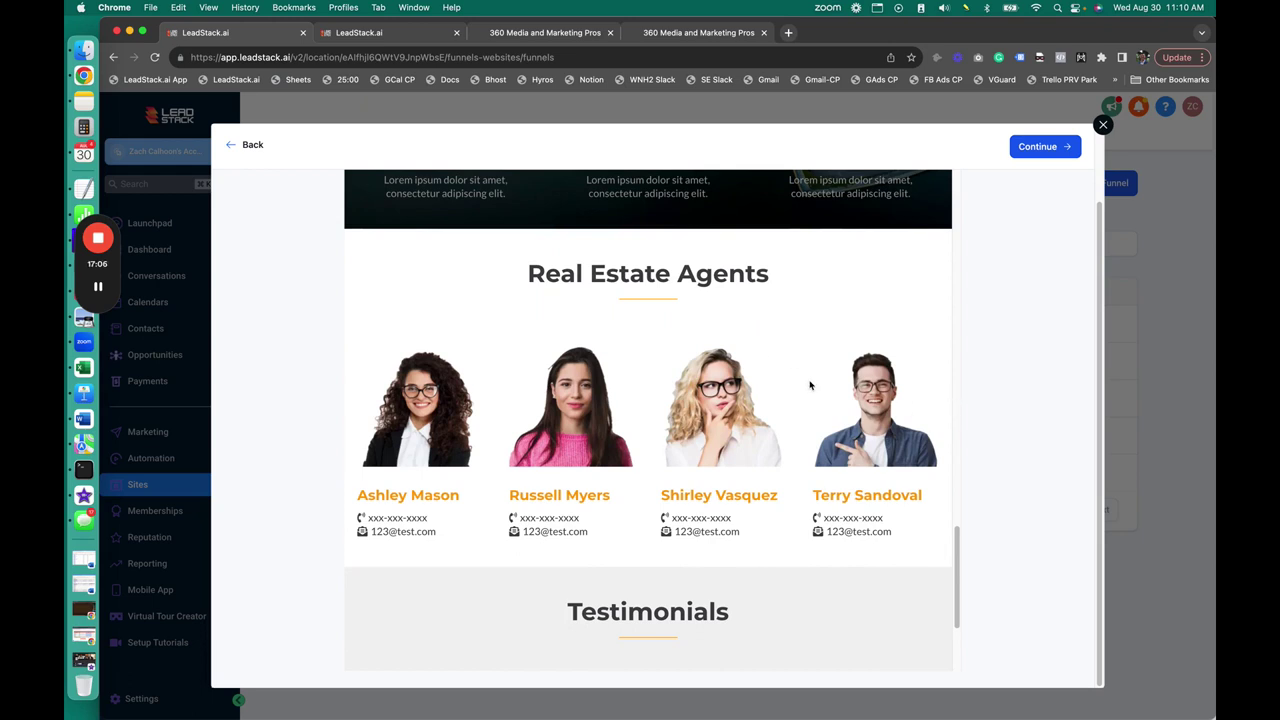
scroll(754, 430, "down", 3)
scroll(743, 420, "up", 15)
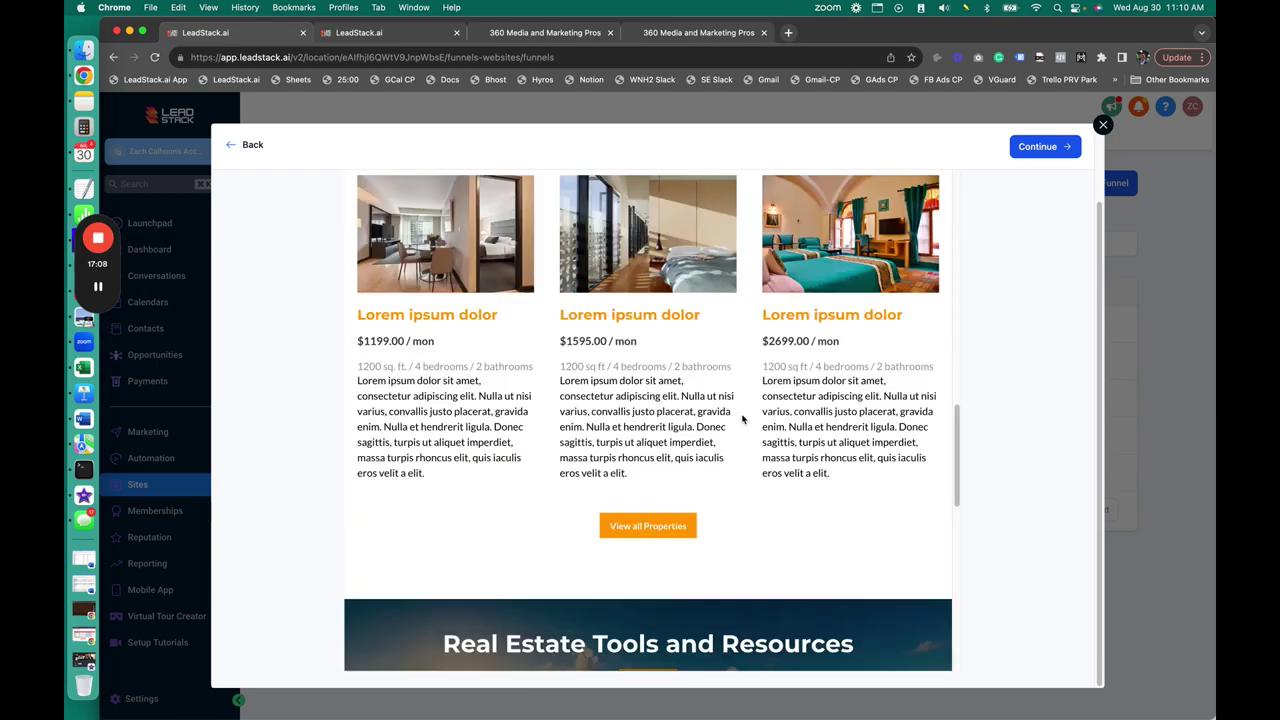
scroll(740, 413, "up", 5)
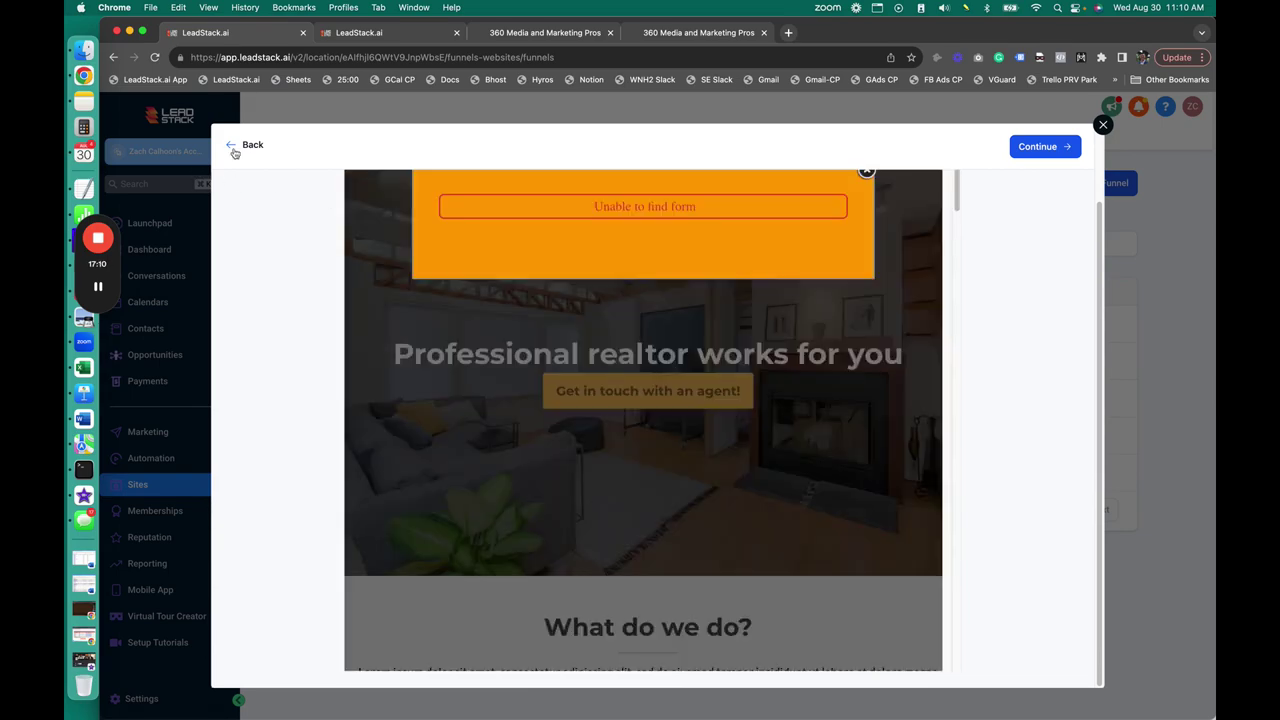
left_click(246, 145)
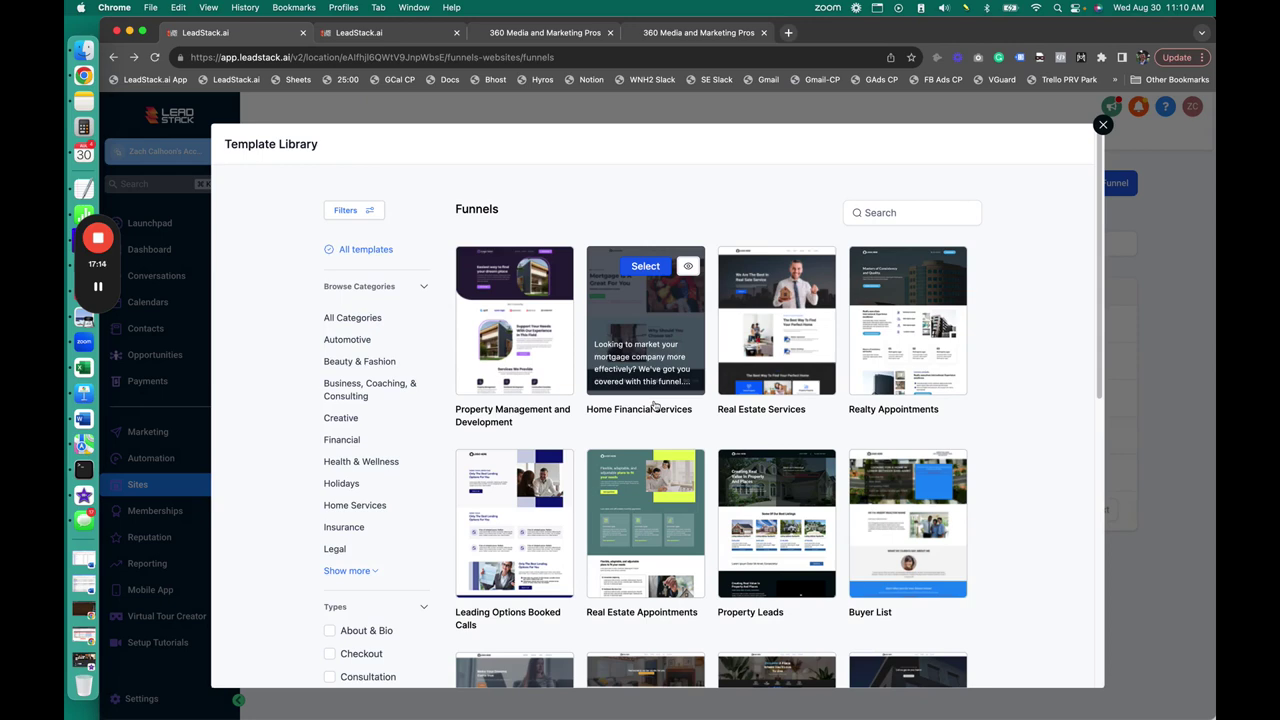
Scroll down the template grid and preview the Quality Home Search template.
scroll(848, 568, "down", 1)
scroll(848, 568, "down", 5)
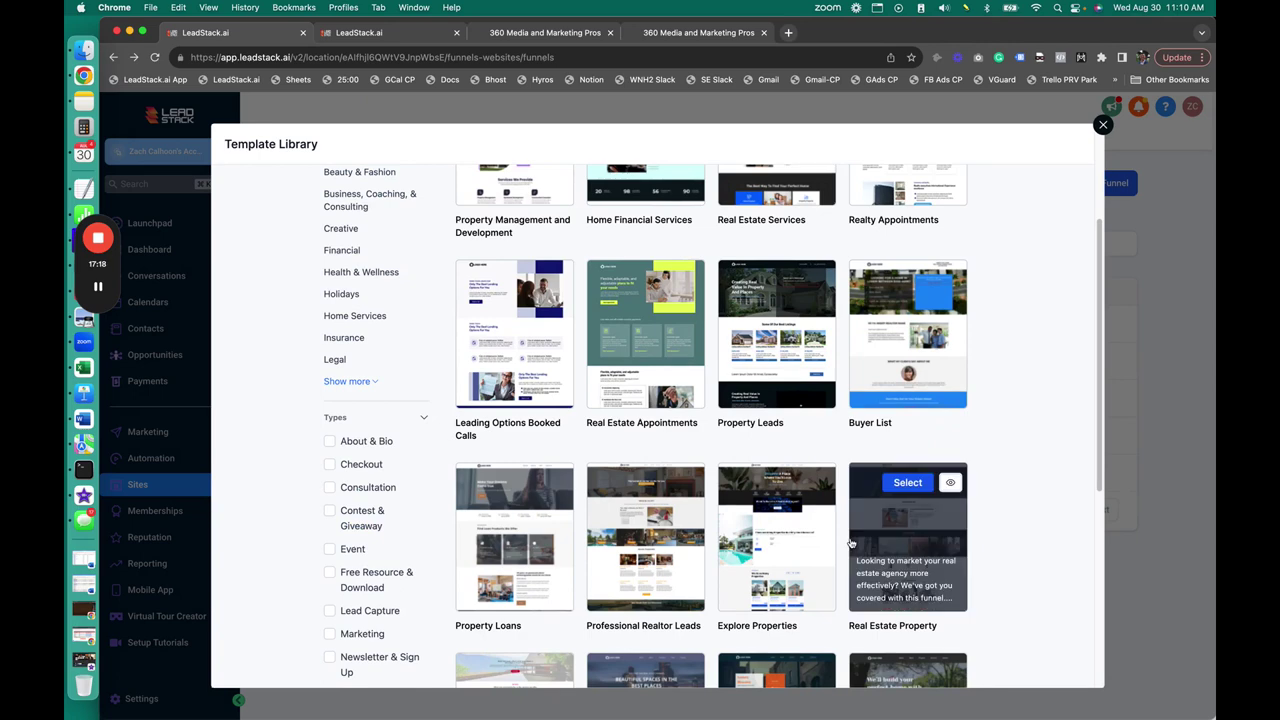
scroll(850, 543, "down", 5)
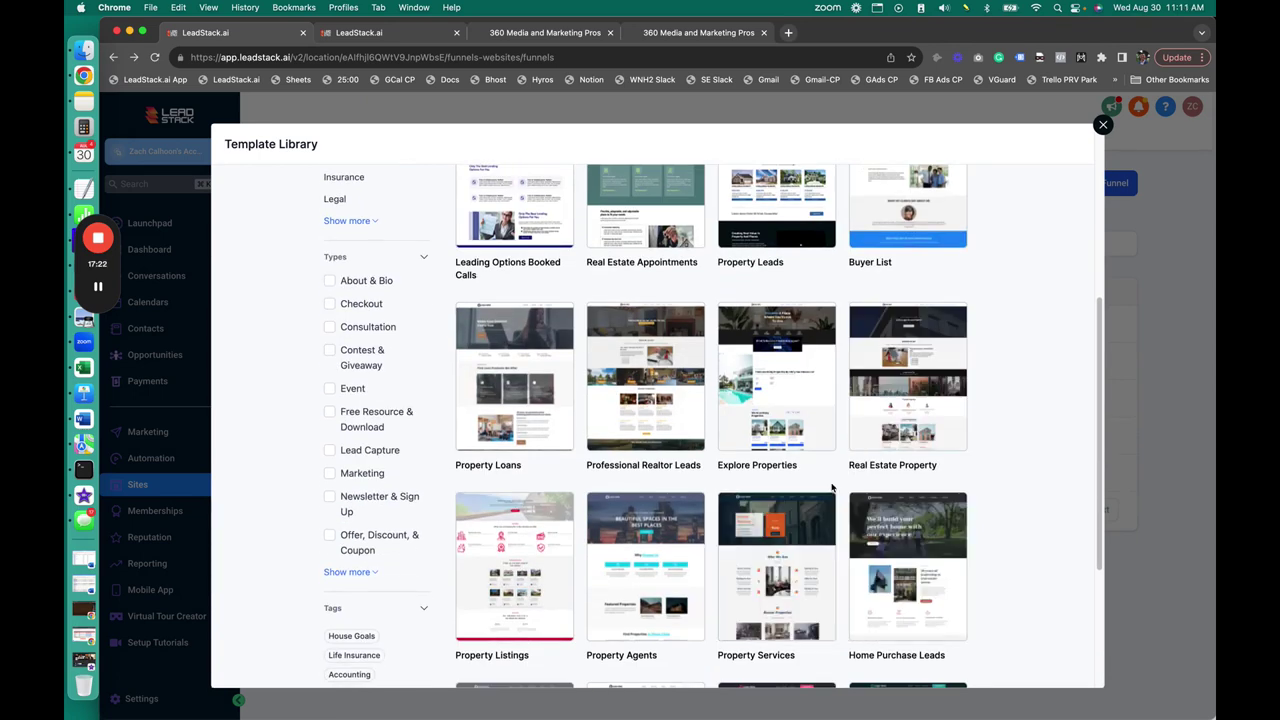
scroll(845, 478, "down", 7)
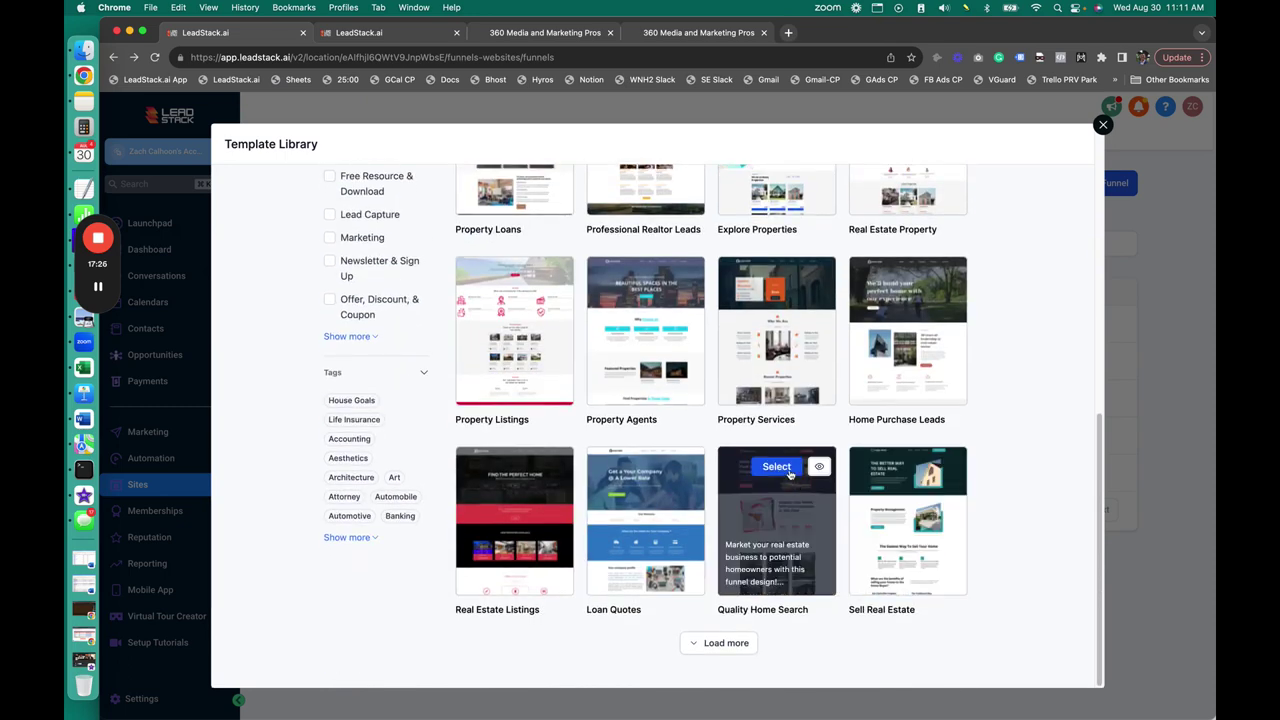
left_click(820, 470)
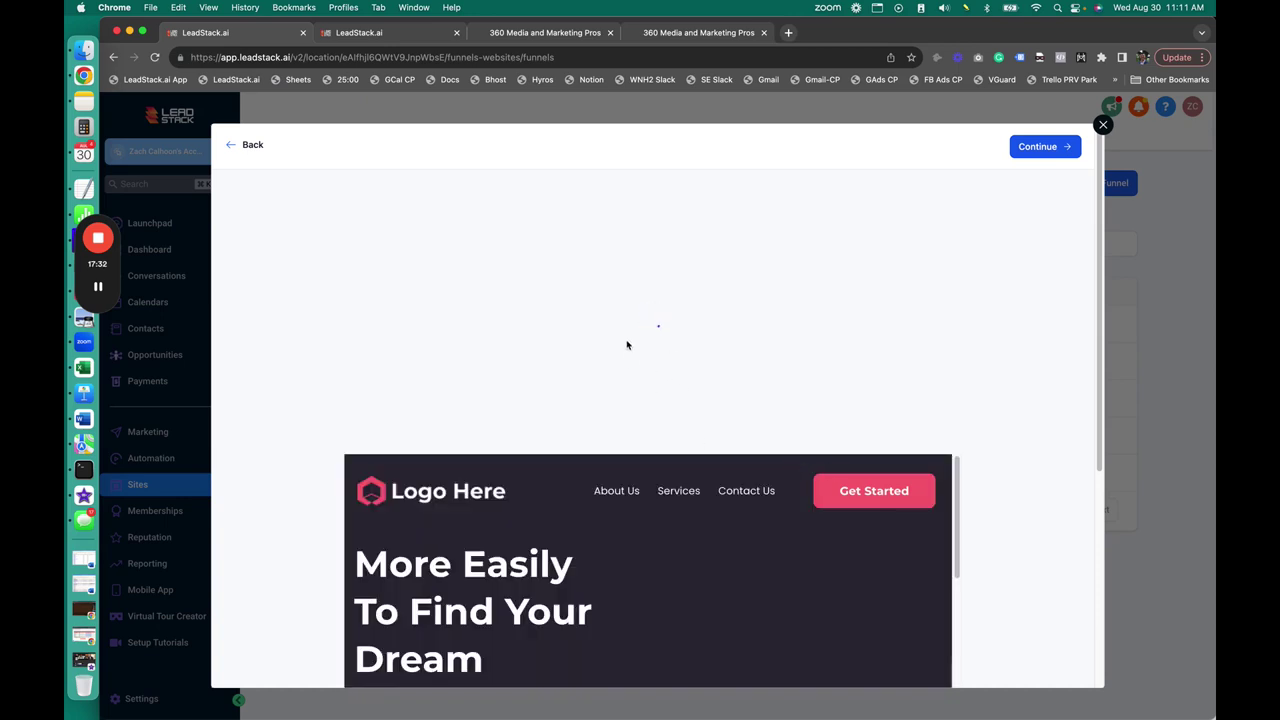
scroll(628, 345, "down", 3)
scroll(630, 380, "down", 10)
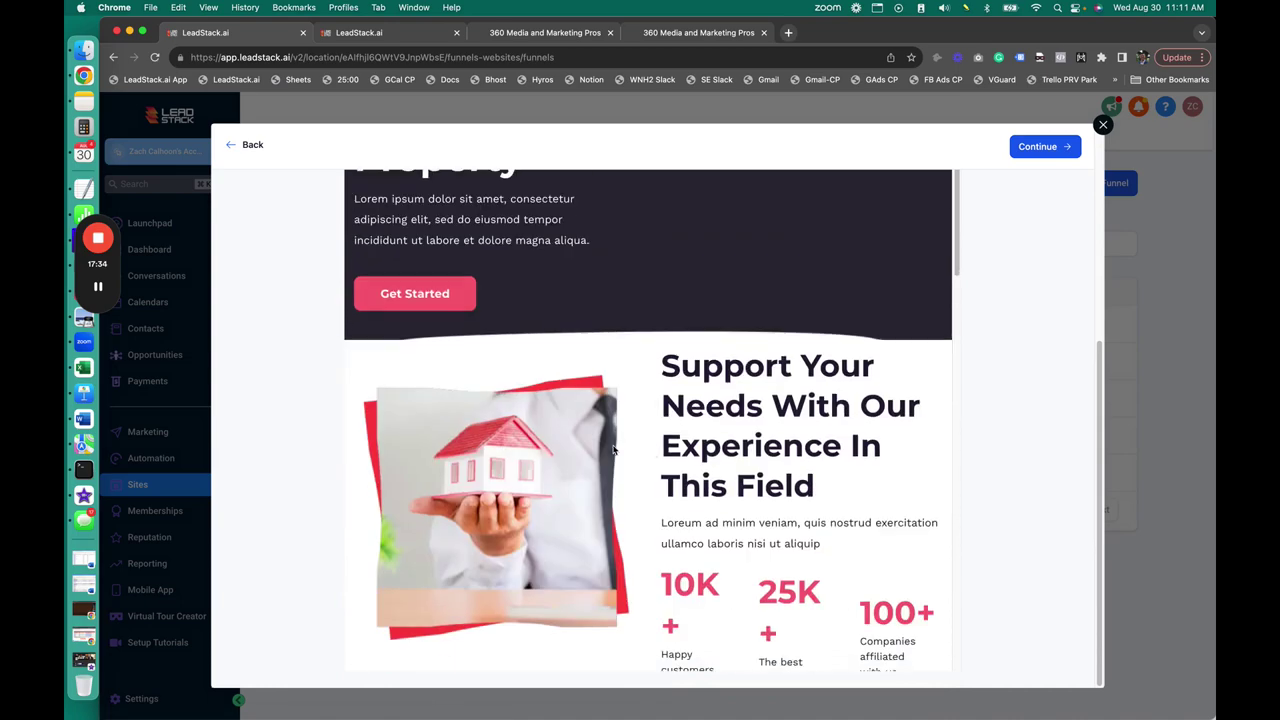
scroll(630, 420, "down", 5)
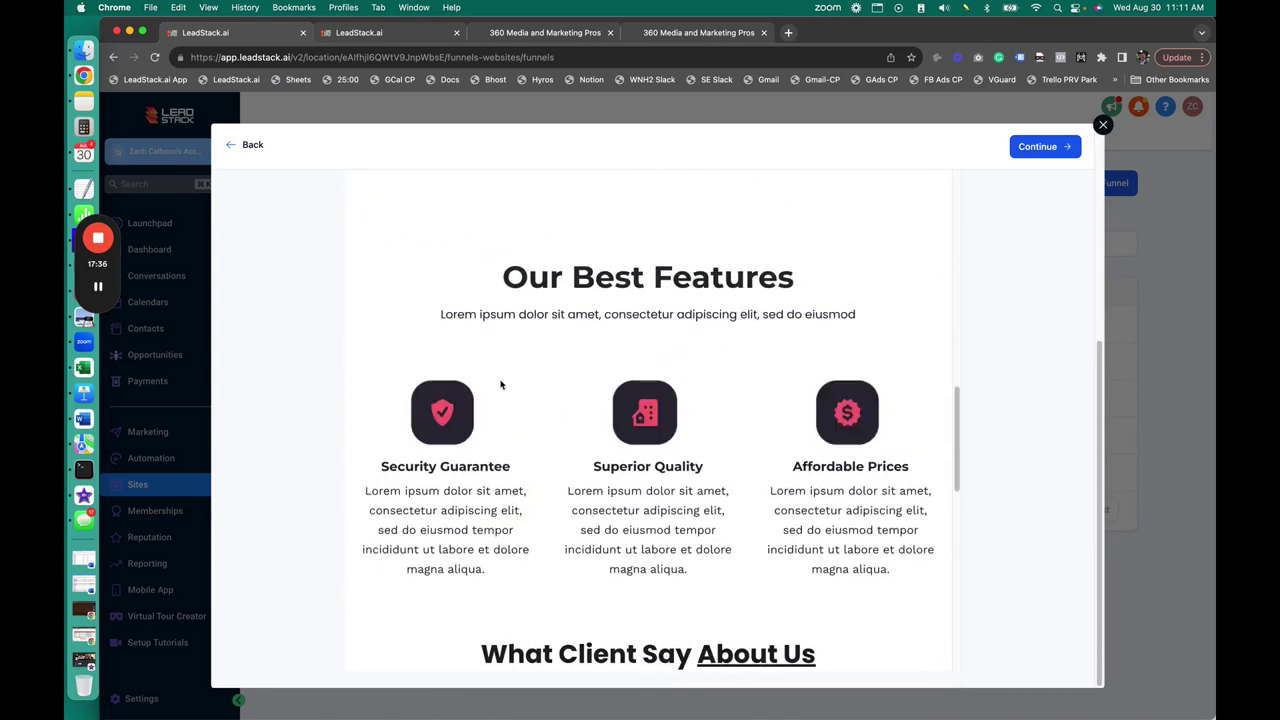
scroll(628, 380, "down", 10)
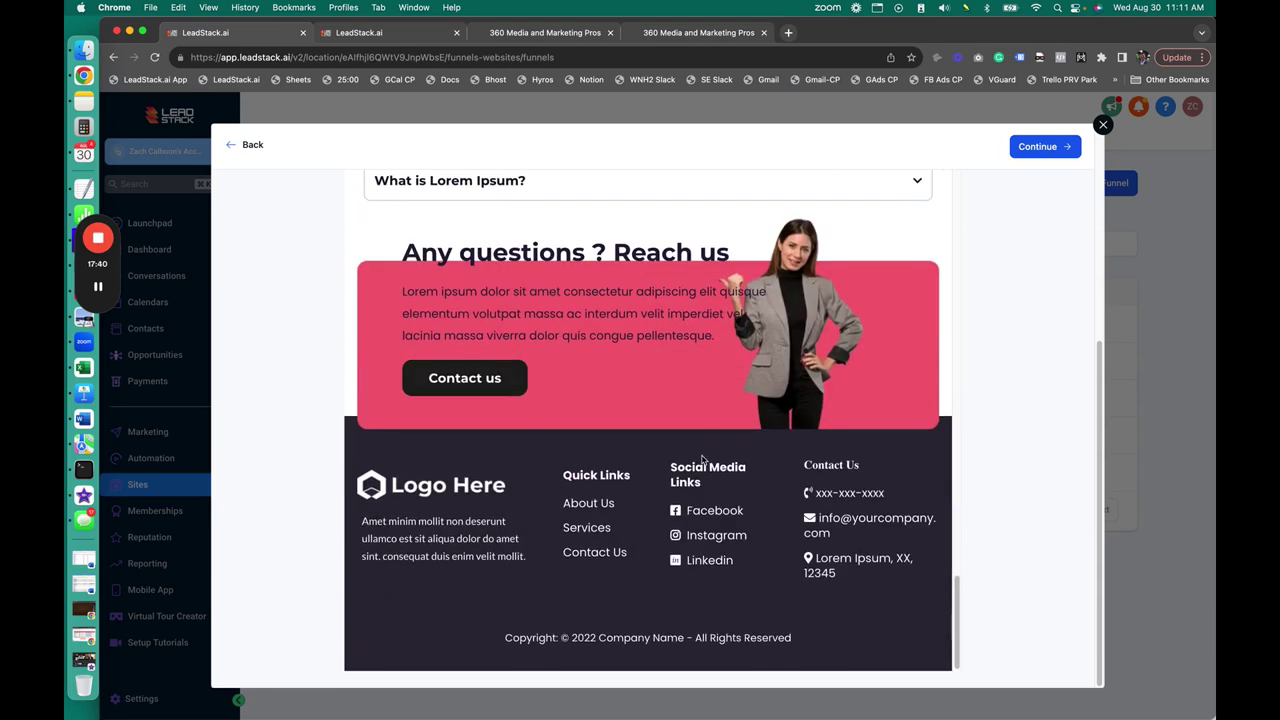
scroll(700, 460, "up", 10)
scroll(698, 462, "up", 10)
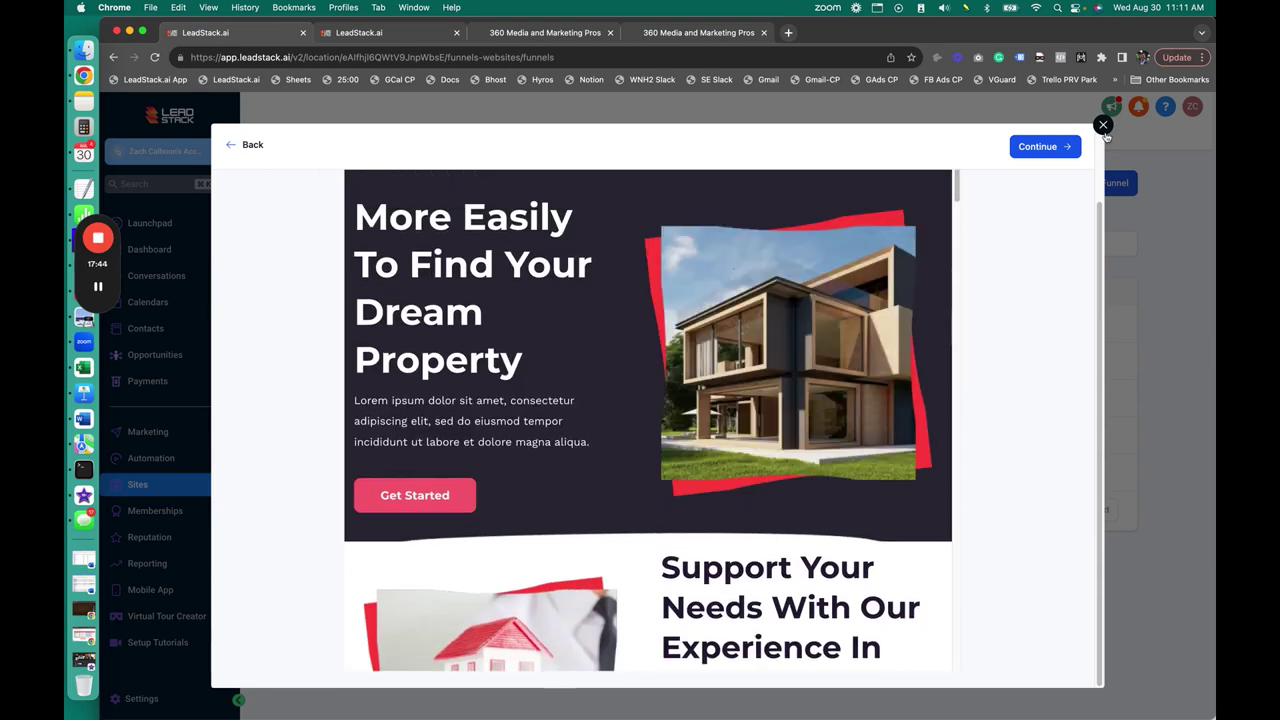
Close the template preview and open the Auto Dealers funnel's live landing page.
left_click(1103, 126)
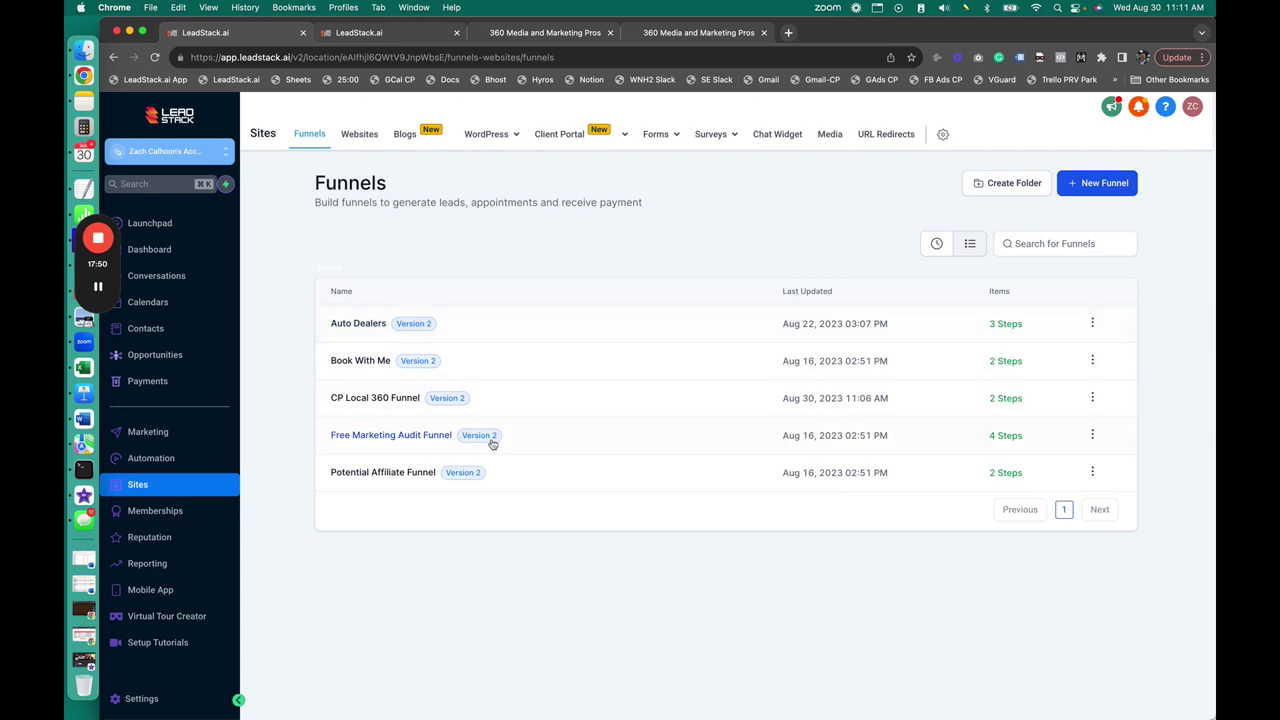
left_click(365, 327)
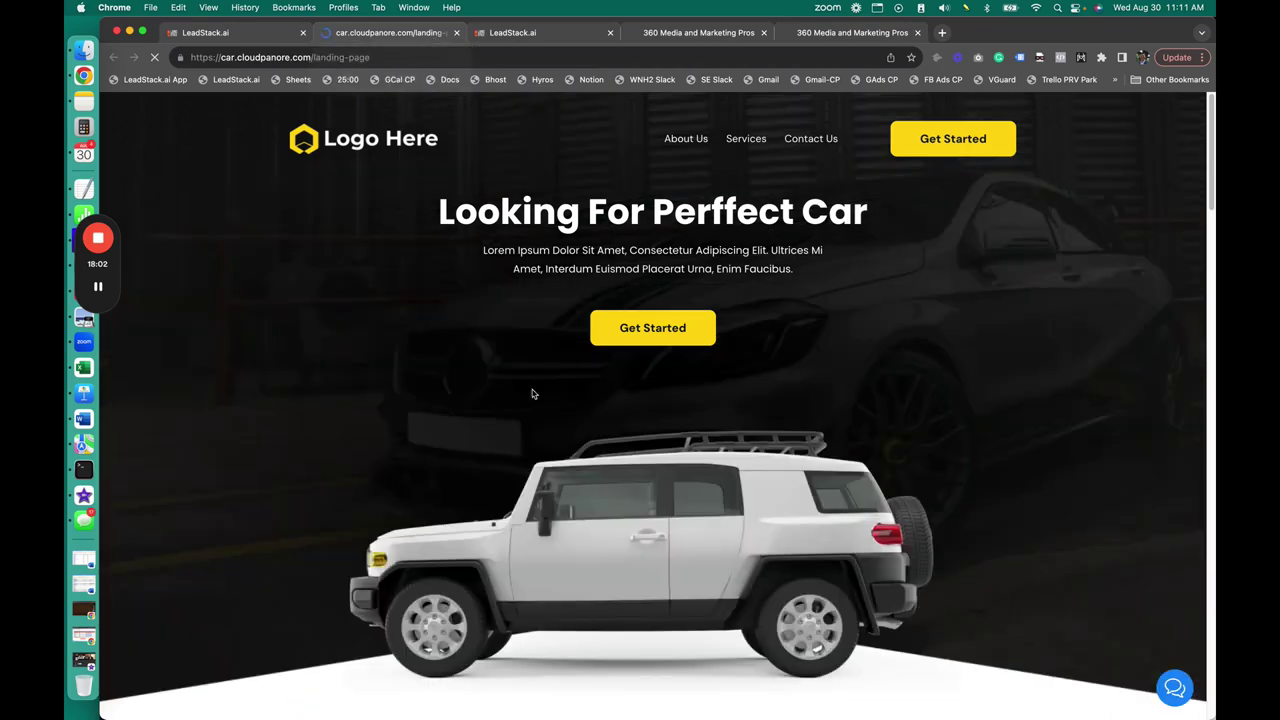
Browse the car-dealer landing page, selecting the misspelled headline word 'Perffect'.
scroll(508, 366, "down", 5)
scroll(510, 368, "up", 5)
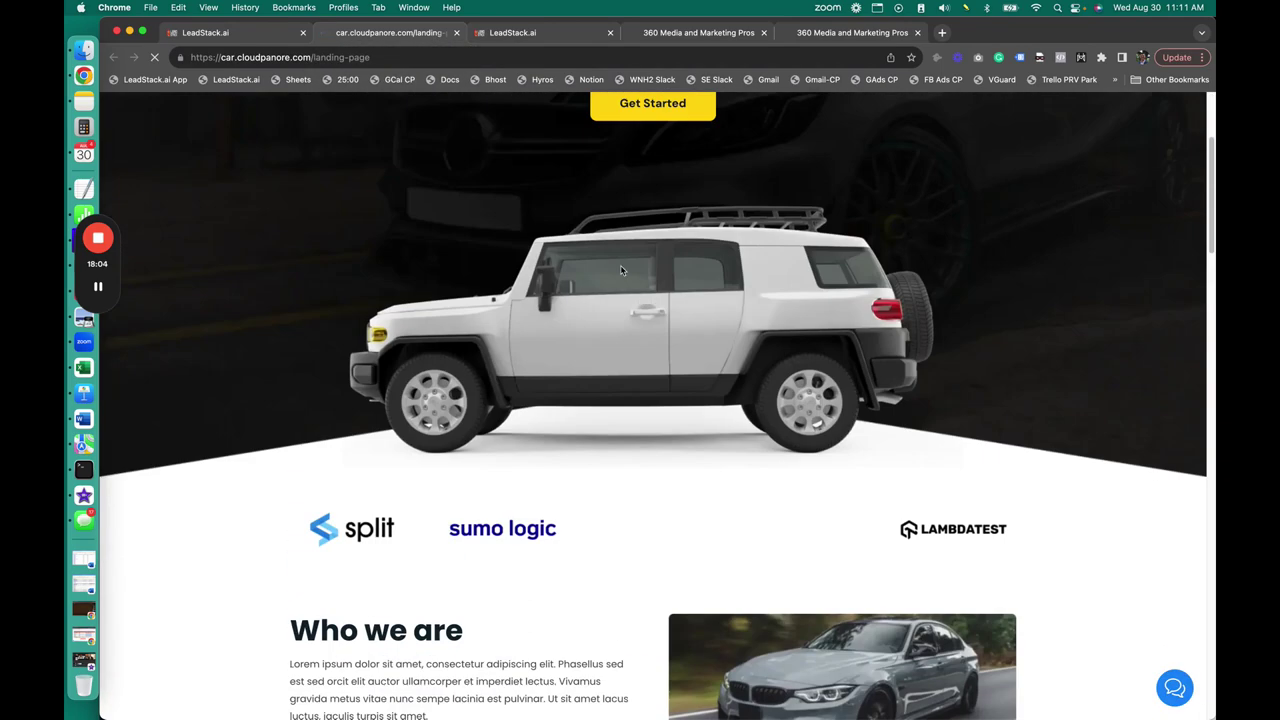
double_click(724, 215)
scroll(680, 508, "down", 8)
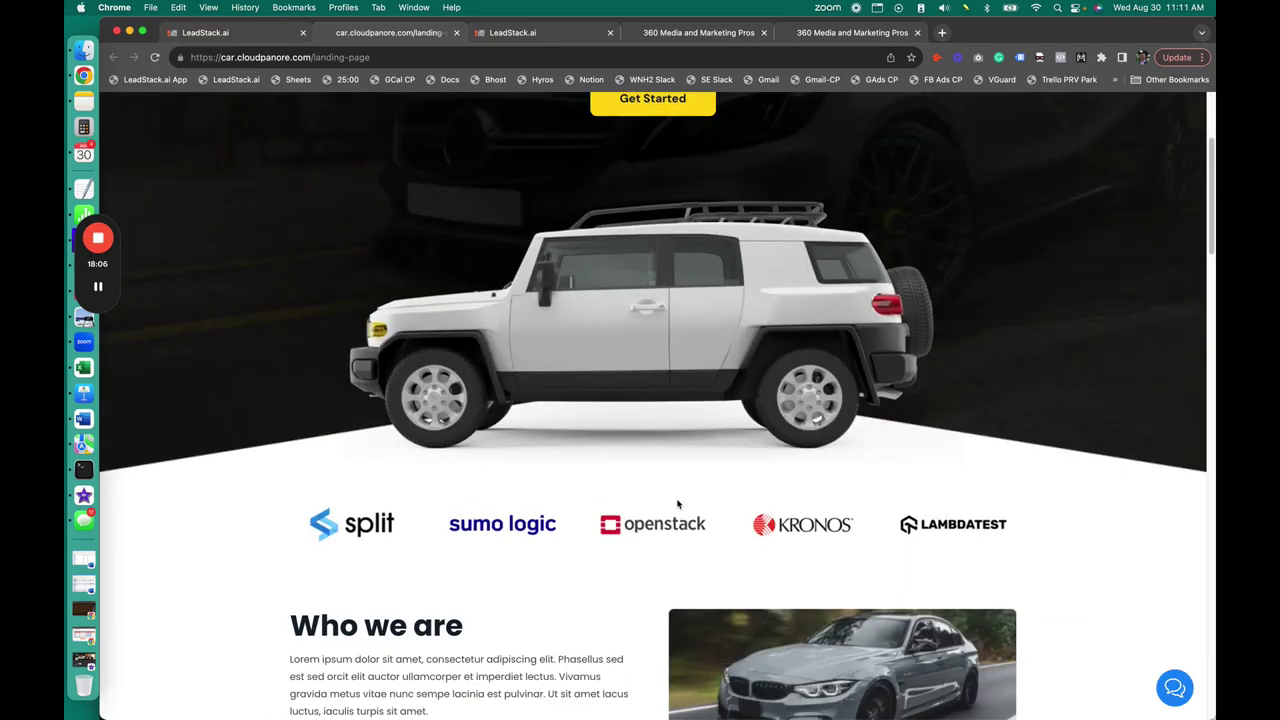
scroll(635, 514, "down", 10)
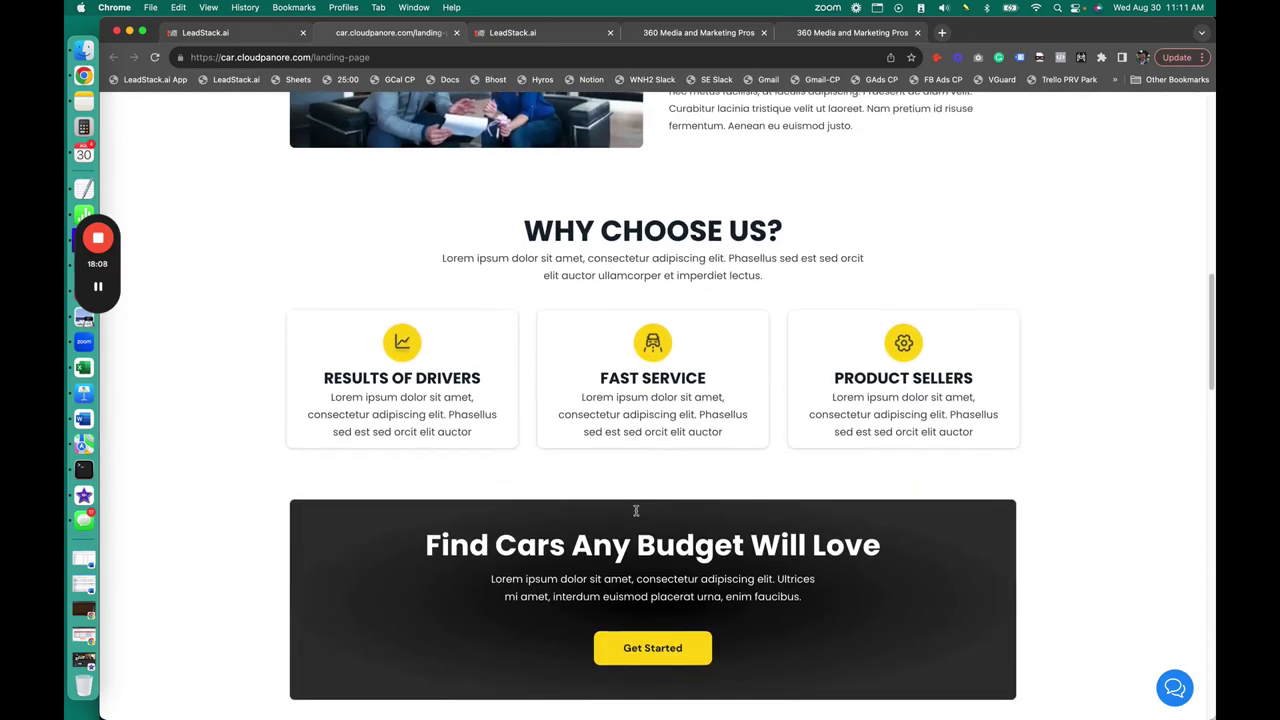
scroll(646, 514, "down", 7)
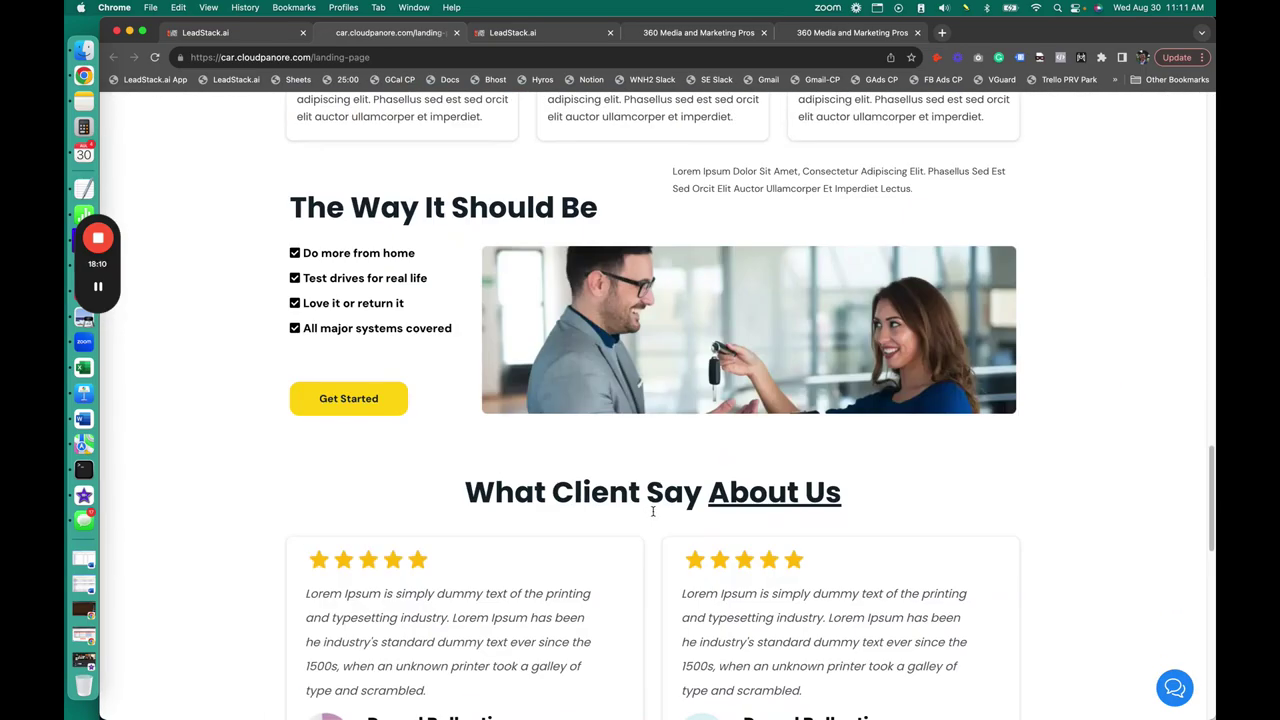
scroll(676, 497, "down", 8)
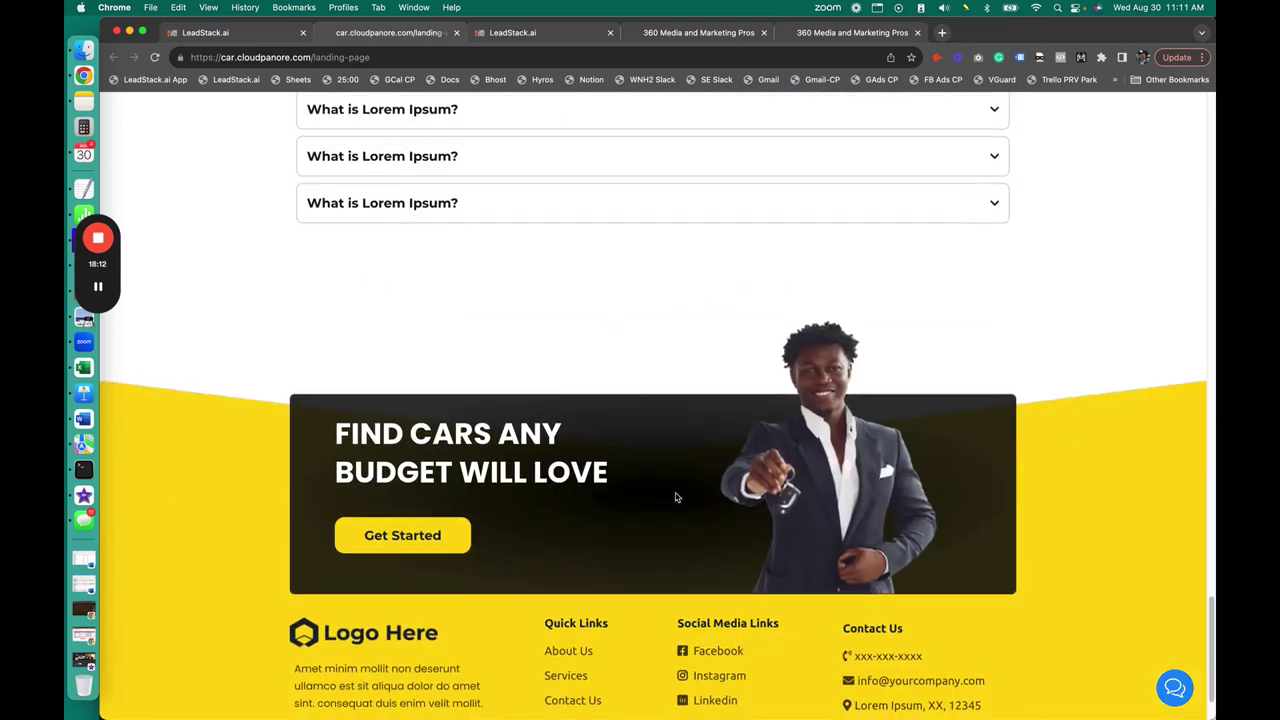
scroll(671, 501, "up", 20)
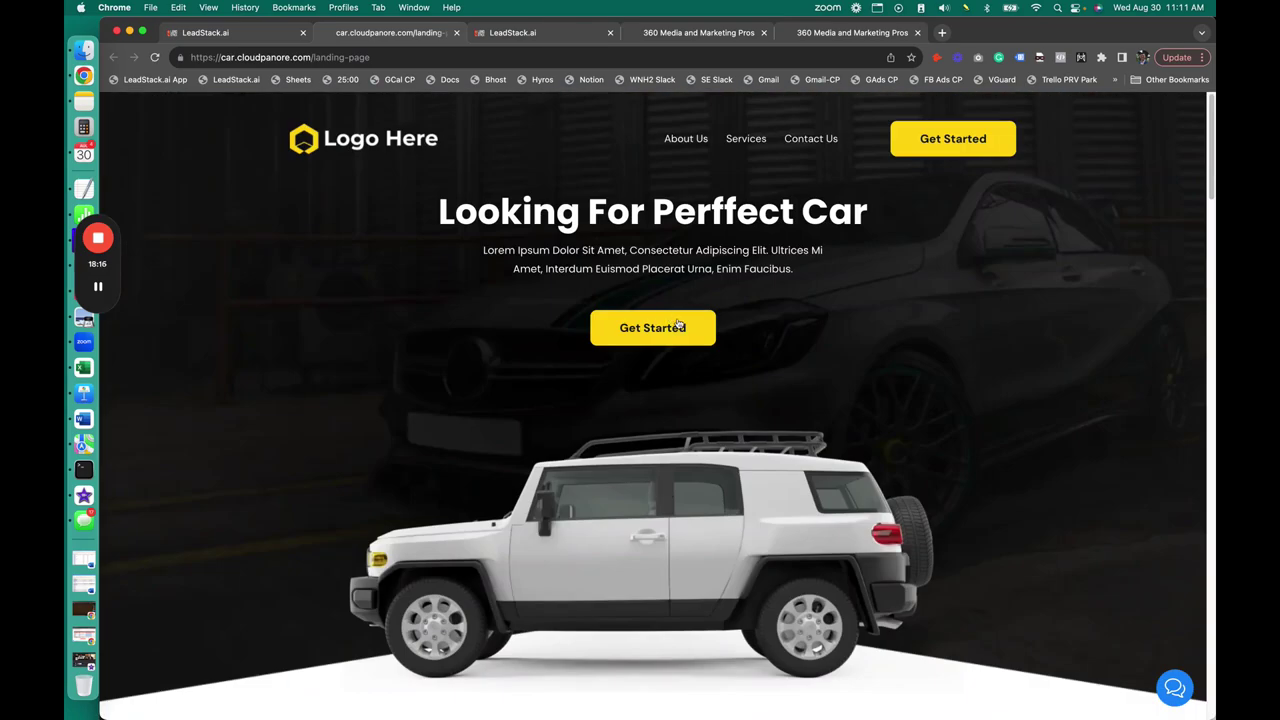
Try the Get Started flash-sale signup form, dismiss it, and return to LeadStack.ai.
left_click(679, 327)
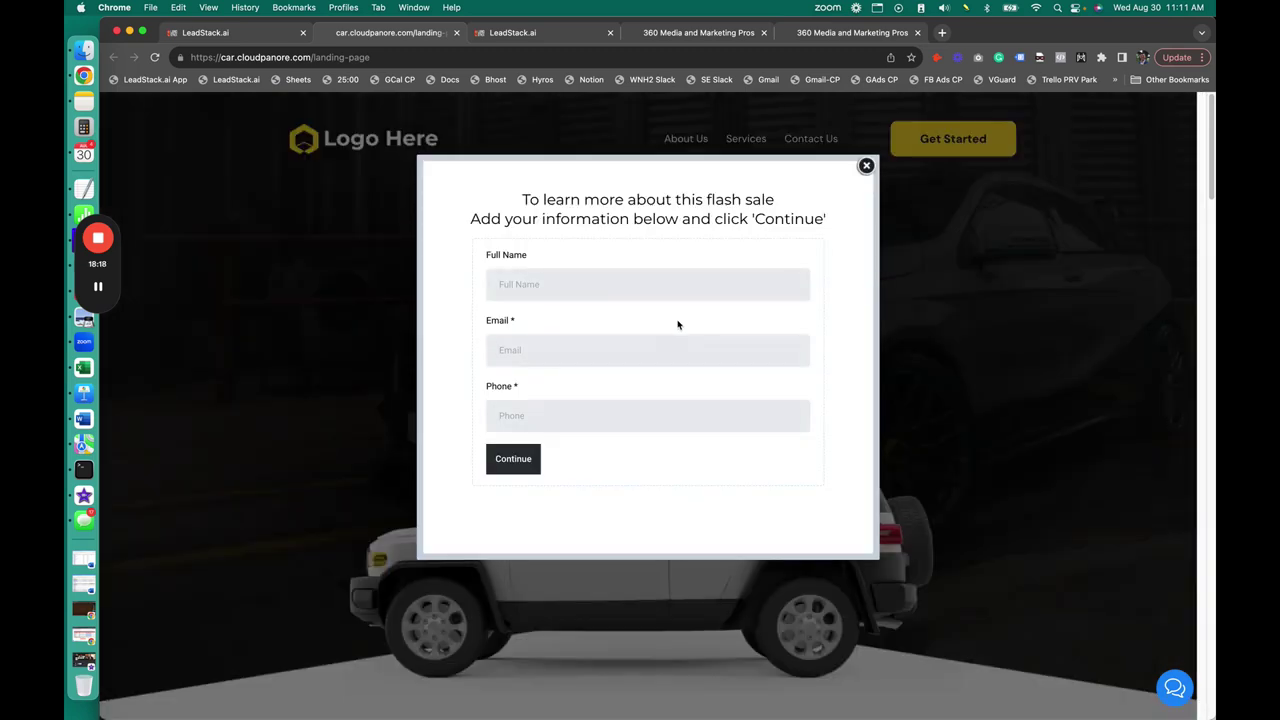
left_click(866, 168)
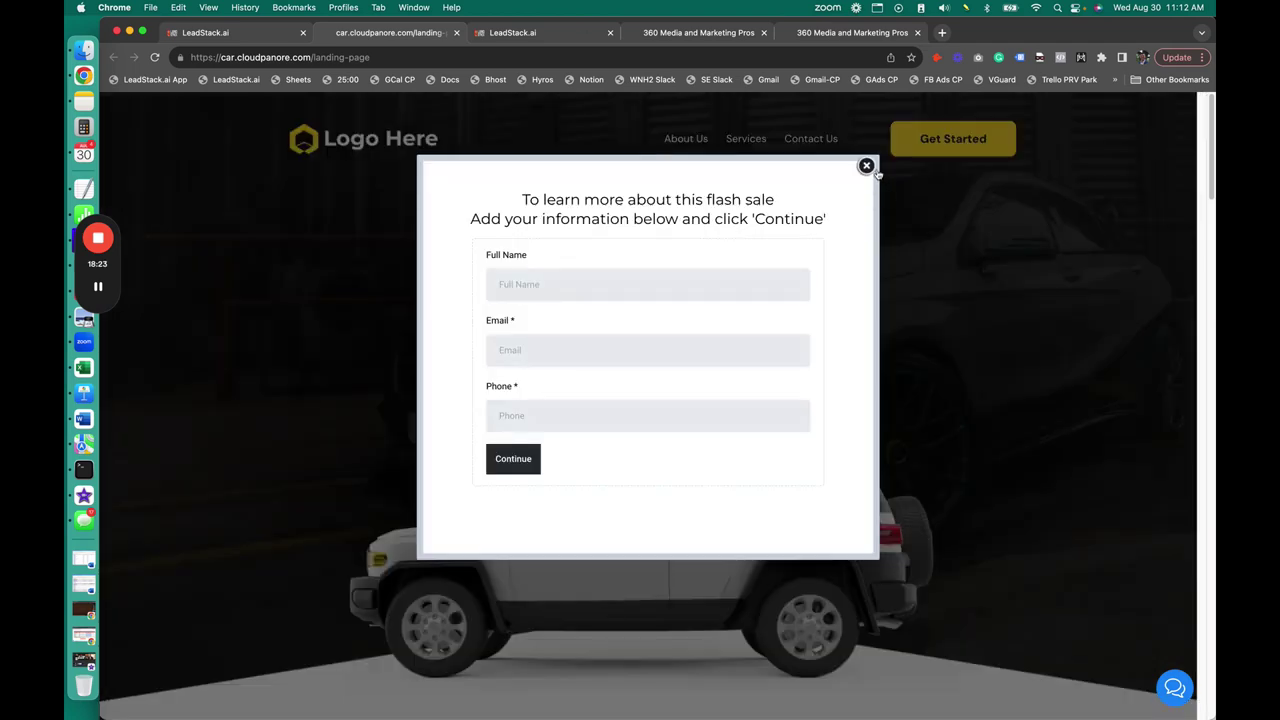
left_click(868, 167)
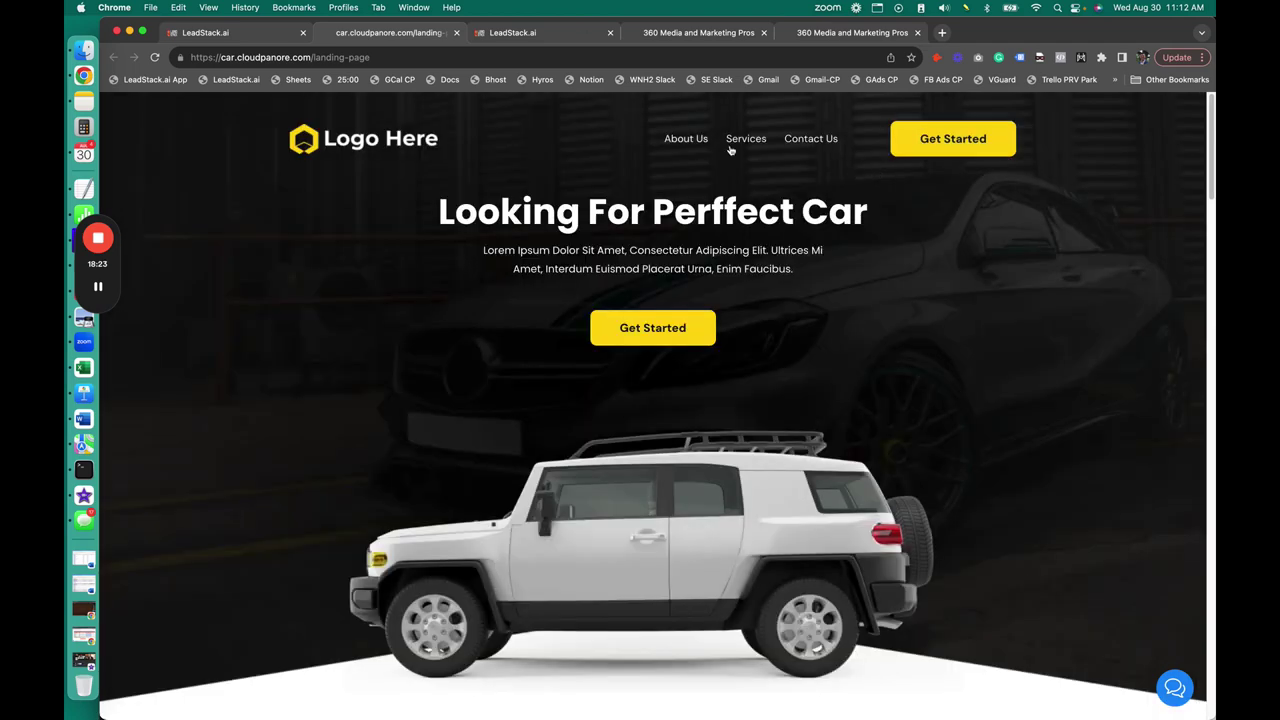
left_click(262, 37)
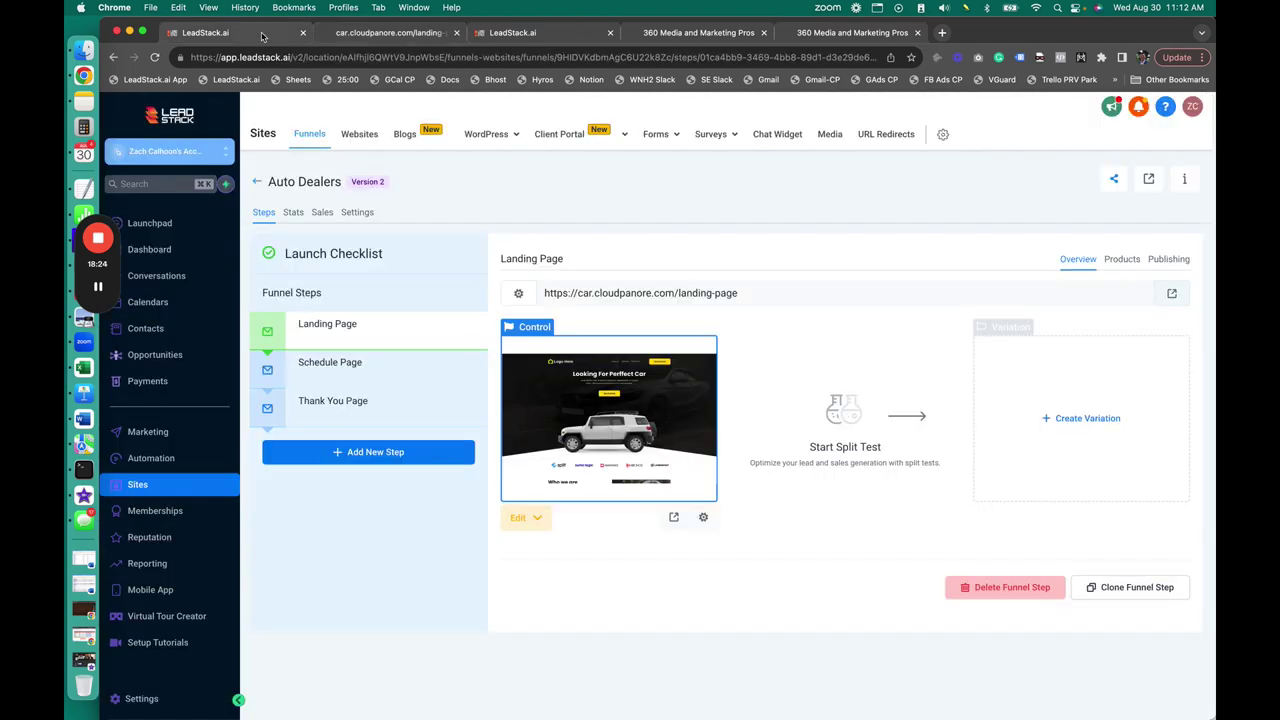
Go back from the Auto Dealers funnel to the five-funnel Funnels list.
left_click(256, 185)
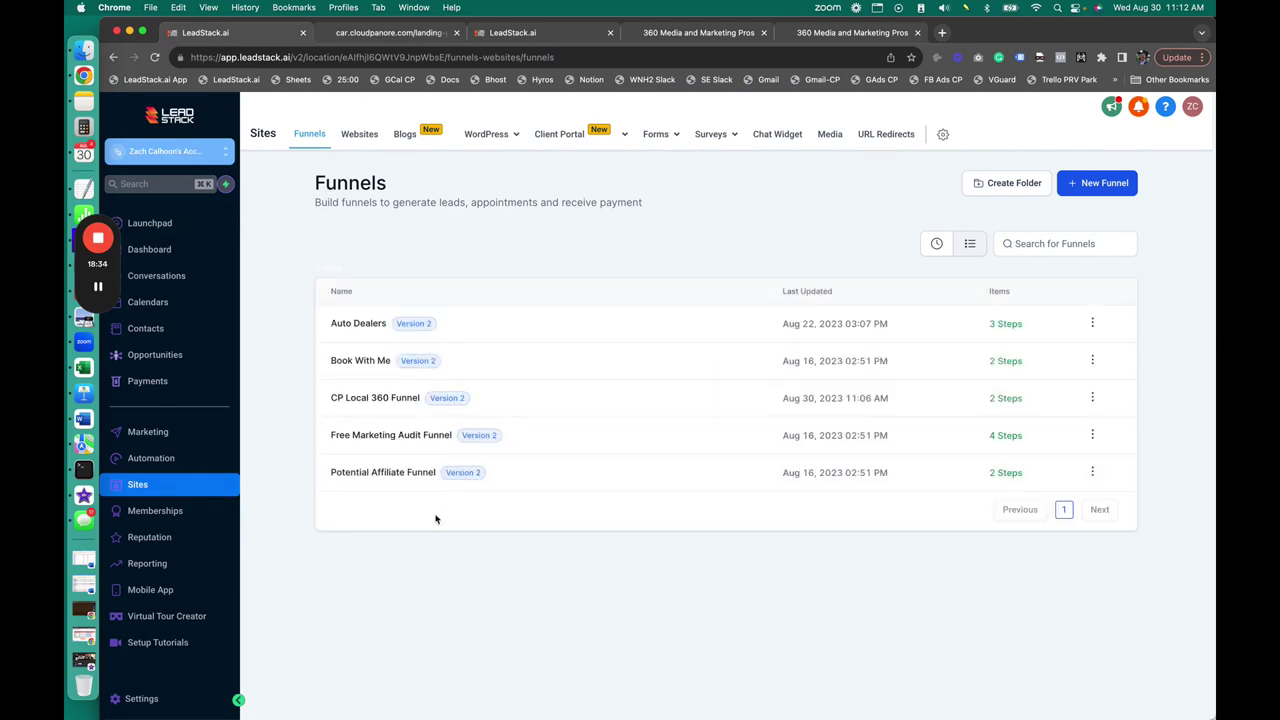
Open CP Local 360 Funnel's Home step and open the LeadStack.ai bookmark in a new tab.
left_click(382, 400)
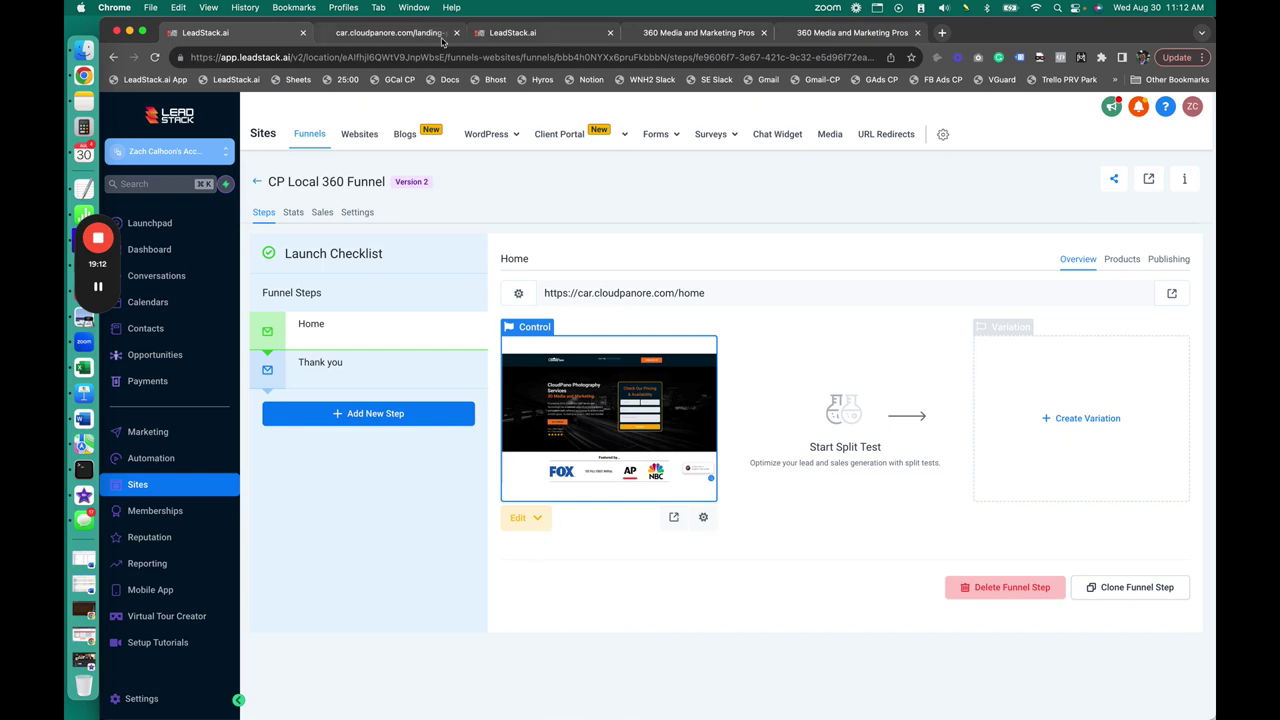
right_click(257, 77)
left_click(288, 94)
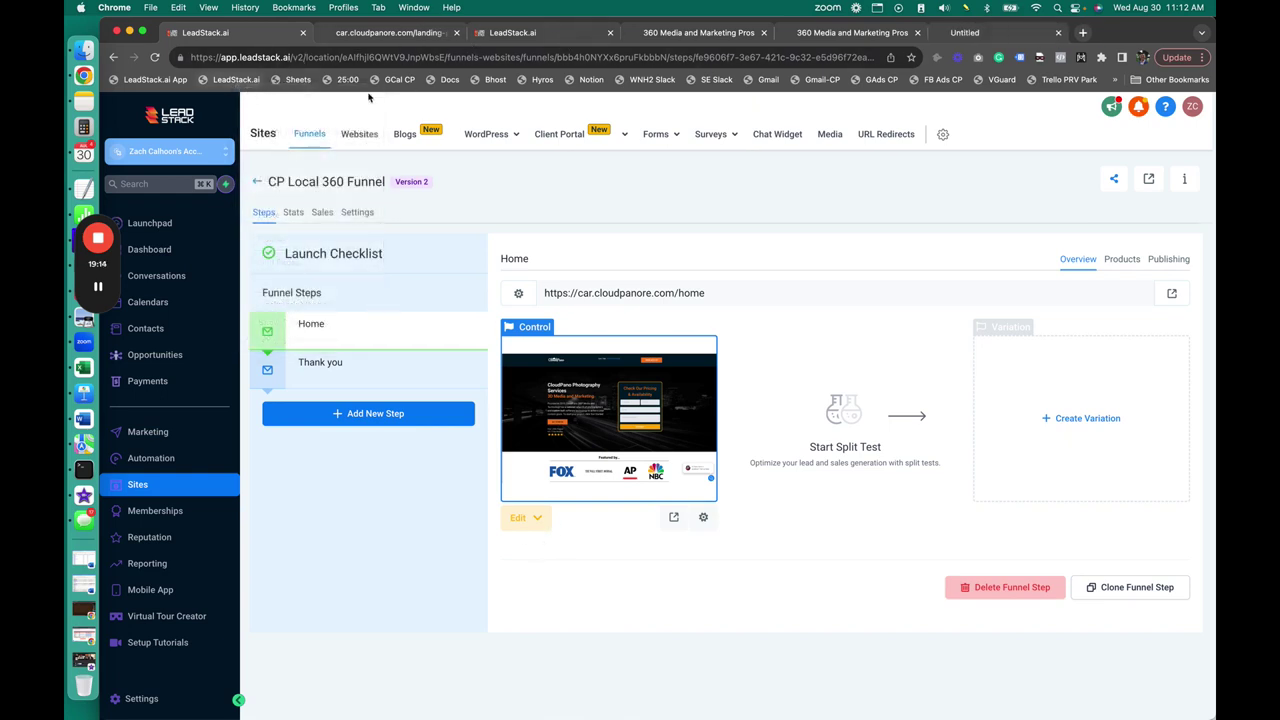
Scroll down the 'Grow Your Business & Agency Automatically' leadstack.ai homepage through its feature sections.
left_click(986, 36)
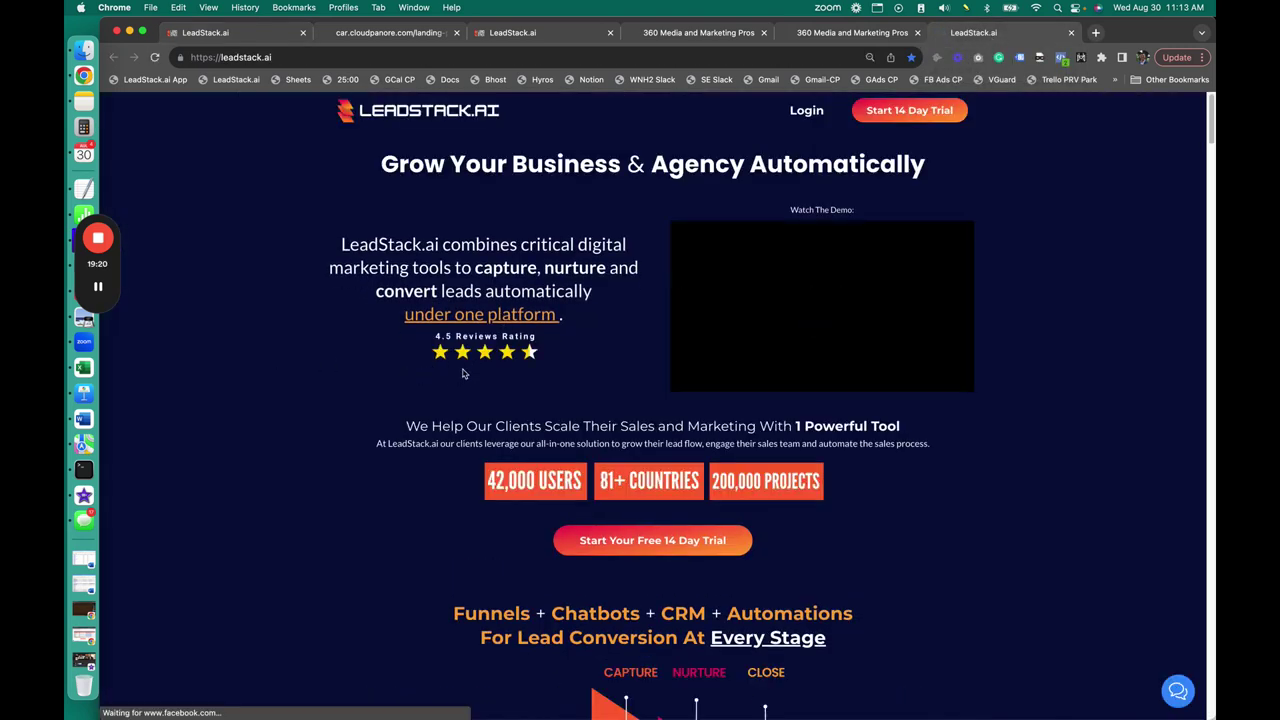
scroll(373, 392, "down", 15)
scroll(373, 392, "down", 20)
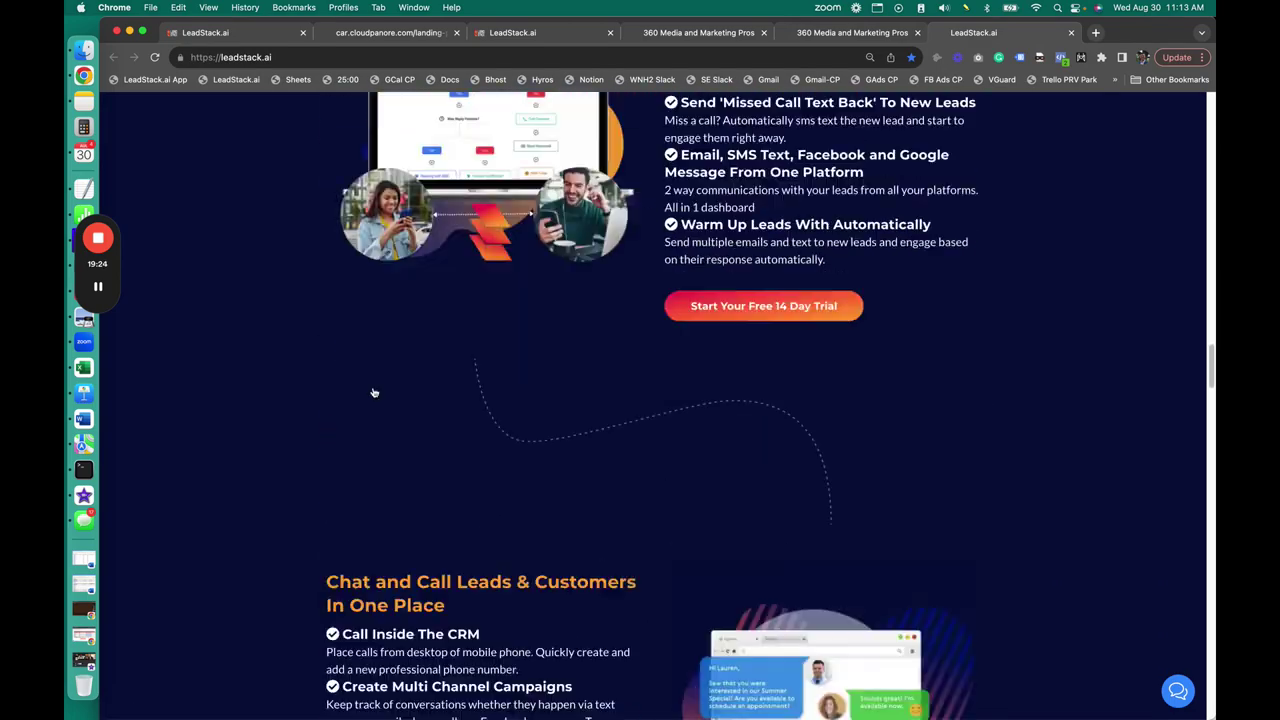
scroll(373, 392, "down", 6)
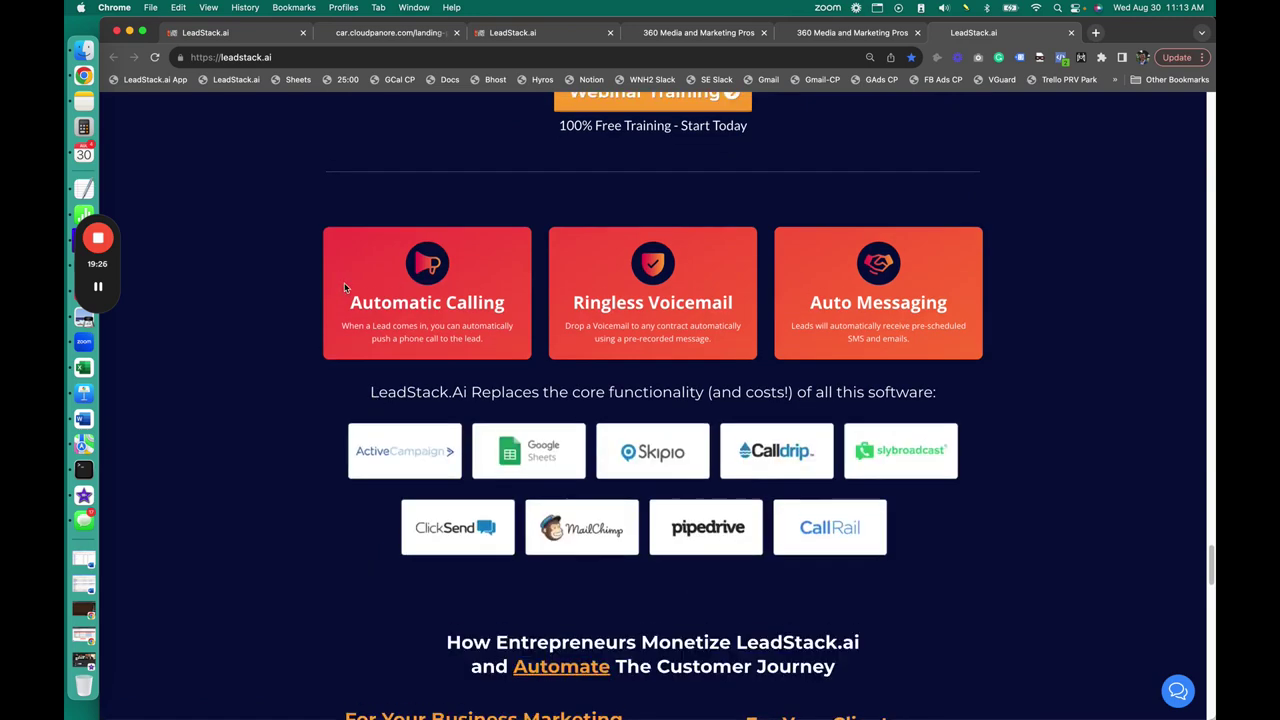